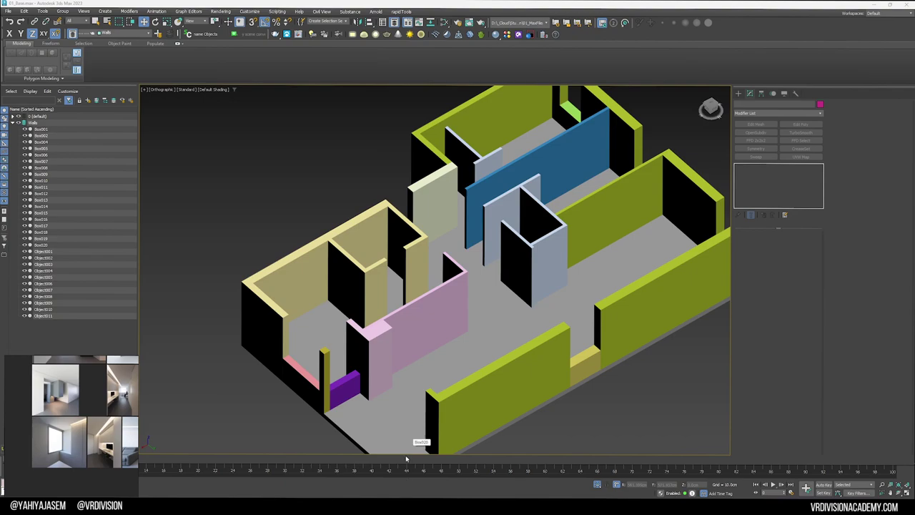
# Switch to the ArchDaily page of The Fourth Room and examine the project's photos and floor plan for reference
pyautogui.moveTo(411, 502)
pyautogui.click(432, 475)
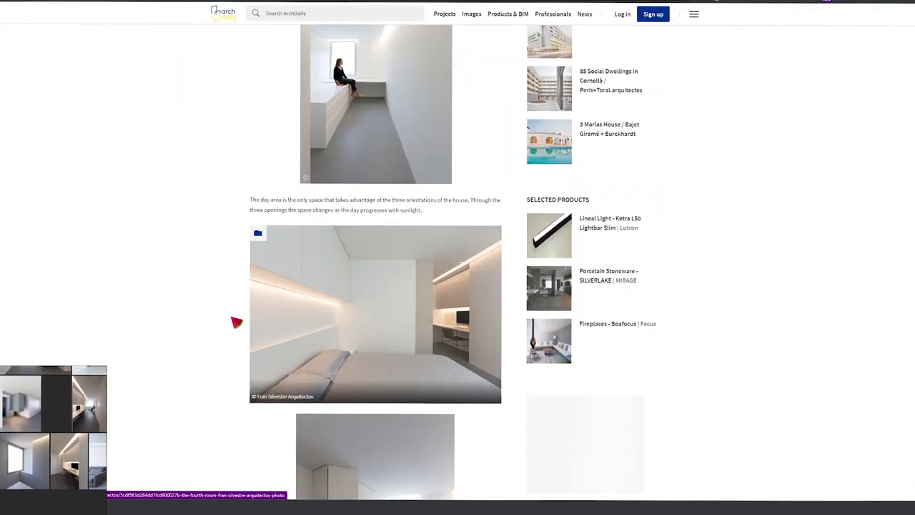
pyautogui.scroll(20, 236, 322)
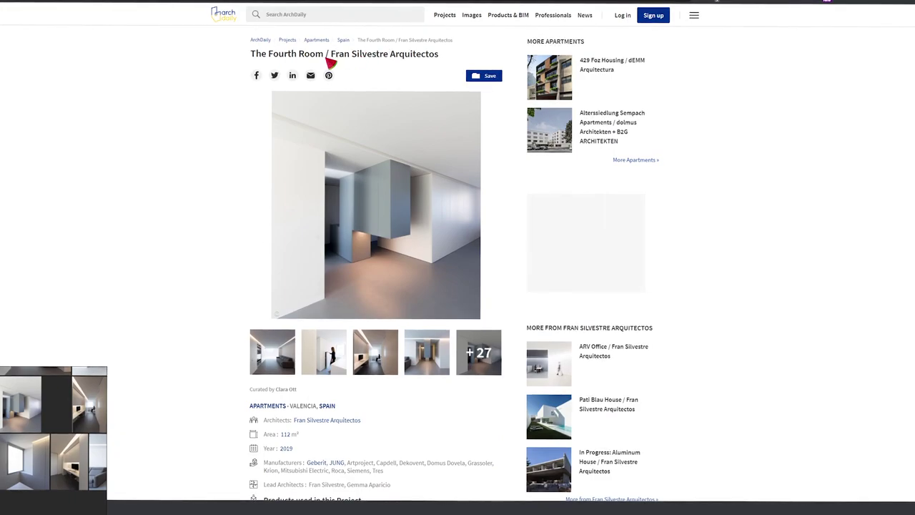
pyautogui.scroll(-1, 300, 61)
pyautogui.scroll(-8, 252, 55)
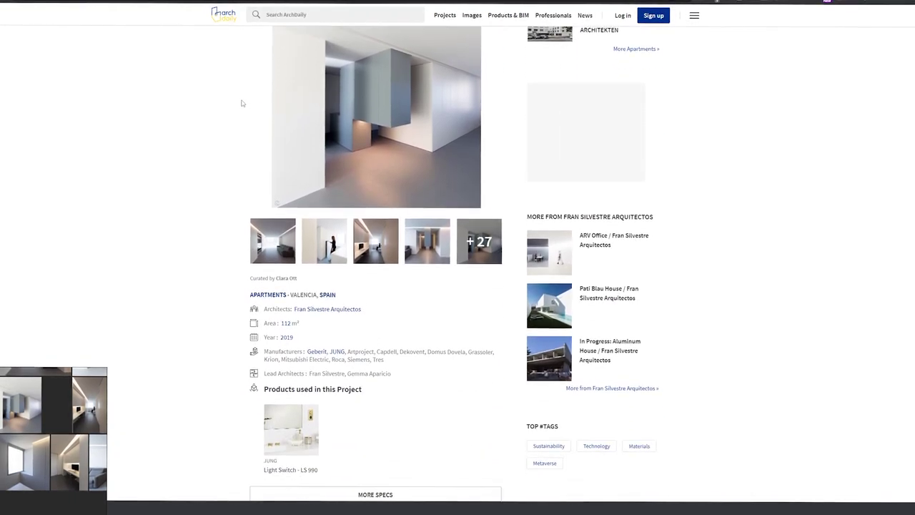
pyautogui.scroll(-6, 270, 132)
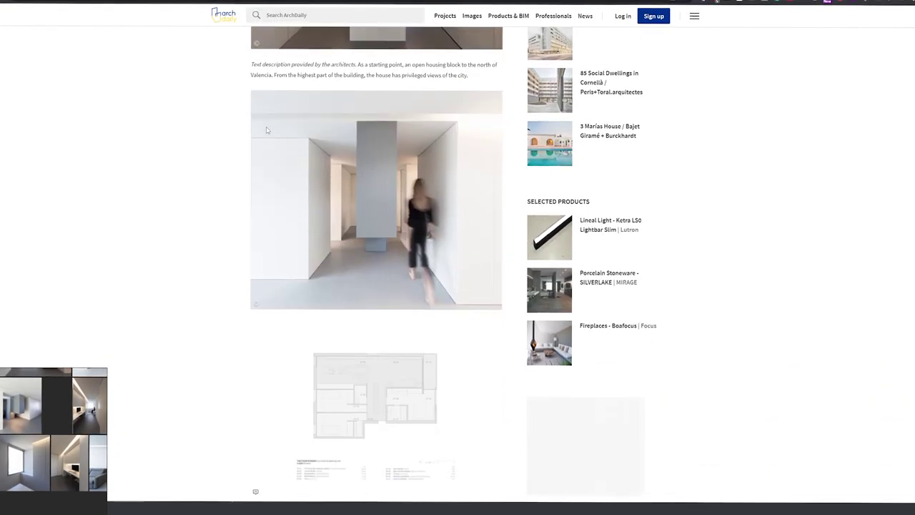
pyautogui.scroll(-9, 238, 251)
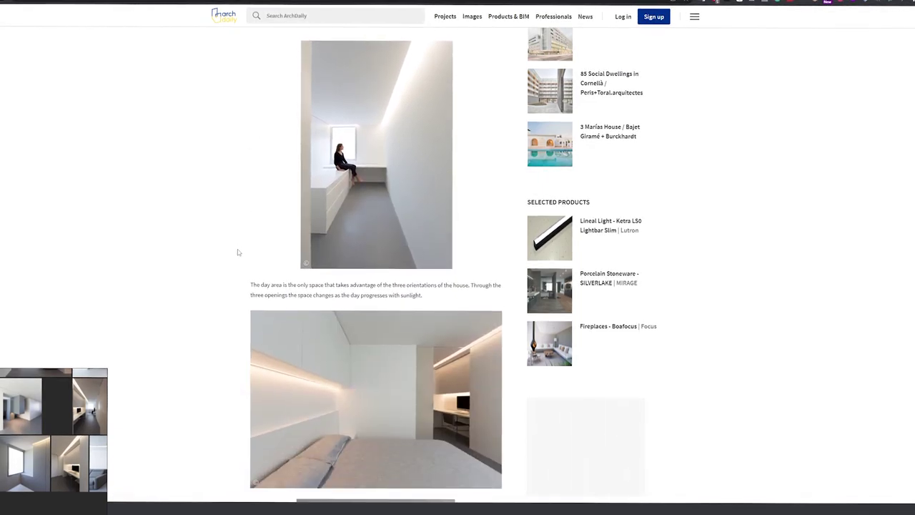
pyautogui.scroll(-6, 238, 247)
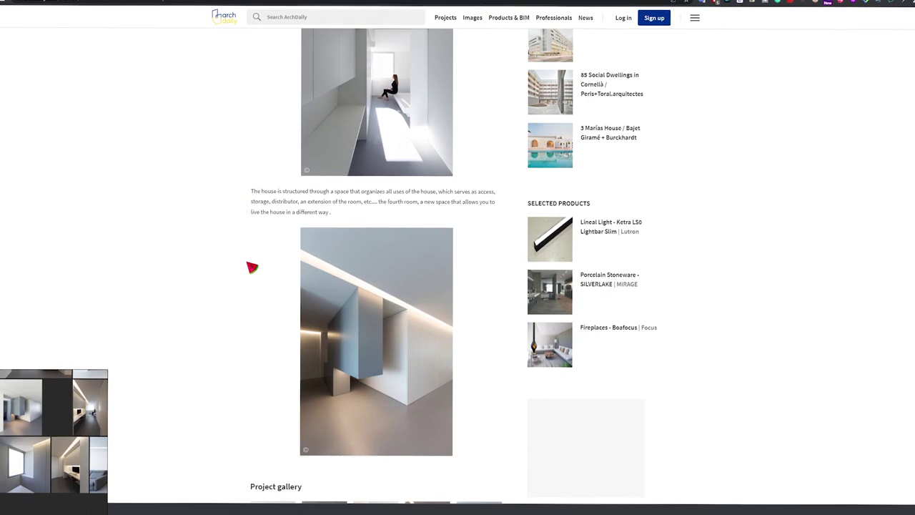
pyautogui.scroll(-2, 251, 265)
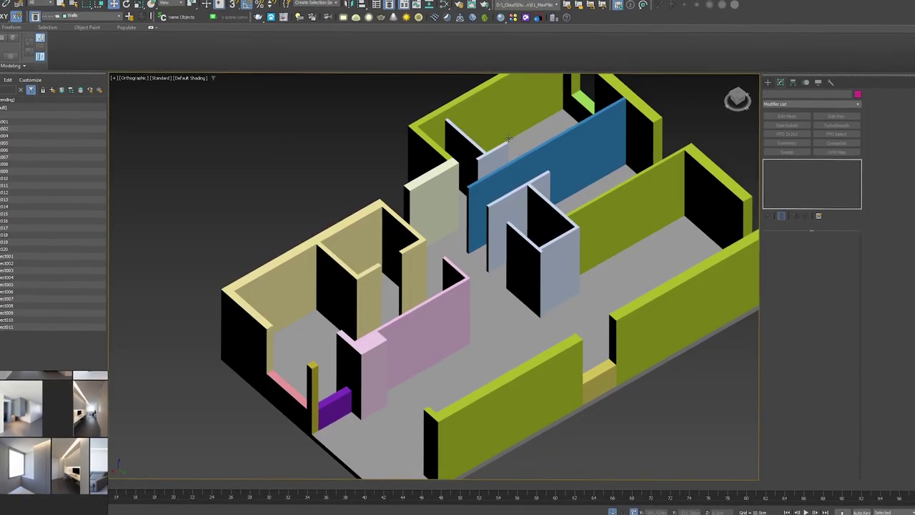
# Switch to 3ds Max and inspect the apartment's wall layout in wireframe and shaded display from different angles
pyautogui.scroll(2, 509, 207)
pyautogui.moveTo(509, 207); pyautogui.dragTo(476, 222, button='middle')
pyautogui.scroll(-2, 469, 232)
pyautogui.press('F3')
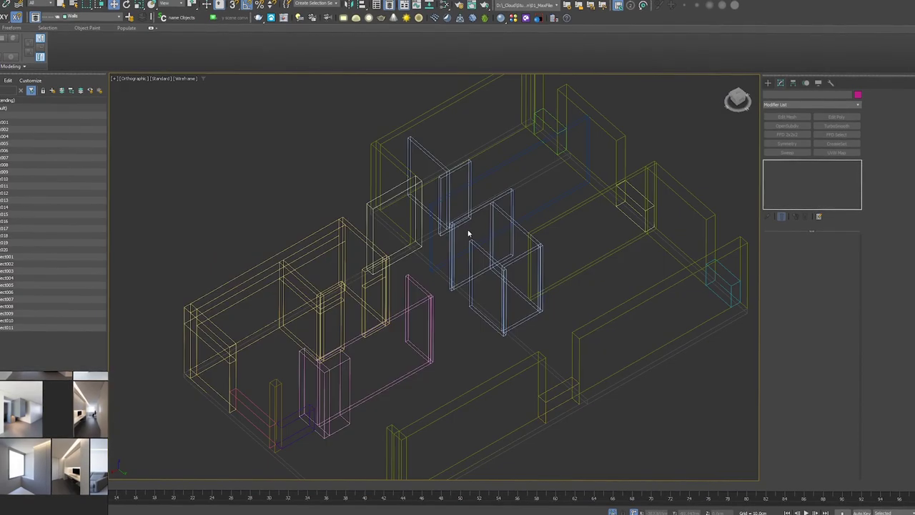
pyautogui.press('F3')
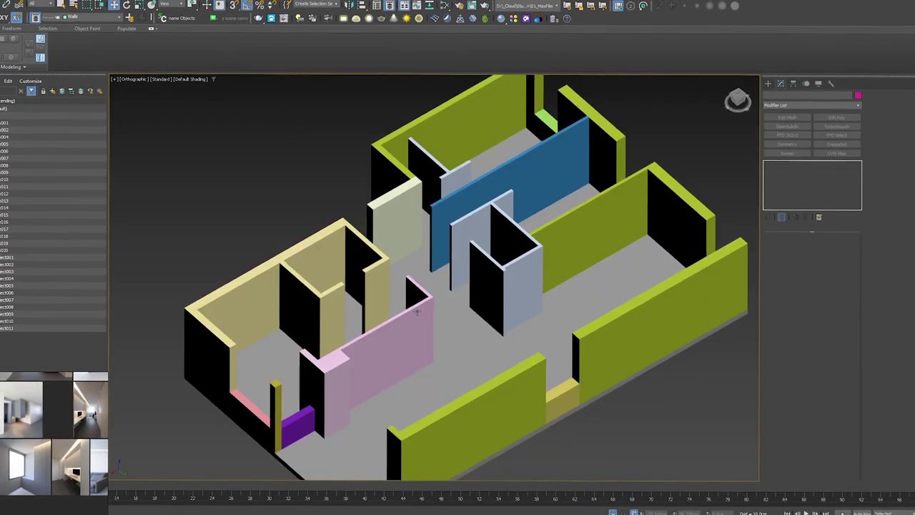
pyautogui.keyDown('alt'); pyautogui.moveTo(422, 322); pyautogui.dragTo(462, 288, button='middle'); pyautogui.keyUp('alt')
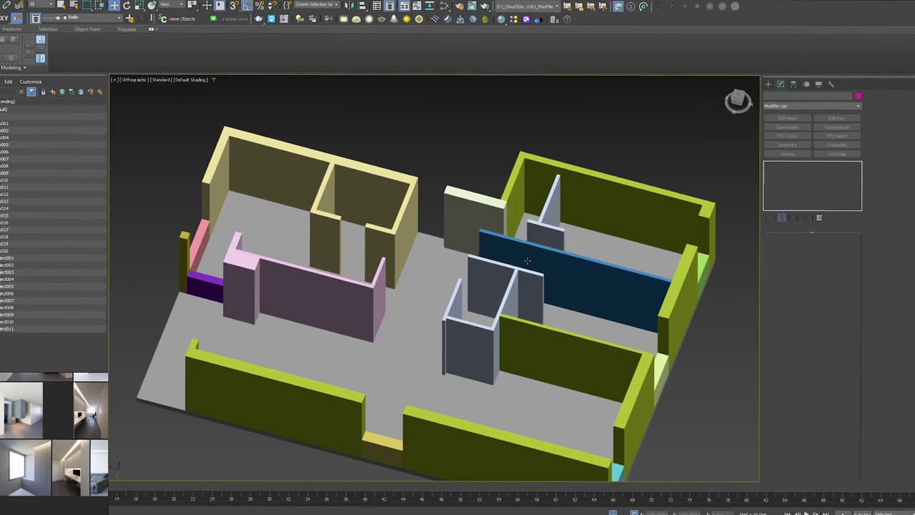
pyautogui.keyDown('alt'); pyautogui.moveTo(527, 260); pyautogui.dragTo(501, 266, button='middle'); pyautogui.keyUp('alt')
# Apply an Edit Poly modifier to the two light-blue partition walls behind the dark-blue wall
pyautogui.moveTo(501, 266); pyautogui.dragTo(406, 250, button='middle')
pyautogui.scroll(3, 448, 280)
pyautogui.click(493, 255)
pyautogui.keyDown('ctrl'); pyautogui.click(455, 290); pyautogui.keyUp('ctrl')
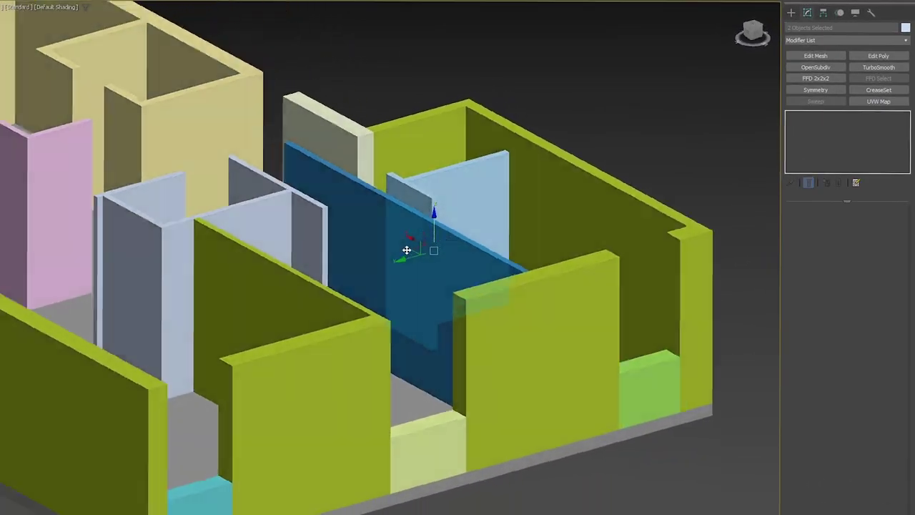
pyautogui.click(879, 56)
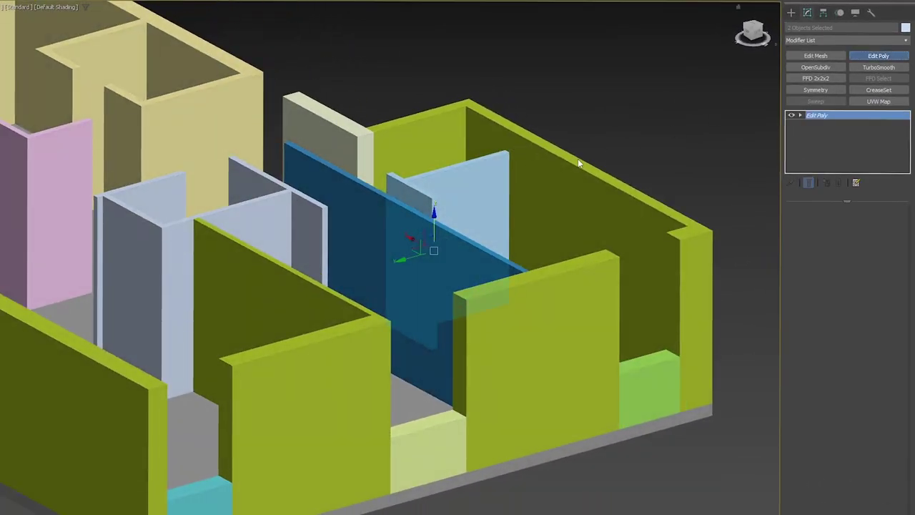
# Raise the top vertices of the two light-blue partition walls
pyautogui.keyDown('alt'); pyautogui.moveTo(578, 159); pyautogui.dragTo(582, 153, button='middle'); pyautogui.keyUp('alt')
pyautogui.press('1')
pyautogui.moveTo(593, 133); pyautogui.dragTo(393, 191)
pyautogui.moveTo(412, 162); pyautogui.dragTo(411, 140)
pyautogui.press('1')
# Create a new empty layer with no objects selected and rename it Doors
pyautogui.scroll(-3, 315, 203)
pyautogui.keyDown('alt'); pyautogui.moveTo(314, 204); pyautogui.dragTo(458, 157, button='middle'); pyautogui.keyUp('alt')
pyautogui.scroll(-3, 458, 157)
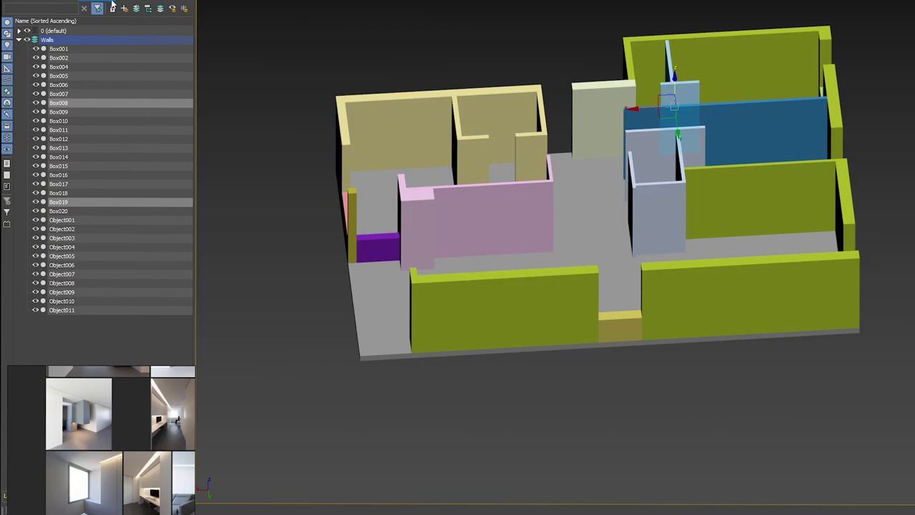
pyautogui.click(125, 8)
pyautogui.hotkey('ctrl', 'z')
pyautogui.click(205, 147)
pyautogui.click(123, 9)
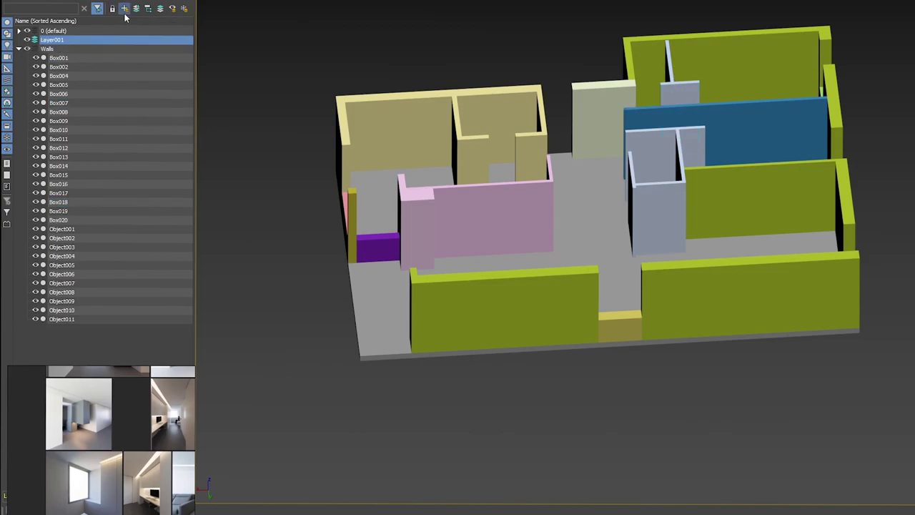
pyautogui.rightClick(102, 44)
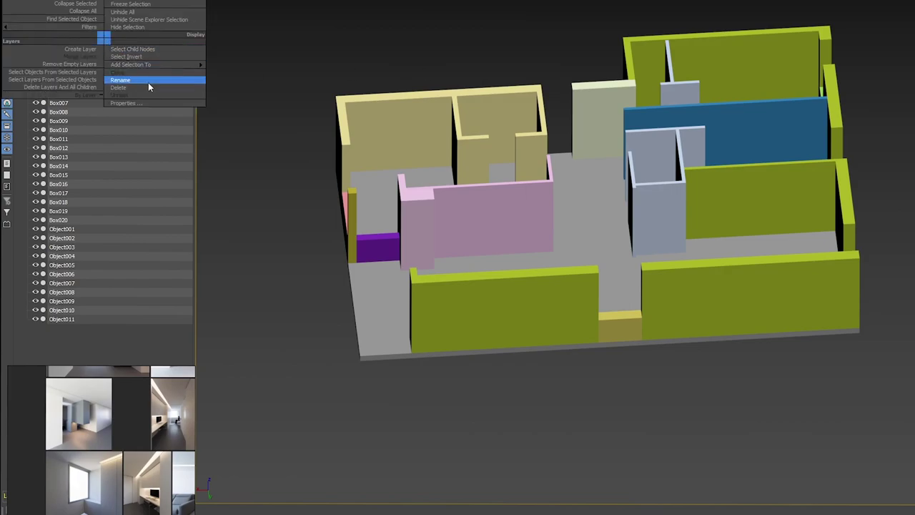
pyautogui.click(148, 83)
pyautogui.write('Doors')
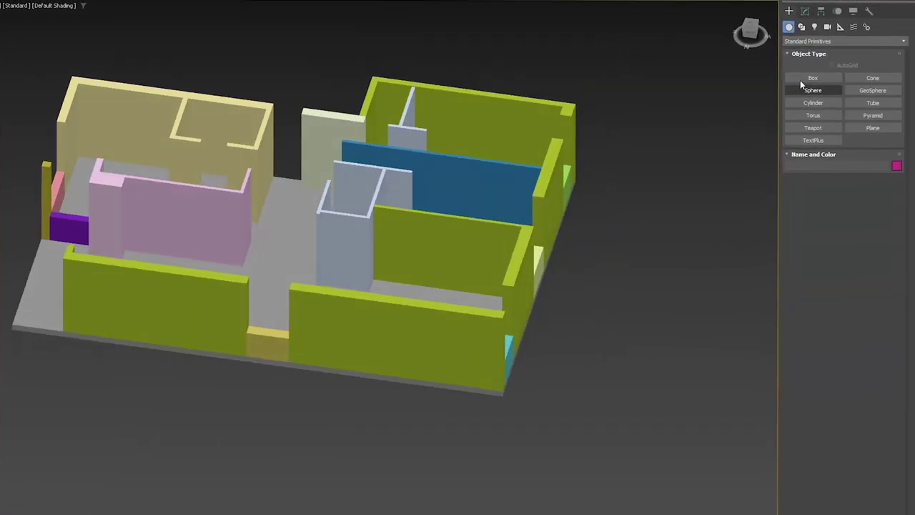
# Draw a door box about 92.3 cm wide and -280 cm high between the yellow and pale walls, with length 5 cm
pyautogui.click(802, 79)
pyautogui.scroll(10, 236, 153)
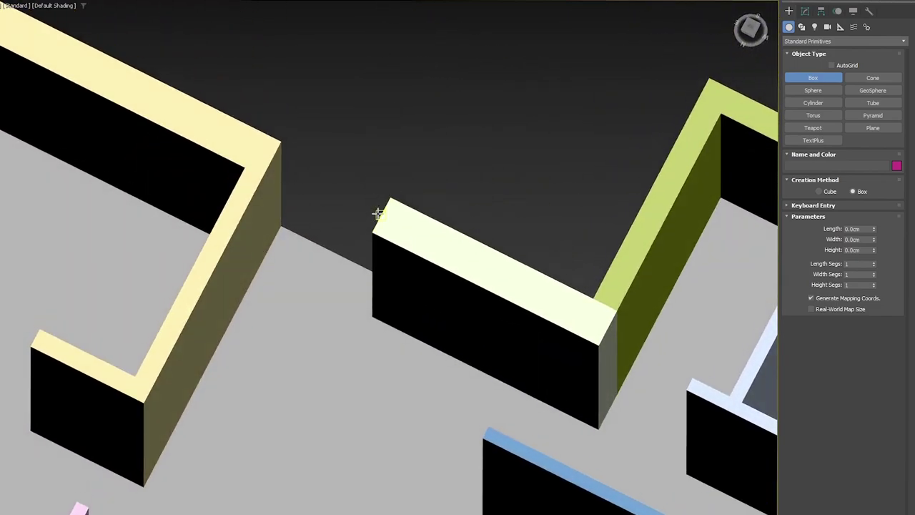
pyautogui.moveTo(377, 213); pyautogui.dragTo(281, 223)
pyautogui.click(282, 223)
pyautogui.keyDown('alt'); pyautogui.moveTo(312, 225); pyautogui.dragTo(294, 229, button='middle'); pyautogui.keyUp('alt')
pyautogui.scroll(2, 294, 229)
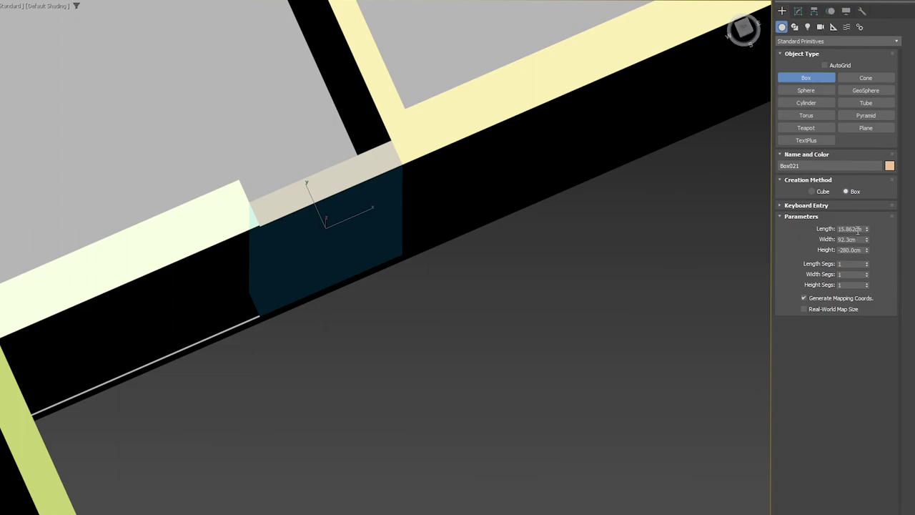
pyautogui.write('5')
pyautogui.press('Return')
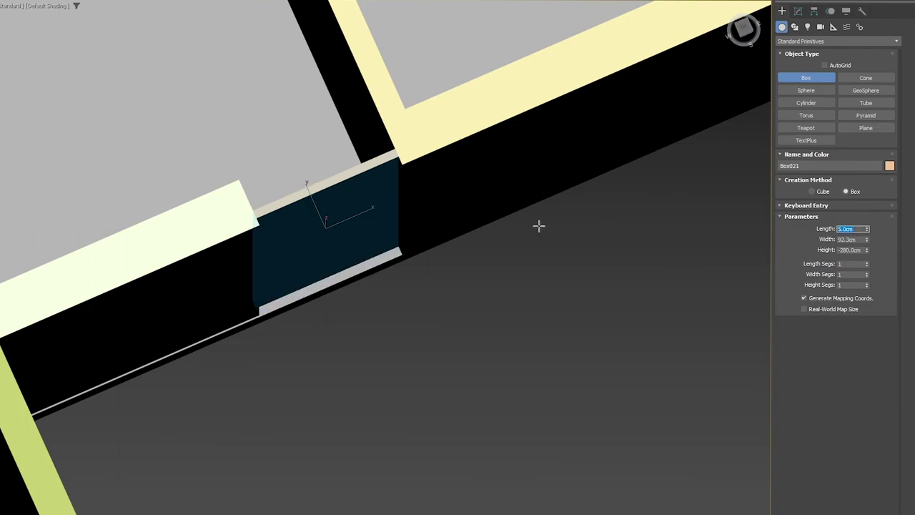
# Move the door box across the wall thickness towards the interior side of the opening
pyautogui.moveTo(437, 259); pyautogui.dragTo(470, 304, button='middle')
pyautogui.keyDown('alt'); pyautogui.moveTo(469, 304); pyautogui.dragTo(292, 307, button='middle'); pyautogui.keyUp('alt')
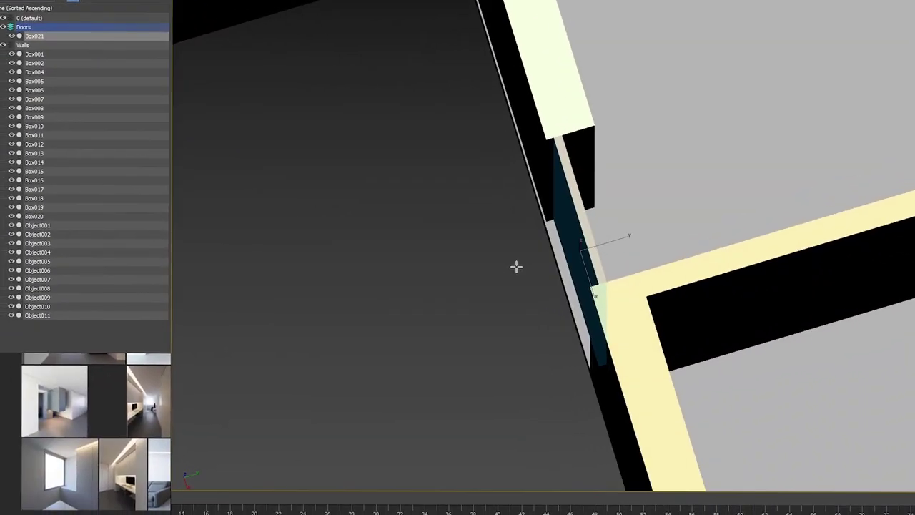
pyautogui.keyDown('alt'); pyautogui.moveTo(516, 266); pyautogui.dragTo(550, 288, button='middle'); pyautogui.keyUp('alt')
pyautogui.moveTo(49, 429); pyautogui.dragTo(50, 405, button='middle')
pyautogui.scroll(3, 125, 380)
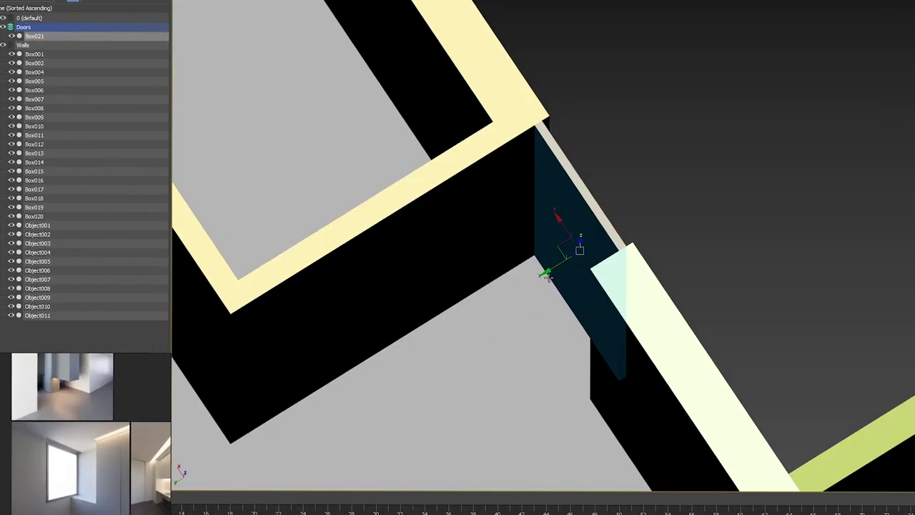
pyautogui.moveTo(547, 277); pyautogui.dragTo(519, 283)
# Align the door box's interior face flush with the inner corner of the adjoining pale wall
pyautogui.scroll(5, 608, 260)
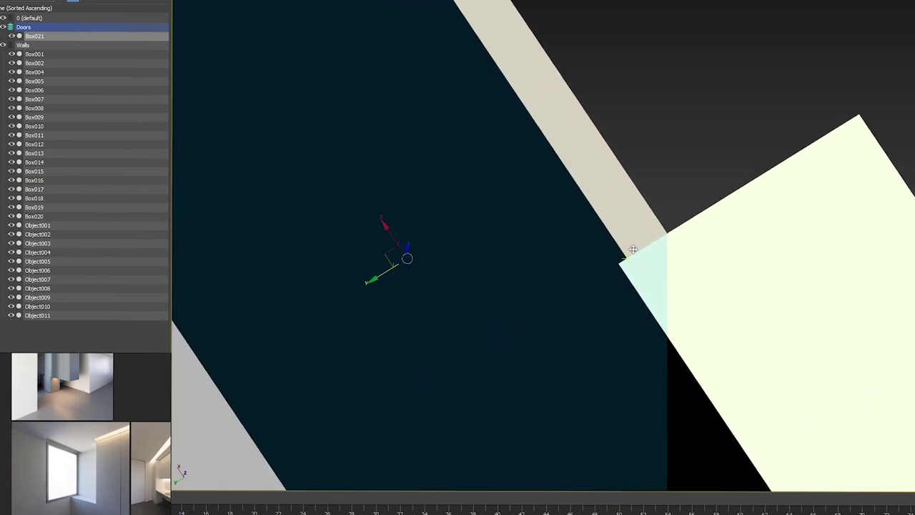
pyautogui.moveTo(631, 255); pyautogui.dragTo(619, 261)
pyautogui.press('s')
pyautogui.keyDown('alt'); pyautogui.moveTo(619, 261); pyautogui.dragTo(699, 226, button='middle'); pyautogui.keyUp('alt')
pyautogui.scroll(8, 705, 224)
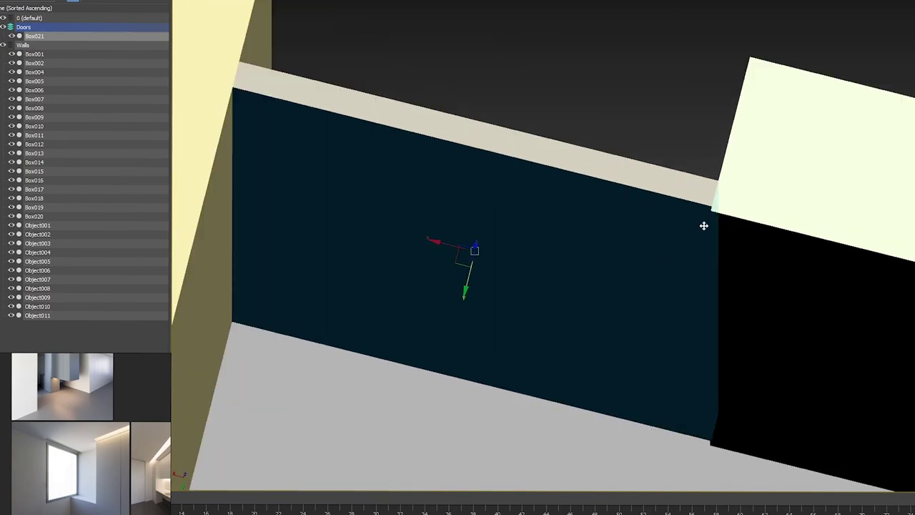
pyautogui.scroll(-2, 725, 216)
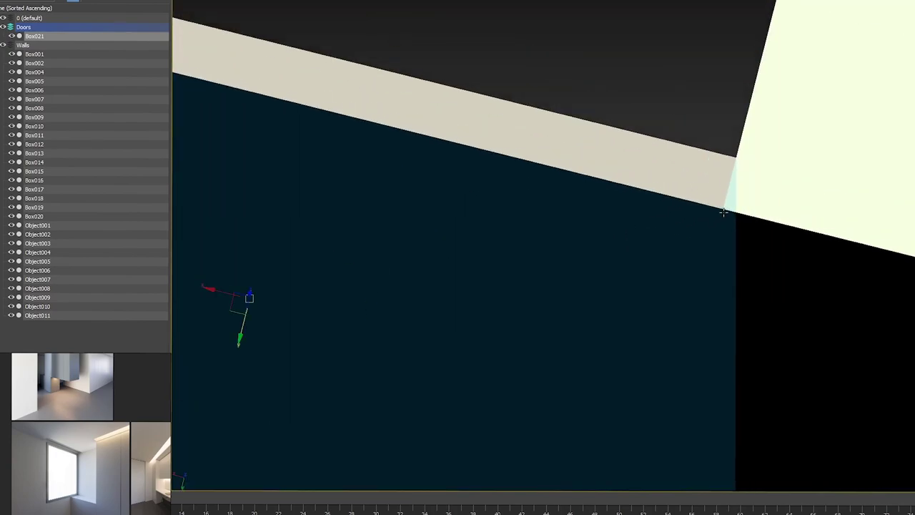
pyautogui.scroll(-5, 723, 247)
pyautogui.scroll(3, 722, 254)
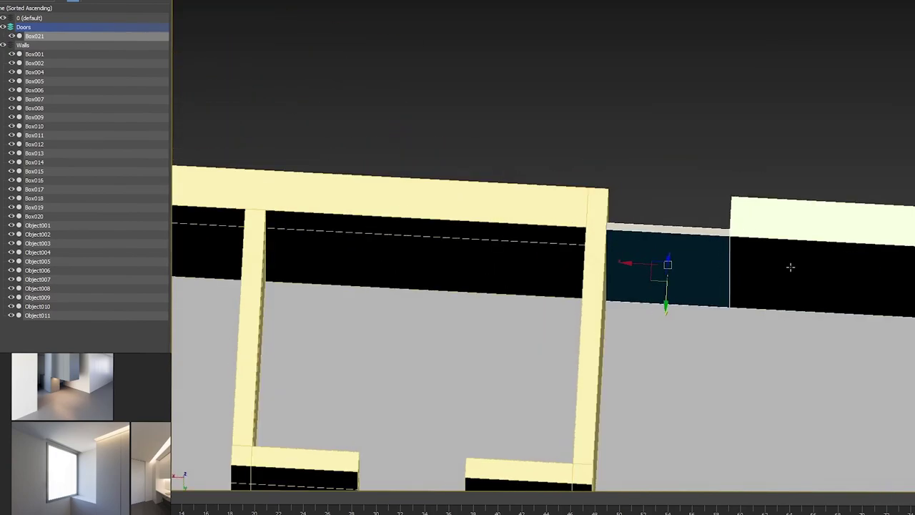
pyautogui.scroll(-4, 790, 266)
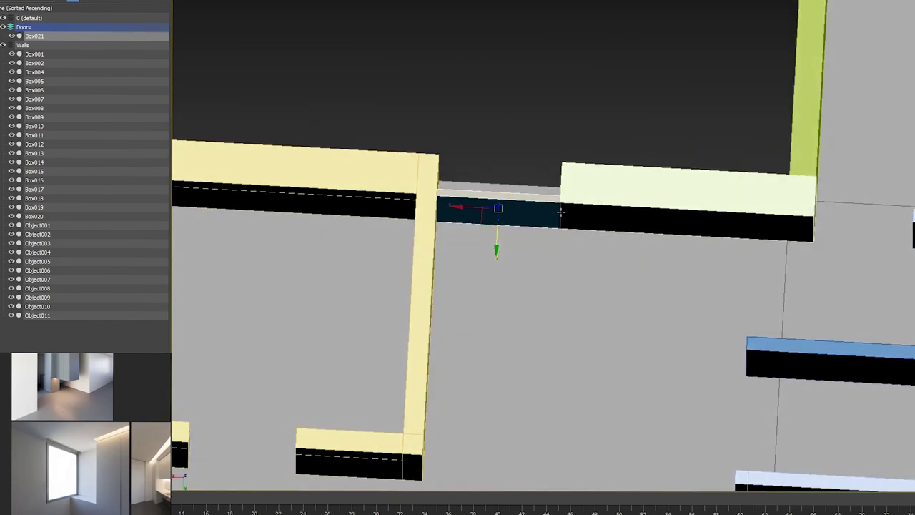
pyautogui.scroll(5, 556, 213)
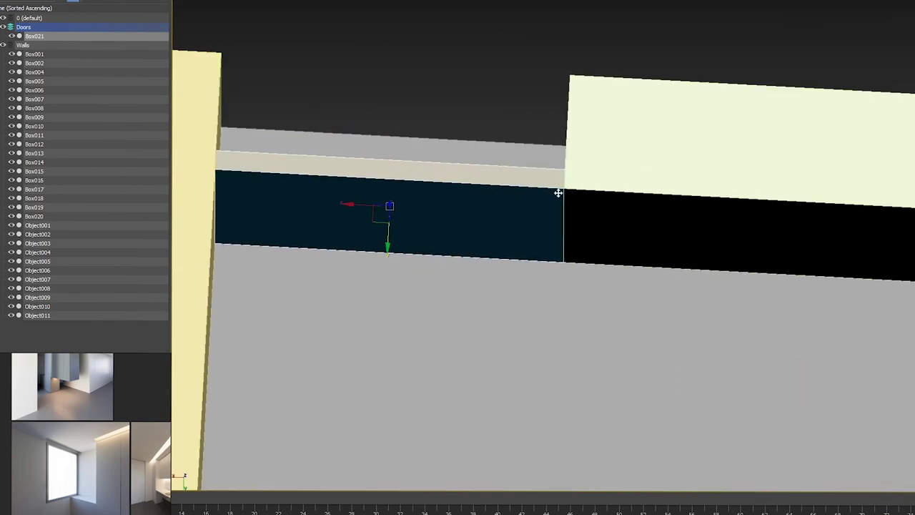
pyautogui.scroll(-5, 558, 193)
# Clone the door box as a copy and place it against the far end of the pale wall
pyautogui.moveTo(664, 176); pyautogui.dragTo(456, 187, button='middle')
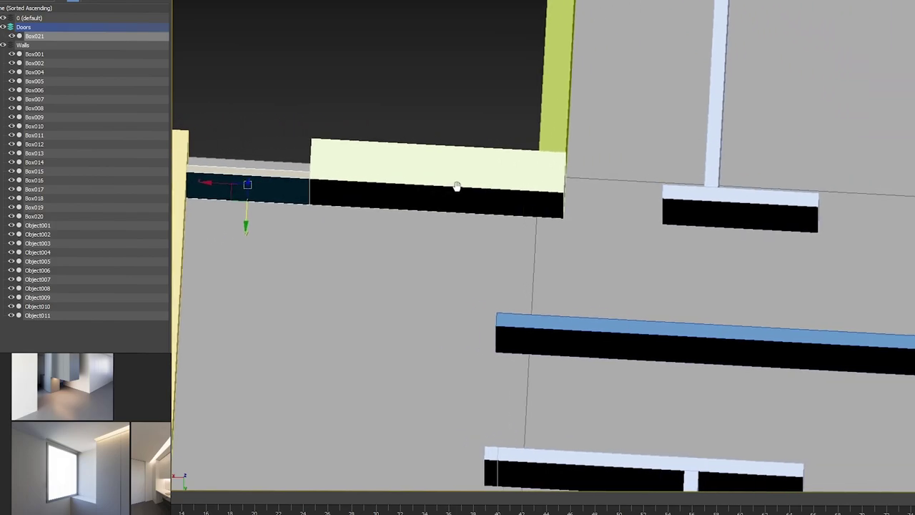
pyautogui.scroll(-4, 513, 212)
pyautogui.keyDown('alt'); pyautogui.moveTo(529, 220); pyautogui.dragTo(495, 211, button='middle'); pyautogui.keyUp('alt')
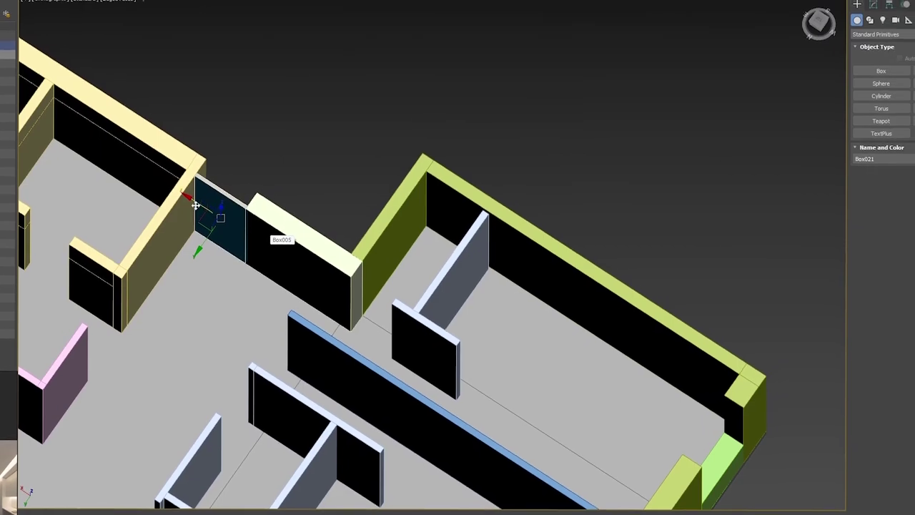
pyautogui.moveTo(357, 172); pyautogui.dragTo(483, 248)
pyautogui.keyDown('shift'); pyautogui.moveTo(261, 275); pyautogui.dragTo(262, 276); pyautogui.keyUp('shift')
pyautogui.click(398, 276)
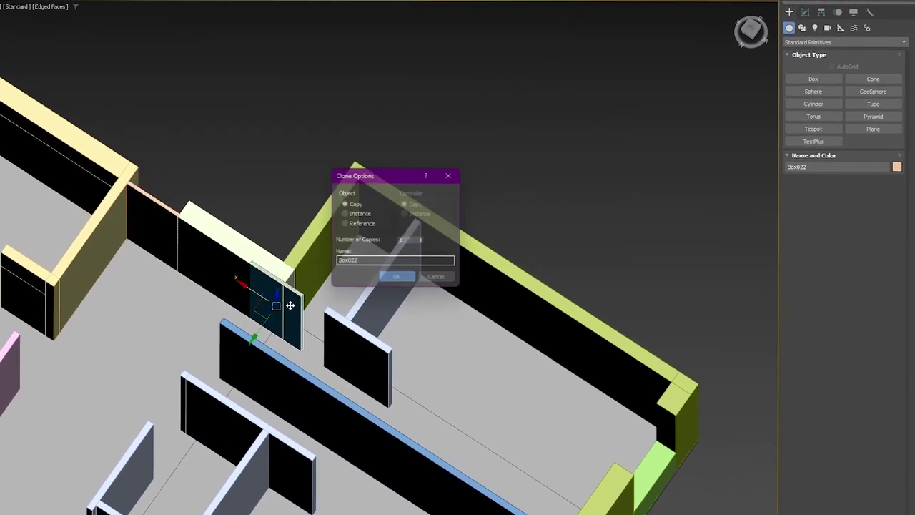
pyautogui.scroll(3, 302, 311)
pyautogui.moveTo(235, 294); pyautogui.dragTo(321, 294)
# Set the copied door's width to 80 cm and realign it with the end of the pale wall
pyautogui.click(805, 12)
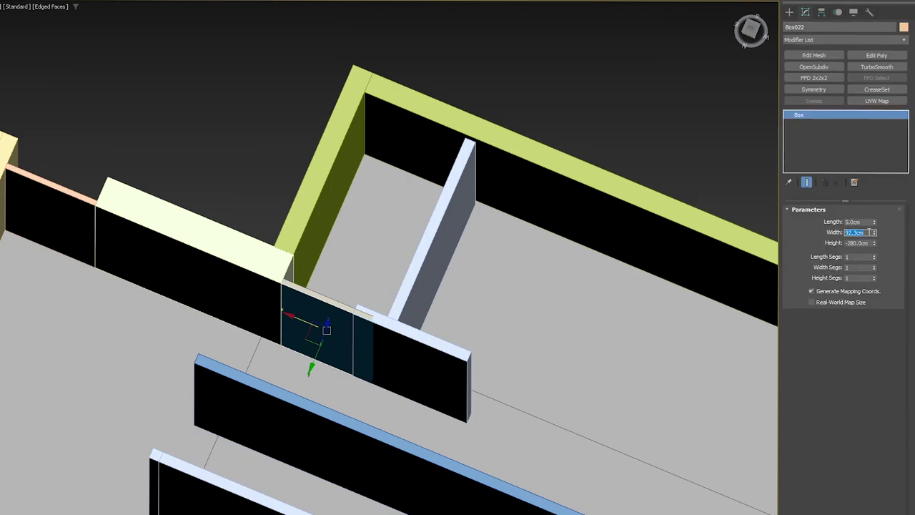
pyautogui.write('80')
pyautogui.press('Return')
pyautogui.moveTo(293, 317); pyautogui.dragTo(283, 313)
pyautogui.scroll(3, 493, 327)
# Add Edit Poly to the short light-blue wall and move its four end vertices to meet the 80 cm door
pyautogui.keyDown('alt'); pyautogui.moveTo(283, 312); pyautogui.dragTo(467, 326, button='middle'); pyautogui.keyUp('alt')
pyautogui.click(497, 337)
pyautogui.press('1')
pyautogui.moveTo(451, 266); pyautogui.dragTo(406, 389)
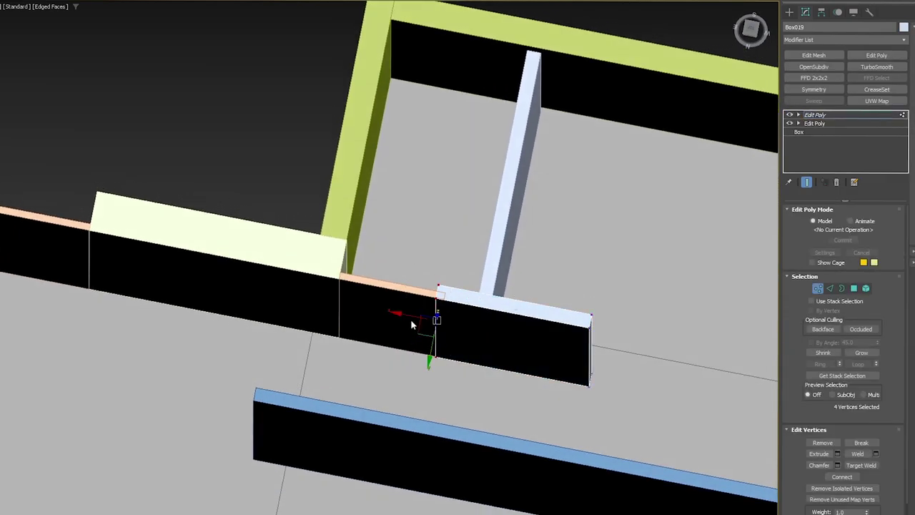
pyautogui.moveTo(411, 317); pyautogui.dragTo(452, 293)
pyautogui.moveTo(492, 304); pyautogui.dragTo(441, 258, button='middle')
pyautogui.scroll(-3, 441, 259)
pyautogui.press('1')
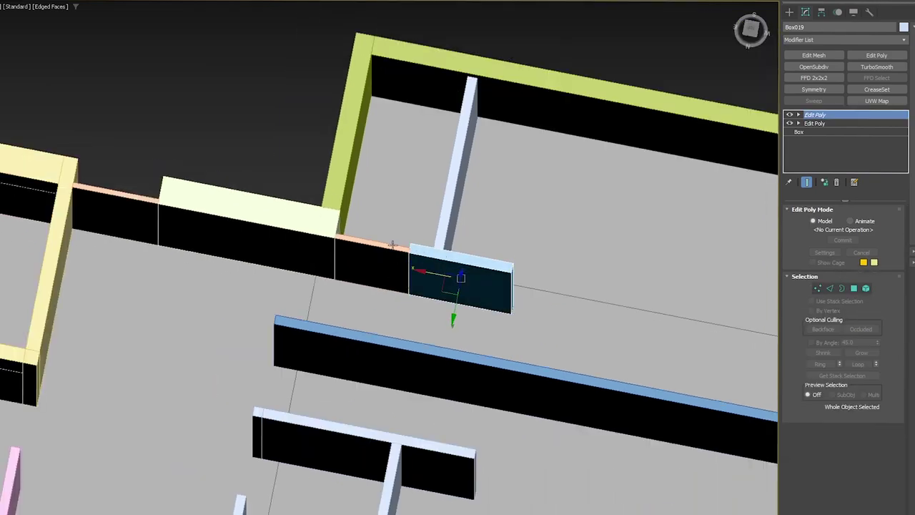
# Clone the first door box as a copy and place it in the hallway near the dark-blue wall's end
pyautogui.keyDown('alt'); pyautogui.moveTo(378, 278); pyautogui.dragTo(430, 209, button='middle'); pyautogui.keyUp('alt')
pyautogui.moveTo(403, 312); pyautogui.dragTo(385, 246, button='middle')
pyautogui.click(277, 365)
pyautogui.scroll(-2, 486, 260)
pyautogui.keyDown('alt'); pyautogui.moveTo(499, 240); pyautogui.dragTo(468, 286, button='middle'); pyautogui.keyUp('alt')
pyautogui.keyDown('shift'); pyautogui.moveTo(351, 386); pyautogui.dragTo(424, 308); pyautogui.keyUp('shift')
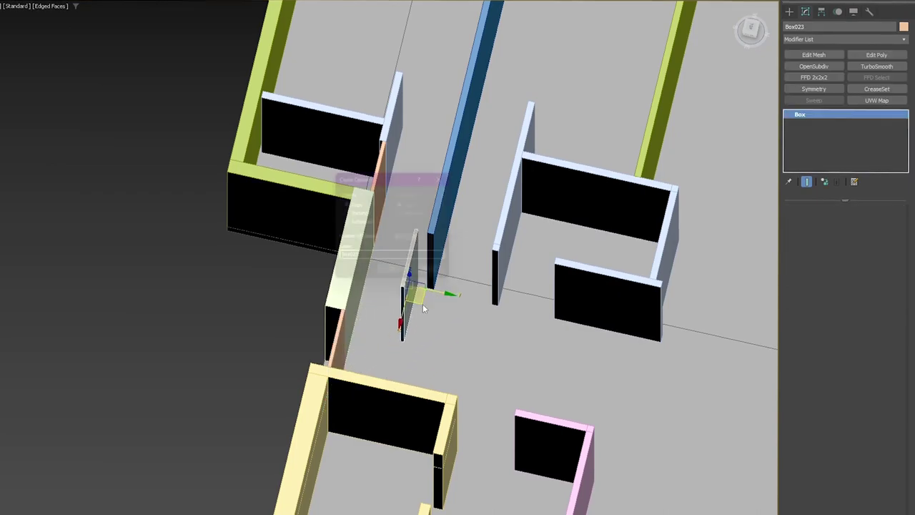
pyautogui.click(397, 276)
# Rotate the new hallway door copy 90° about the vertical axis
pyautogui.scroll(4, 409, 275)
pyautogui.press('e')
pyautogui.moveTo(402, 254); pyautogui.dragTo(361, 274)
pyautogui.press('w')
pyautogui.press('t')
pyautogui.press('z')
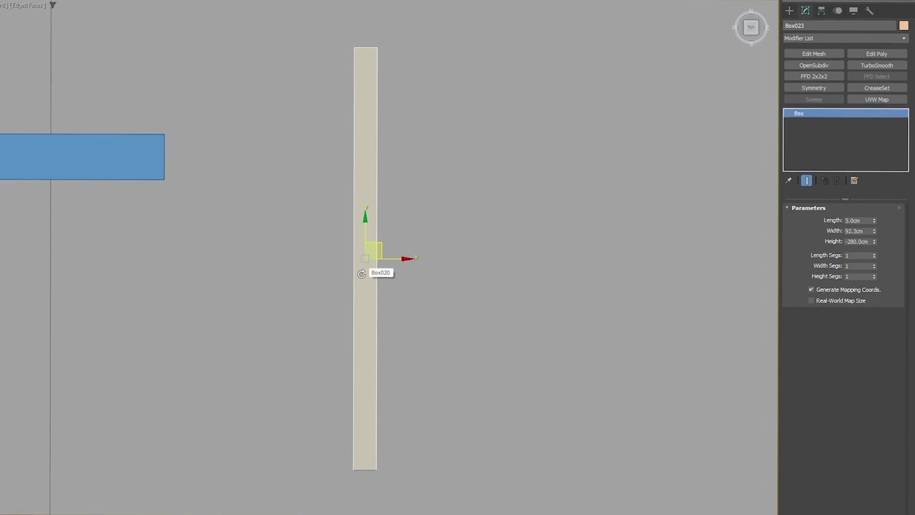
# Move the rotated hallway door against the end of the dark-blue wall
pyautogui.scroll(-4, 362, 274)
pyautogui.moveTo(369, 258); pyautogui.dragTo(298, 234)
pyautogui.moveTo(298, 234); pyautogui.dragTo(300, 254, button='middle')
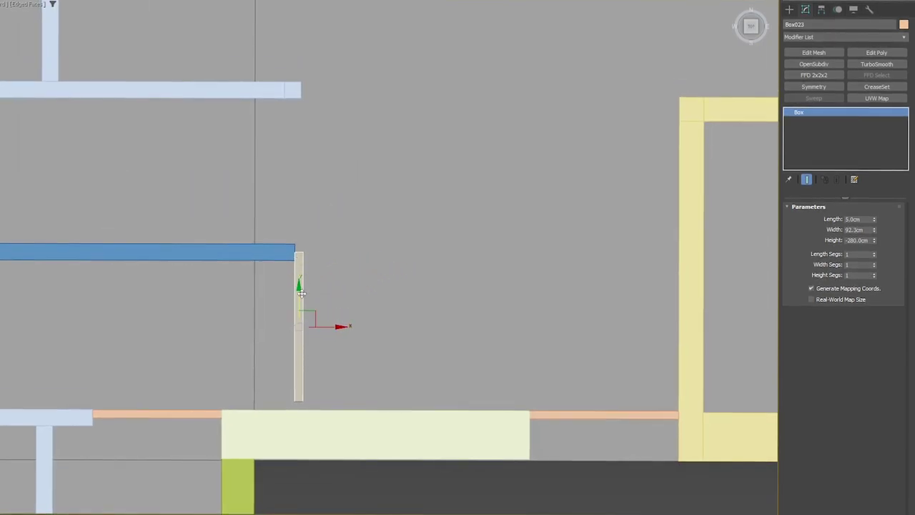
# Clone the hallway door to the other side of the dark-blue wall and align the two doors end to end at the wall's centre
pyautogui.keyDown('shift'); pyautogui.moveTo(304, 291); pyautogui.dragTo(305, 132); pyautogui.keyUp('shift')
pyautogui.press('Return')
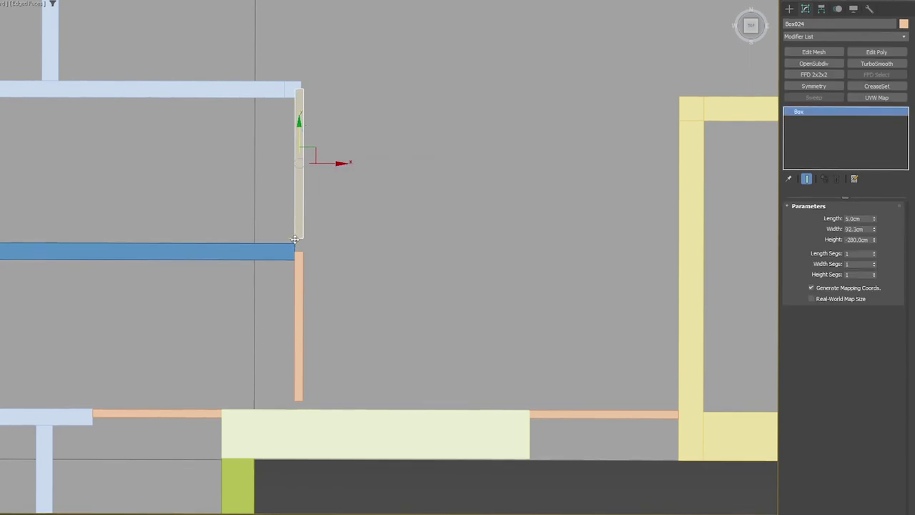
pyautogui.moveTo(297, 243); pyautogui.dragTo(298, 255)
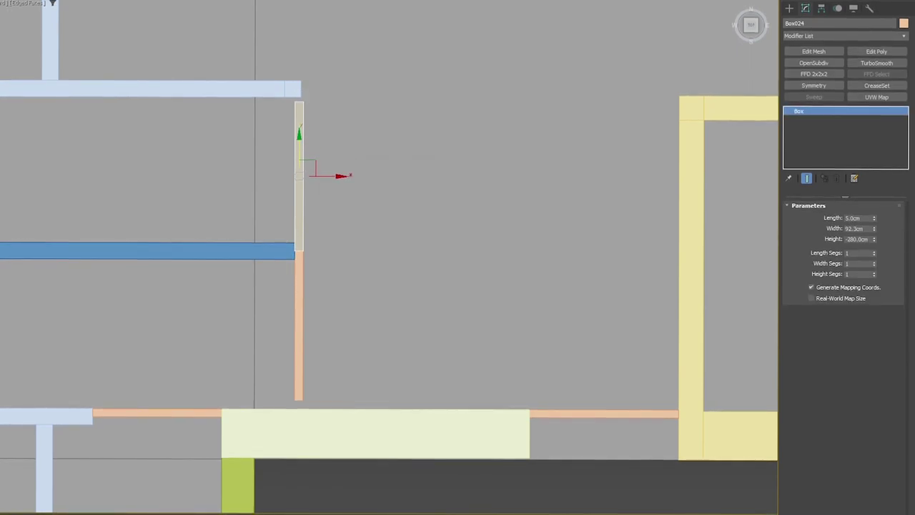
pyautogui.scroll(2, 292, 225)
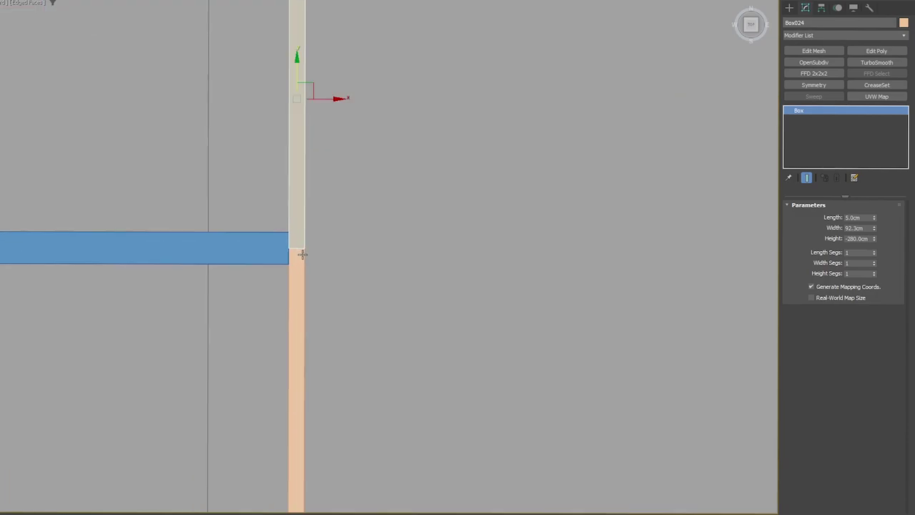
pyautogui.click(303, 257)
pyautogui.scroll(-2, 307, 256)
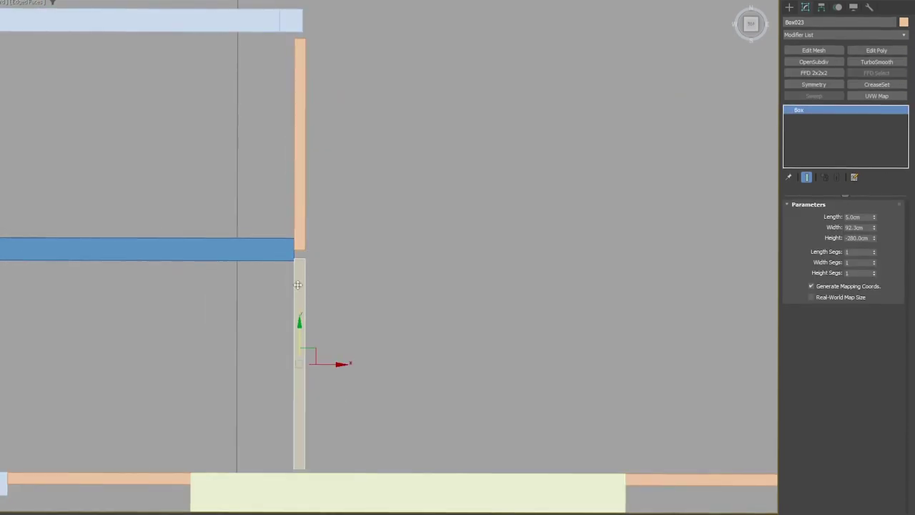
pyautogui.press('e')
pyautogui.press('w')
# Clone one of the hallway doors as a copy toward the opening between the light-blue walls
pyautogui.press('p')
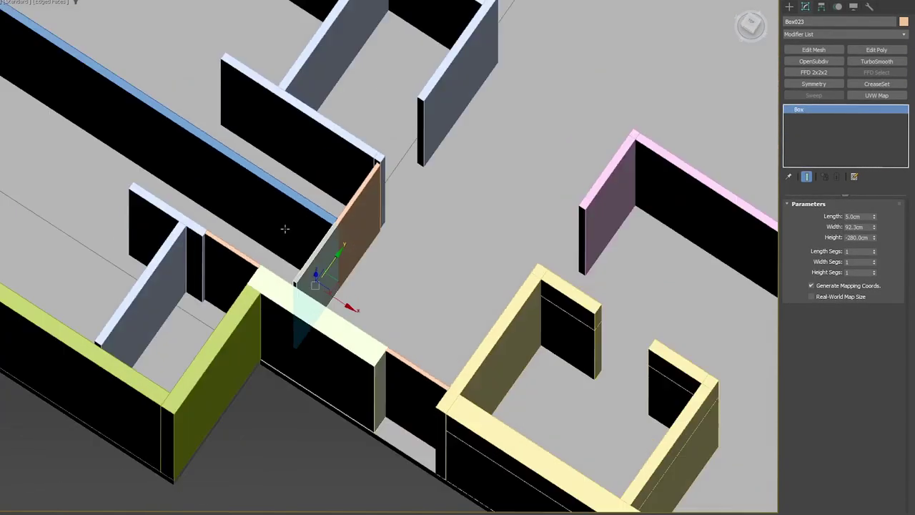
pyautogui.keyDown('alt'); pyautogui.moveTo(284, 229); pyautogui.dragTo(237, 222, button='middle'); pyautogui.keyUp('alt')
pyautogui.scroll(2, 388, 241)
pyautogui.keyDown('alt'); pyautogui.moveTo(388, 241); pyautogui.dragTo(396, 259, button='middle'); pyautogui.keyUp('alt')
pyautogui.moveTo(396, 259); pyautogui.dragTo(256, 246, button='middle')
pyautogui.keyDown('alt'); pyautogui.moveTo(256, 247); pyautogui.dragTo(276, 267, button='middle'); pyautogui.keyUp('alt')
pyautogui.click(273, 294)
pyautogui.moveTo(260, 299)
pyautogui.keyDown('shift'); pyautogui.mouseDown()
pyautogui.moveTo(339, 308)
pyautogui.moveTo(376, 325)
pyautogui.mouseUp(); pyautogui.keyUp('shift')
pyautogui.press('Return')
# Snap the copied door's corner to the light-blue wall corner so it spans the opening flush with the outer face
pyautogui.press('t')
pyautogui.scroll(-2, 351, 198)
pyautogui.moveTo(351, 198); pyautogui.dragTo(347, 210, button='middle')
pyautogui.scroll(-1, 347, 209)
pyautogui.moveTo(356, 351); pyautogui.dragTo(347, 374)
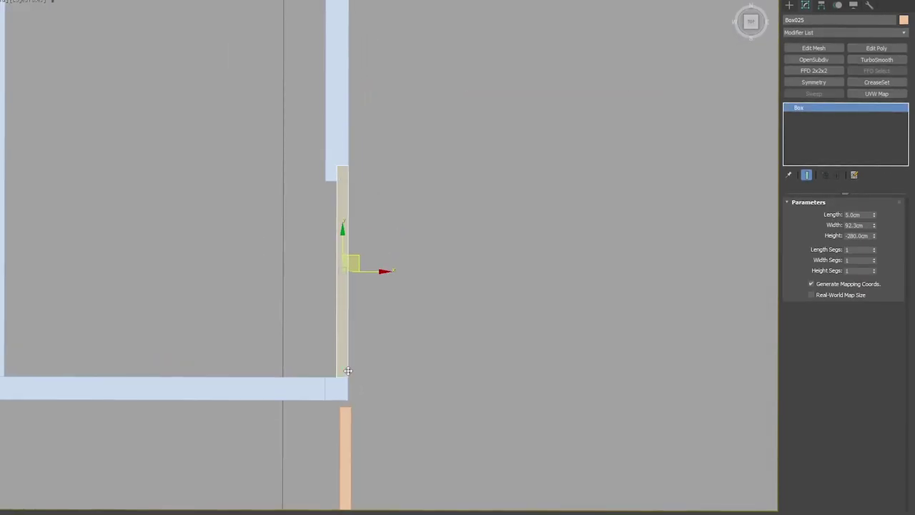
# Select both doors beside the dark-blue wall and shift them sideways together, flush with the light-blue wall corner
pyautogui.moveTo(356, 345); pyautogui.dragTo(370, 105, button='middle')
pyautogui.scroll(-1, 370, 105)
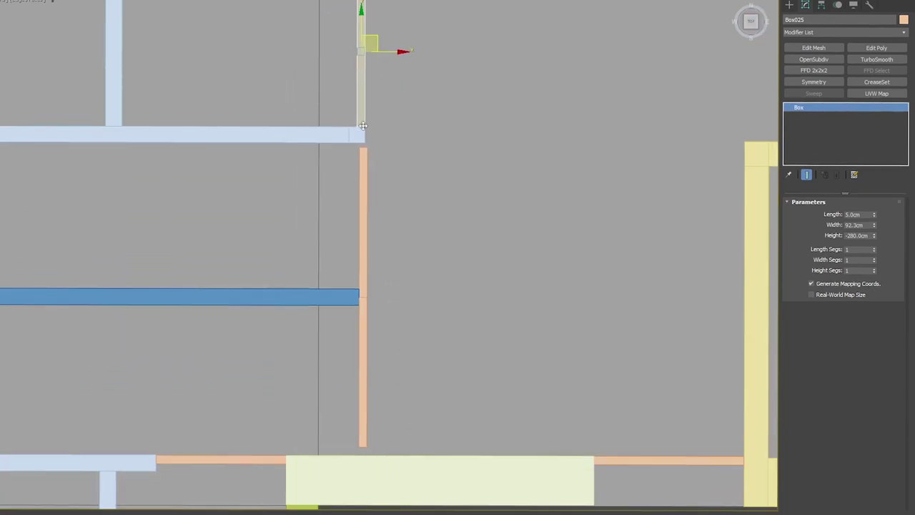
pyautogui.click(365, 289)
pyautogui.keyDown('ctrl'); pyautogui.click(365, 306); pyautogui.keyUp('ctrl')
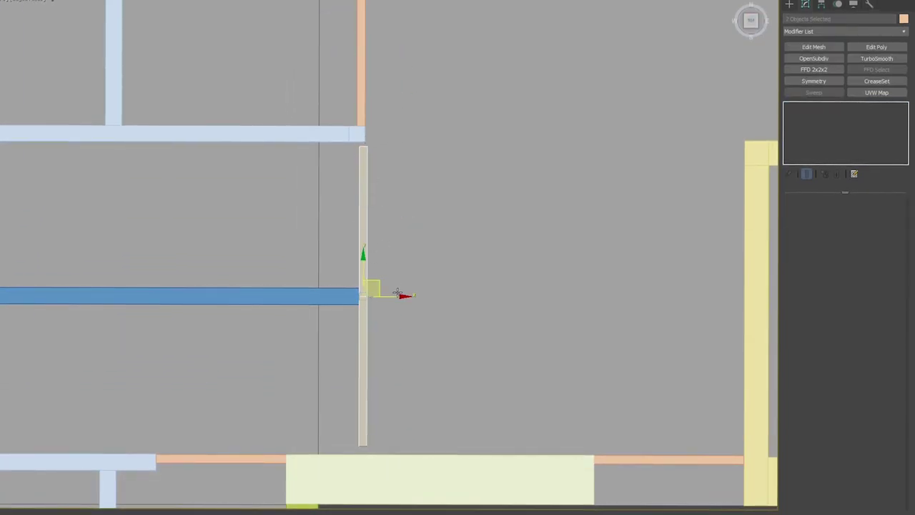
pyautogui.moveTo(398, 294); pyautogui.dragTo(394, 297)
pyautogui.hotkey('ctrl', 'z')
pyautogui.moveTo(367, 147); pyautogui.dragTo(364, 143)
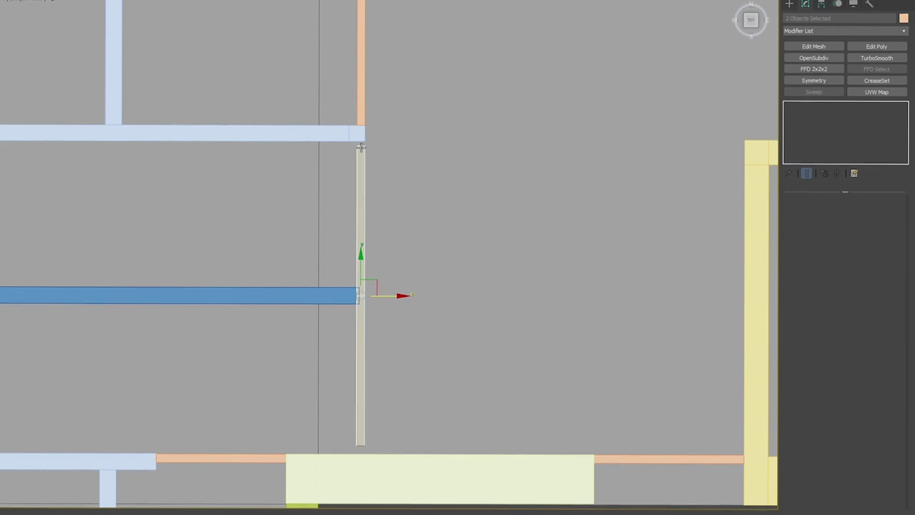
# Adjust the dark-blue wall's end vertices so the wall stops at the inner face of the two doors
pyautogui.click(338, 297)
pyautogui.press('1')
pyautogui.moveTo(405, 258); pyautogui.dragTo(314, 346)
pyautogui.press('1')
pyautogui.moveTo(383, 292); pyautogui.dragTo(392, 378, button='middle')
pyautogui.scroll(-2, 391, 378)
# Set the width of the door between the light-blue walls to 80 cm and extend the adjoining wall's end vertices to meet it
pyautogui.click(378, 211)
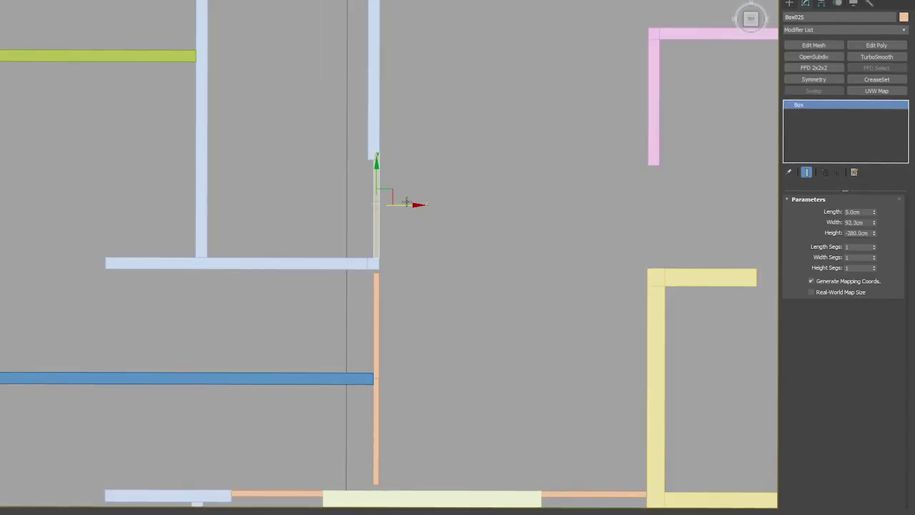
pyautogui.keyDown('alt'); pyautogui.moveTo(407, 202); pyautogui.dragTo(376, 200, button='middle'); pyautogui.keyUp('alt')
pyautogui.scroll(2, 383, 173)
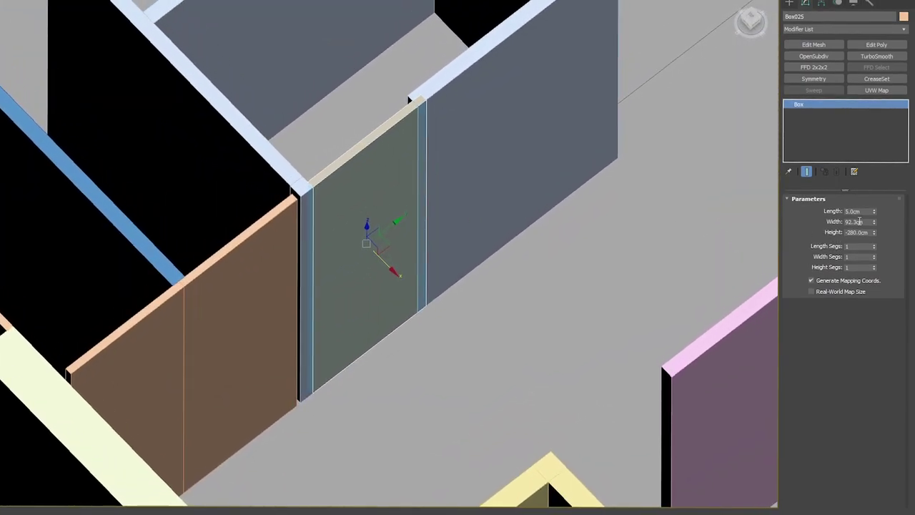
pyautogui.doubleClick(860, 222)
pyautogui.write('80')
pyautogui.press('Return')
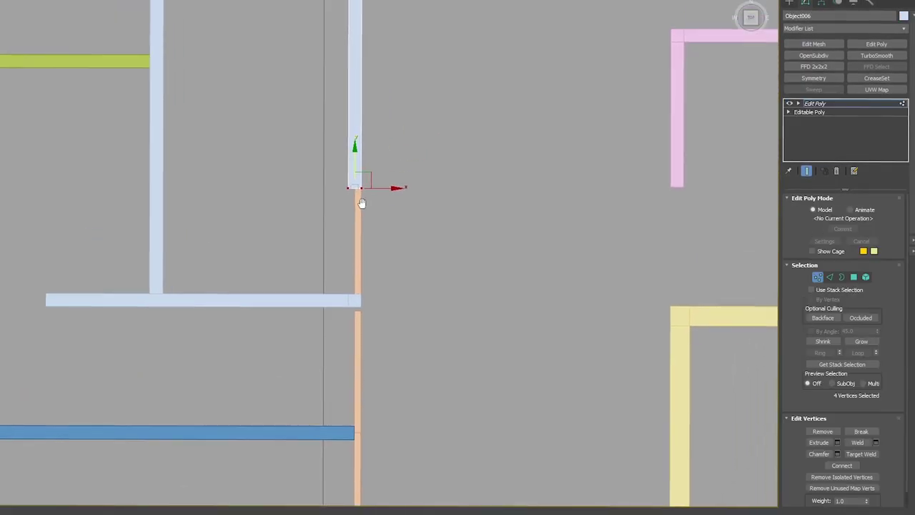
pyautogui.scroll(-5, 268, 118)
pyautogui.scroll(5, 269, 118)
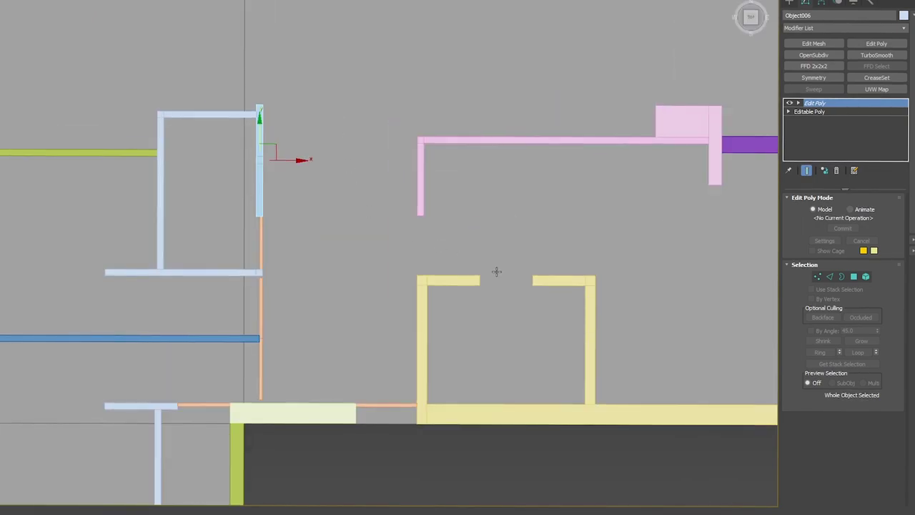
# Clone the 80 cm door to the opening in the yellow room's wall
pyautogui.click(265, 240)
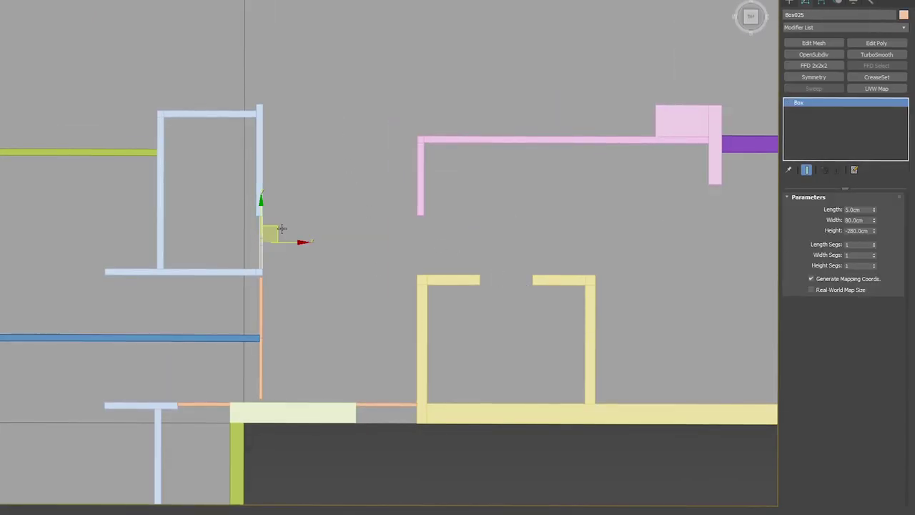
pyautogui.moveTo(265, 240); pyautogui.dragTo(526, 282)
pyautogui.scroll(5, 525, 282)
# Rotate the copied door 90° about the vertical axis and snap it into the yellow wall opening
pyautogui.press('e')
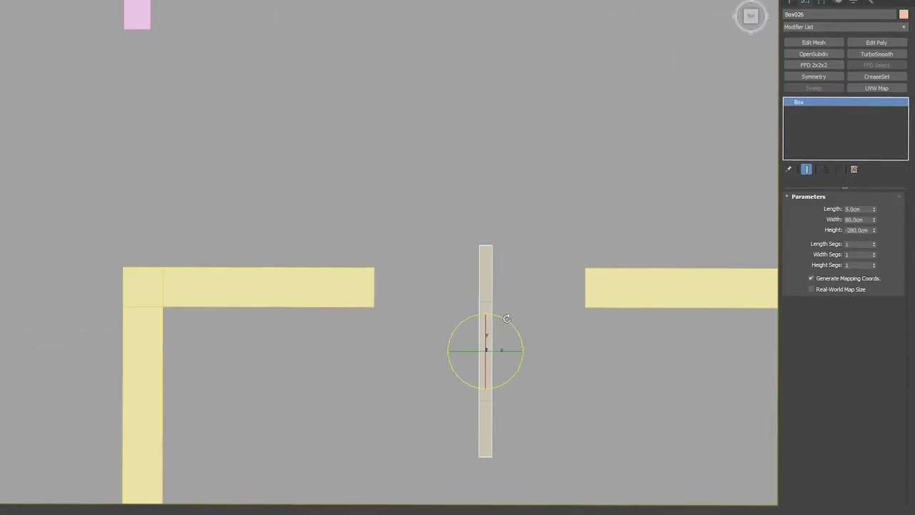
pyautogui.moveTo(506, 318); pyautogui.dragTo(454, 307)
pyautogui.press('w')
pyautogui.moveTo(379, 344); pyautogui.dragTo(375, 269)
pyautogui.scroll(-4, 481, 240)
# Clone the yellow room's door as a copy near the gap between the pink and yellow walls
pyautogui.moveTo(482, 238)
pyautogui.mouseDown(button='middle')
pyautogui.moveTo(390, 356)
pyautogui.moveTo(355, 358)
pyautogui.mouseUp(button='middle')
pyautogui.keyDown('shift'); pyautogui.moveTo(379, 352); pyautogui.dragTo(288, 323); pyautogui.keyUp('shift')
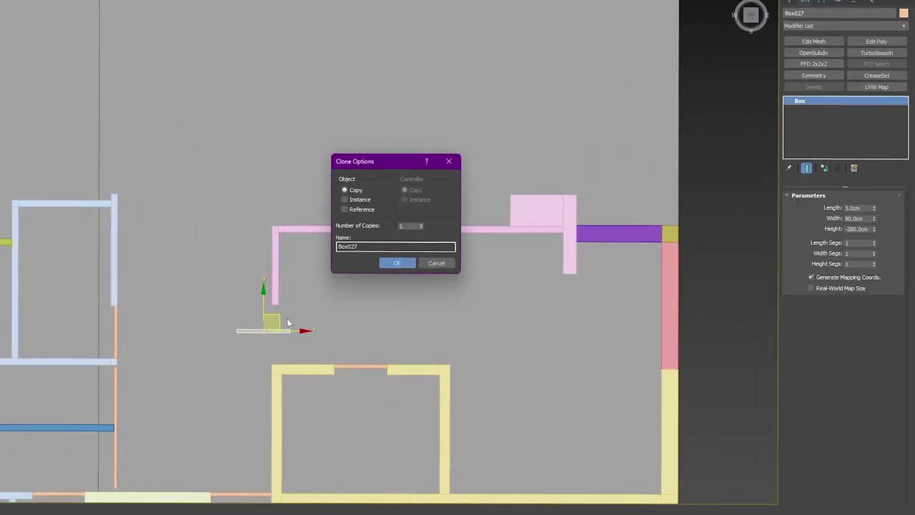
pyautogui.press('Return')
# Rotate the new door copy 90° about the vertical axis and set its width to 90 cm
pyautogui.scroll(4, 288, 321)
pyautogui.press('e')
pyautogui.moveTo(337, 256); pyautogui.dragTo(300, 227)
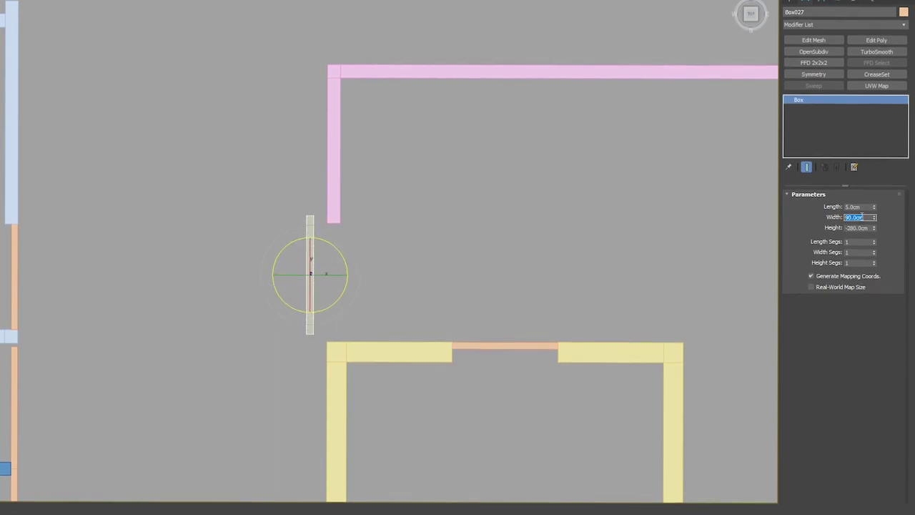
pyautogui.rightClick(456, 220)
# Snap the 90 cm door into the gap between the pink wall's end and the yellow room's corner
pyautogui.moveTo(291, 263); pyautogui.dragTo(330, 244, button='middle')
pyautogui.press('w')
pyautogui.moveTo(348, 290); pyautogui.dragTo(391, 284)
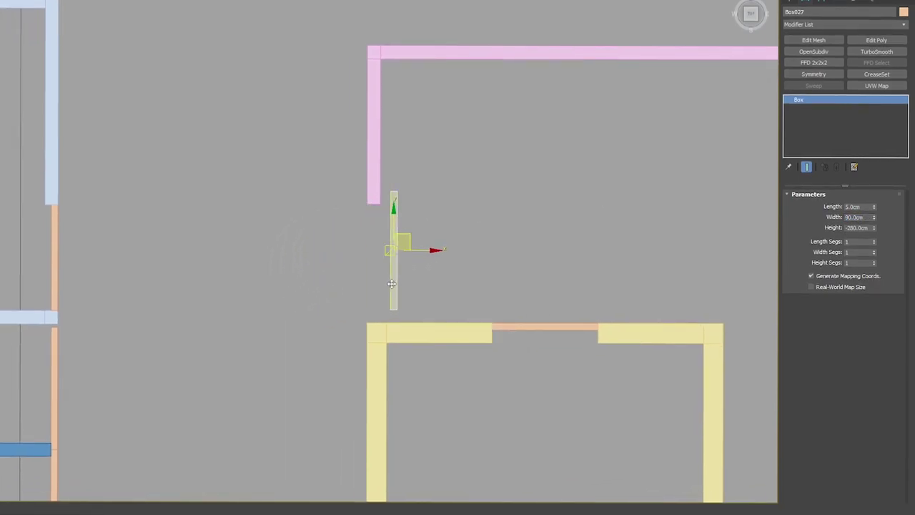
pyautogui.moveTo(387, 195); pyautogui.dragTo(362, 198)
pyautogui.scroll(-5, 351, 207)
pyautogui.moveTo(351, 207); pyautogui.dragTo(425, 332, button='middle')
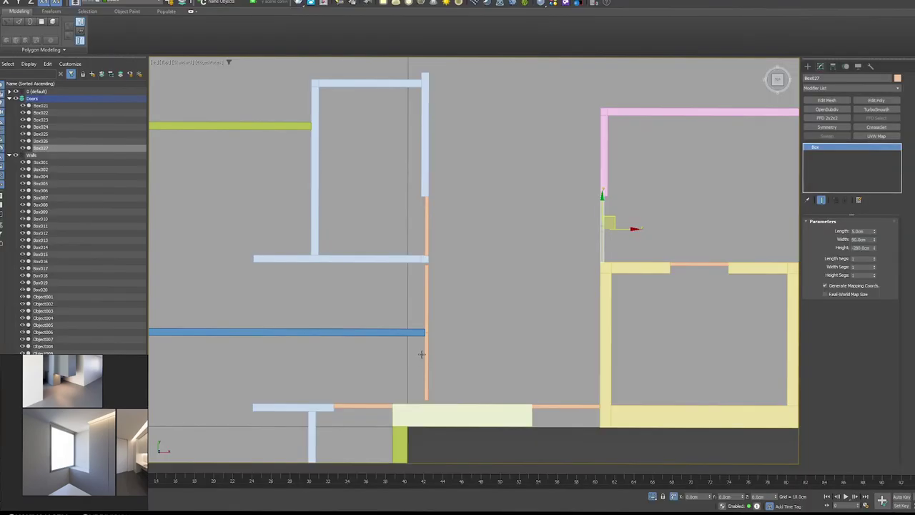
# Switch to the browser and examine the Fourth Room gallery photos of the hallway, its central partition and doors
pyautogui.scroll(8, 429, 299)
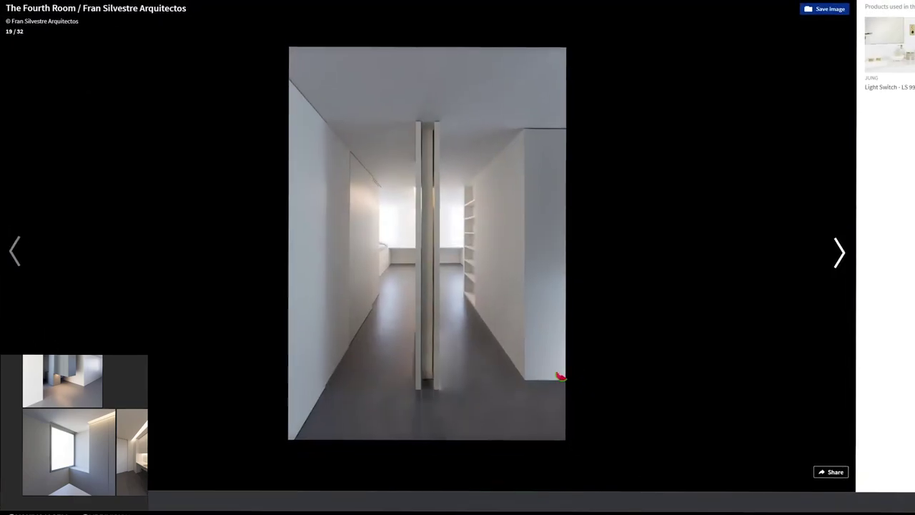
pyautogui.click(837, 256)
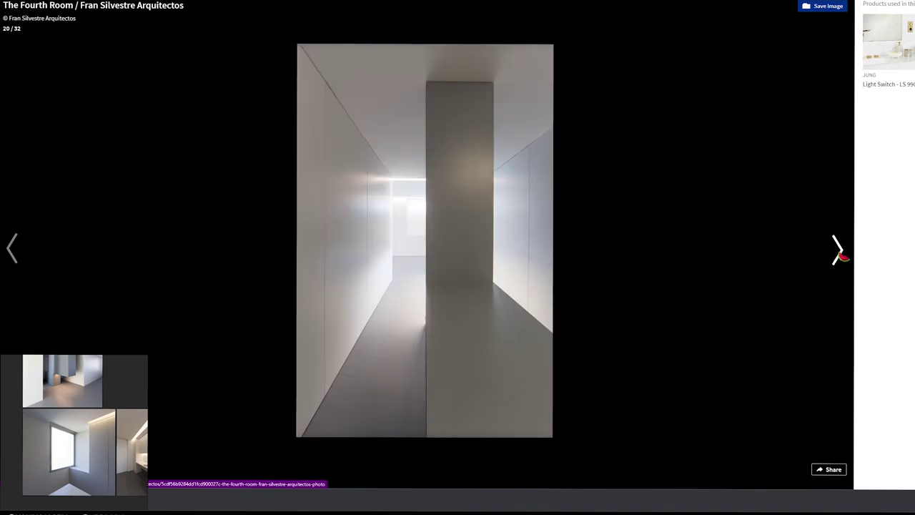
pyautogui.click(838, 255)
pyautogui.press('Left')
pyautogui.press('Left')
pyautogui.press('Left')
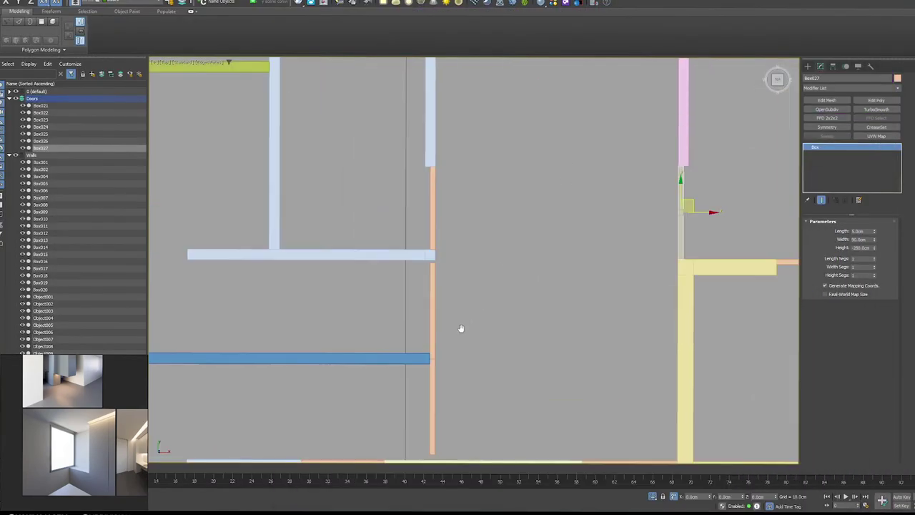
# Return to the 3ds Max model and enlarge a reference image beside it for comparison
pyautogui.scroll(-3, 461, 328)
pyautogui.scroll(-3, 455, 332)
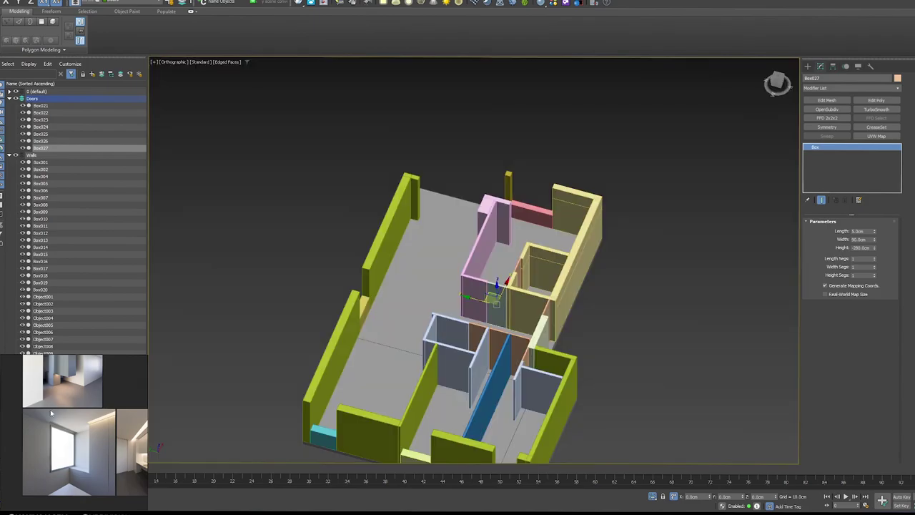
pyautogui.hotkey('ctrl', 'f')
pyautogui.scroll(5, 312, 322)
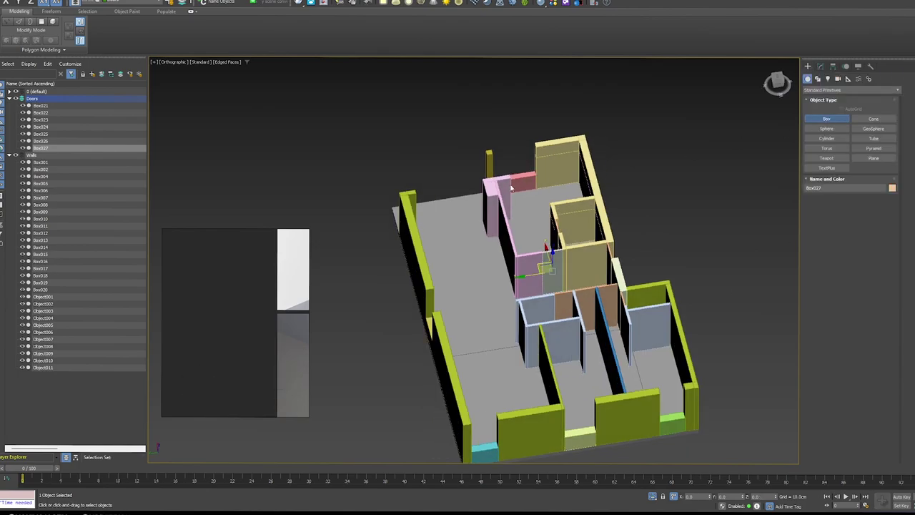
# Create a zero-width box about 299 cm long and 280 cm high between the pink wall's corner and the green wall's end
pyautogui.scroll(2, 449, 202)
pyautogui.keyDown('alt'); pyautogui.moveTo(448, 203); pyautogui.dragTo(408, 206, button='middle'); pyautogui.keyUp('alt')
pyautogui.scroll(2, 615, 157)
pyautogui.moveTo(616, 157); pyautogui.dragTo(523, 263, button='middle')
pyautogui.keyDown('alt'); pyautogui.moveTo(523, 262); pyautogui.dragTo(686, 122, button='middle'); pyautogui.keyUp('alt')
pyautogui.moveTo(449, 370); pyautogui.dragTo(456, 320, button='middle')
pyautogui.scroll(2, 454, 320)
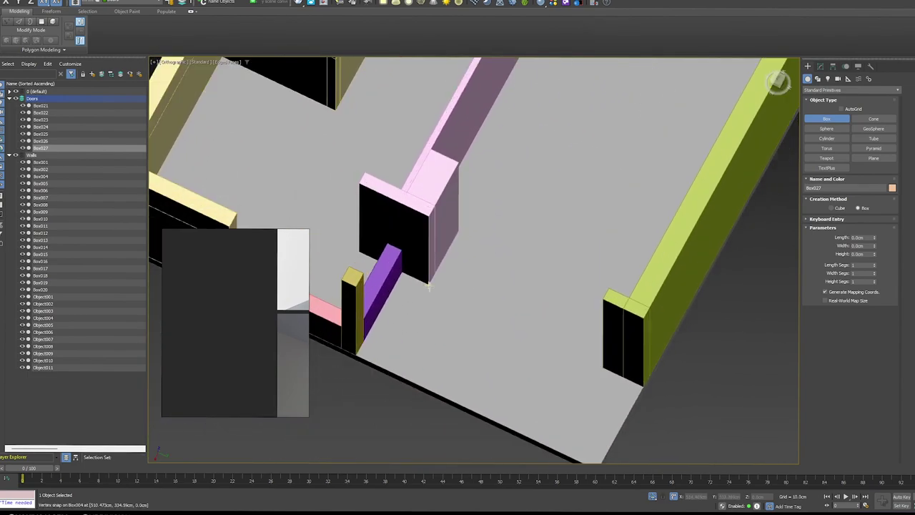
pyautogui.moveTo(429, 284); pyautogui.dragTo(600, 369)
pyautogui.click(602, 300)
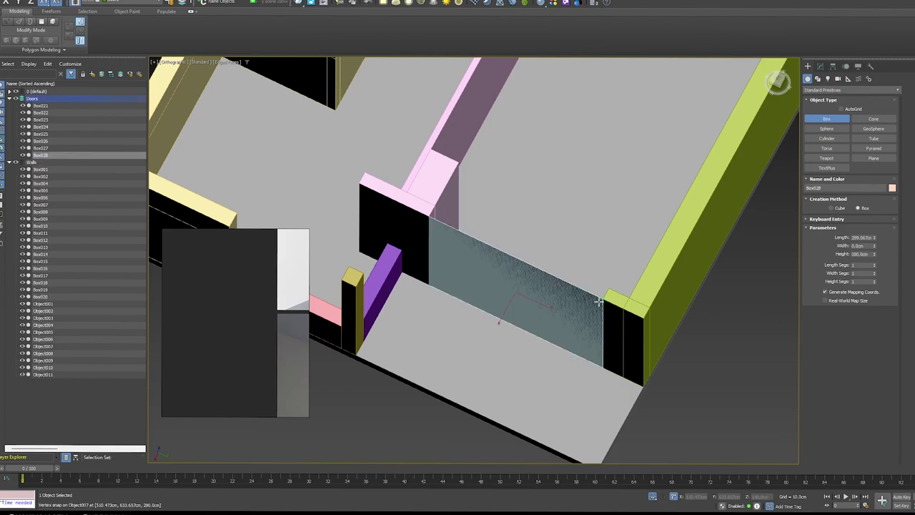
# Set the new box's width to 5 cm and finish creating boxes
pyautogui.keyDown('alt'); pyautogui.moveTo(545, 290); pyautogui.dragTo(719, 281, button='middle'); pyautogui.keyUp('alt')
pyautogui.click(858, 245)
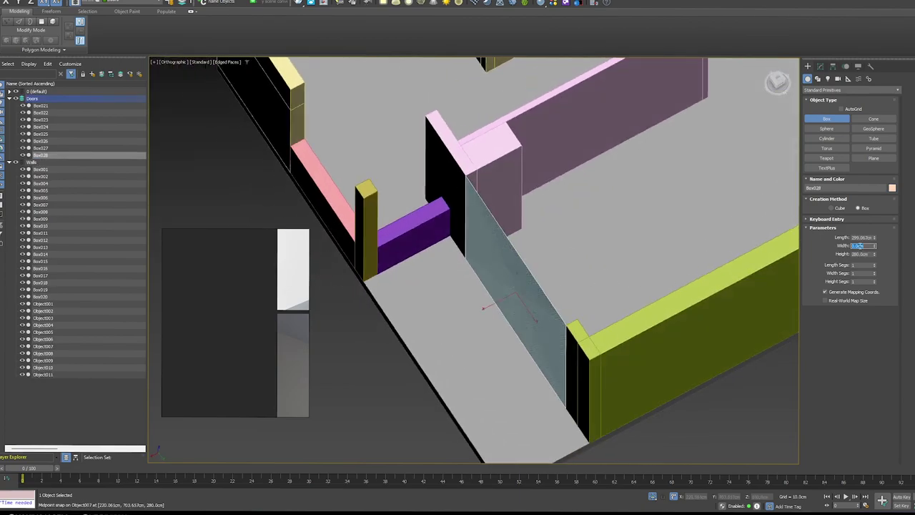
pyautogui.write('5')
pyautogui.press('Return')
pyautogui.rightClick(490, 306)
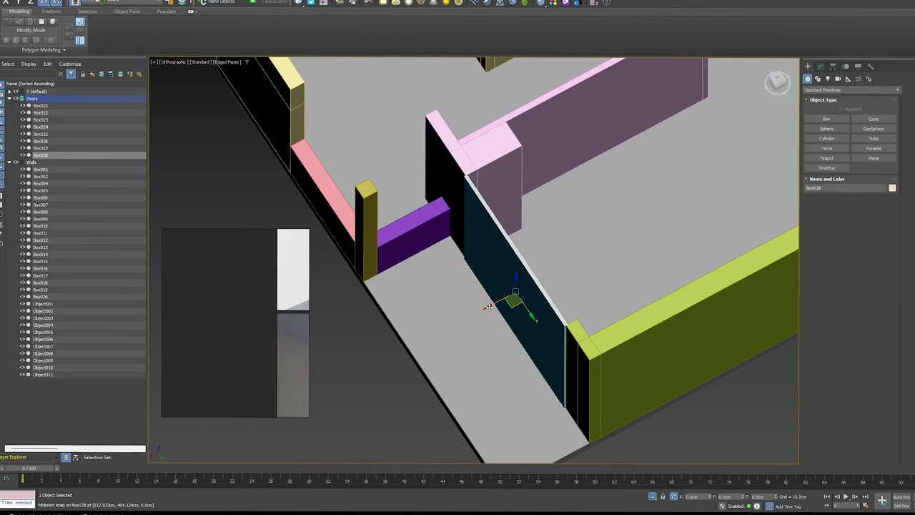
# Isolate the new panel, converted to Editable Poly, and select its two large opposite faces
pyautogui.hotkey('alt', 'q')
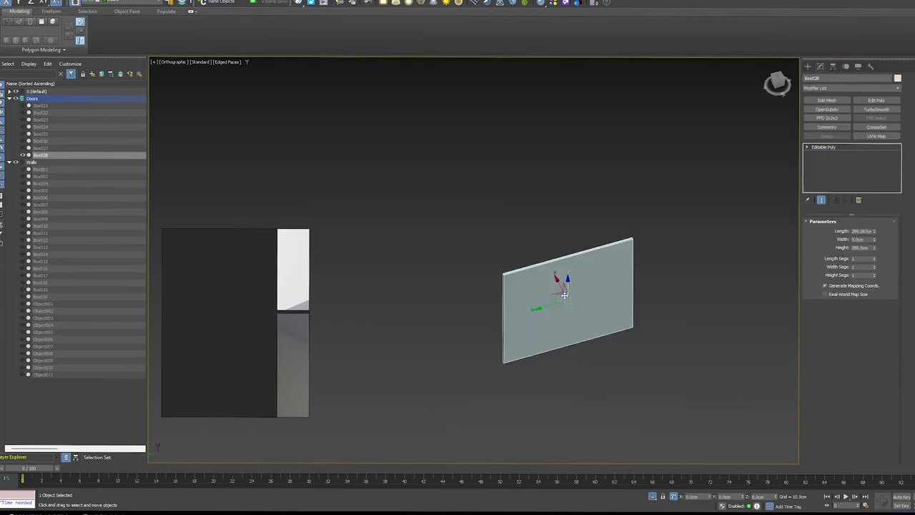
pyautogui.press('q')
pyautogui.press('4')
pyautogui.scroll(3, 565, 299)
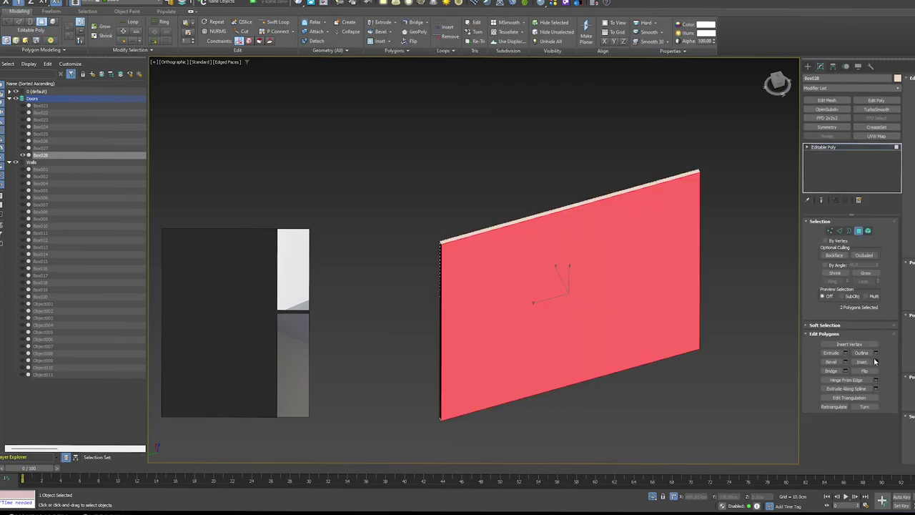
# Inset the two selected faces by 3 cm
pyautogui.click(876, 362)
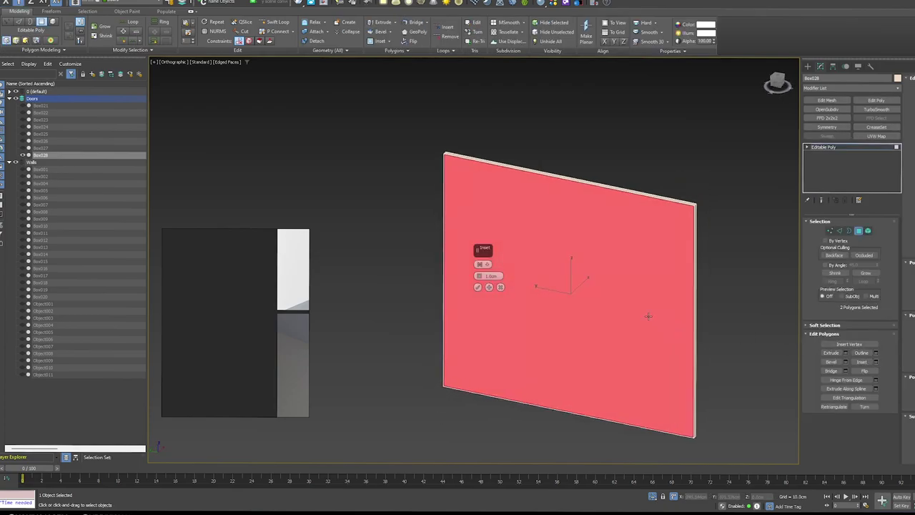
pyautogui.scroll(2, 480, 232)
pyautogui.write('5')
pyautogui.press('Return')
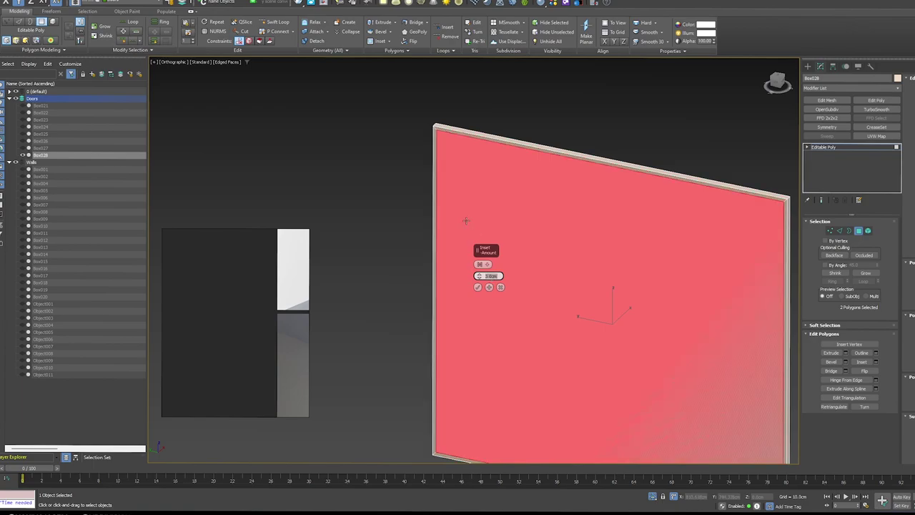
pyautogui.click(478, 287)
# Bridge the two inset faces to open the panel into a hollow frame
pyautogui.scroll(-2, 666, 236)
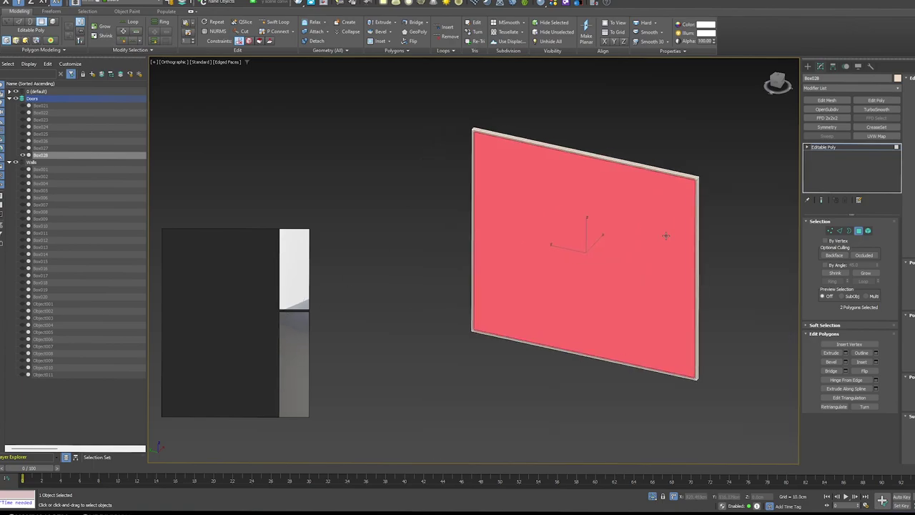
pyautogui.press('Delete')
pyautogui.keyDown('alt'); pyautogui.moveTo(649, 241); pyautogui.dragTo(536, 302, button='middle'); pyautogui.keyUp('alt')
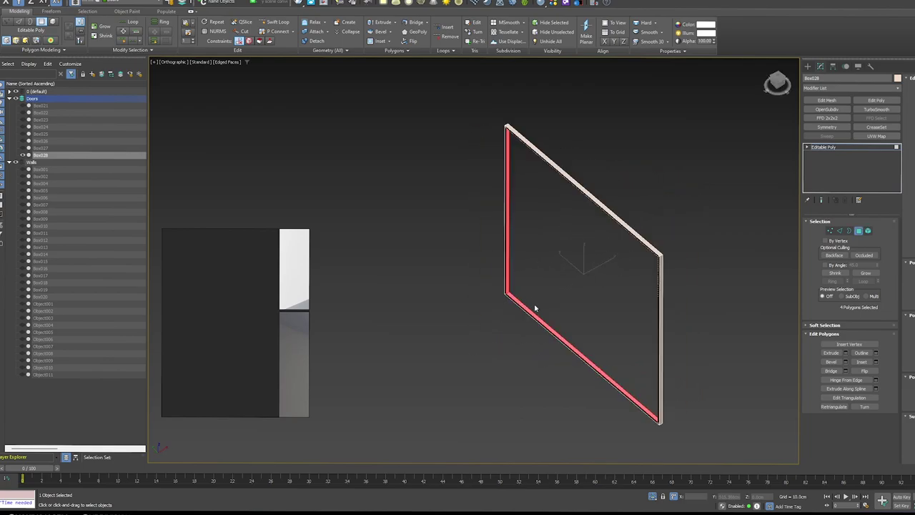
# Finish editing the frame's polygons and end isolation to bring back the rest of the apartment
pyautogui.click(856, 147)
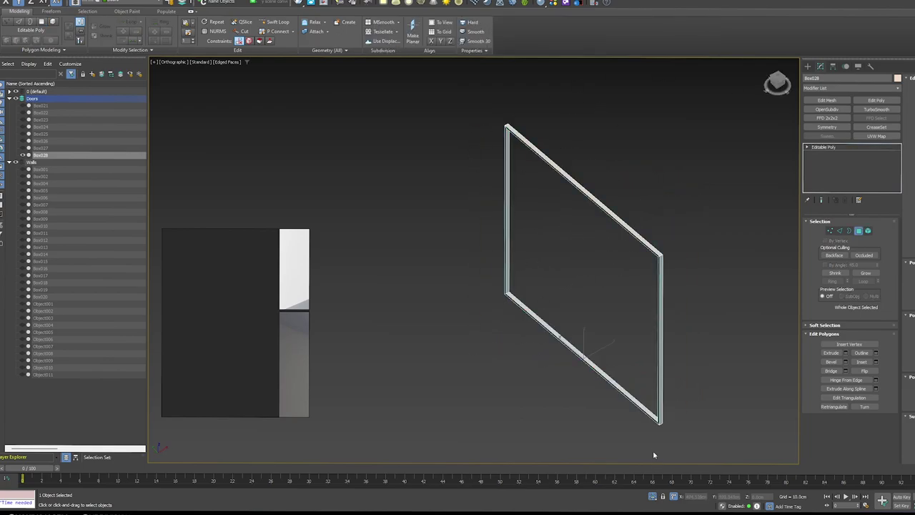
pyautogui.click(654, 497)
pyautogui.scroll(-3, 524, 336)
pyautogui.keyDown('alt'); pyautogui.moveTo(524, 336); pyautogui.dragTo(547, 336, button='middle'); pyautogui.keyUp('alt')
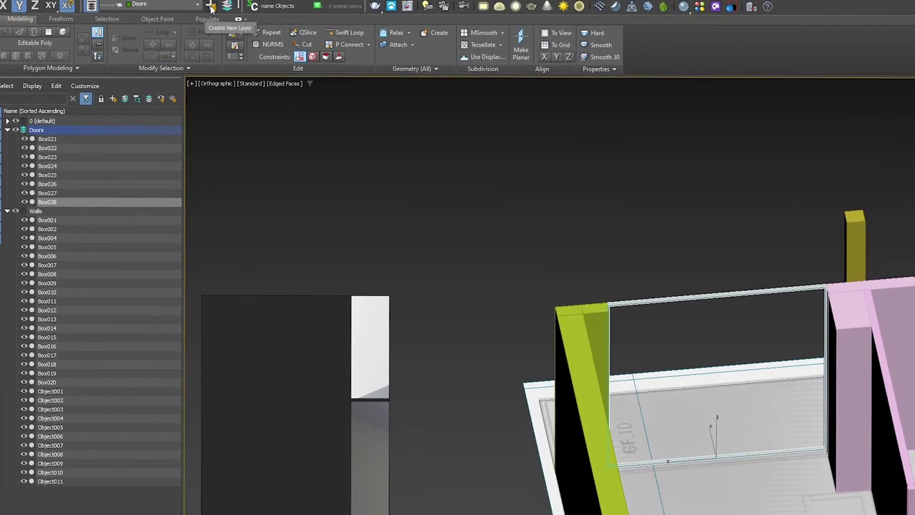
# Create a new layer containing the selected frame and name it "Windows"
pyautogui.click(211, 7)
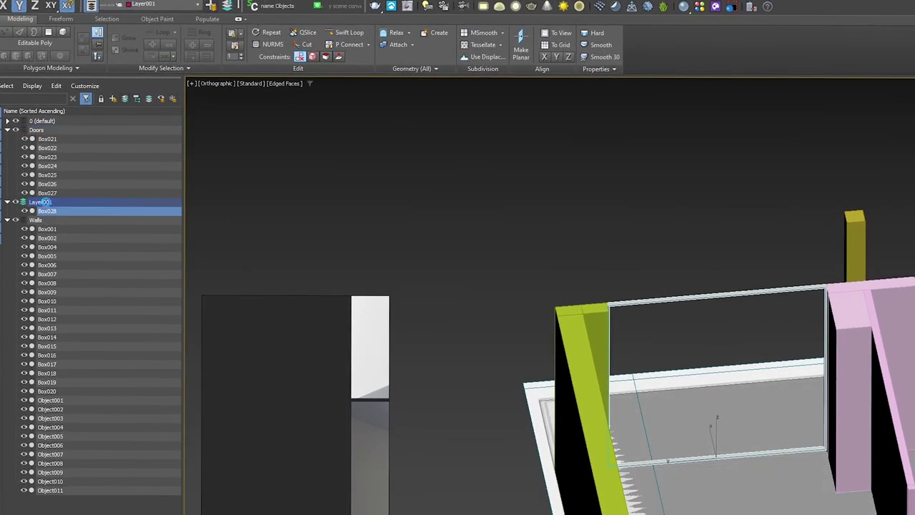
pyautogui.rightClick(93, 202)
pyautogui.click(125, 241)
pyautogui.write('Windows')
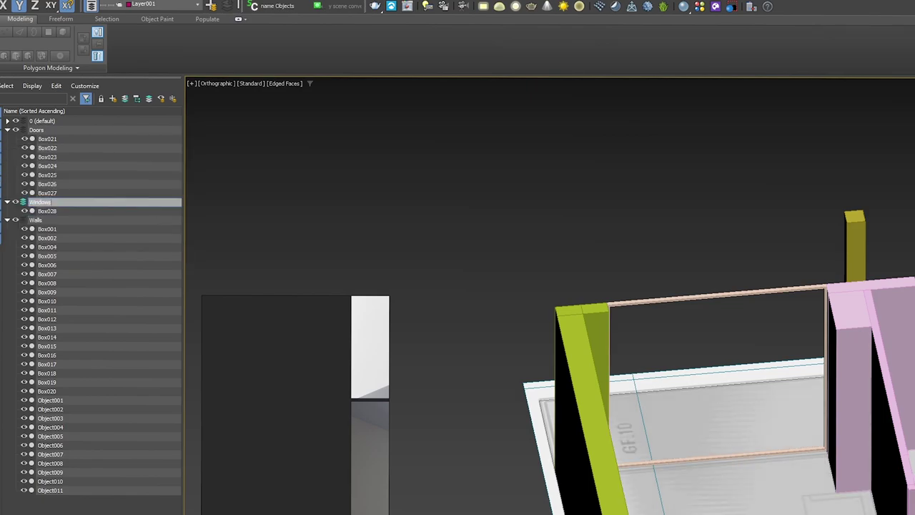
pyautogui.press('Return')
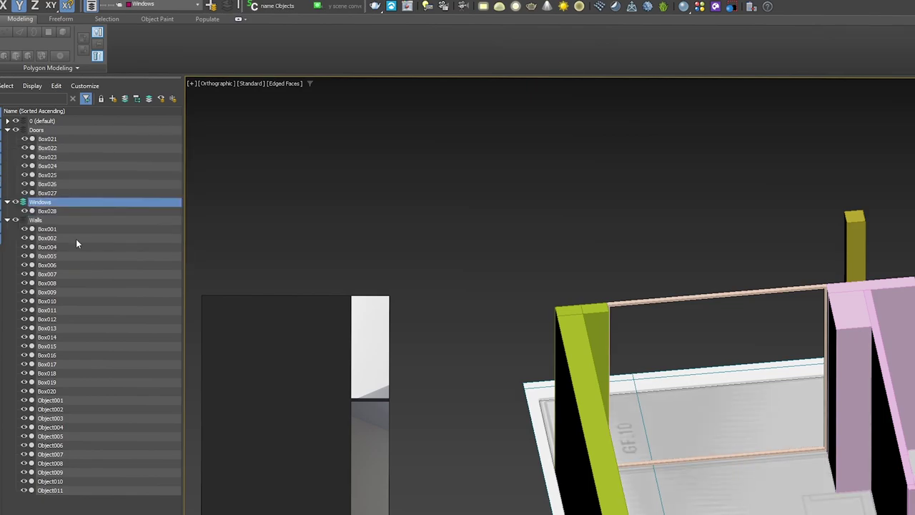
# Isolate the window frame together with the walls and post around the neighbouring window opening
pyautogui.keyDown('alt'); pyautogui.moveTo(629, 211); pyautogui.dragTo(590, 227, button='middle'); pyautogui.keyUp('alt')
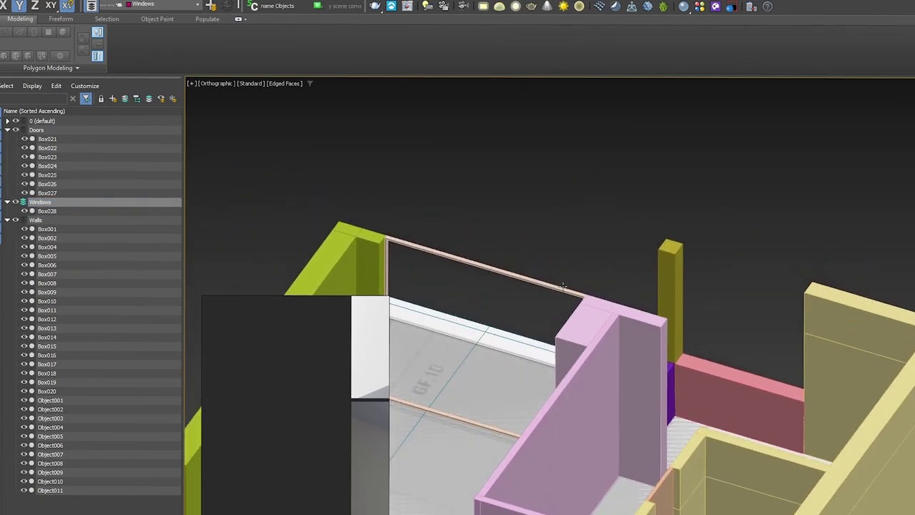
pyautogui.click(541, 301)
pyautogui.press('z')
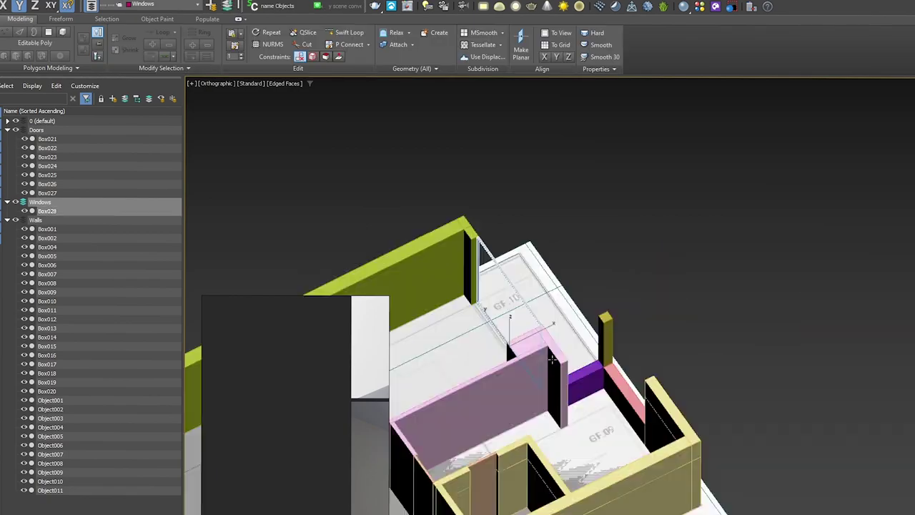
pyautogui.keyDown('ctrl'); pyautogui.click(405, 319); pyautogui.keyUp('ctrl')
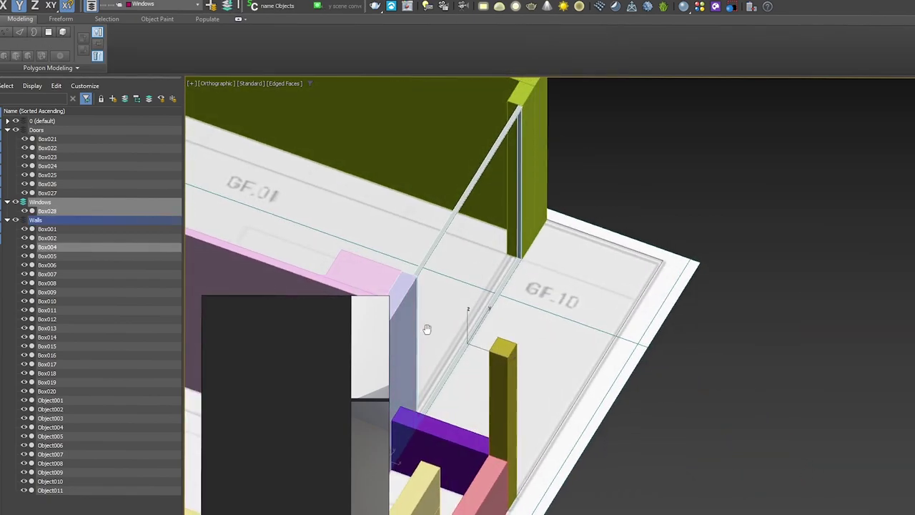
pyautogui.moveTo(426, 329); pyautogui.dragTo(517, 283, button='middle')
pyautogui.keyDown('ctrl'); pyautogui.click(513, 383); pyautogui.keyUp('ctrl')
pyautogui.hotkey('alt', 'q')
pyautogui.keyDown('alt'); pyautogui.moveTo(504, 446); pyautogui.dragTo(606, 431, button='middle'); pyautogui.keyUp('alt')
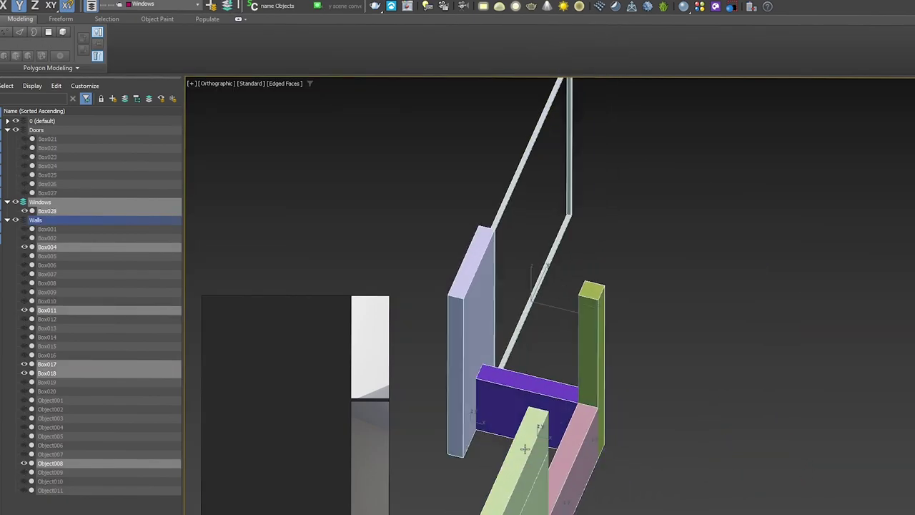
pyautogui.moveTo(483, 192); pyautogui.dragTo(603, 194, button='middle')
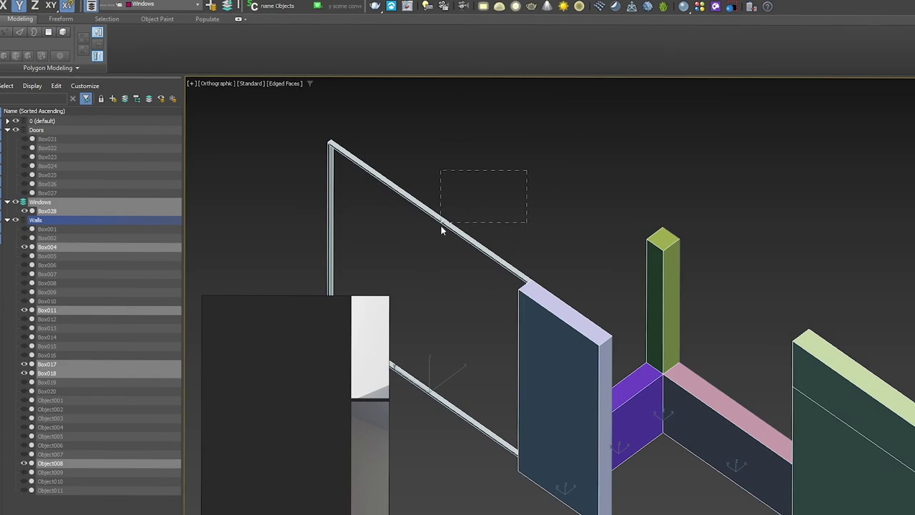
# Copy the window frame along the Y axis to the outer end of the pink wall
pyautogui.moveTo(527, 171); pyautogui.dragTo(441, 223)
pyautogui.press('w')
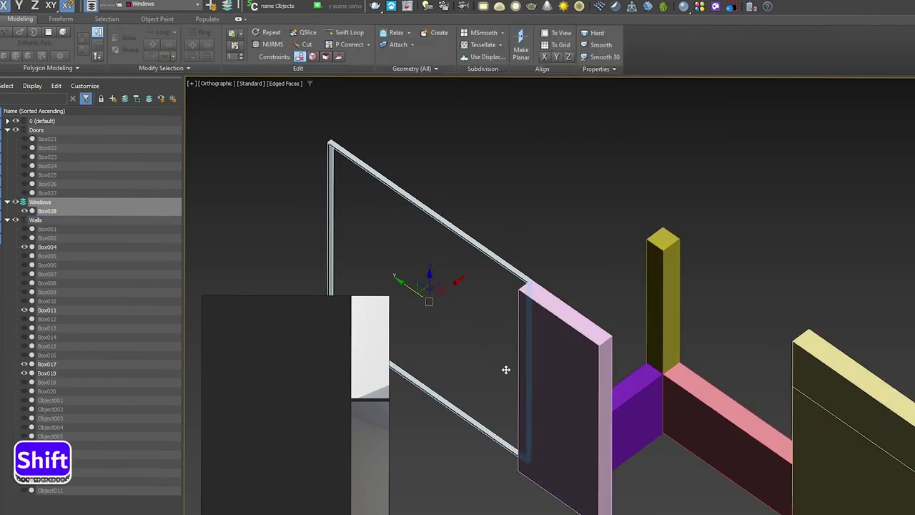
pyautogui.keyDown('shift'); pyautogui.moveTo(572, 425); pyautogui.dragTo(660, 501); pyautogui.keyUp('shift')
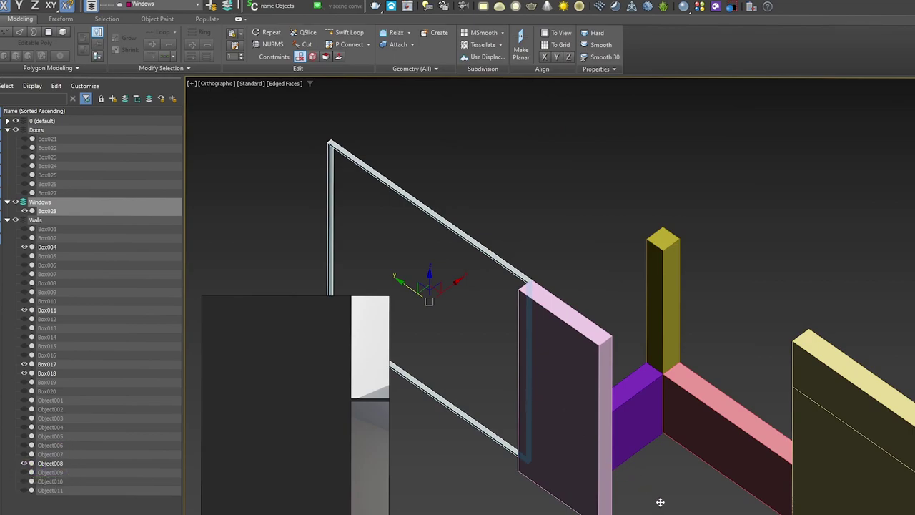
pyautogui.click(634, 351)
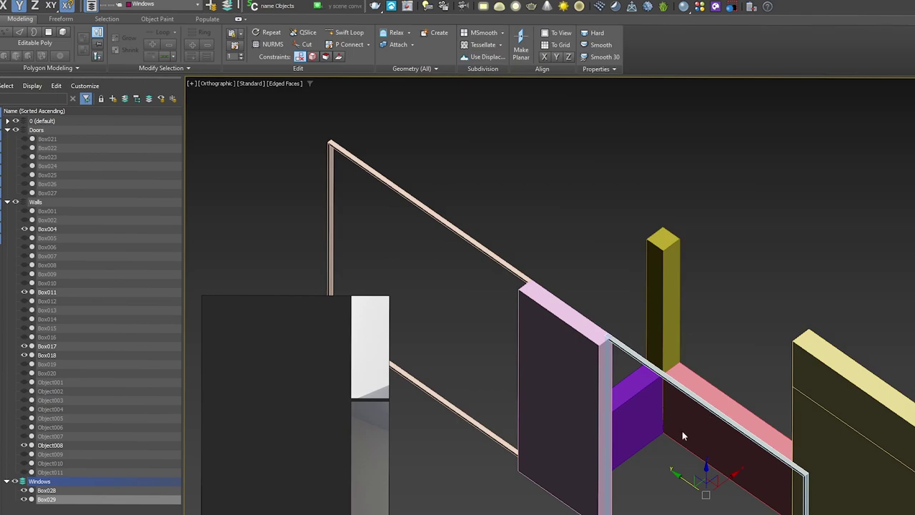
# Move the copied frame so its upper corner snaps to the inner top corner of the yellow post
pyautogui.keyDown('alt'); pyautogui.moveTo(682, 430); pyautogui.dragTo(708, 311, button='middle'); pyautogui.keyUp('alt')
pyautogui.moveTo(642, 219); pyautogui.dragTo(633, 223)
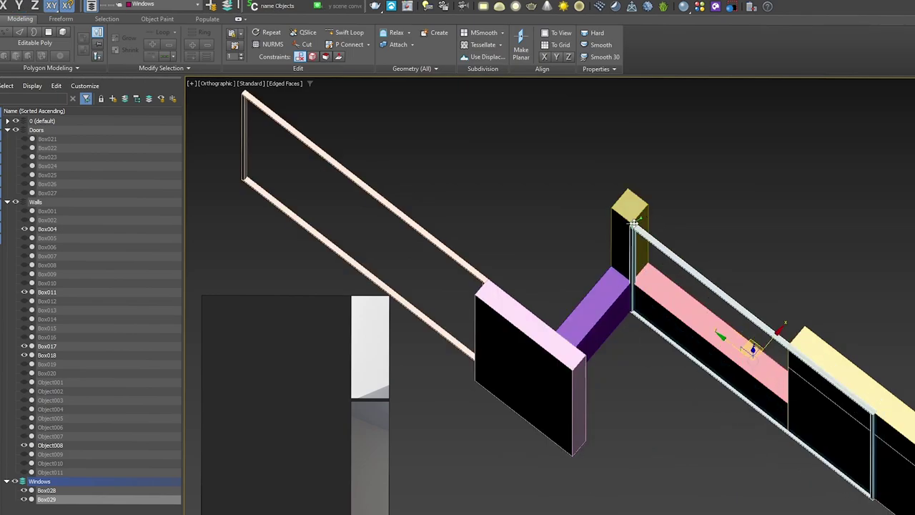
pyautogui.scroll(5, 638, 235)
pyautogui.scroll(-5, 629, 223)
# Raise the copied frame's bottom vertices to the top of the low pink wall
pyautogui.press('1')
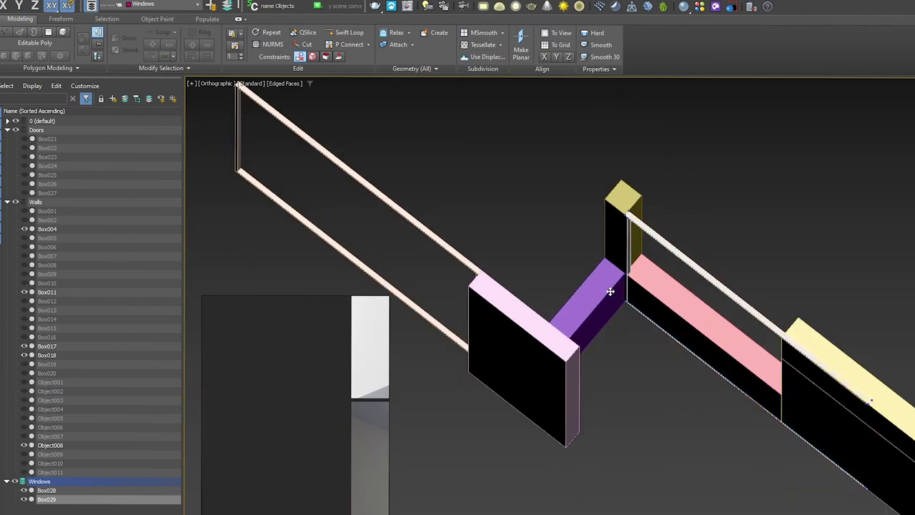
pyautogui.moveTo(607, 288); pyautogui.dragTo(670, 349)
pyautogui.moveTo(715, 381); pyautogui.dragTo(651, 280, button='middle')
pyautogui.keyDown('ctrl'); pyautogui.moveTo(760, 437); pyautogui.dragTo(759, 439); pyautogui.keyUp('ctrl')
pyautogui.keyDown('alt'); pyautogui.moveTo(758, 433); pyautogui.dragTo(718, 340, button='middle'); pyautogui.keyUp('alt')
pyautogui.moveTo(684, 271); pyautogui.dragTo(586, 140)
pyautogui.scroll(-2, 641, 161)
# Move the vertices of the frame's far side to the end of the pale yellow wall
pyautogui.moveTo(801, 133); pyautogui.dragTo(702, 296)
pyautogui.scroll(2, 669, 210)
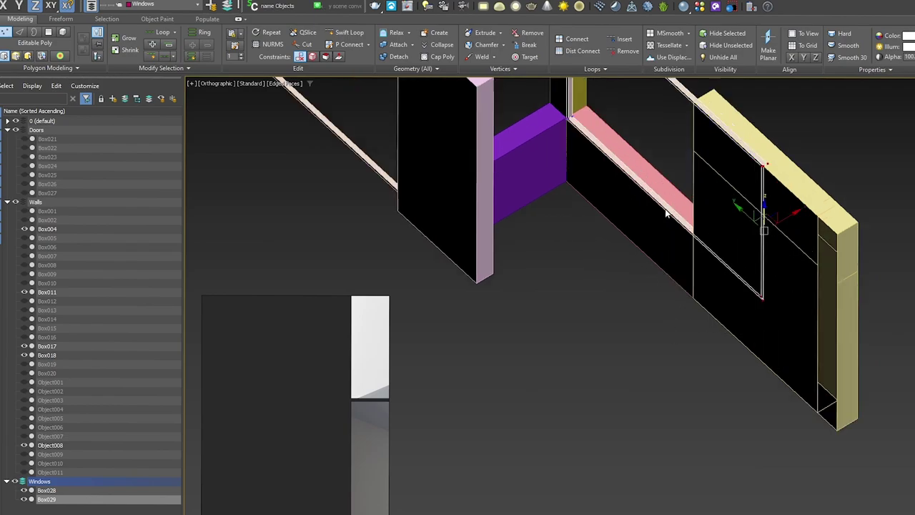
pyautogui.moveTo(668, 212); pyautogui.dragTo(679, 332, button='middle')
pyautogui.scroll(-2, 679, 332)
pyautogui.scroll(4, 683, 228)
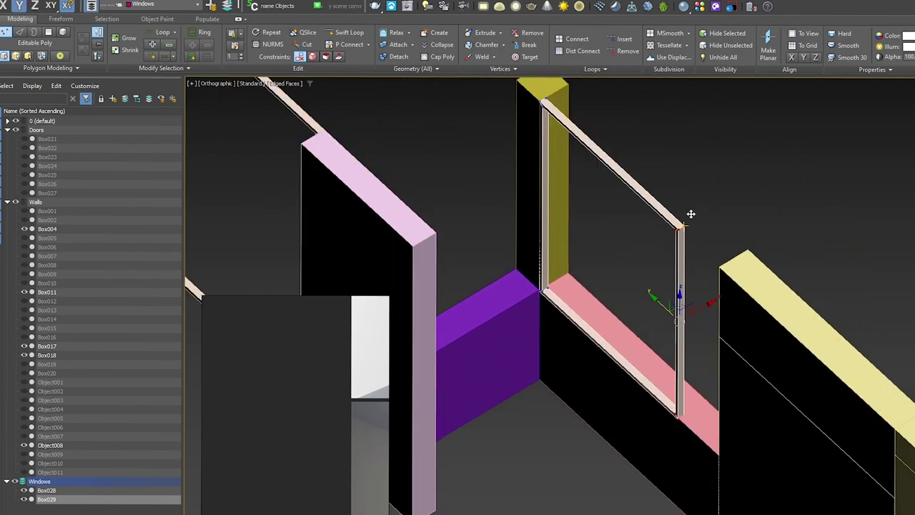
pyautogui.keyDown('alt'); pyautogui.moveTo(645, 360); pyautogui.dragTo(706, 451, button='middle'); pyautogui.keyUp('alt')
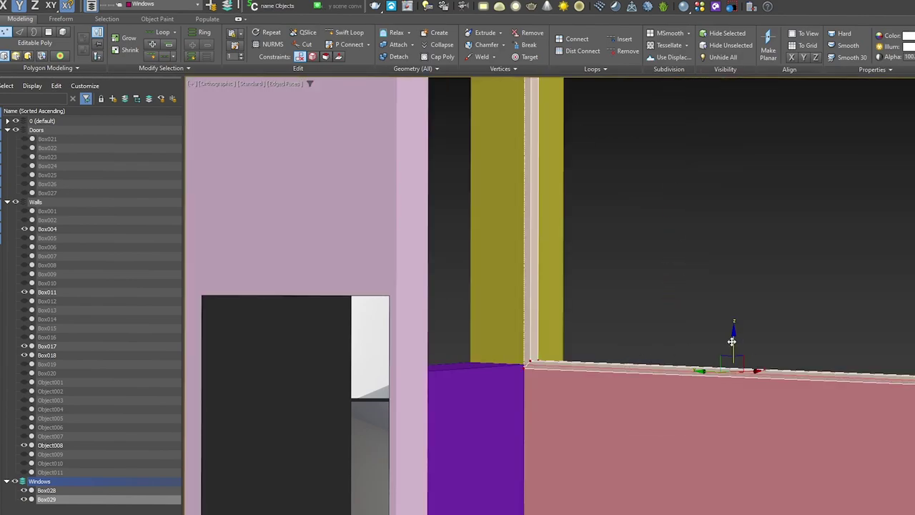
# Fine-tune the height of the frame's bottom vertices on the low wall and finish vertex editing
pyautogui.moveTo(733, 343); pyautogui.dragTo(733, 341)
pyautogui.scroll(-4, 777, 311)
pyautogui.keyDown('alt'); pyautogui.moveTo(777, 311); pyautogui.dragTo(745, 244, button='middle'); pyautogui.keyUp('alt')
pyautogui.press('1')
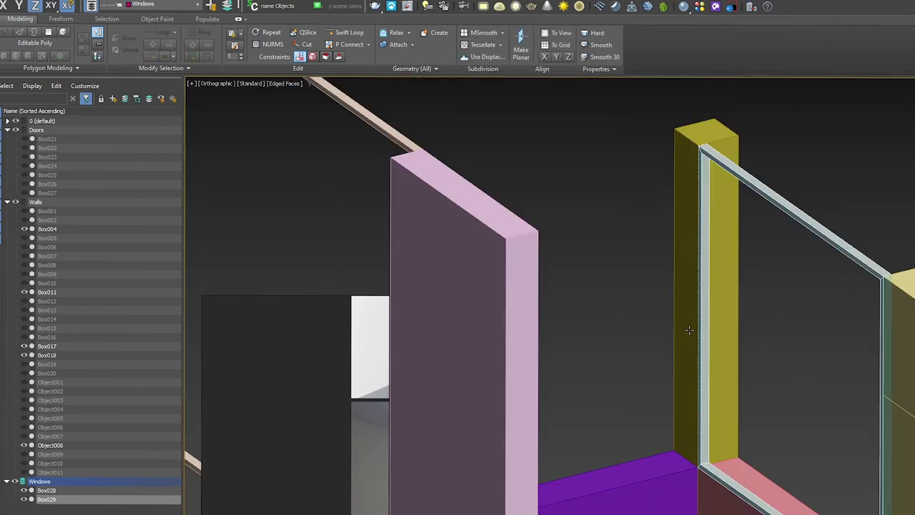
# Center the pivot of the resized window frame on the object
pyautogui.press('e')
pyautogui.scroll(-5, 691, 331)
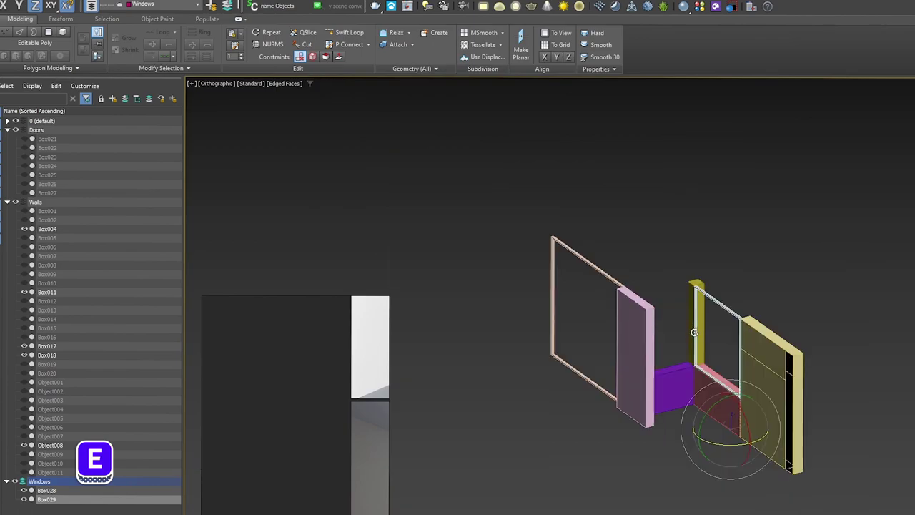
pyautogui.scroll(3, 710, 416)
pyautogui.scroll(5, 711, 416)
pyautogui.keyDown('alt'); pyautogui.moveTo(710, 416); pyautogui.dragTo(717, 384, button='middle'); pyautogui.keyUp('alt')
pyautogui.hotkey('alt', 'c')
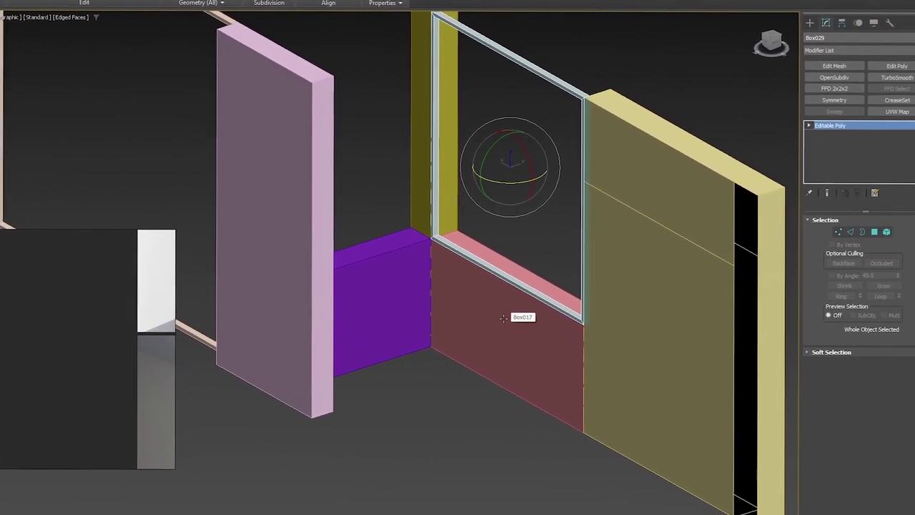
pyautogui.keyDown('alt'); pyautogui.moveTo(491, 176); pyautogui.dragTo(499, 234, button='middle'); pyautogui.keyUp('alt')
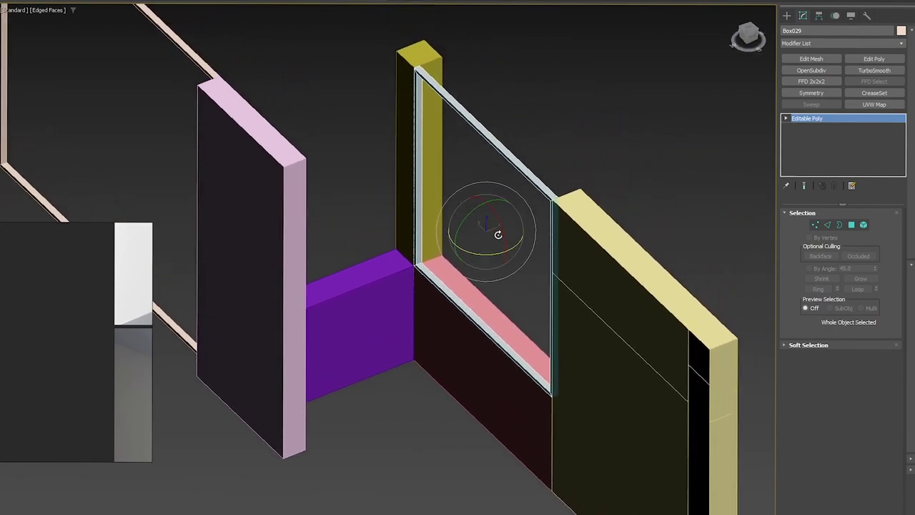
# Examine the pivot adjustment options and look up the Center Pivot action in the Hotkey Editor
pyautogui.click(820, 15)
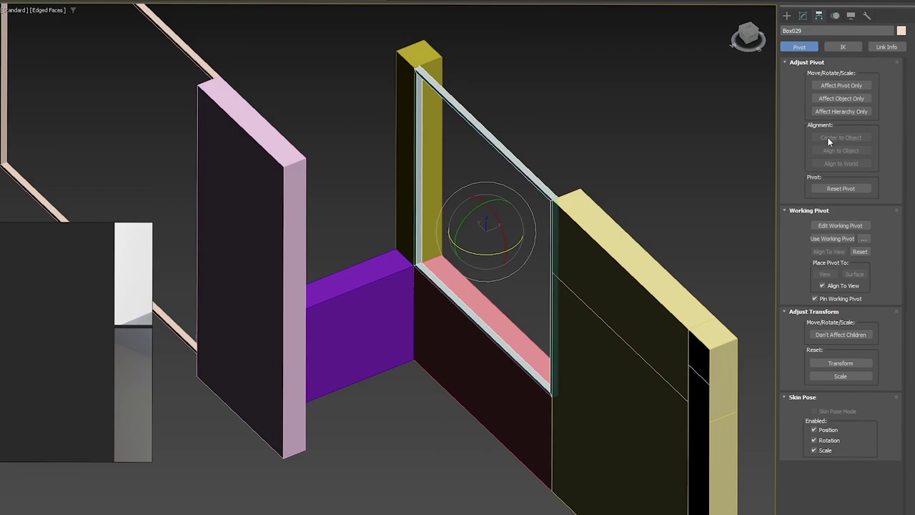
pyautogui.scroll(2, 499, 200)
pyautogui.moveTo(499, 200); pyautogui.dragTo(518, 250, button='middle')
pyautogui.scroll(-2, 518, 250)
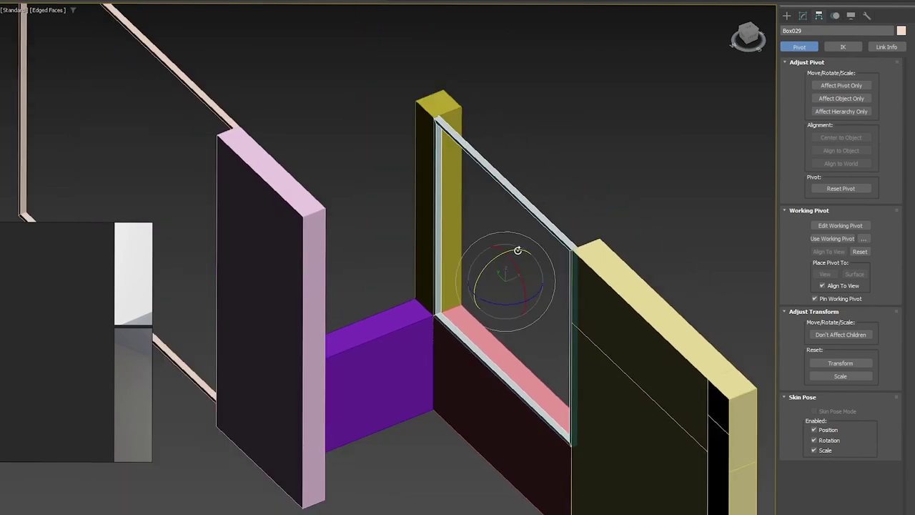
pyautogui.click(391, 125)
pyautogui.write('center t')
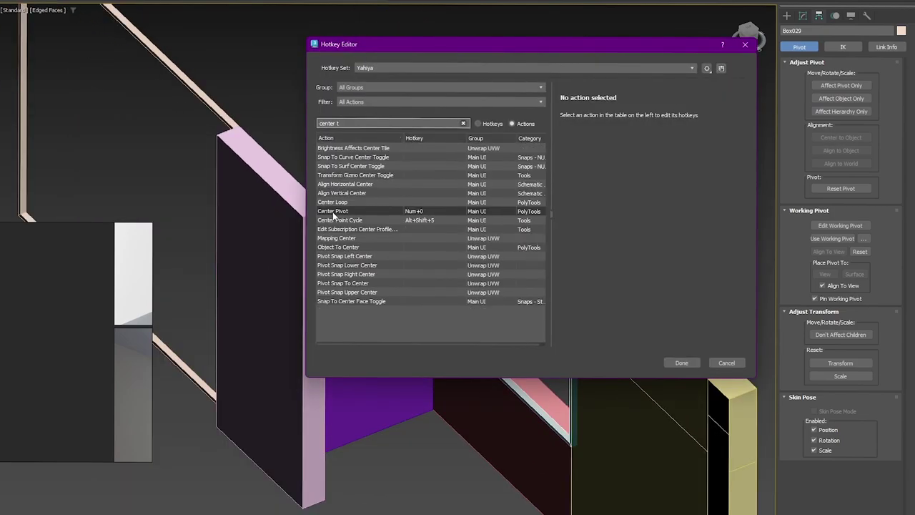
pyautogui.click(745, 44)
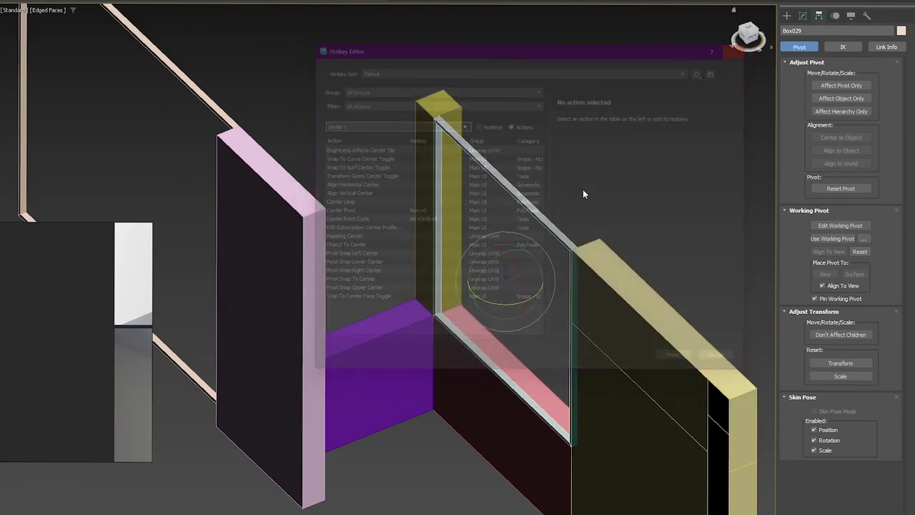
# Make a copy of the resized window frame rotated 90 degrees about the Z axis
pyautogui.press('w')
pyautogui.moveTo(508, 313); pyautogui.dragTo(498, 224, button='middle')
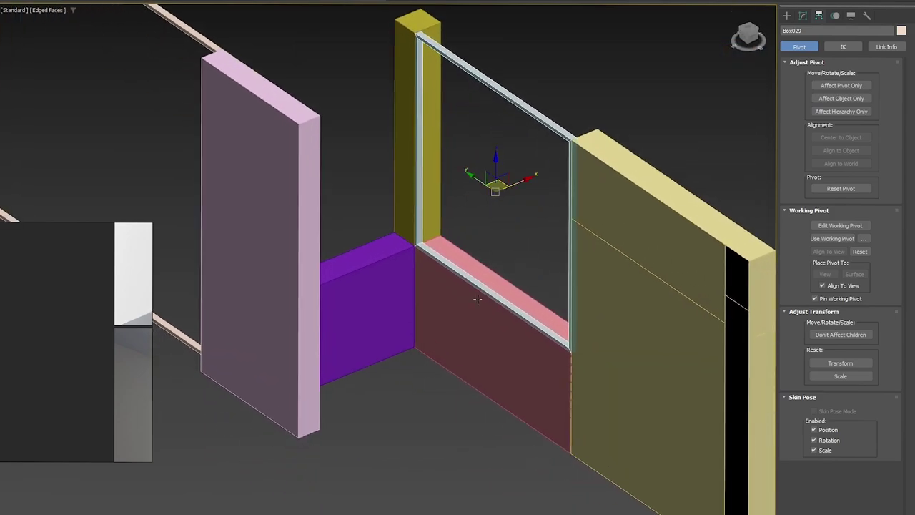
pyautogui.moveTo(475, 266); pyautogui.dragTo(476, 321, button='middle')
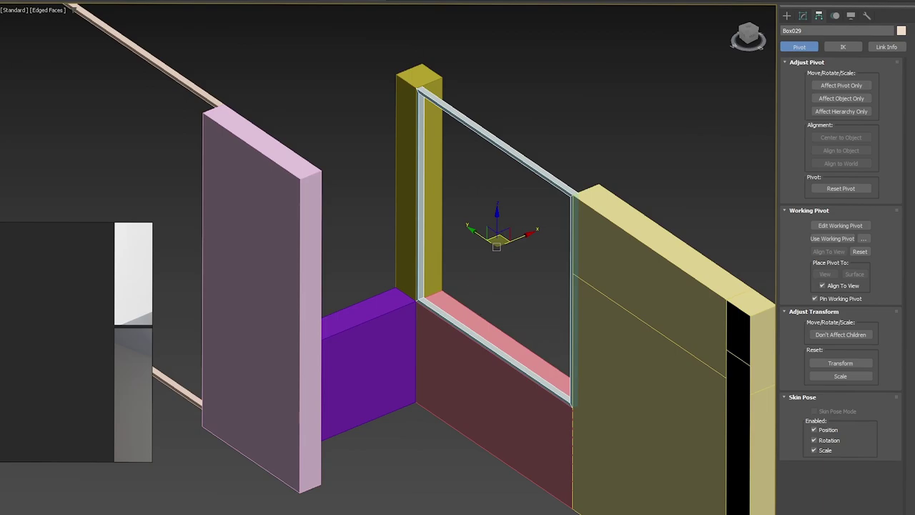
pyautogui.keyDown('alt'); pyautogui.moveTo(498, 139); pyautogui.dragTo(506, 203, button='middle'); pyautogui.keyUp('alt')
pyautogui.press('e')
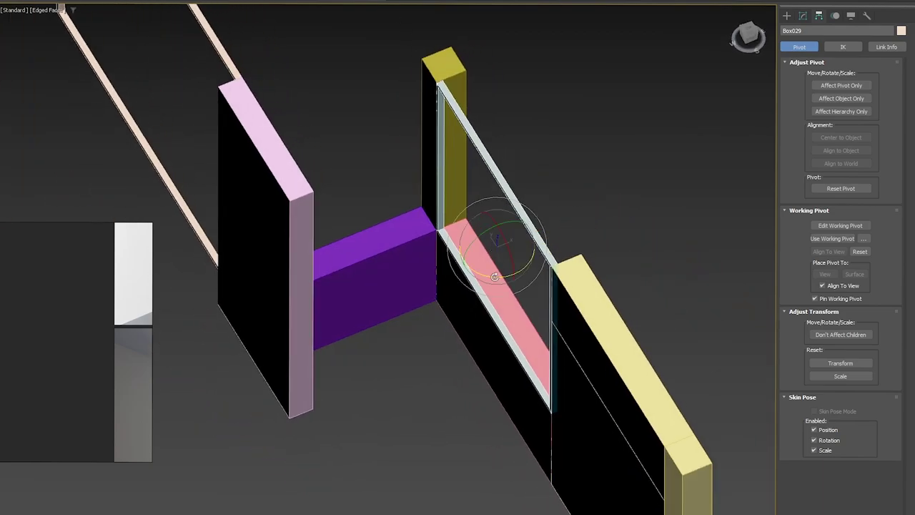
pyautogui.keyDown('shift'); pyautogui.moveTo(495, 278); pyautogui.dragTo(538, 263); pyautogui.keyUp('shift')
pyautogui.press('Return')
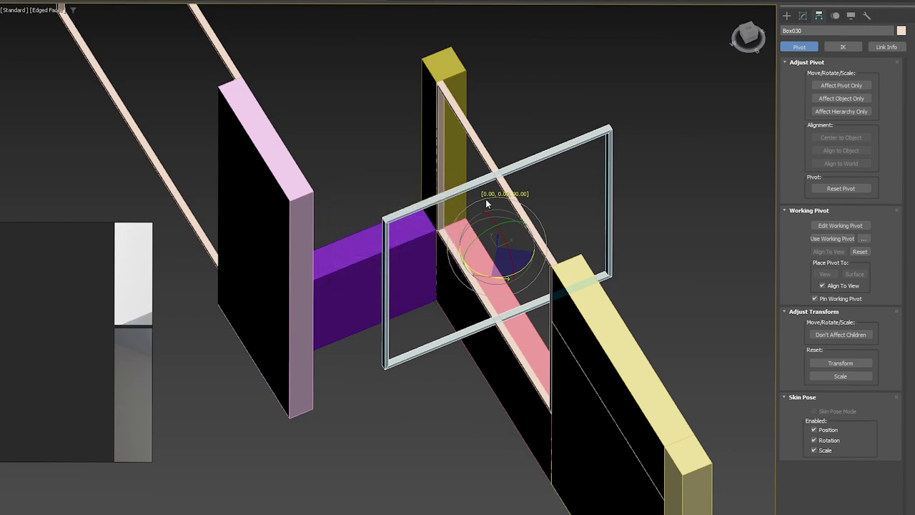
# Move the rotated frame so its upper corner snaps to the corner of the yellow post
pyautogui.press('w')
pyautogui.moveTo(611, 128); pyautogui.dragTo(433, 85)
pyautogui.keyDown('alt'); pyautogui.moveTo(434, 85); pyautogui.dragTo(313, 153, button='middle'); pyautogui.keyUp('alt')
# Move the rotated frame's far side vertices to the pink wall so it spans the opening above the purple wall
pyautogui.press('1')
pyautogui.scroll(-4, 277, 285)
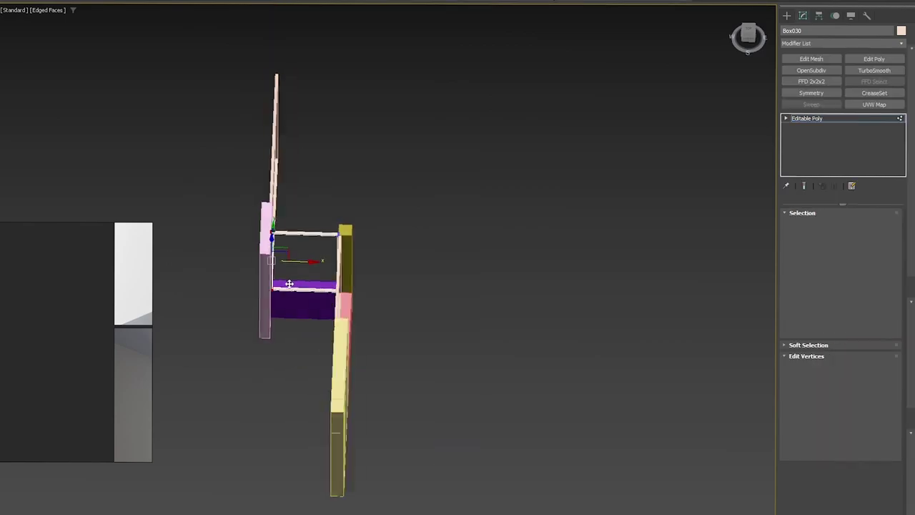
pyautogui.keyDown('alt'); pyautogui.moveTo(288, 284); pyautogui.dragTo(373, 324, button='middle'); pyautogui.keyUp('alt')
pyautogui.press('1')
# End isolation to show the whole apartment and hide the floor plan reference plane, Plane001
pyautogui.hotkey('alt', 'q')
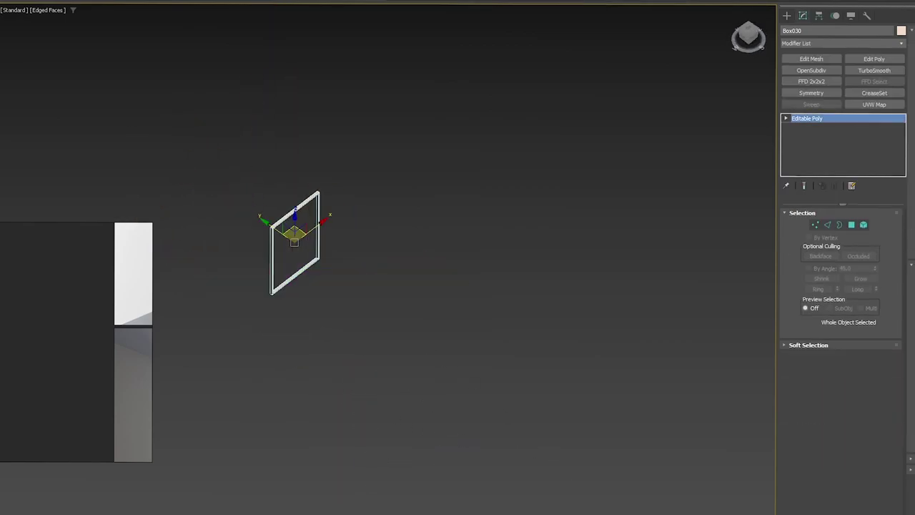
pyautogui.hotkey('alt', 'q')
pyautogui.scroll(1, 443, 388)
pyautogui.moveTo(443, 388); pyautogui.dragTo(650, 250, button='middle')
pyautogui.scroll(-3, 650, 251)
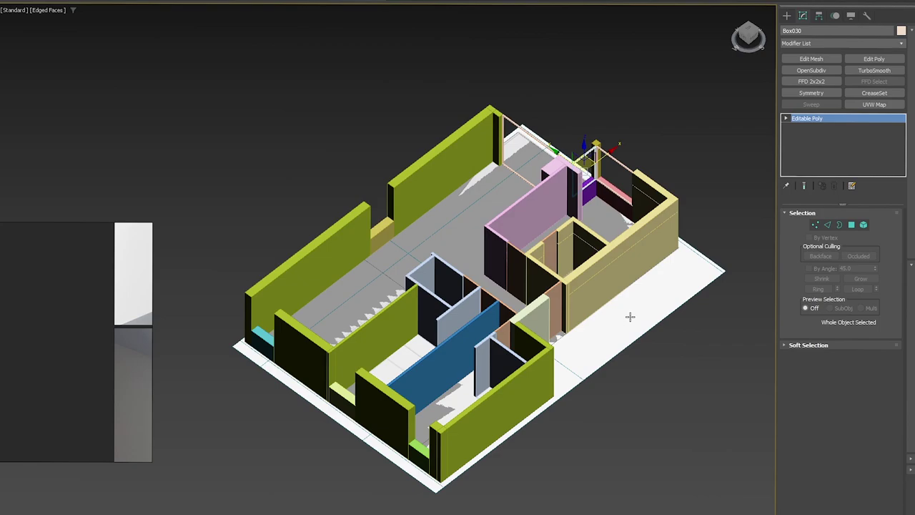
pyautogui.click(630, 317)
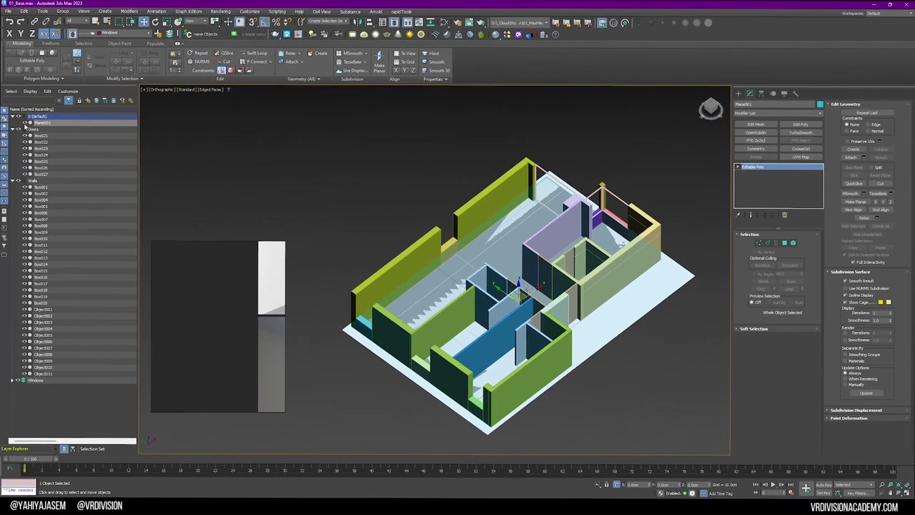
pyautogui.click(25, 123)
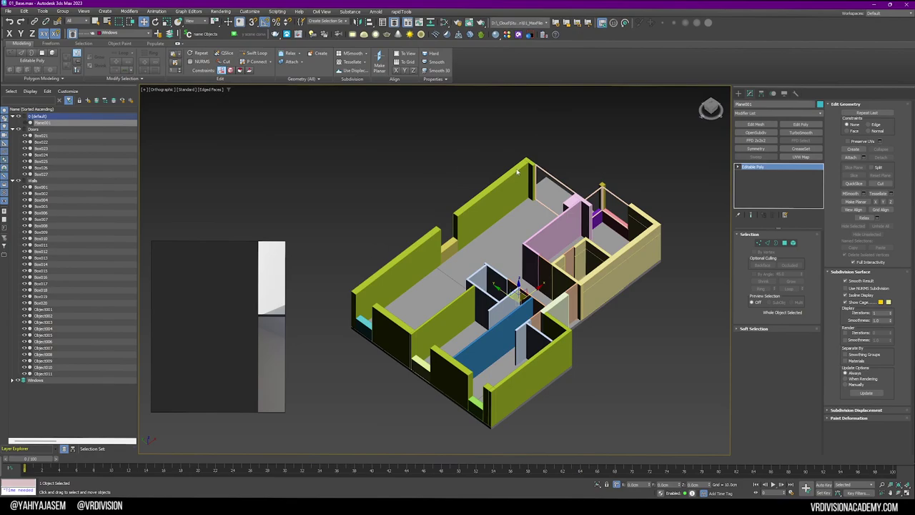
# Copy the window frame above the purple wall into the opening over the yellow sill in the long green wall
pyautogui.click(603, 172)
pyautogui.scroll(2, 606, 179)
pyautogui.click(589, 197)
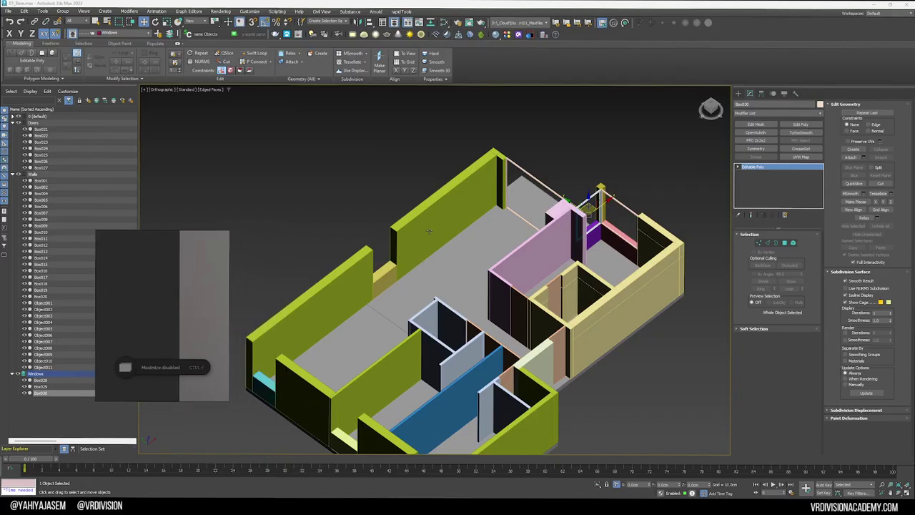
pyautogui.click(592, 206)
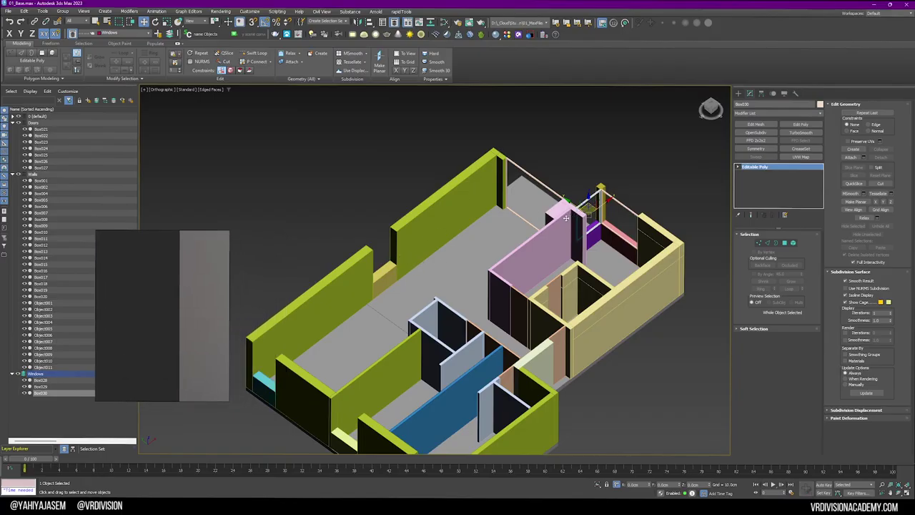
pyautogui.keyDown('shift'); pyautogui.moveTo(384, 249); pyautogui.dragTo(386, 251); pyautogui.keyUp('shift')
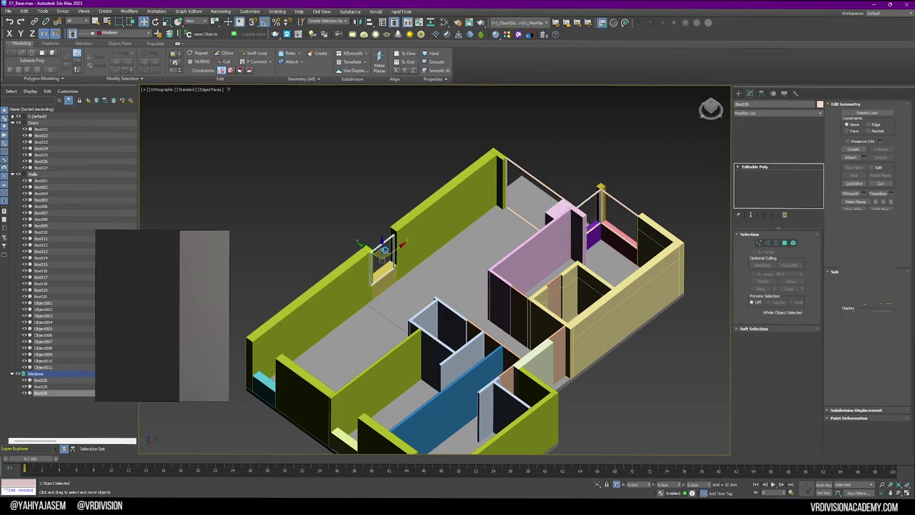
pyautogui.click(460, 283)
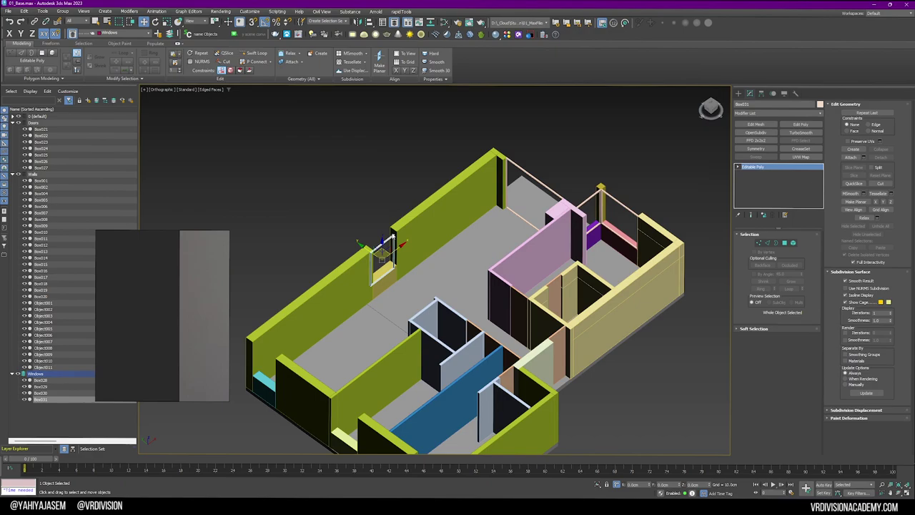
# Snap the copied frame's upper corner to the inner wall corner of the opening, and undo the extra sideways shift
pyautogui.scroll(10, 392, 237)
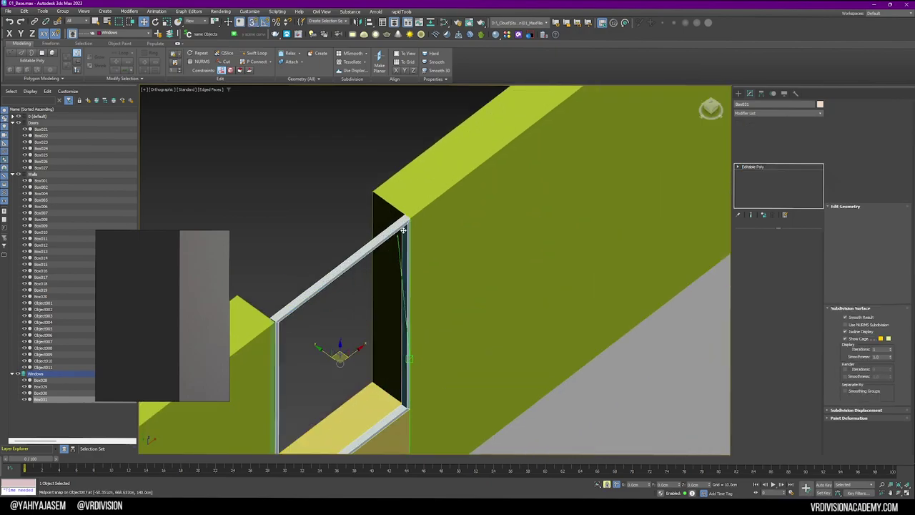
pyautogui.press('t')
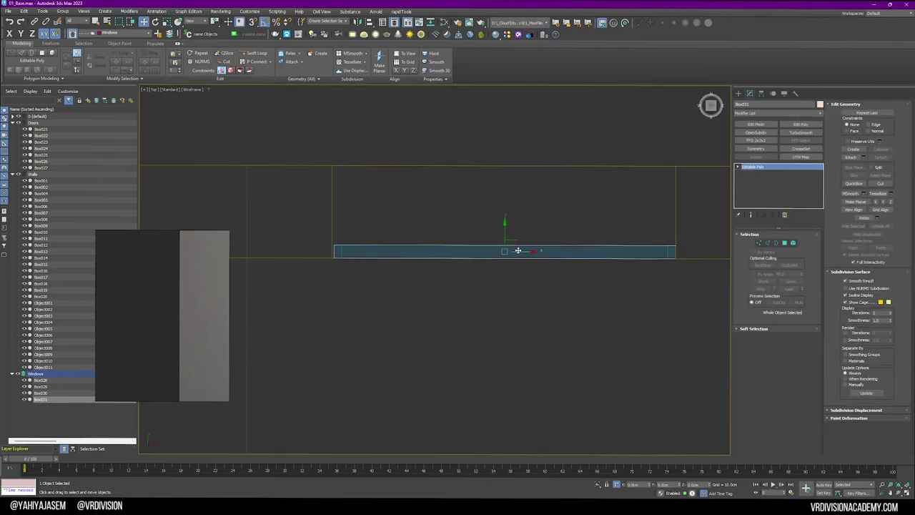
pyautogui.moveTo(518, 250); pyautogui.dragTo(492, 251)
pyautogui.hotkey('ctrl', 'z')
pyautogui.scroll(-5, 404, 245)
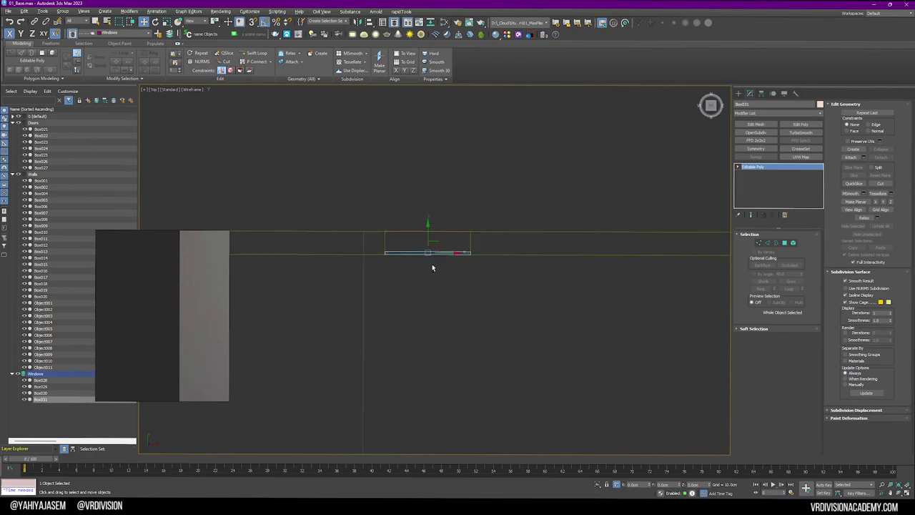
# Inspect how the copied frame fits its opening and check the dimensions of the yellow sill box below it
pyautogui.keyDown('alt'); pyautogui.moveTo(433, 267); pyautogui.dragTo(417, 237, button='middle'); pyautogui.keyUp('alt')
pyautogui.press('F3')
pyautogui.scroll(-4, 418, 238)
pyautogui.moveTo(475, 288); pyautogui.dragTo(427, 229, button='middle')
pyautogui.scroll(5, 370, 173)
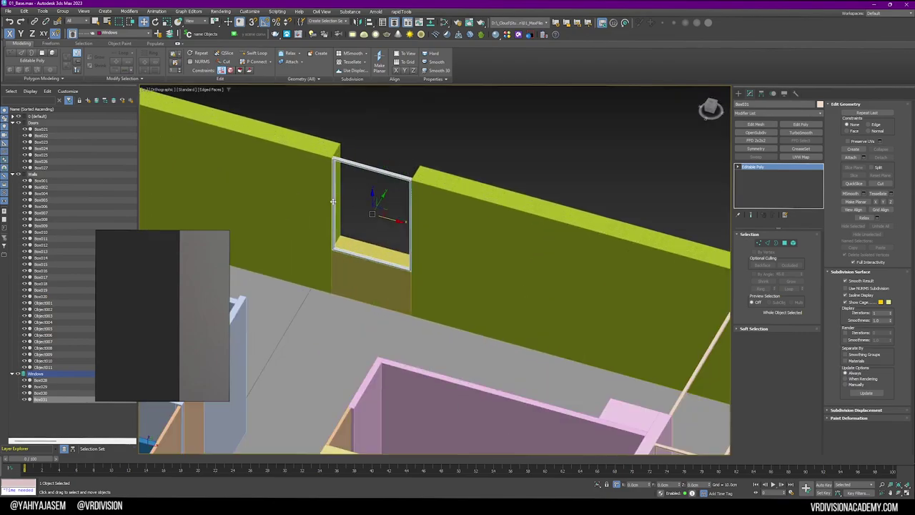
pyautogui.keyDown('alt'); pyautogui.moveTo(338, 203); pyautogui.dragTo(353, 209, button='middle'); pyautogui.keyUp('alt')
pyautogui.scroll(5, 325, 173)
pyautogui.scroll(-5, 486, 336)
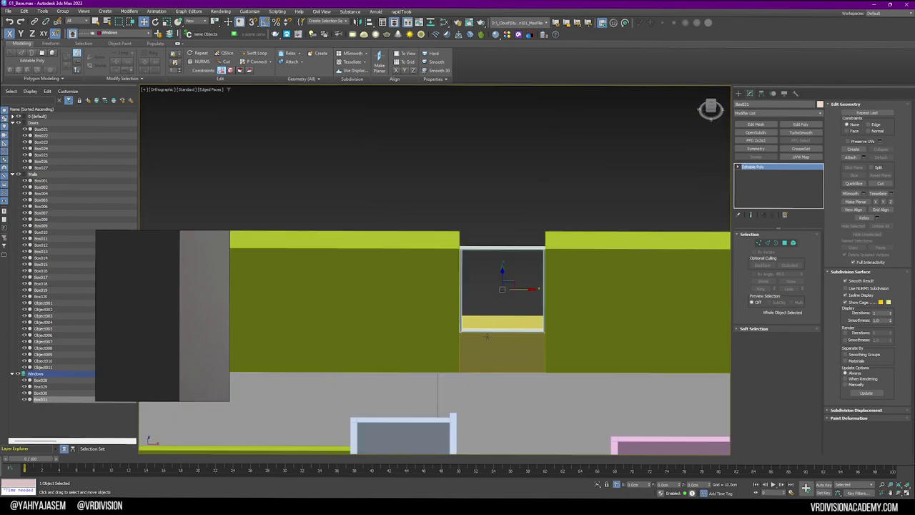
pyautogui.click(483, 344)
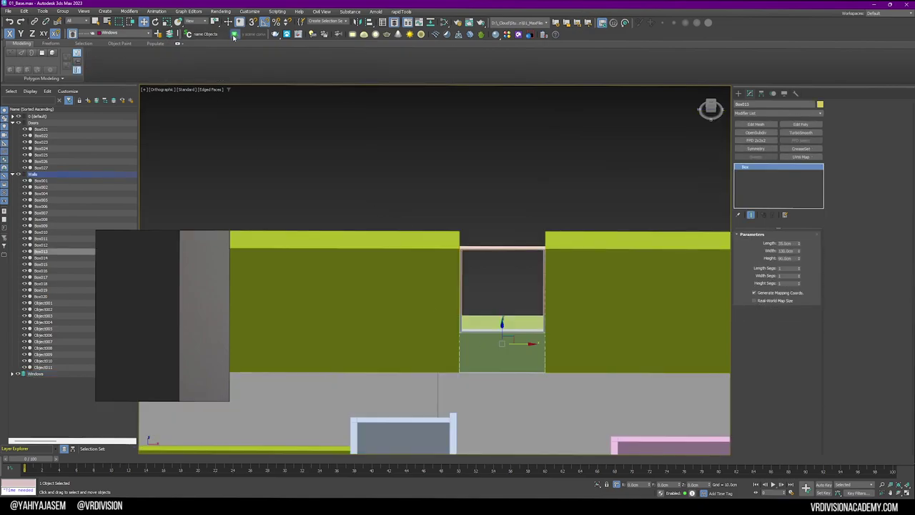
pyautogui.rightClick(505, 286)
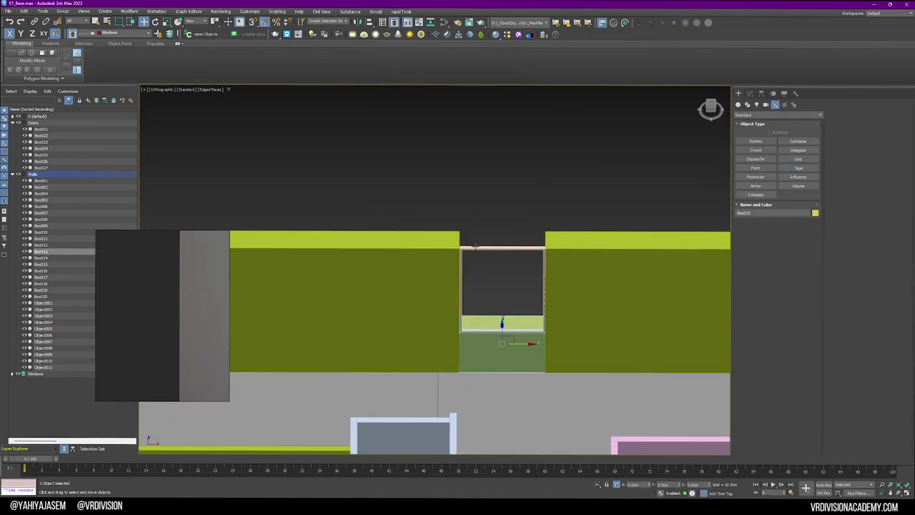
# Move the frame's near-side vertices along X to snap to the yellow sill's corner so it spans the opening
pyautogui.click(474, 248)
pyautogui.click(446, 264)
pyautogui.click(472, 249)
pyautogui.press('1')
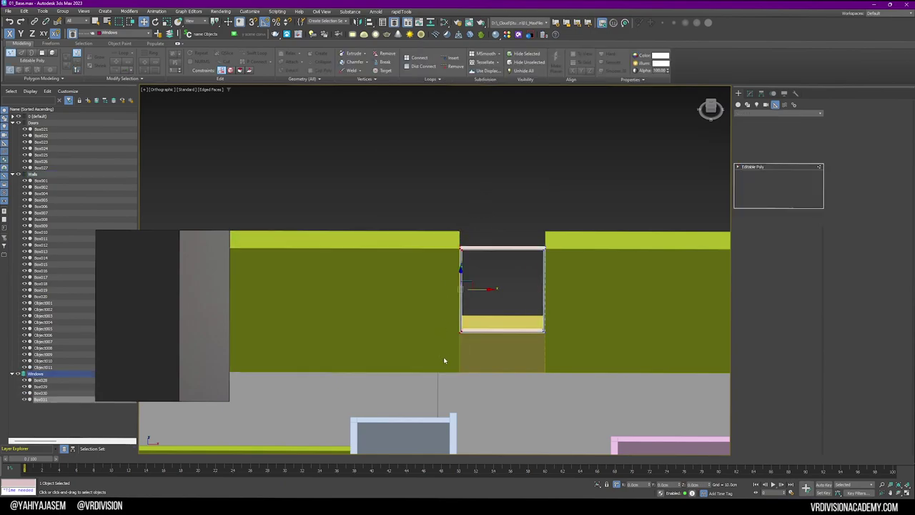
pyautogui.moveTo(478, 290); pyautogui.dragTo(486, 290)
pyautogui.scroll(8, 470, 327)
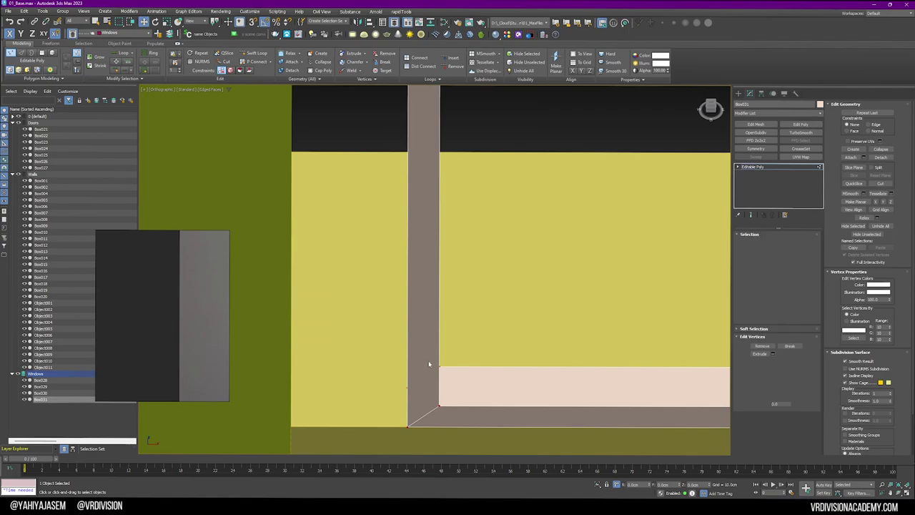
pyautogui.press('space')
pyautogui.moveTo(407, 429); pyautogui.dragTo(296, 430)
pyautogui.moveTo(296, 430); pyautogui.dragTo(331, 329, button='middle')
pyautogui.press('s')
pyautogui.moveTo(331, 329); pyautogui.dragTo(327, 328)
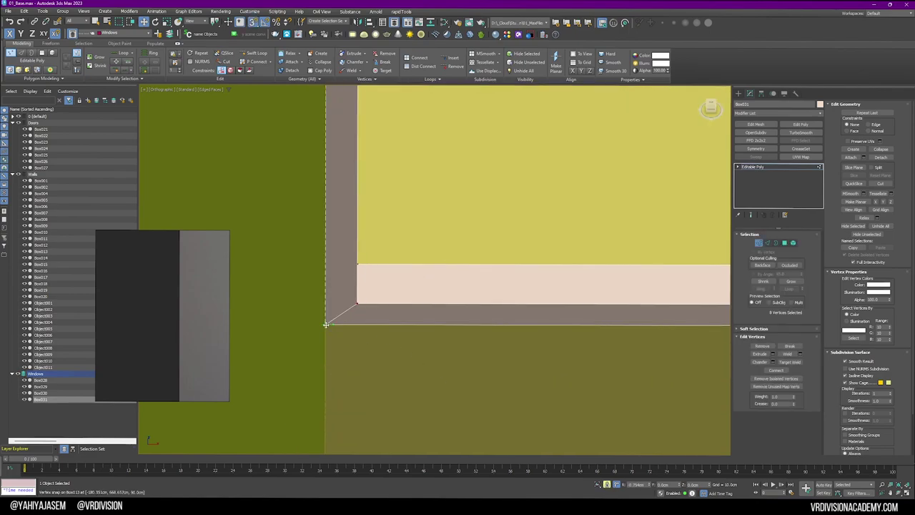
pyautogui.press('1')
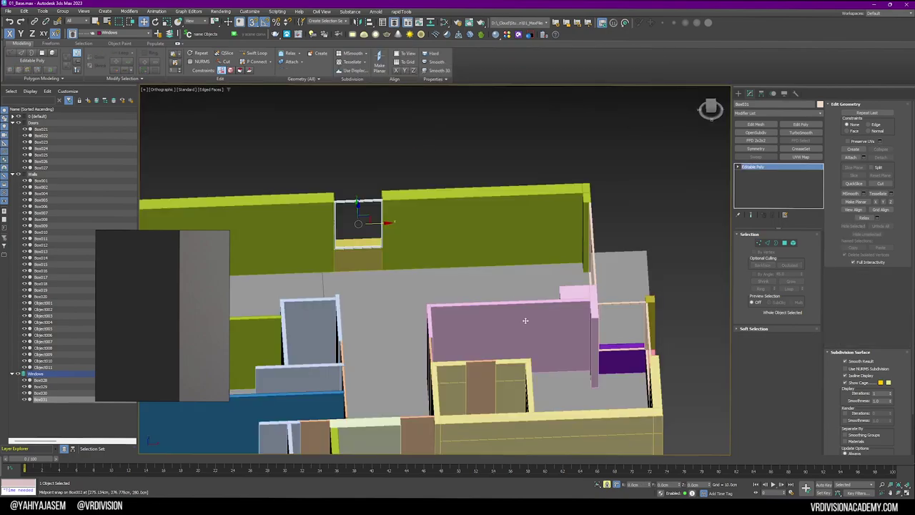
# Copy the window frame above the red sill into the end wall's three openings, over the cyan, pale yellow and green sills
pyautogui.scroll(-6, 356, 322)
pyautogui.moveTo(364, 320); pyautogui.dragTo(565, 271, button='middle')
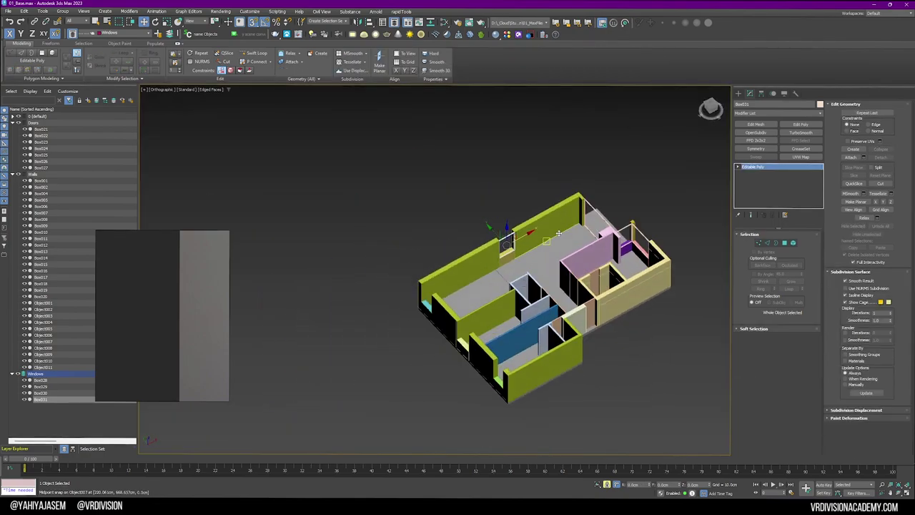
pyautogui.scroll(3, 650, 231)
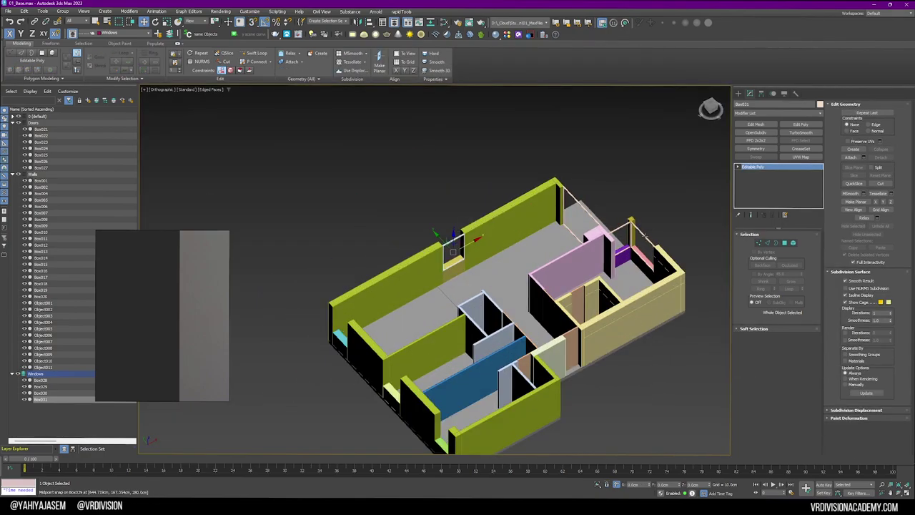
pyautogui.click(647, 233)
pyautogui.click(344, 332)
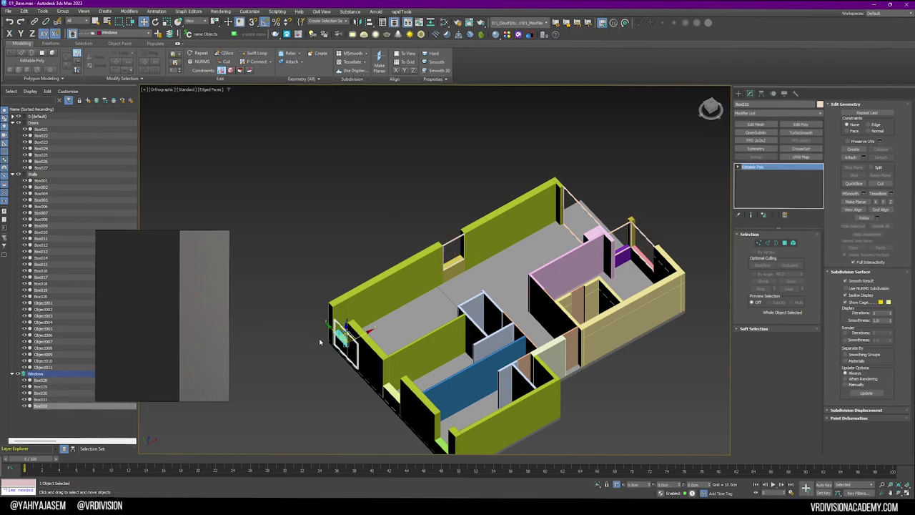
pyautogui.scroll(6, 325, 346)
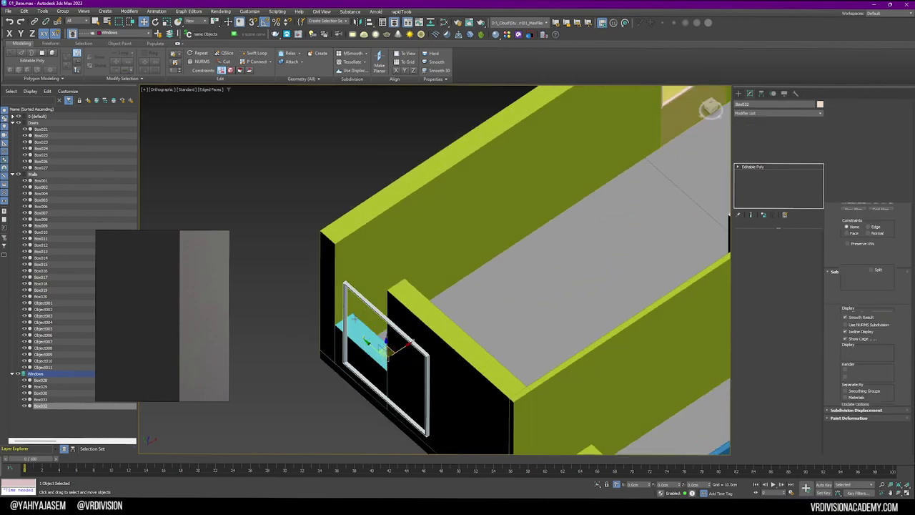
pyautogui.keyDown('alt'); pyautogui.moveTo(331, 352); pyautogui.dragTo(484, 268, button='middle'); pyautogui.keyUp('alt')
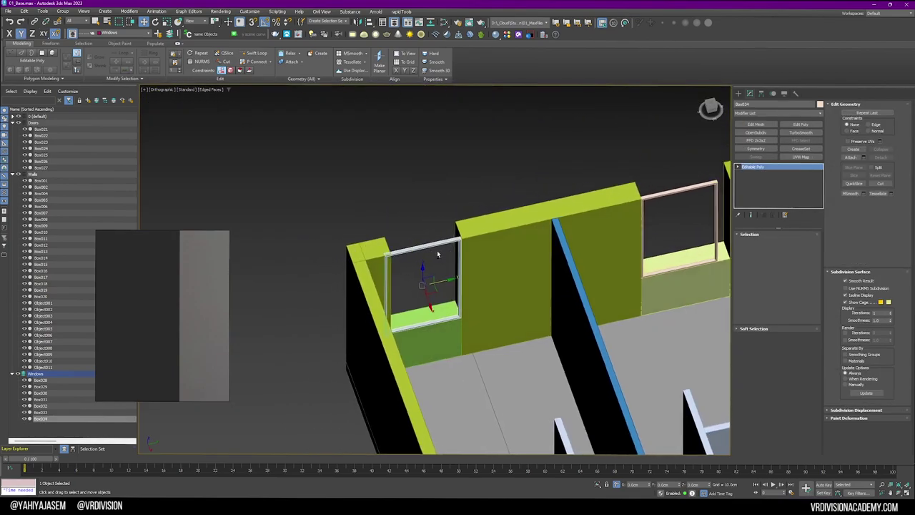
# Snap the upper corner of the frame over the green sill to the adjacent wall corner along Y
pyautogui.keyDown('alt'); pyautogui.moveTo(436, 250); pyautogui.dragTo(383, 223, button='middle'); pyautogui.keyUp('alt')
pyautogui.moveTo(380, 222); pyautogui.dragTo(394, 224)
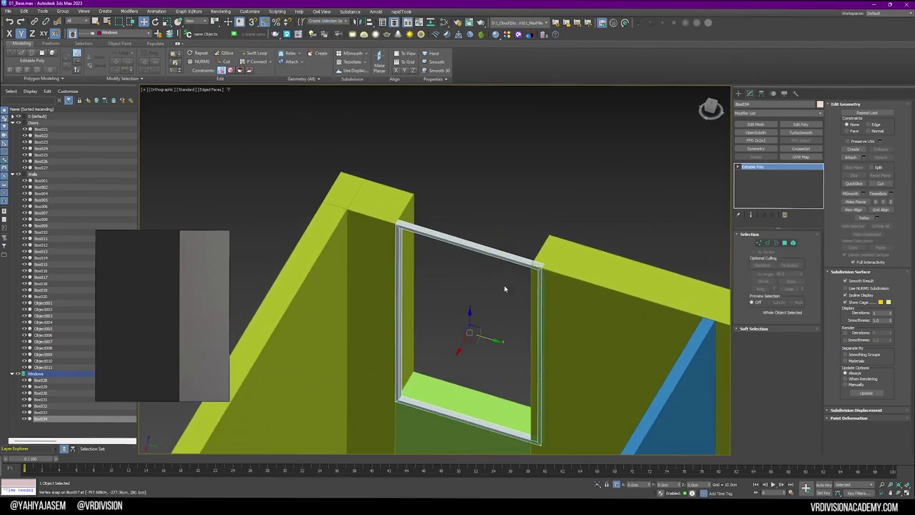
pyautogui.keyDown('alt'); pyautogui.moveTo(505, 289); pyautogui.dragTo(475, 192, button='middle'); pyautogui.keyUp('alt')
# Apply Edit Poly to the green sill and adjoining wall section, and move their shared edge vertices to the frame's outer side
pyautogui.click(452, 274)
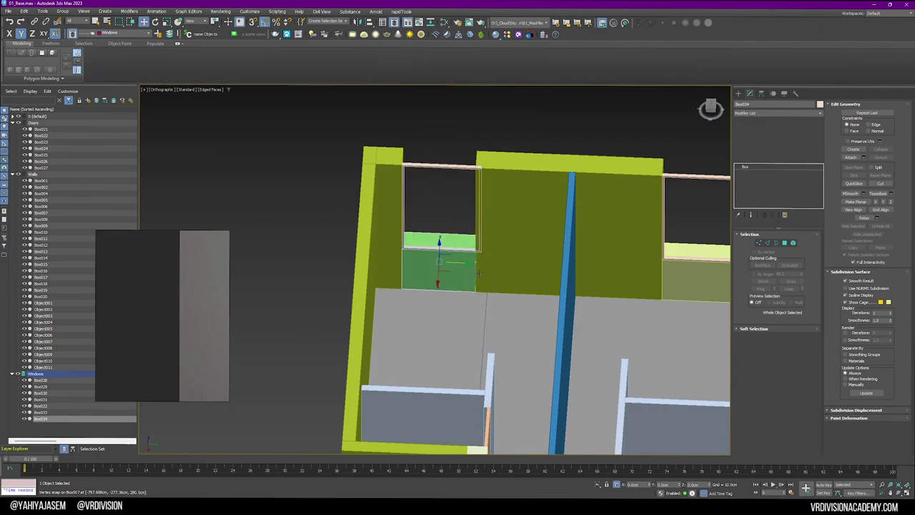
pyautogui.keyDown('ctrl'); pyautogui.click(497, 266); pyautogui.keyUp('ctrl')
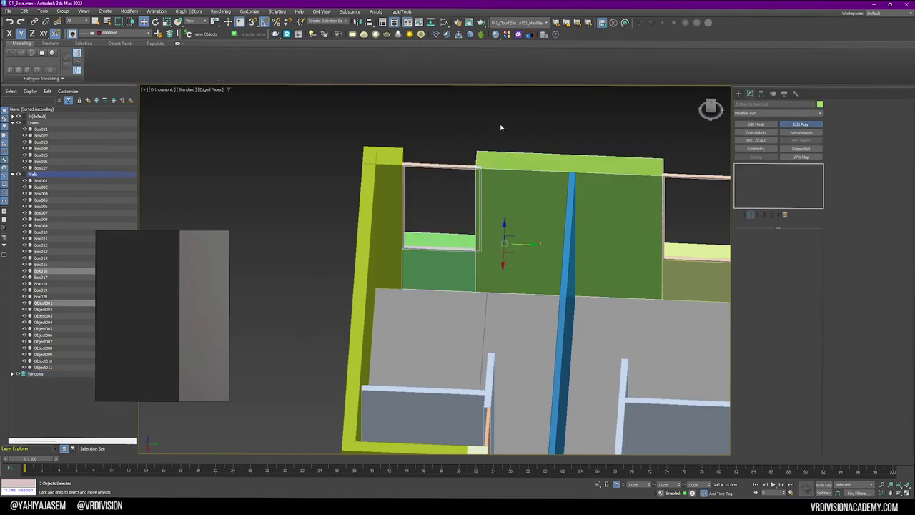
pyautogui.press('1')
pyautogui.moveTo(502, 119); pyautogui.dragTo(461, 367)
pyautogui.scroll(2, 493, 241)
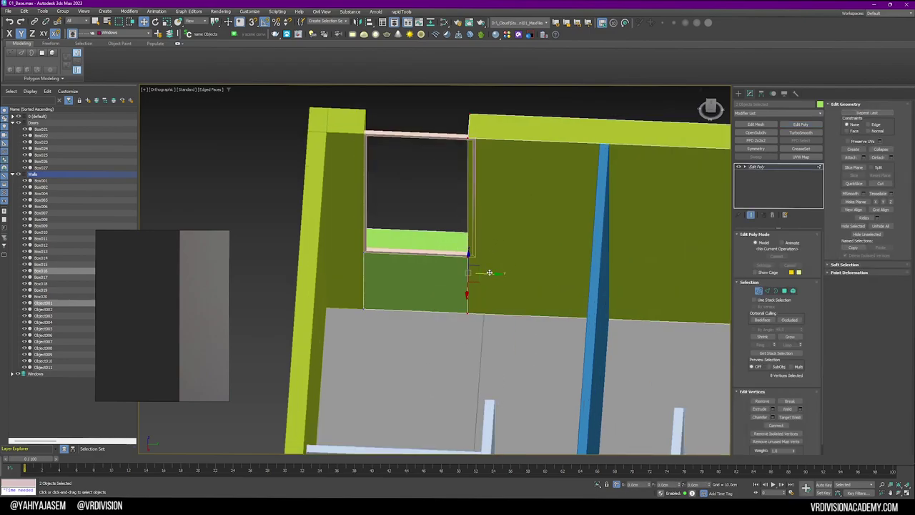
pyautogui.moveTo(492, 273); pyautogui.dragTo(500, 273)
pyautogui.press('1')
# Set the length of the pale yellow sill under the middle window of the end wall to 130 cm
pyautogui.moveTo(579, 215); pyautogui.dragTo(446, 214, button='middle')
pyautogui.scroll(-2, 447, 213)
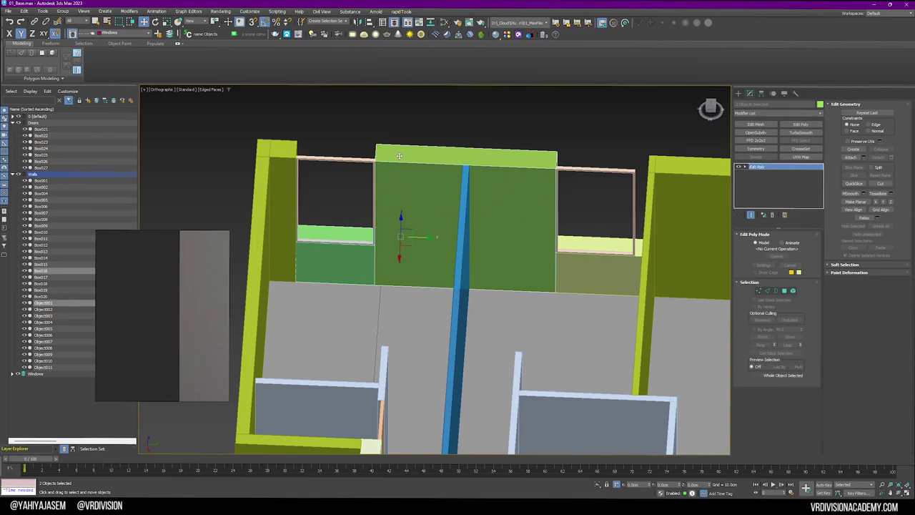
pyautogui.scroll(-2, 433, 133)
pyautogui.moveTo(433, 133); pyautogui.dragTo(383, 143, button='middle')
pyautogui.click(506, 147)
pyautogui.scroll(4, 507, 147)
pyautogui.keyDown('alt'); pyautogui.moveTo(507, 147); pyautogui.dragTo(518, 154, button='middle'); pyautogui.keyUp('alt')
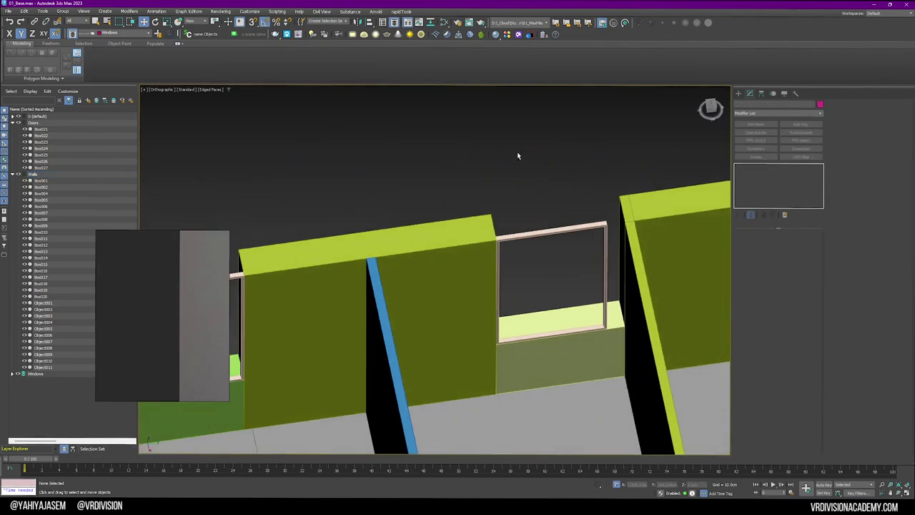
pyautogui.click(580, 358)
pyautogui.moveTo(581, 358); pyautogui.dragTo(527, 284, button='middle')
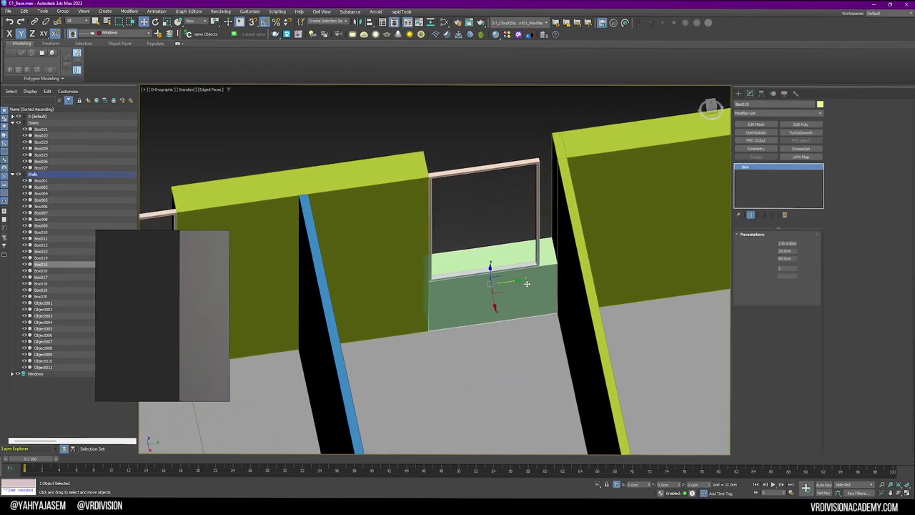
pyautogui.hotkey('alt', 'e')
pyautogui.hotkey('ctrl', 'z')
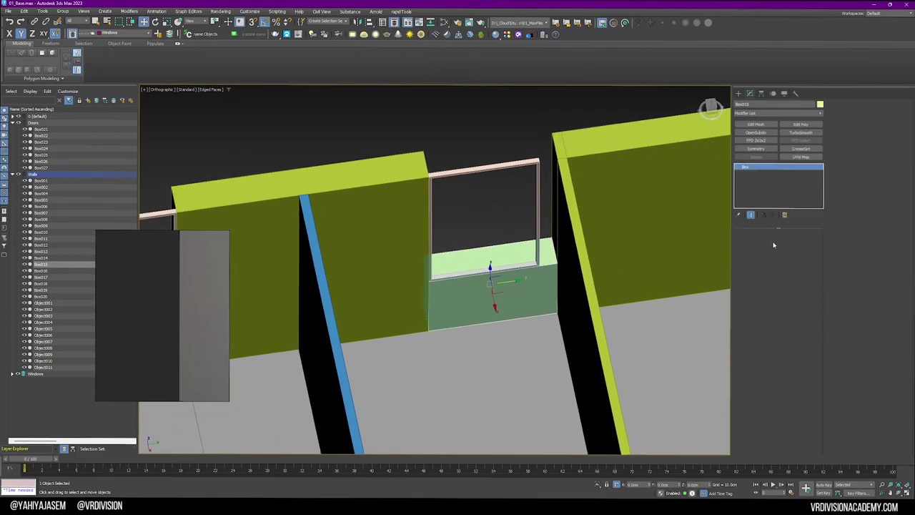
pyautogui.write('130')
pyautogui.press('Return')
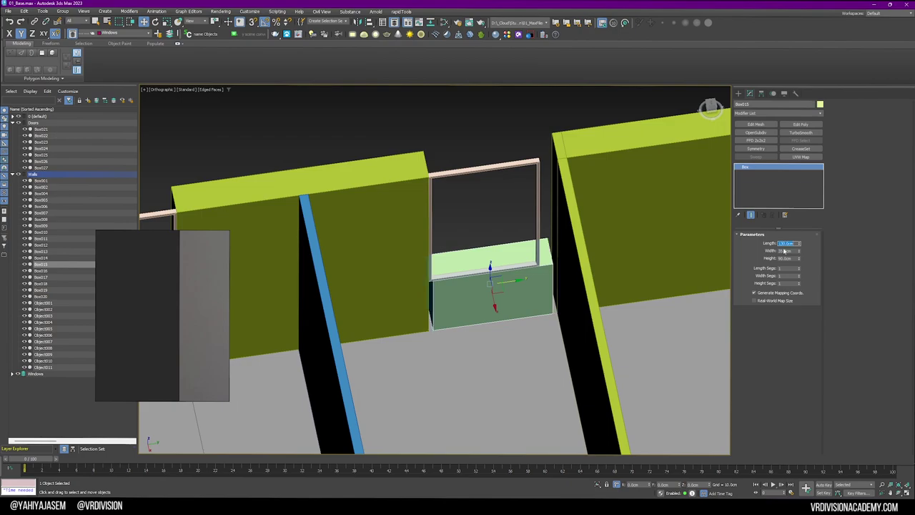
# Snap the pale yellow sill against the adjoining wall section and align its free end vertices with the window frame's side
pyautogui.keyDown('alt'); pyautogui.moveTo(464, 306); pyautogui.dragTo(425, 318, button='middle'); pyautogui.keyUp('alt')
pyautogui.moveTo(418, 316)
pyautogui.mouseDown()
pyautogui.moveTo(455, 319)
pyautogui.moveTo(425, 316)
pyautogui.mouseUp()
pyautogui.scroll(-3, 445, 315)
pyautogui.keyDown('alt'); pyautogui.moveTo(449, 316); pyautogui.dragTo(509, 274, button='middle'); pyautogui.keyUp('alt')
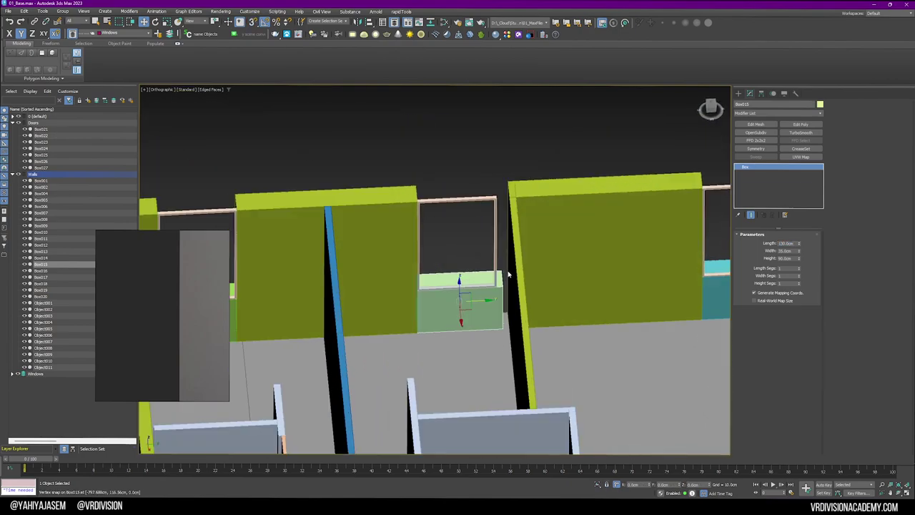
pyautogui.scroll(4, 505, 271)
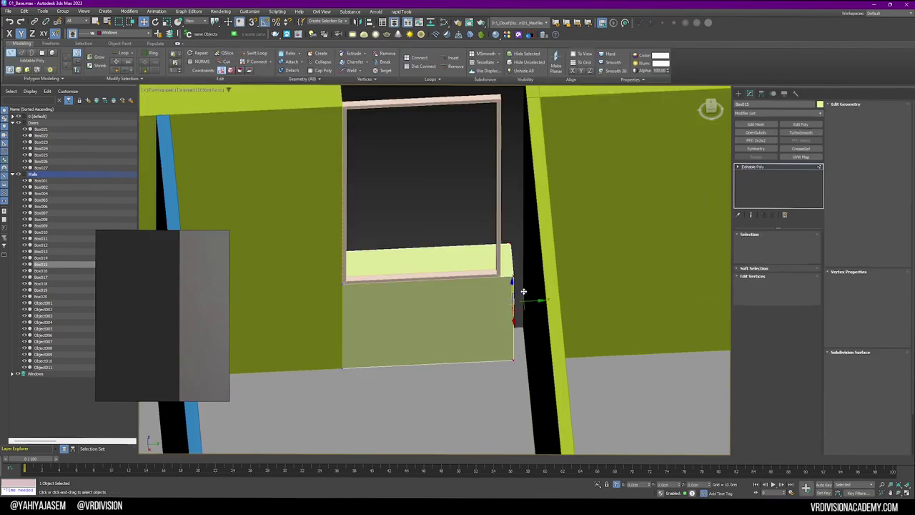
pyautogui.keyDown('alt'); pyautogui.moveTo(527, 297); pyautogui.dragTo(492, 290, button='middle'); pyautogui.keyUp('alt')
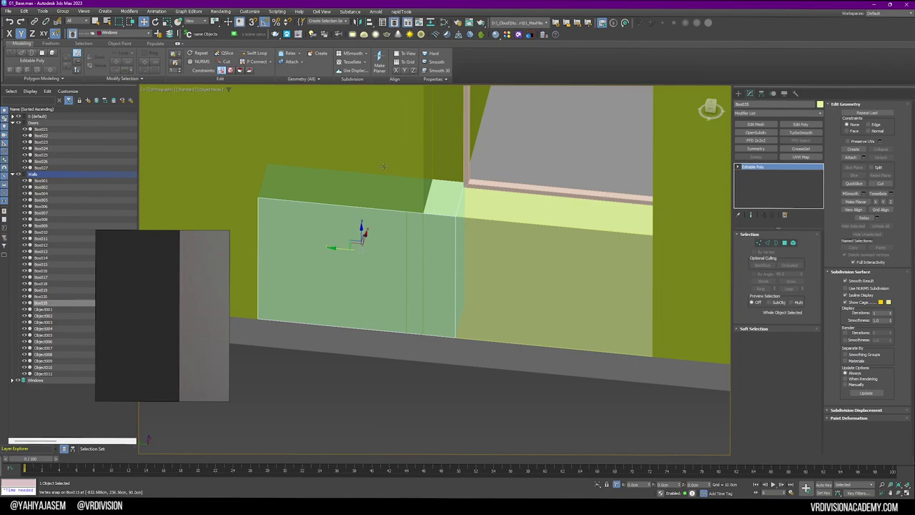
# Fit a copy of the pale yellow sill into the remaining gap by moving its far end vertices to the neighbouring wall
pyautogui.press('1')
pyautogui.moveTo(317, 143); pyautogui.dragTo(228, 368)
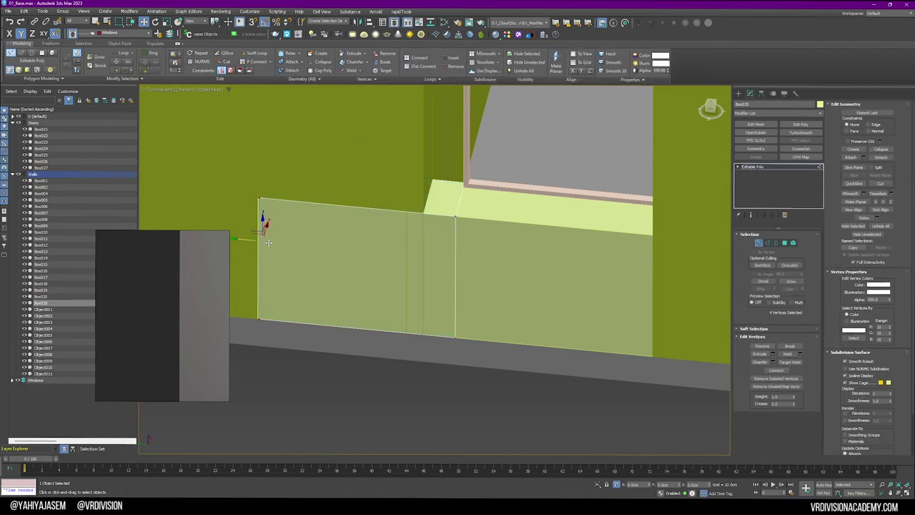
pyautogui.moveTo(268, 243); pyautogui.dragTo(424, 334)
# Extrude the top face of the gap-filling block upward and snap it to the height of the adjacent walls
pyautogui.press('4')
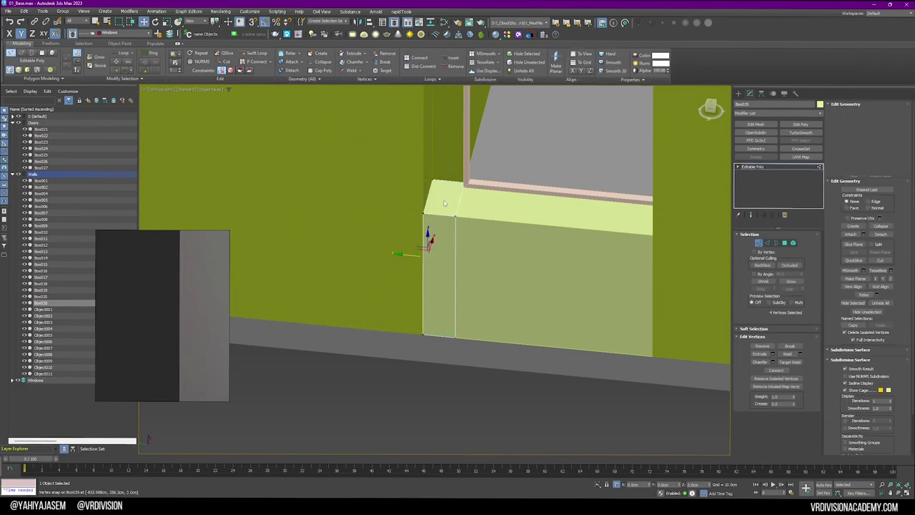
pyautogui.click(446, 203)
pyautogui.hotkey('shift', 'e')
pyautogui.moveTo(447, 207); pyautogui.dragTo(447, 127)
pyautogui.press('w')
pyautogui.scroll(-4, 447, 126)
pyautogui.moveTo(447, 127); pyautogui.dragTo(446, 255, button='middle')
pyautogui.moveTo(446, 240); pyautogui.dragTo(432, 172)
pyautogui.press('s')
pyautogui.scroll(-5, 432, 172)
pyautogui.keyDown('alt'); pyautogui.moveTo(432, 171); pyautogui.dragTo(478, 172, button='middle'); pyautogui.keyUp('alt')
pyautogui.press('1')
pyautogui.moveTo(498, 332); pyautogui.dragTo(468, 266, button='middle')
pyautogui.scroll(3, 497, 287)
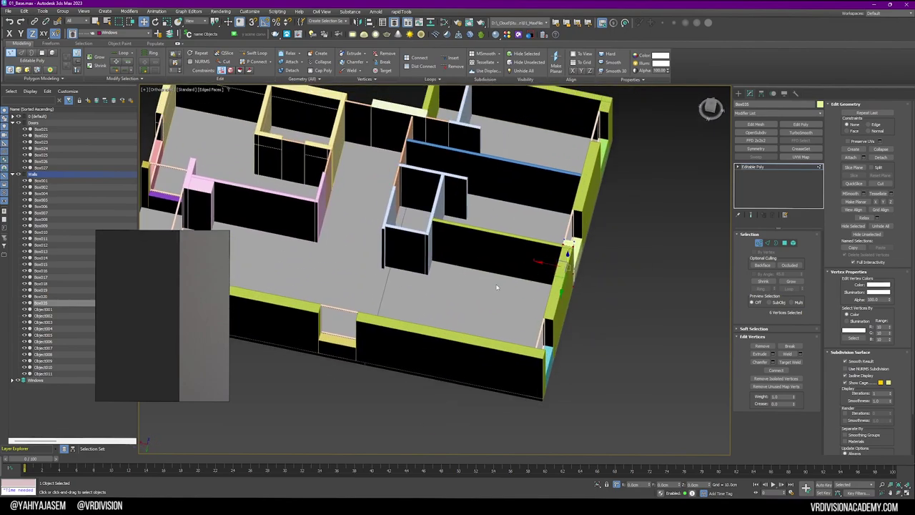
pyautogui.click(739, 94)
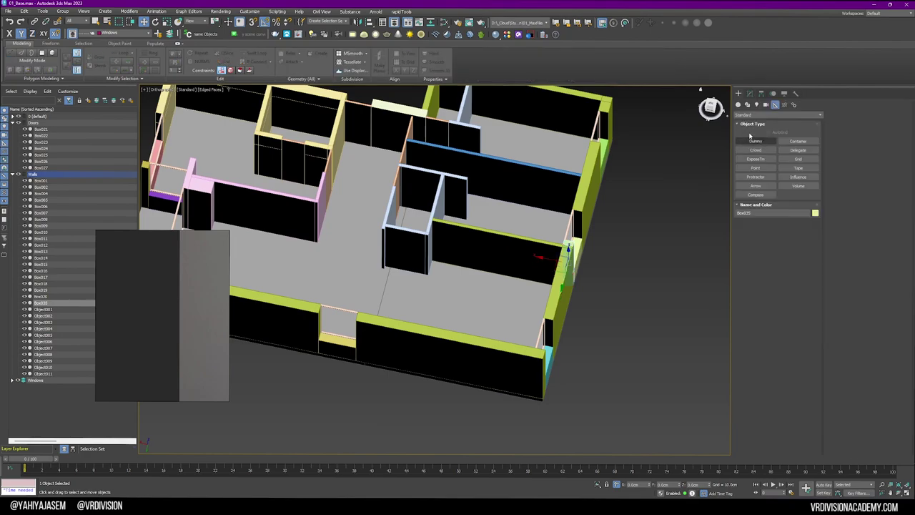
pyautogui.click(738, 104)
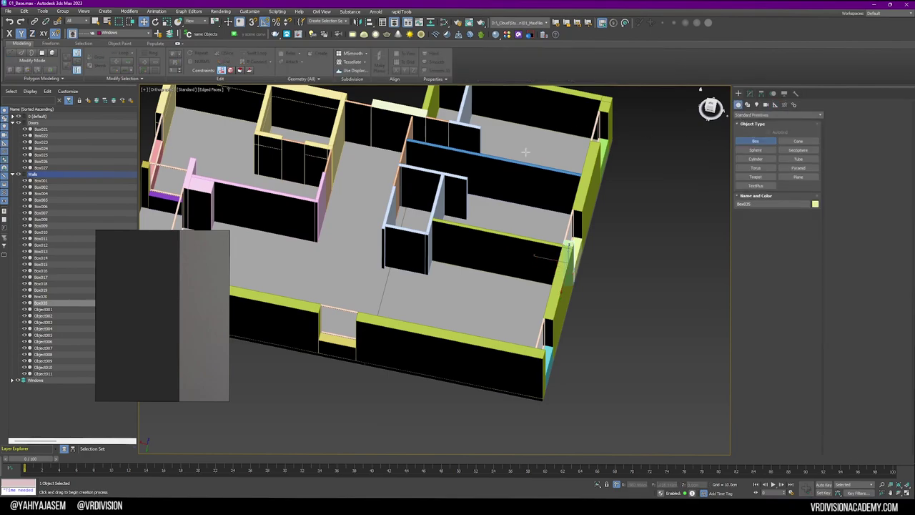
pyautogui.moveTo(526, 152)
pyautogui.keyDown('alt'); pyautogui.mouseDown(button='middle')
pyautogui.moveTo(458, 231)
pyautogui.moveTo(443, 229)
pyautogui.moveTo(588, 273)
pyautogui.moveTo(398, 224)
pyautogui.mouseUp(button='middle'); pyautogui.keyUp('alt')
pyautogui.moveTo(407, 292); pyautogui.dragTo(465, 240)
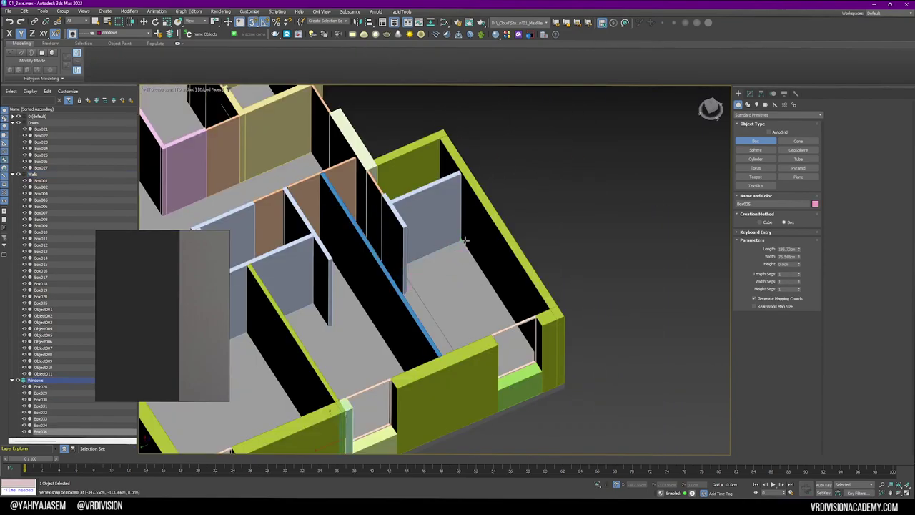
pyautogui.rightClick(465, 241)
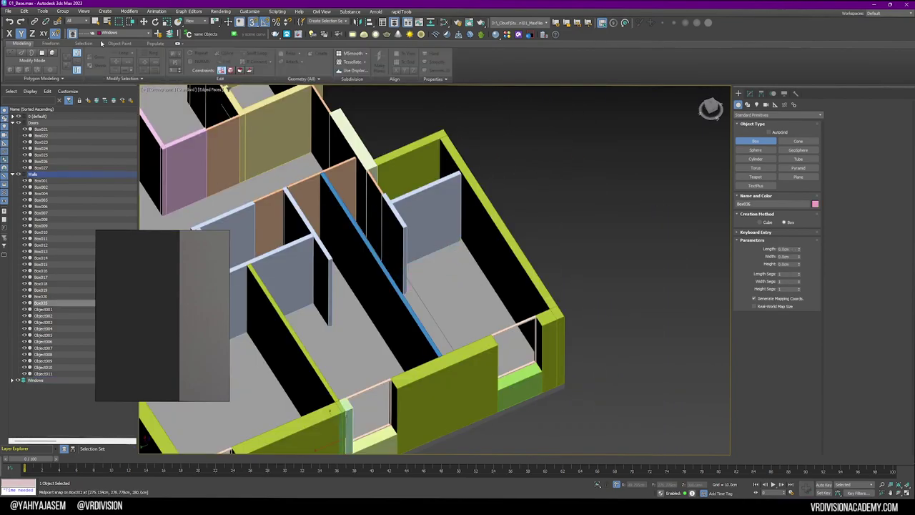
pyautogui.click(162, 35)
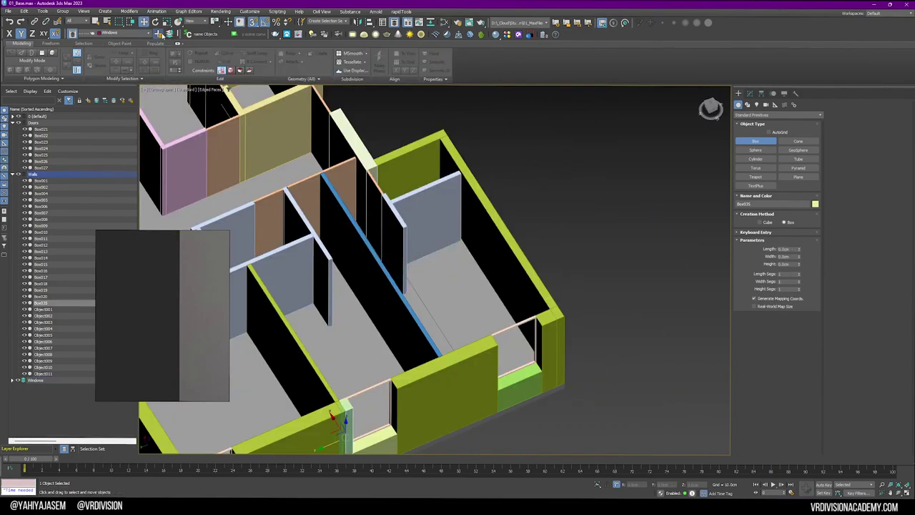
pyautogui.rightClick(74, 172)
pyautogui.press('Escape')
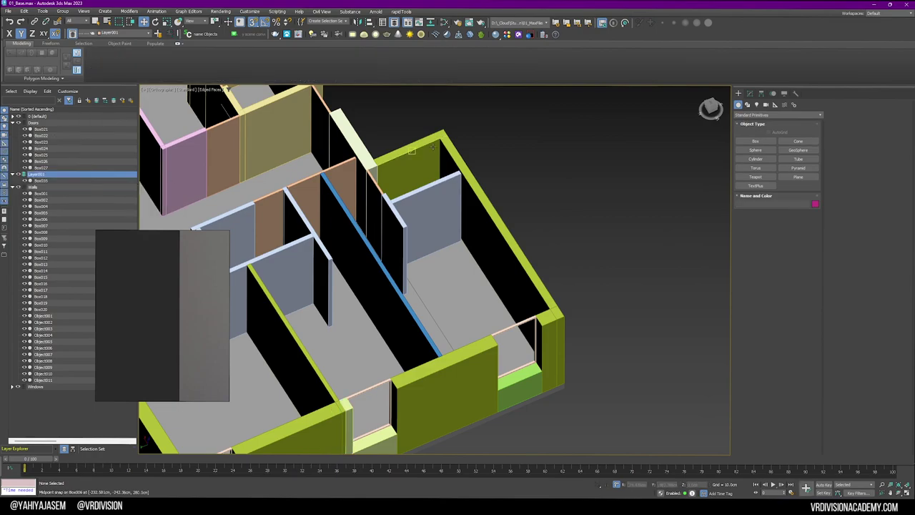
pyautogui.hotkey('ctrl', 'z')
pyautogui.hotkey('ctrl', 'z')
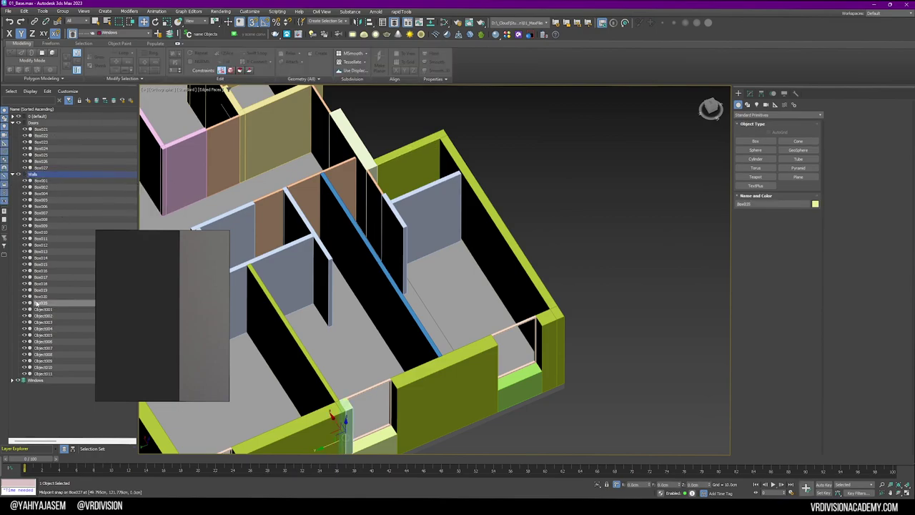
# Clear the selection and create a new empty active layer named Closets
pyautogui.scroll(-5, 424, 236)
pyautogui.click(425, 119)
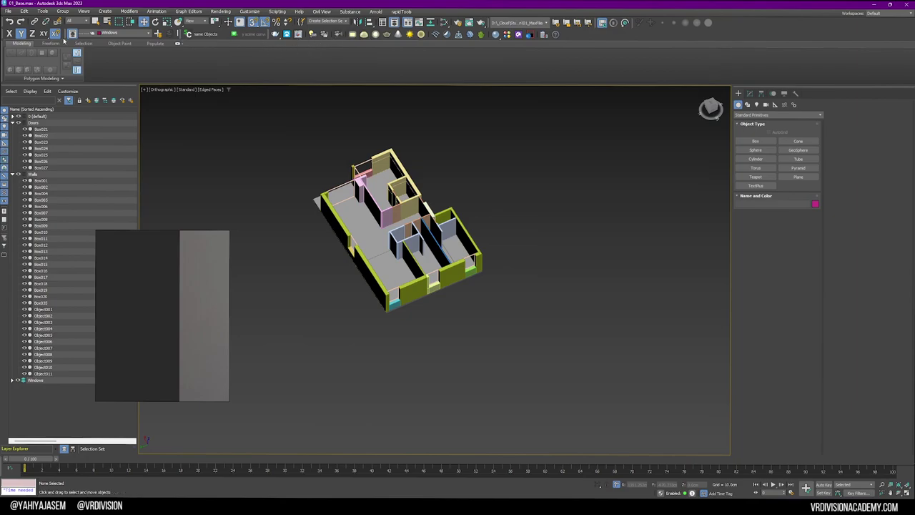
pyautogui.click(162, 34)
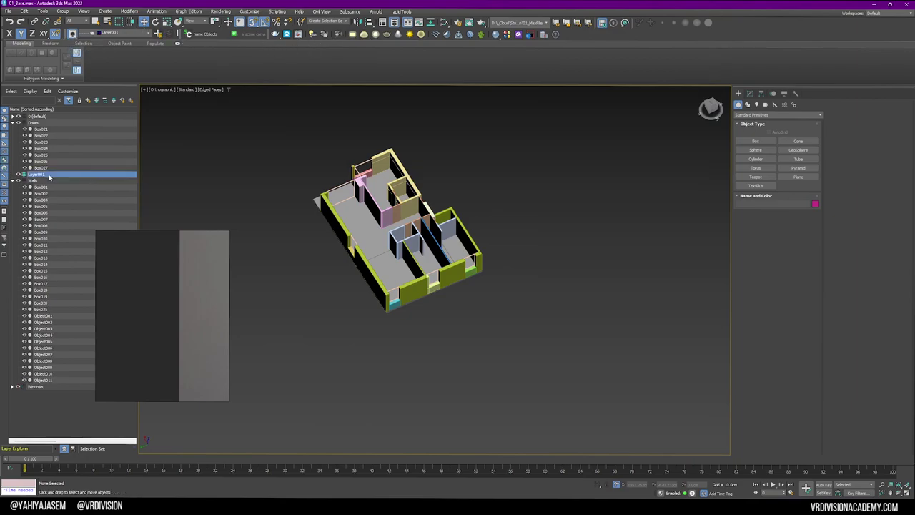
pyautogui.rightClick(74, 172)
pyautogui.click(104, 203)
pyautogui.write('Closets')
pyautogui.press('Return')
# Draw a closet box about 187 by 76 cm and 280 cm high inside the L-shaped light blue partition of the corner room
pyautogui.scroll(10, 425, 209)
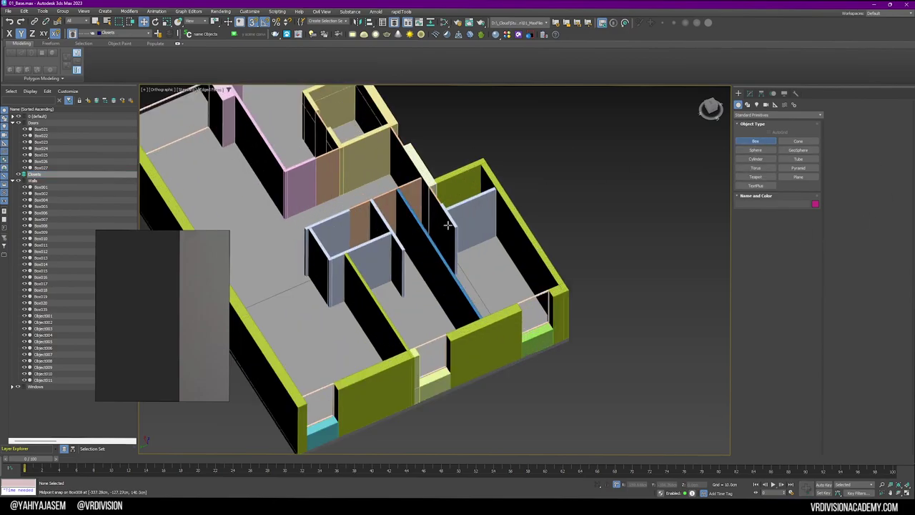
pyautogui.moveTo(354, 313); pyautogui.dragTo(506, 176)
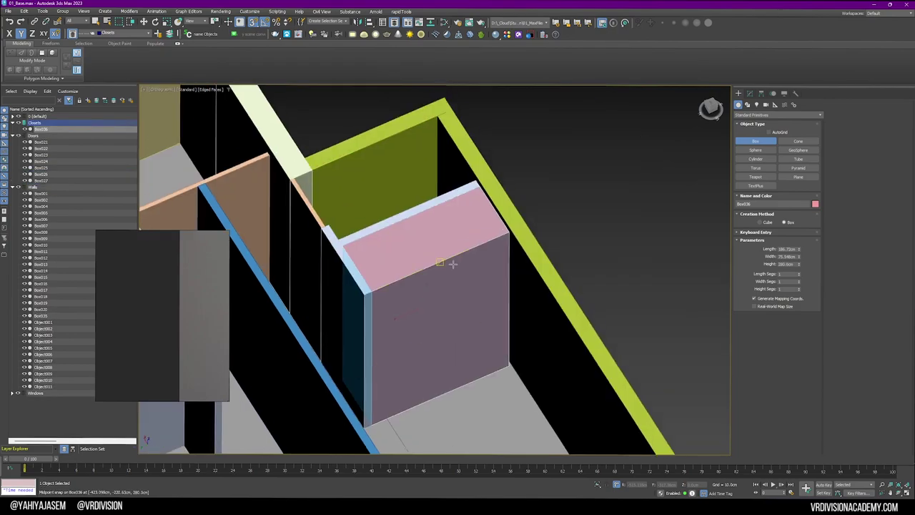
pyautogui.press('w')
pyautogui.press('s')
# Apply a shared Edit Poly to the pink closet and its adjoining partition and snap their end vertices to the outer green wall
pyautogui.keyDown('ctrl'); pyautogui.click(428, 206); pyautogui.keyUp('ctrl')
pyautogui.click(750, 94)
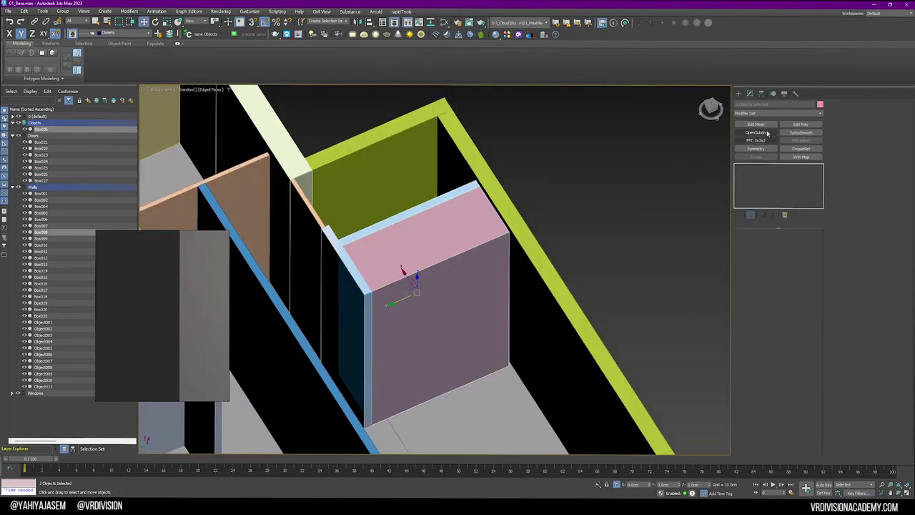
pyautogui.click(798, 124)
pyautogui.press('1')
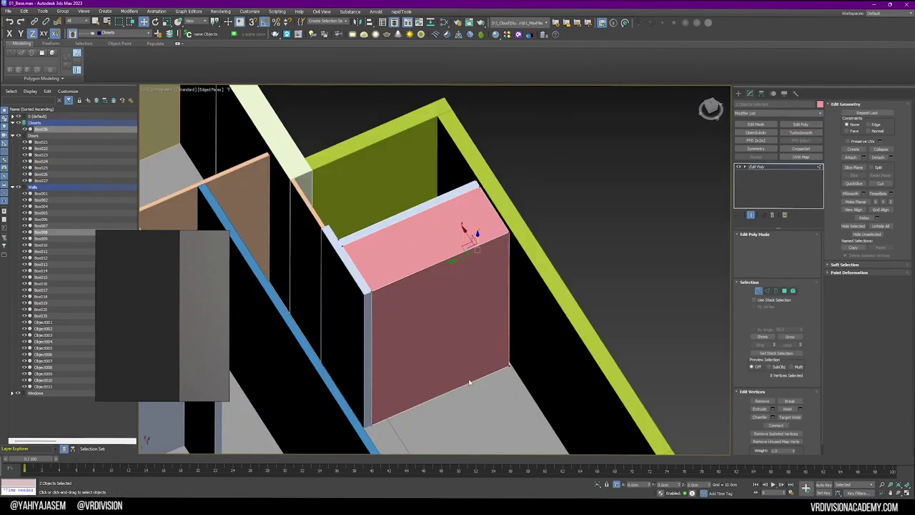
pyautogui.moveTo(463, 256); pyautogui.dragTo(443, 129)
pyautogui.press('s')
pyautogui.press('s')
pyautogui.press('1')
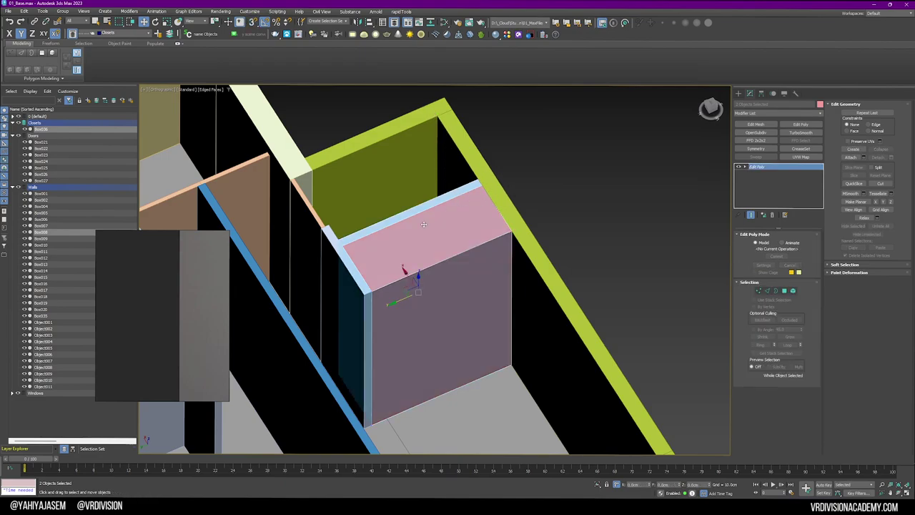
# Draw a full-height closet box in the middle room, between the light blue partition's free end and the green wall
pyautogui.scroll(-5, 423, 225)
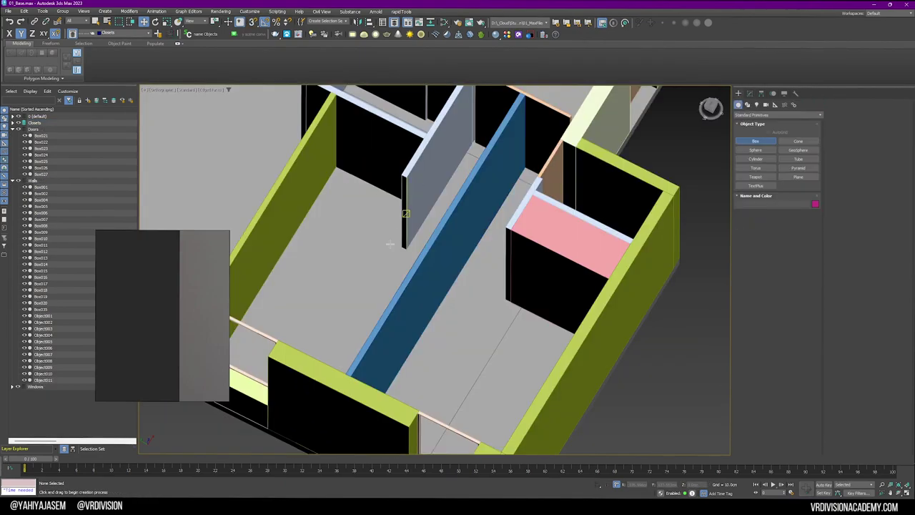
pyautogui.moveTo(405, 249); pyautogui.dragTo(336, 168)
pyautogui.click(406, 178)
# Draw a closet box about 453 by 58 cm and 280 cm high along the green wall, from the light blue partition to the end wall
pyautogui.scroll(-4, 401, 192)
pyautogui.keyDown('alt'); pyautogui.moveTo(398, 190); pyautogui.dragTo(418, 201, button='middle'); pyautogui.keyUp('alt')
pyautogui.scroll(3, 498, 205)
pyautogui.moveTo(403, 206); pyautogui.dragTo(590, 215)
pyautogui.keyDown('alt'); pyautogui.moveTo(590, 214); pyautogui.dragTo(508, 190, button='middle'); pyautogui.keyUp('alt')
pyautogui.moveTo(508, 190); pyautogui.dragTo(502, 172)
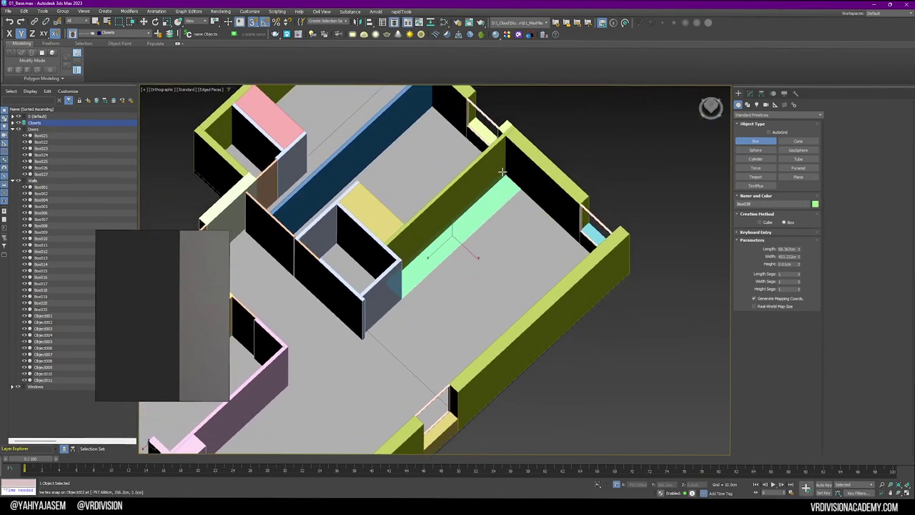
pyautogui.click(503, 171)
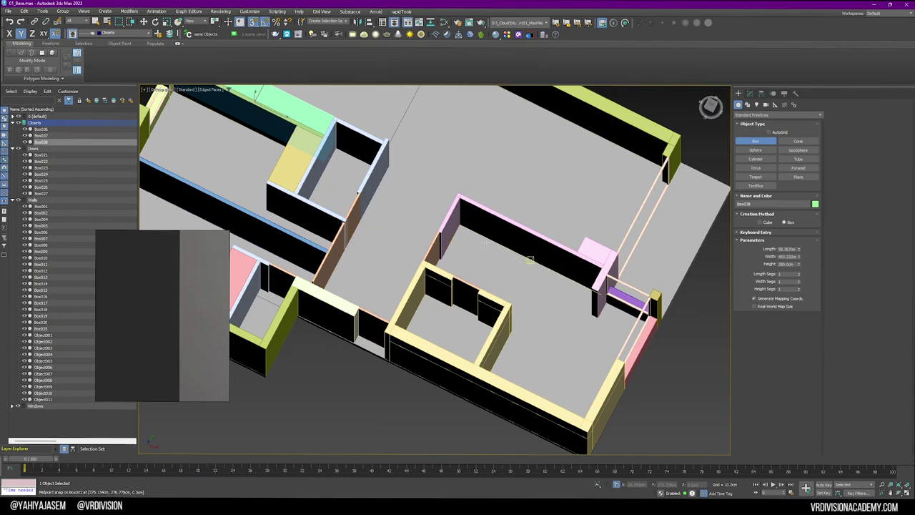
# Examine the floor plan around rooms GF.07 and GF.08 and the kitchen for further closets and wall details
pyautogui.click(174, 286)
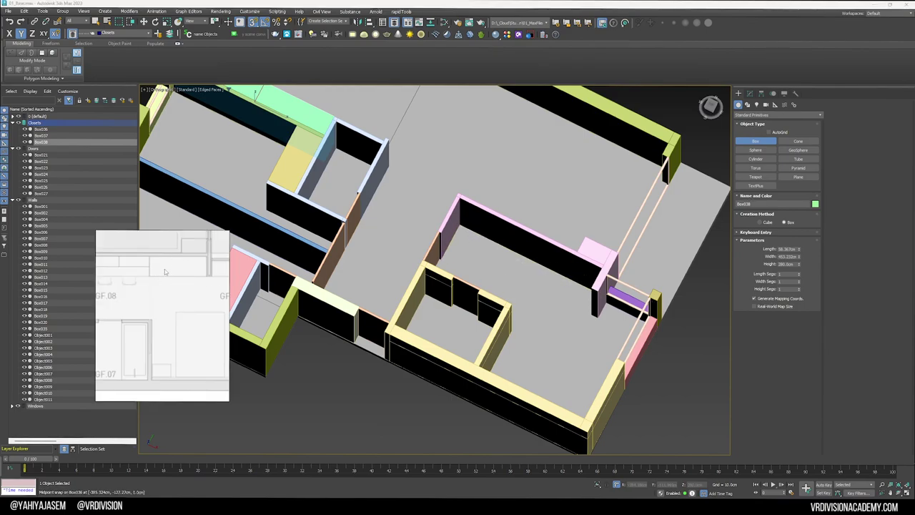
pyautogui.moveTo(165, 272); pyautogui.dragTo(200, 269, button='middle')
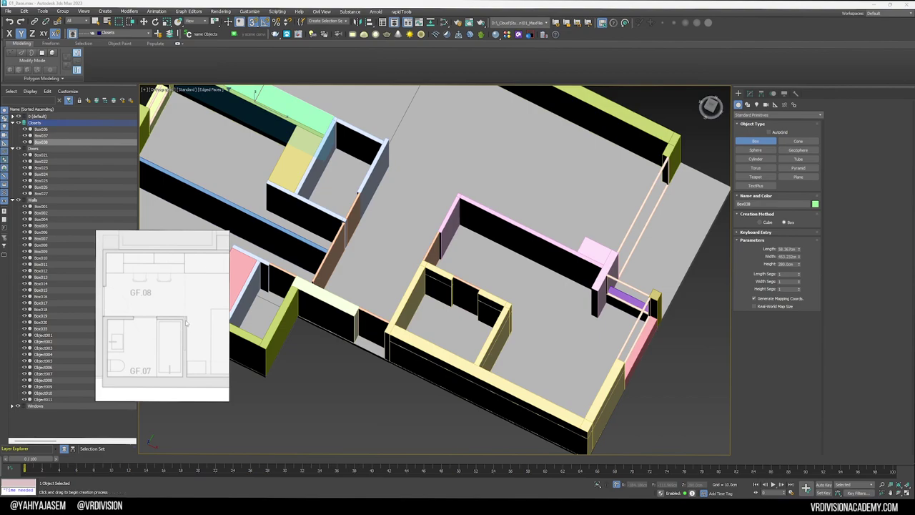
pyautogui.scroll(5, 185, 322)
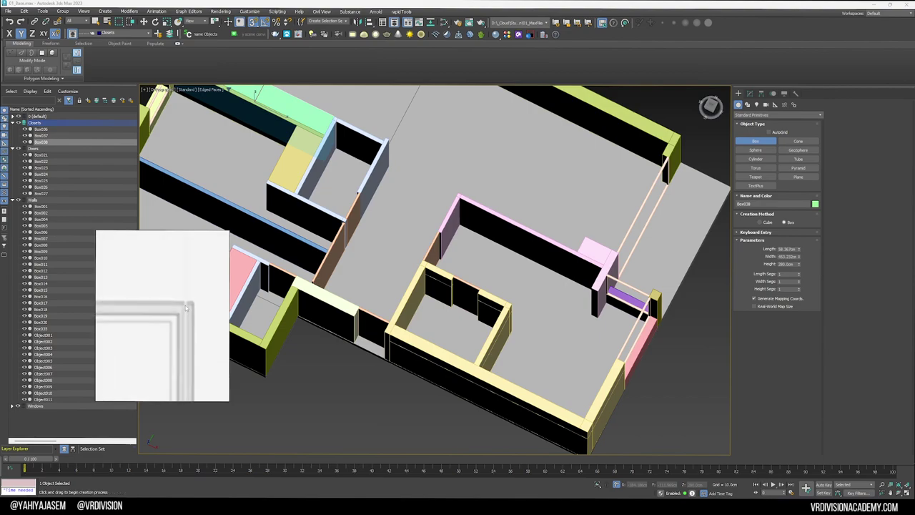
pyautogui.scroll(-2, 187, 291)
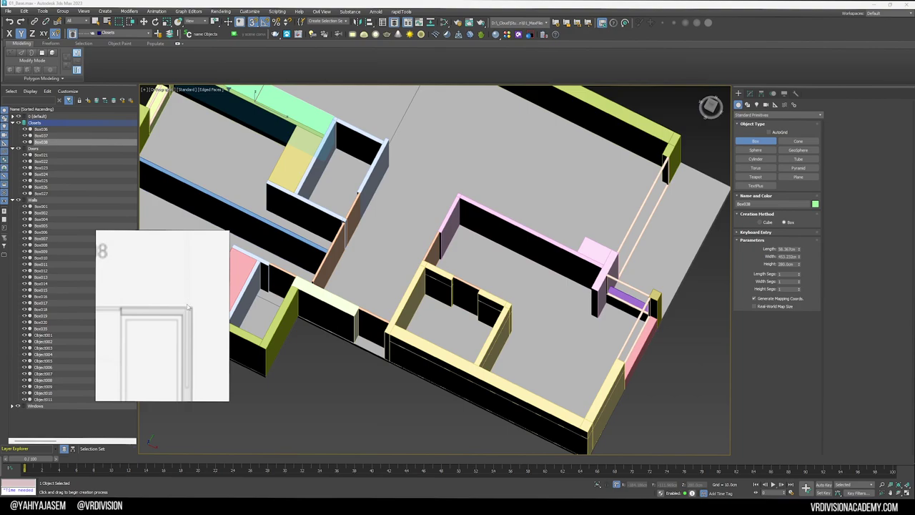
pyautogui.scroll(3, 509, 316)
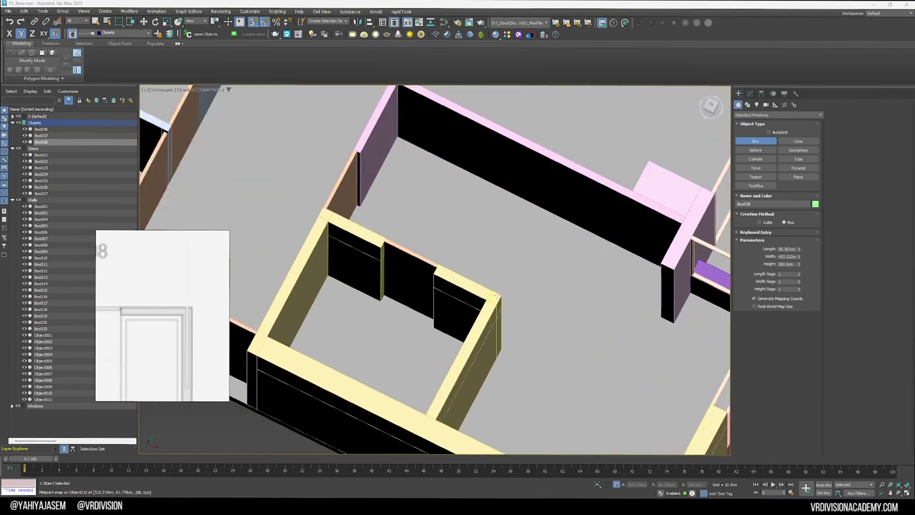
pyautogui.scroll(-5, 153, 296)
pyautogui.moveTo(153, 296); pyautogui.dragTo(154, 329, button='middle')
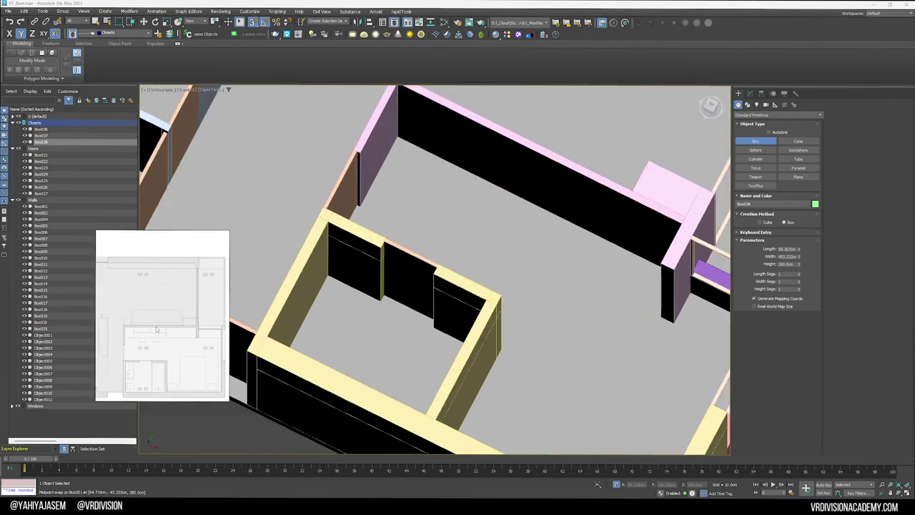
pyautogui.scroll(-2, 155, 329)
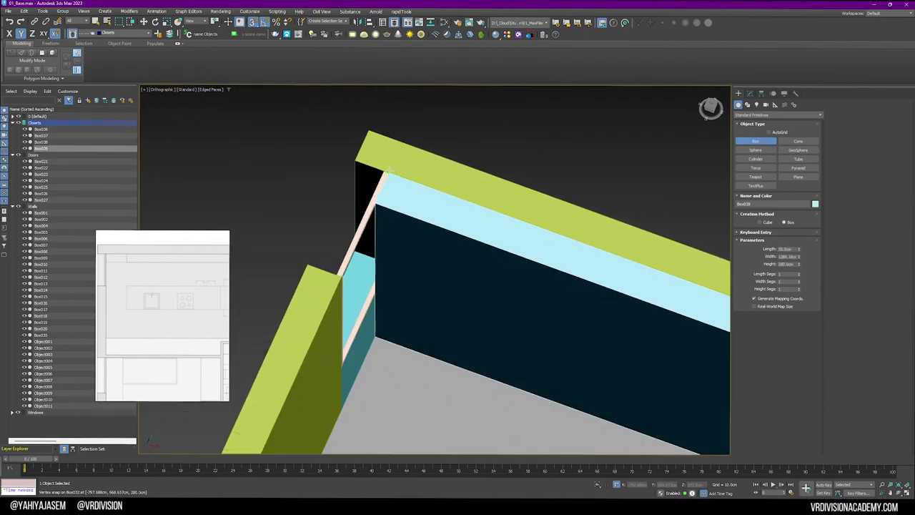
# Add vertical edge loops near the window and one horizontal loop to the long light blue closet box with Swift Loop
pyautogui.scroll(5, 343, 178)
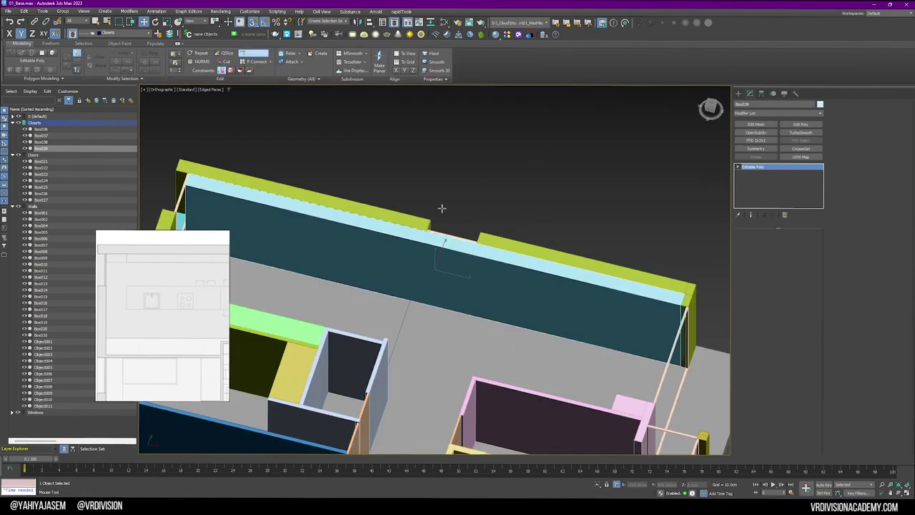
pyautogui.hotkey('shift', 's')
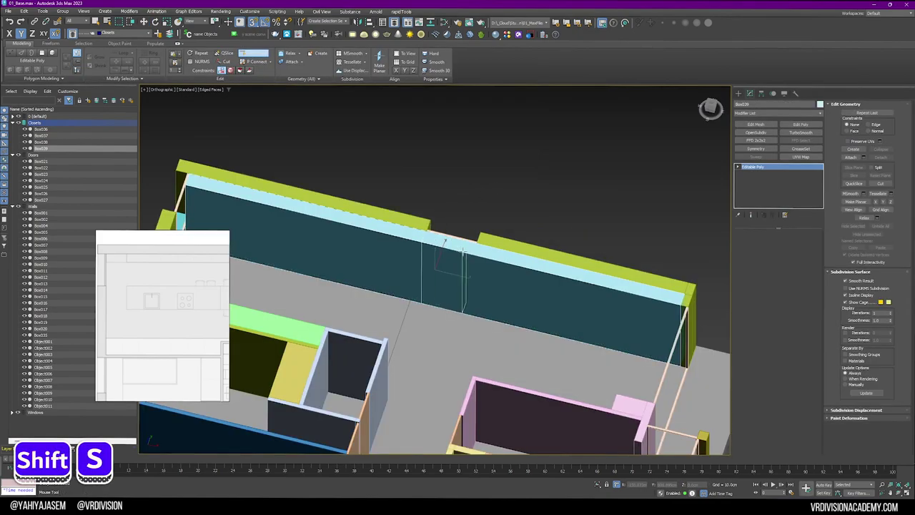
pyautogui.click(463, 251)
pyautogui.click(462, 294)
pyautogui.scroll(-2, 462, 294)
pyautogui.moveTo(425, 259); pyautogui.dragTo(480, 257, button='middle')
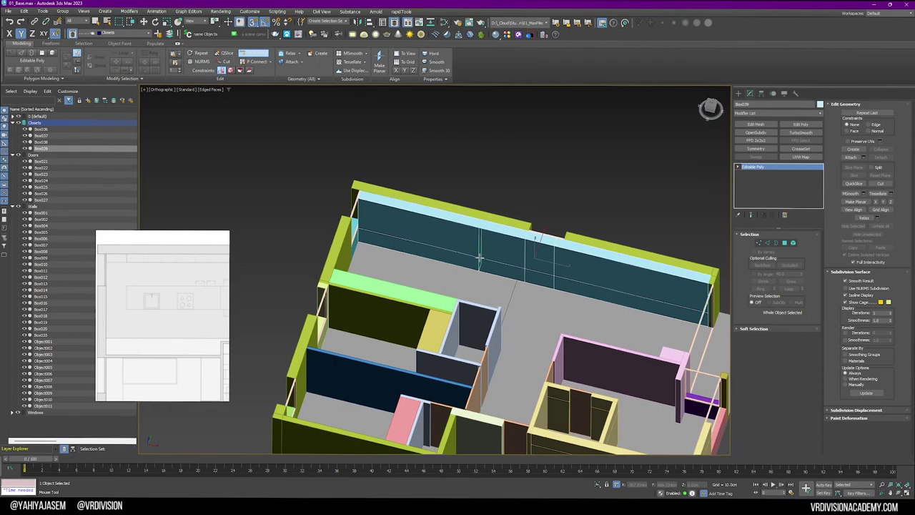
# Align the vertical edge loops of the long closet box with the sides of the window opening behind it
pyautogui.press('2')
pyautogui.scroll(4, 552, 246)
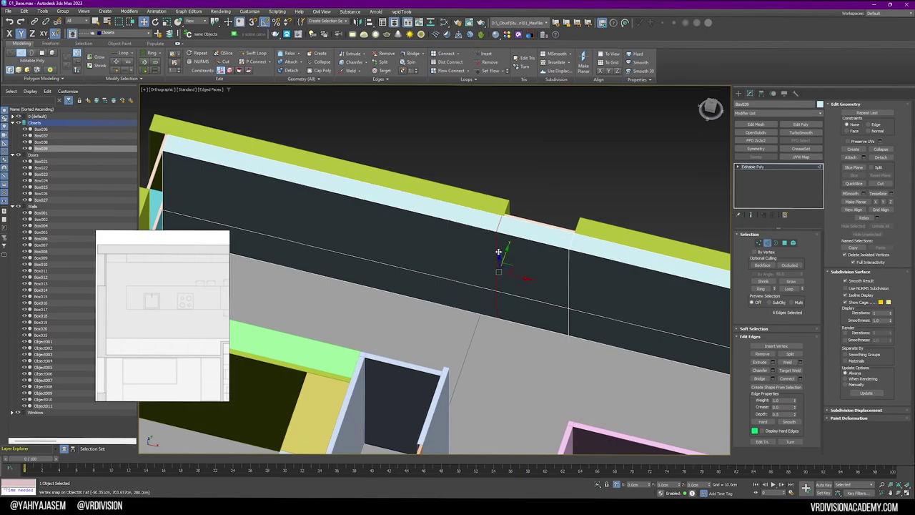
pyautogui.moveTo(498, 252); pyautogui.dragTo(509, 194)
pyautogui.press('s')
pyautogui.hotkey('ctrl', 'z')
# Snap the long closet box's horizontal edge loop to the height of the lower edge of the end wall's window frame
pyautogui.press('space')
pyautogui.click(523, 276)
pyautogui.scroll(-4, 524, 276)
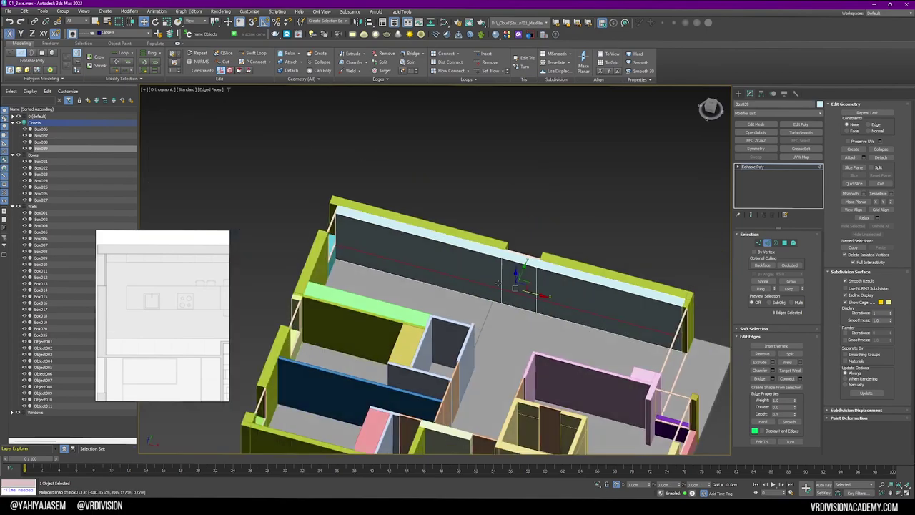
pyautogui.keyDown('alt'); pyautogui.moveTo(523, 277); pyautogui.dragTo(457, 247, button='middle'); pyautogui.keyUp('alt')
pyautogui.scroll(4, 509, 274)
pyautogui.doubleClick(509, 273)
pyautogui.moveTo(554, 293); pyautogui.dragTo(337, 141)
pyautogui.press('s')
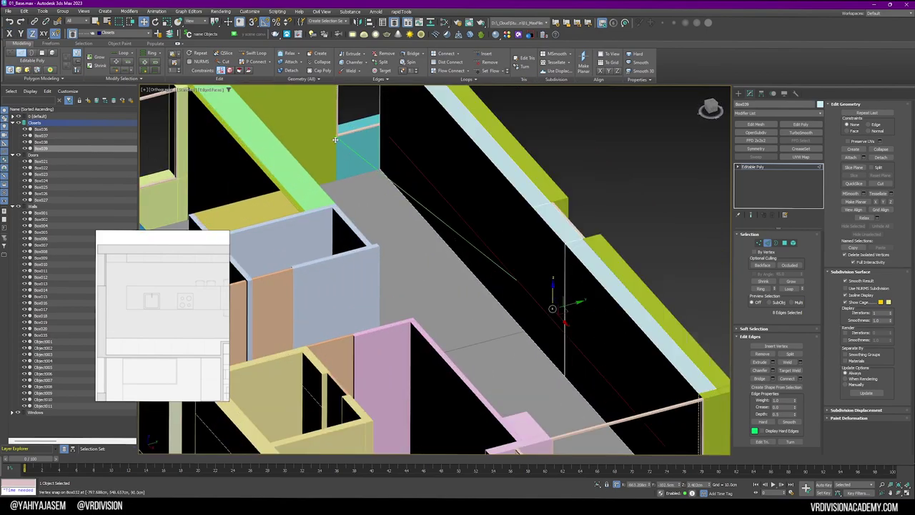
pyautogui.press('s')
# Isolate the long closet box and delete its polygons covering the window opening
pyautogui.scroll(-5, 572, 236)
pyautogui.keyDown('alt'); pyautogui.moveTo(615, 247); pyautogui.dragTo(547, 196, button='middle'); pyautogui.keyUp('alt')
pyautogui.scroll(4, 547, 197)
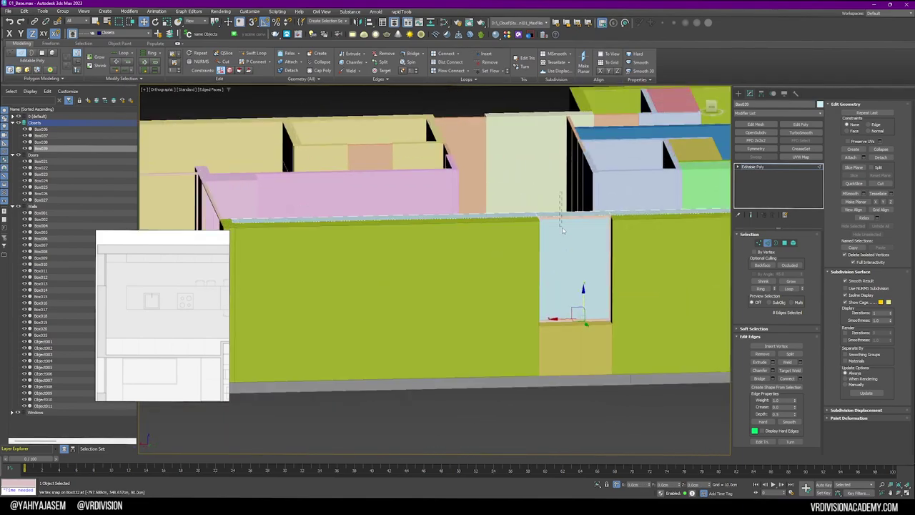
pyautogui.press('4')
pyautogui.press('z')
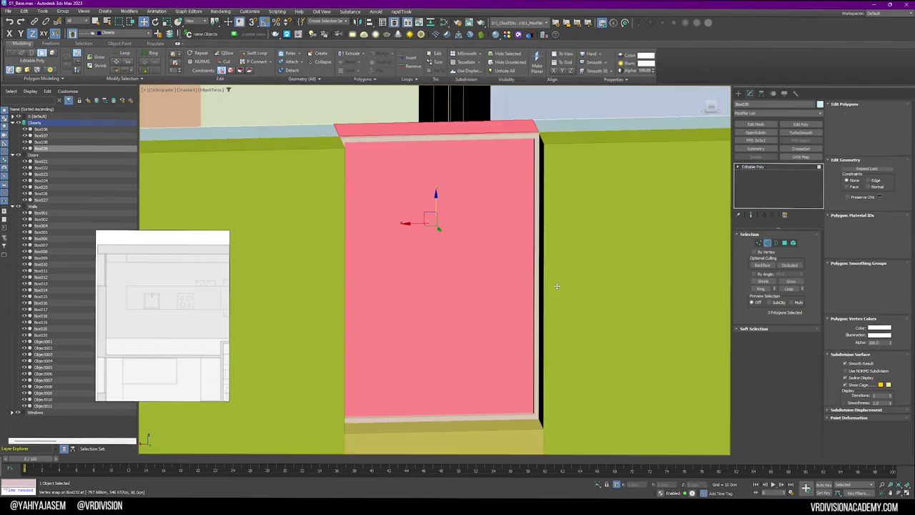
pyautogui.hotkey('alt', 'q')
pyautogui.scroll(-2, 558, 286)
pyautogui.keyDown('alt'); pyautogui.moveTo(558, 286); pyautogui.dragTo(527, 286, button='middle'); pyautogui.keyUp('alt')
pyautogui.scroll(-5, 608, 299)
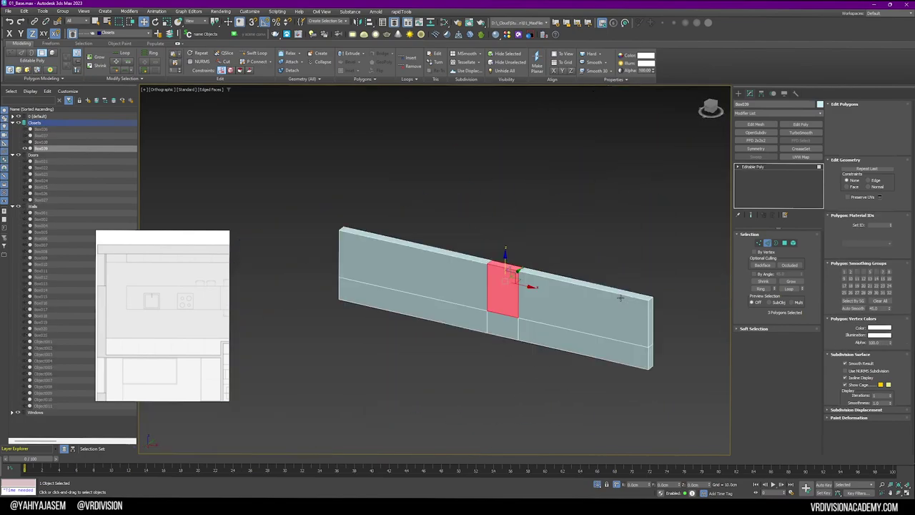
pyautogui.press('Delete')
# Bridge the open edges of the window cutout in the isolated long closet box, and end the isolation
pyautogui.scroll(5, 481, 304)
pyautogui.scroll(2, 482, 303)
pyautogui.press('2')
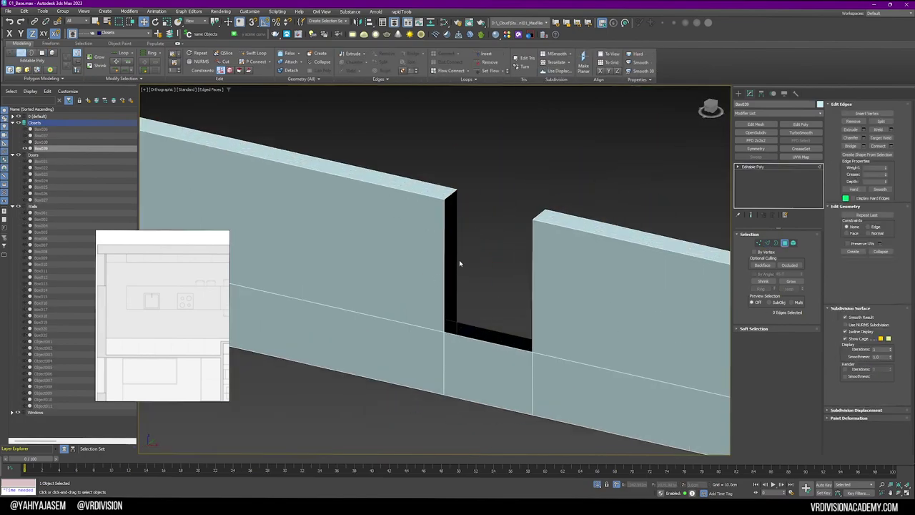
pyautogui.click(446, 266)
pyautogui.keyDown('alt'); pyautogui.moveTo(490, 355); pyautogui.dragTo(550, 343, button='middle'); pyautogui.keyUp('alt')
pyautogui.moveTo(515, 271); pyautogui.dragTo(562, 266)
pyautogui.scroll(-6, 562, 265)
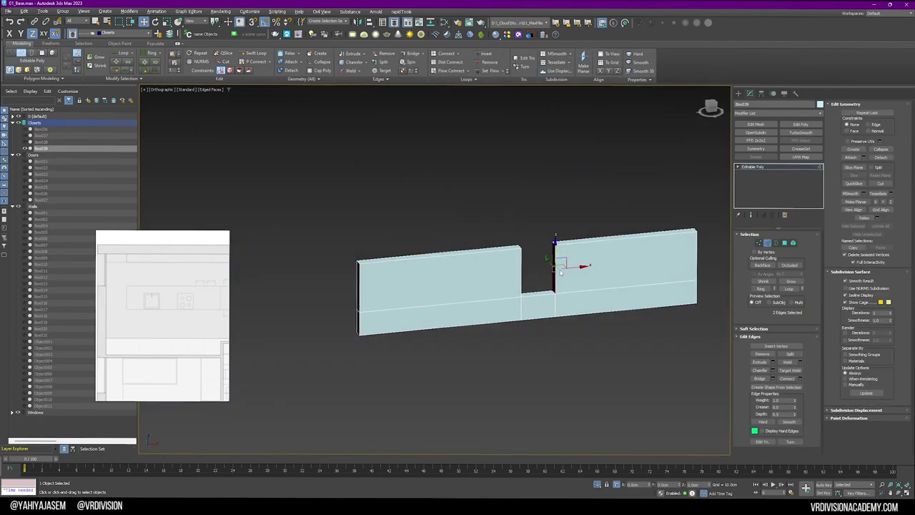
pyautogui.keyDown('alt'); pyautogui.moveTo(562, 266); pyautogui.dragTo(522, 275, button='middle'); pyautogui.keyUp('alt')
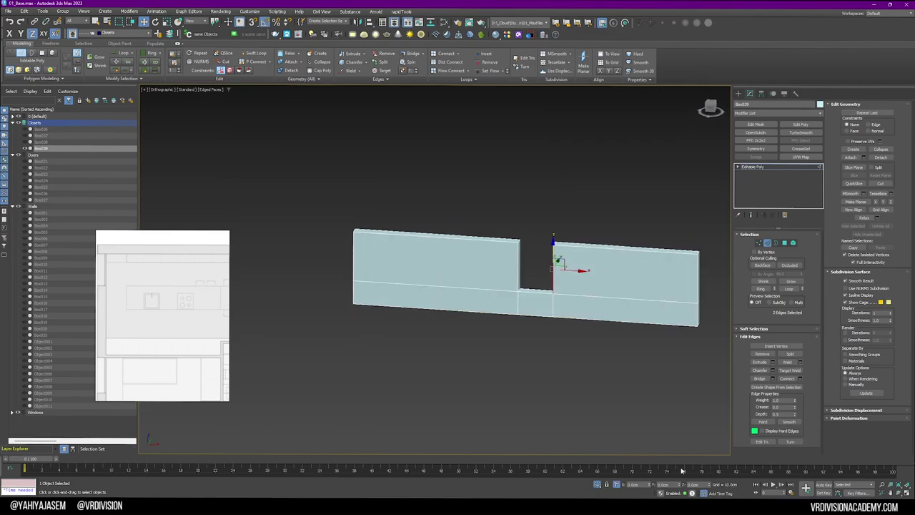
pyautogui.click(597, 484)
pyautogui.scroll(4, 522, 280)
pyautogui.scroll(6, 522, 279)
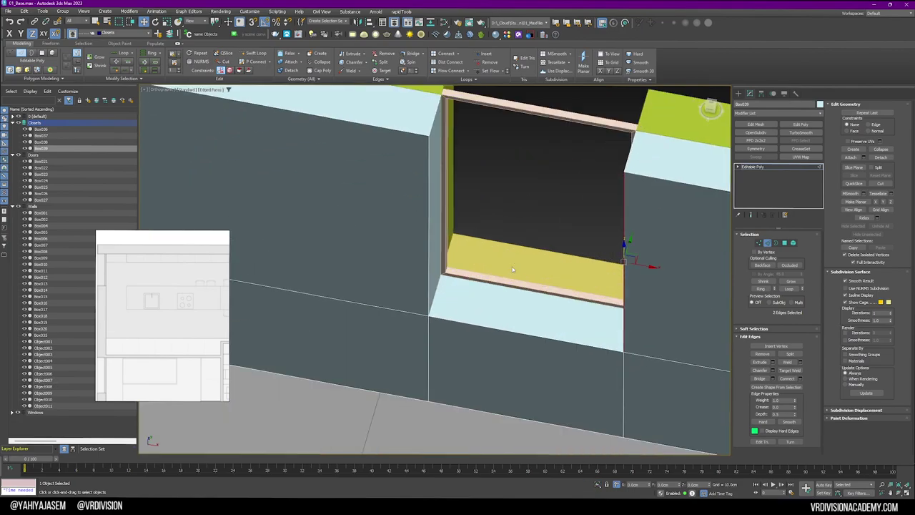
pyautogui.scroll(-7, 480, 257)
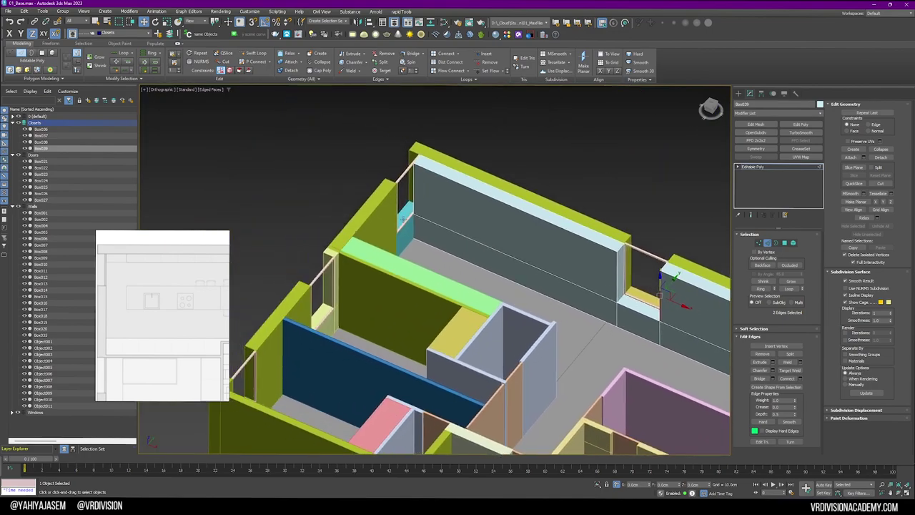
# Add a vertical edge loop to the long closet box close to the end wall's window
pyautogui.scroll(5, 404, 221)
pyautogui.moveTo(406, 221); pyautogui.dragTo(444, 248, button='middle')
pyautogui.click(505, 250)
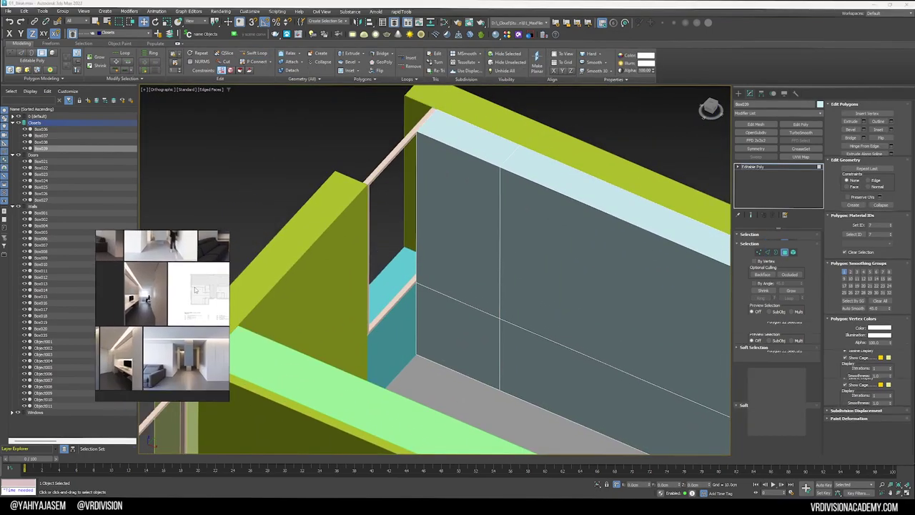
# Examine the reference photo of the window corner and compare it with the closet boxes meeting at the end wall's window
pyautogui.moveTo(138, 299); pyautogui.dragTo(133, 293, button='middle')
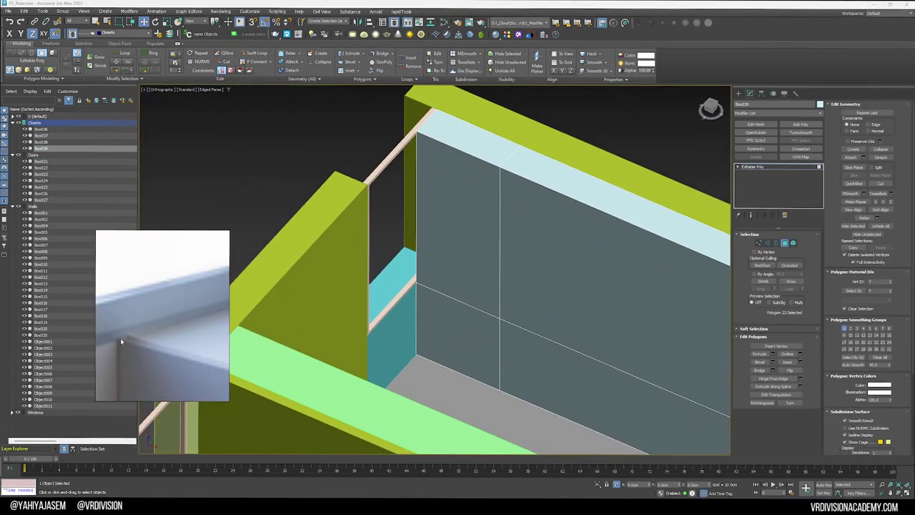
pyautogui.scroll(5, 411, 277)
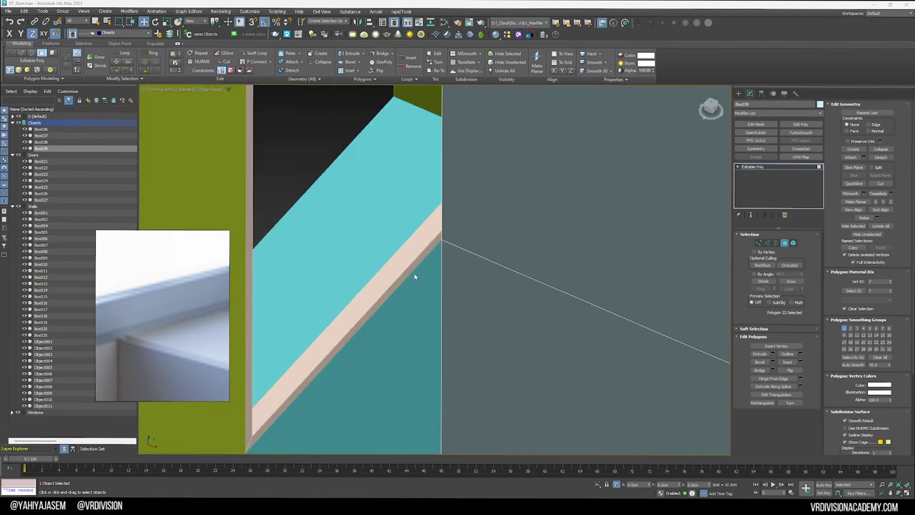
pyautogui.scroll(-5, 415, 277)
pyautogui.moveTo(415, 277); pyautogui.dragTo(431, 269, button='middle')
pyautogui.scroll(2, 429, 273)
pyautogui.scroll(-5, 148, 322)
pyautogui.moveTo(143, 320); pyautogui.dragTo(152, 326, button='middle')
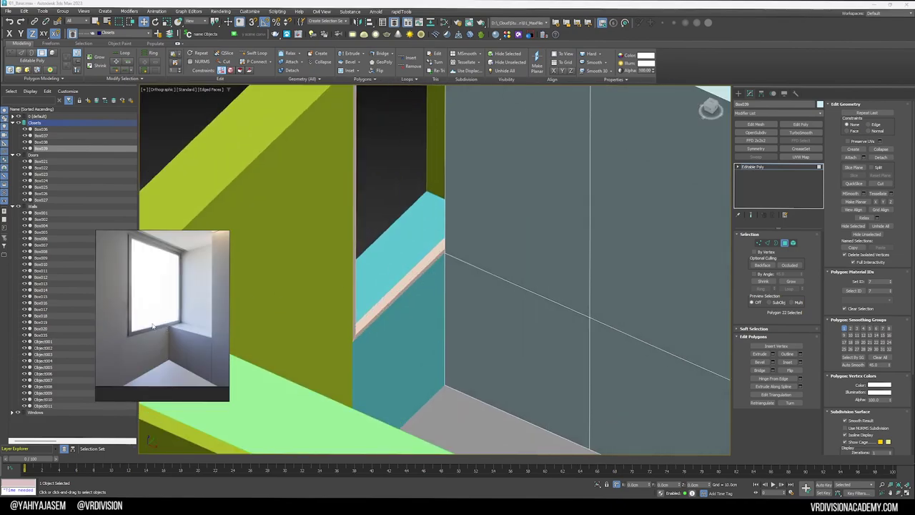
pyautogui.scroll(3, 422, 254)
pyautogui.scroll(-8, 495, 259)
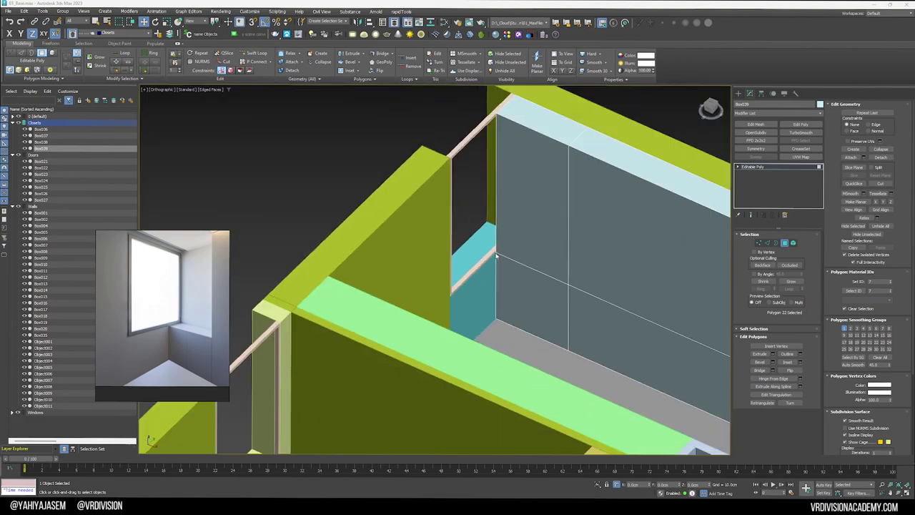
pyautogui.moveTo(399, 233); pyautogui.dragTo(472, 176, button='middle')
pyautogui.keyDown('alt'); pyautogui.moveTo(472, 176); pyautogui.dragTo(527, 206, button='middle'); pyautogui.keyUp('alt')
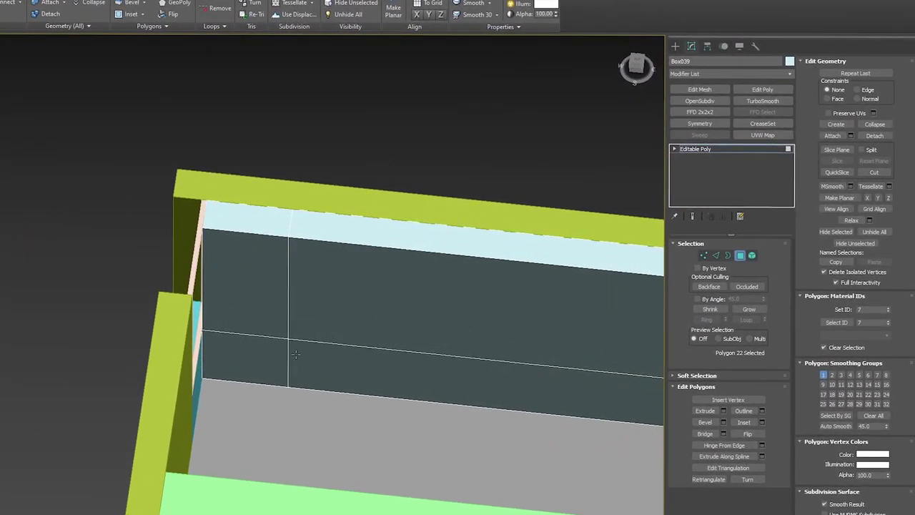
# Isolate the long closet box with the floor plan, and align its new vertical edge loop with the closet division line in see-through top view
pyautogui.click(725, 151)
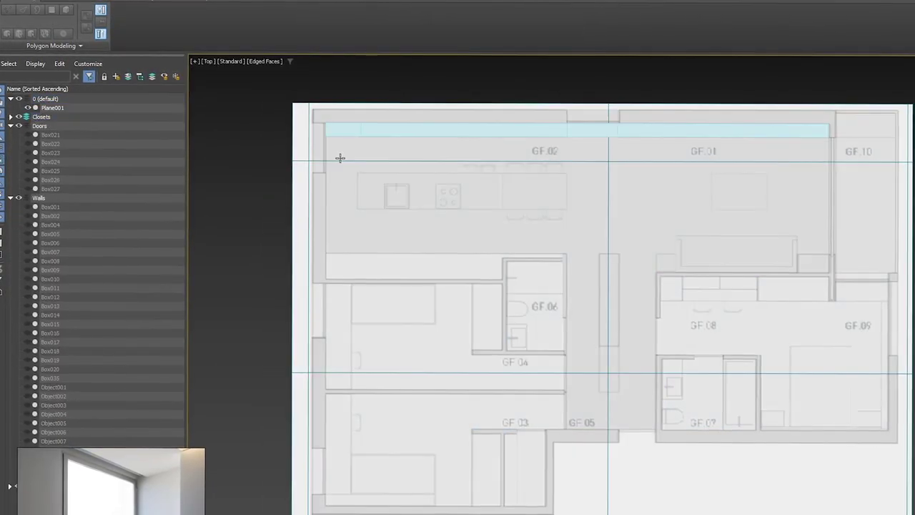
pyautogui.click(340, 133)
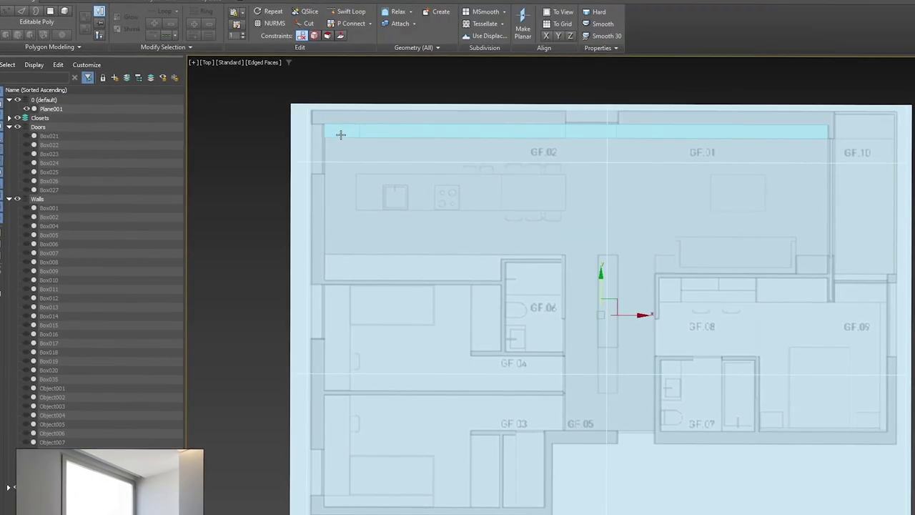
pyautogui.hotkey('alt', 'x')
pyautogui.click(346, 132)
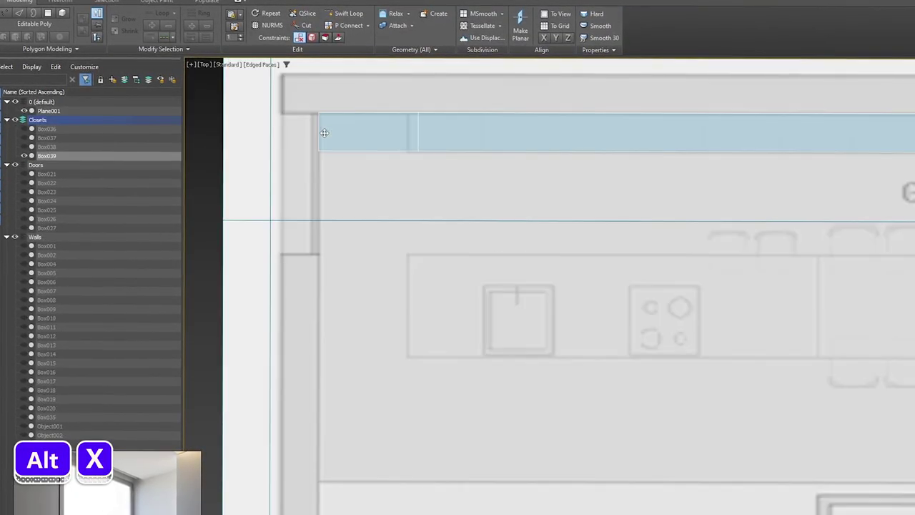
pyautogui.scroll(-3, 380, 188)
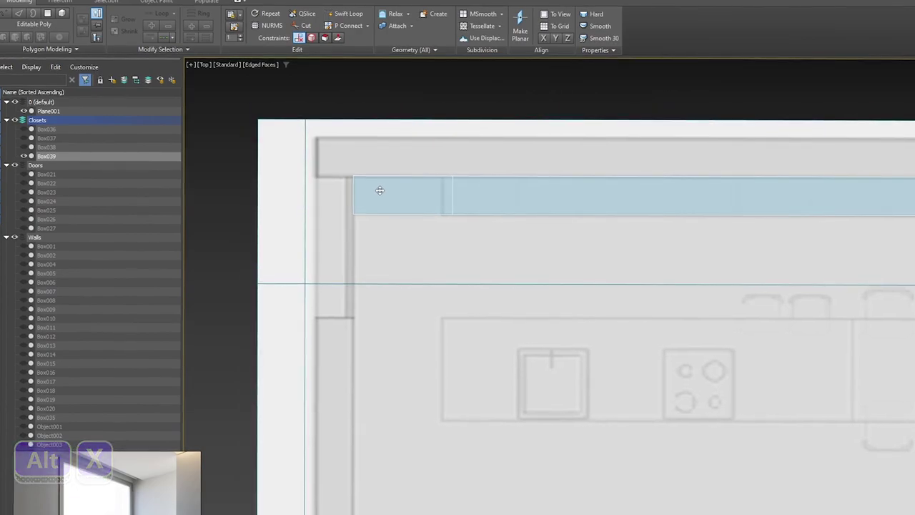
pyautogui.keyDown('alt'); pyautogui.moveTo(380, 188); pyautogui.dragTo(519, 199, button='middle'); pyautogui.keyUp('alt')
pyautogui.hotkey('alt', 'x')
pyautogui.hotkey('alt', 'x')
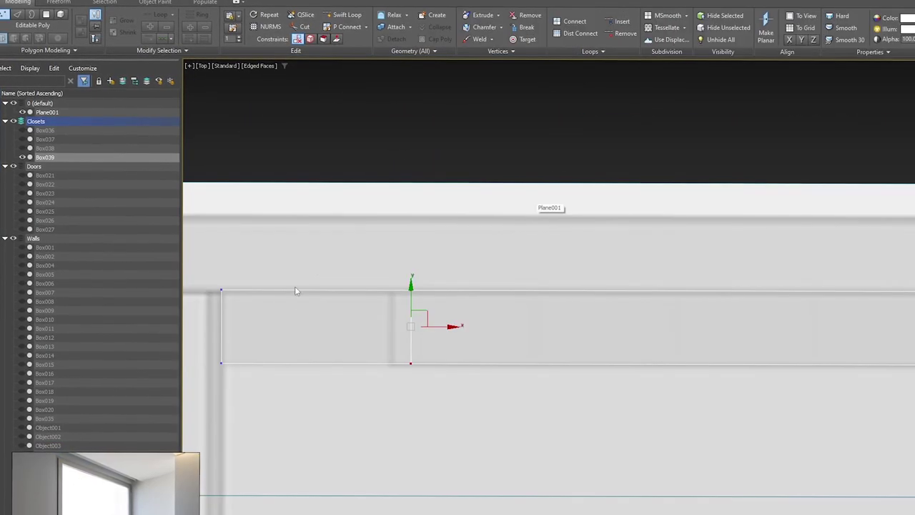
pyautogui.moveTo(444, 327); pyautogui.dragTo(424, 326)
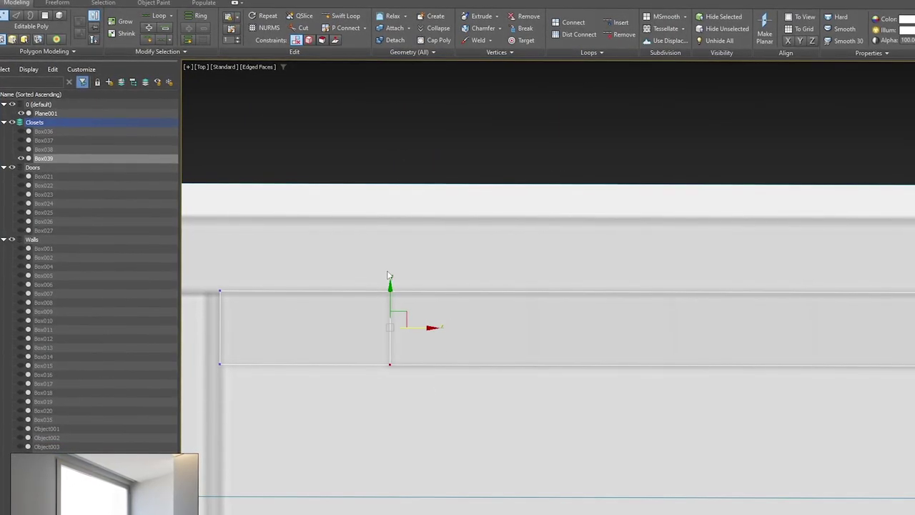
# Delete the upper polygons of the long closet box between its new edge loop and the end wall's window
pyautogui.scroll(-4, 432, 315)
pyautogui.keyDown('alt'); pyautogui.moveTo(476, 316); pyautogui.dragTo(401, 185, button='middle'); pyautogui.keyUp('alt')
pyautogui.press('4')
pyautogui.moveTo(402, 189); pyautogui.dragTo(359, 258)
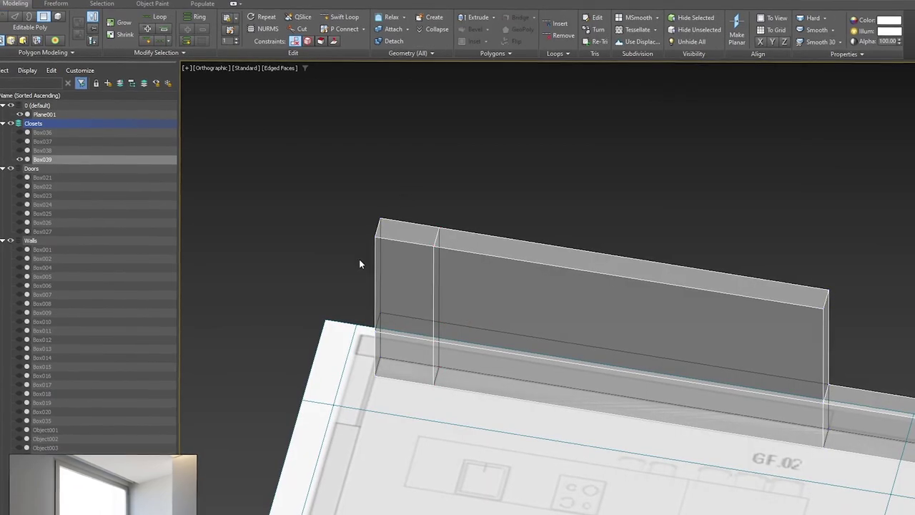
pyautogui.press('Delete')
# Bridge the open edges around the lowered end of the long closet box and turn off its see-through display
pyautogui.scroll(2, 394, 301)
pyautogui.press('2')
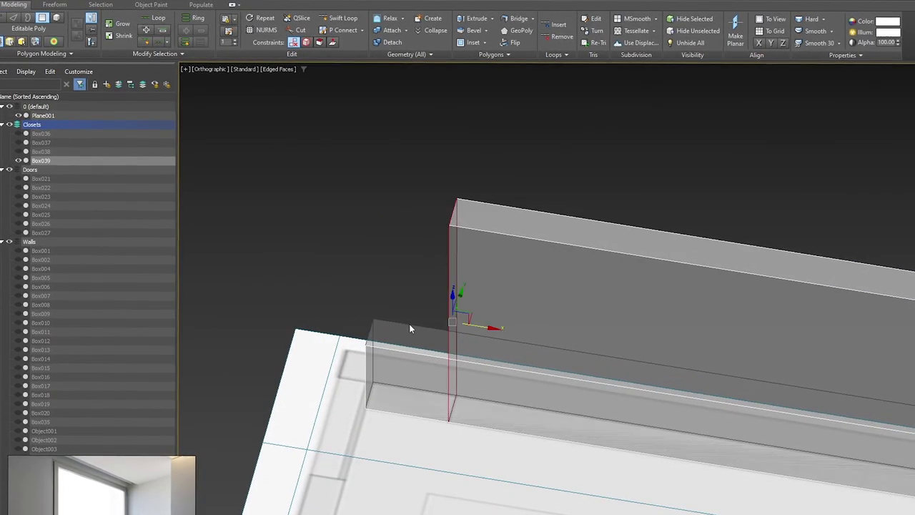
pyautogui.click(410, 326)
pyautogui.keyDown('alt'); pyautogui.moveTo(403, 348); pyautogui.dragTo(465, 321, button='middle'); pyautogui.keyUp('alt')
pyautogui.moveTo(374, 247); pyautogui.dragTo(502, 253)
pyautogui.hotkey('alt', 'x')
pyautogui.scroll(-5, 501, 261)
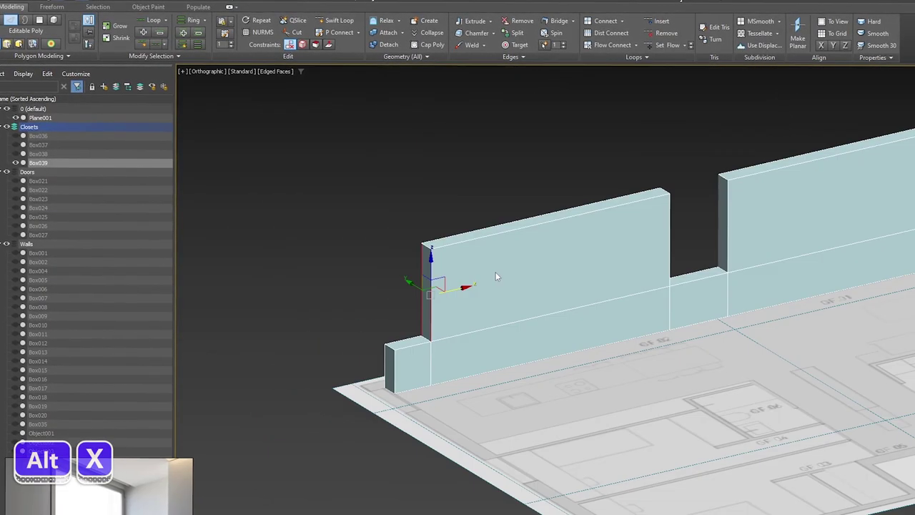
# Create a layer named Kitchen and draw a box over the kitchen island outline in room GF.02
pyautogui.keyDown('alt'); pyautogui.moveTo(601, 271); pyautogui.dragTo(529, 372, button='middle'); pyautogui.keyUp('alt')
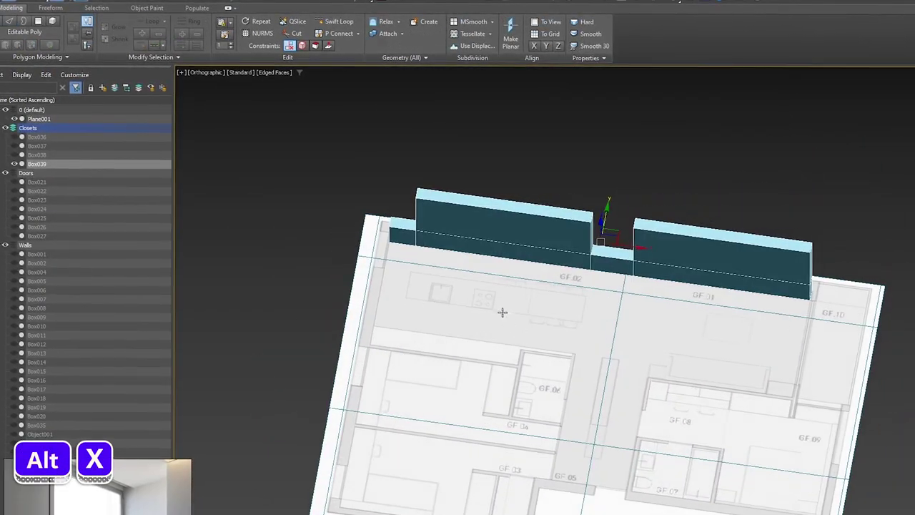
pyautogui.scroll(5, 487, 295)
pyautogui.keyDown('alt'); pyautogui.moveTo(300, 251); pyautogui.dragTo(303, 270, button='middle'); pyautogui.keyUp('alt')
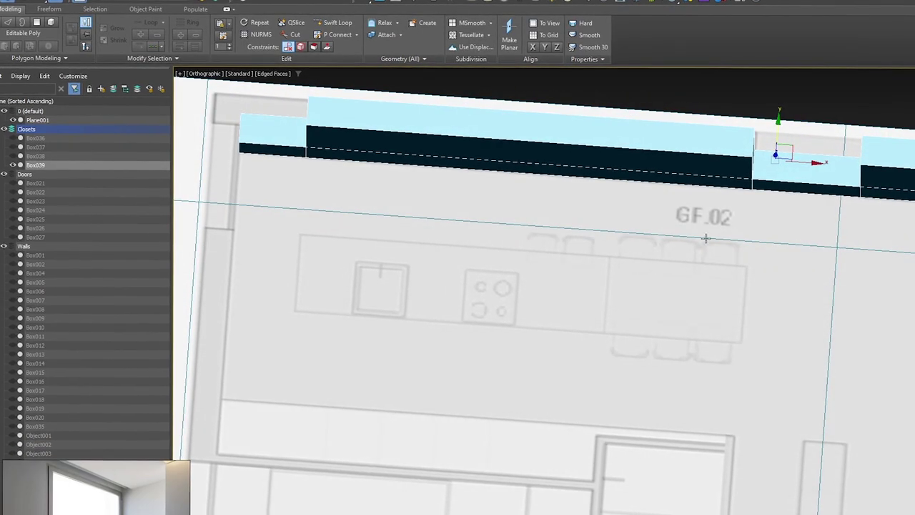
pyautogui.keyDown('alt'); pyautogui.moveTo(741, 275); pyautogui.dragTo(756, 260, button='middle'); pyautogui.keyUp('alt')
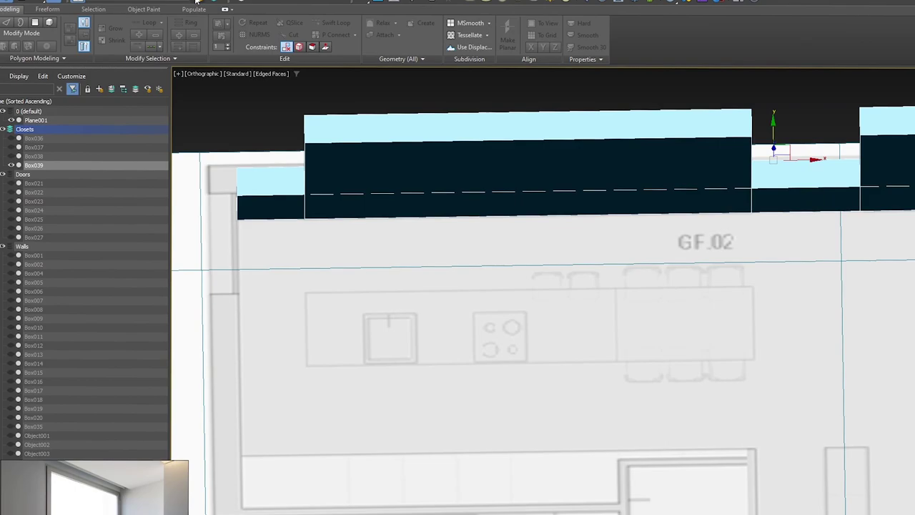
pyautogui.click(197, 0)
pyautogui.hotkey('ctrl', 'z')
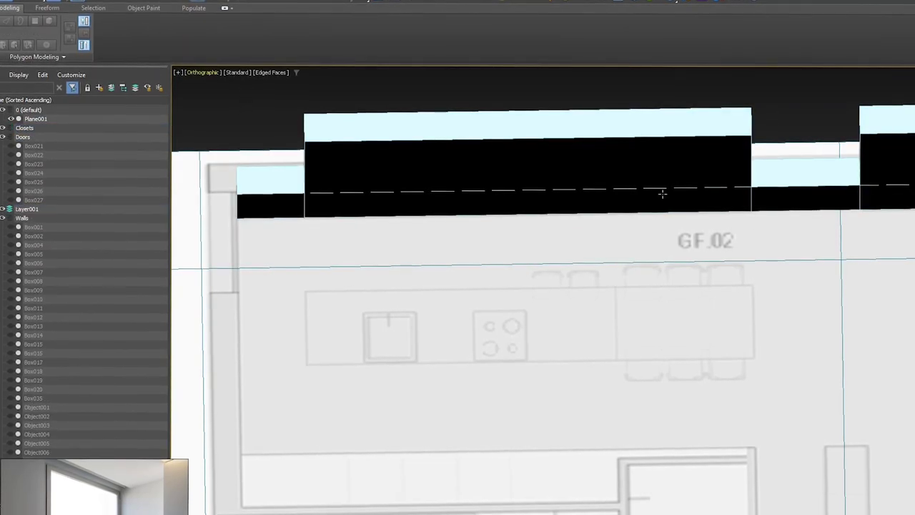
pyautogui.click(306, 362)
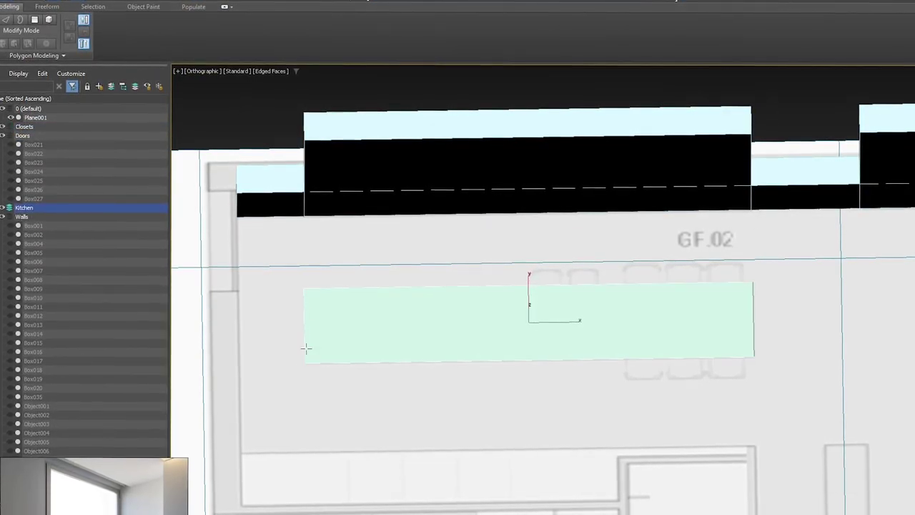
# Inspect the closet strip beside bathroom GF.06 on the floor plan, and end isolation to compare it with the whole model
pyautogui.keyDown('alt'); pyautogui.moveTo(304, 349); pyautogui.dragTo(626, 305, button='middle'); pyautogui.keyUp('alt')
pyautogui.keyDown('alt'); pyautogui.moveTo(505, 327); pyautogui.dragTo(602, 313, button='middle'); pyautogui.keyUp('alt')
pyautogui.moveTo(619, 254); pyautogui.dragTo(622, 363, button='middle')
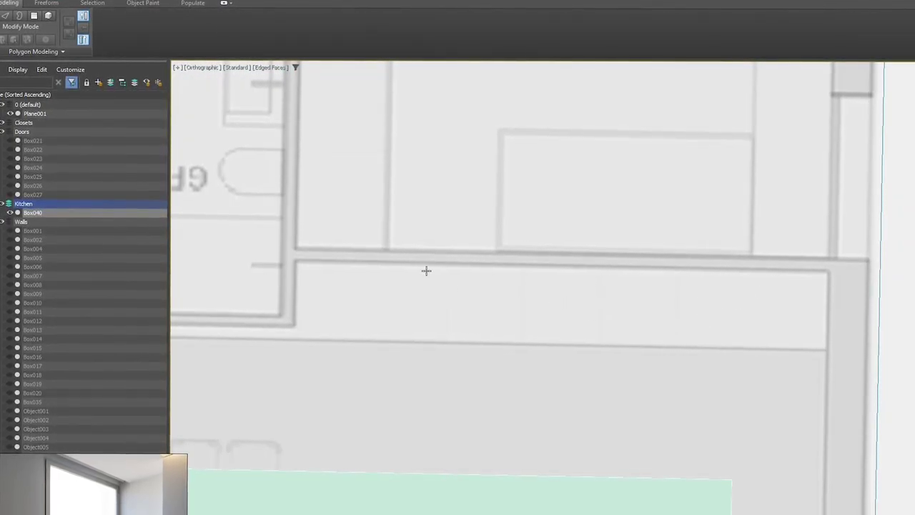
pyautogui.moveTo(426, 270); pyautogui.dragTo(483, 278, button='middle')
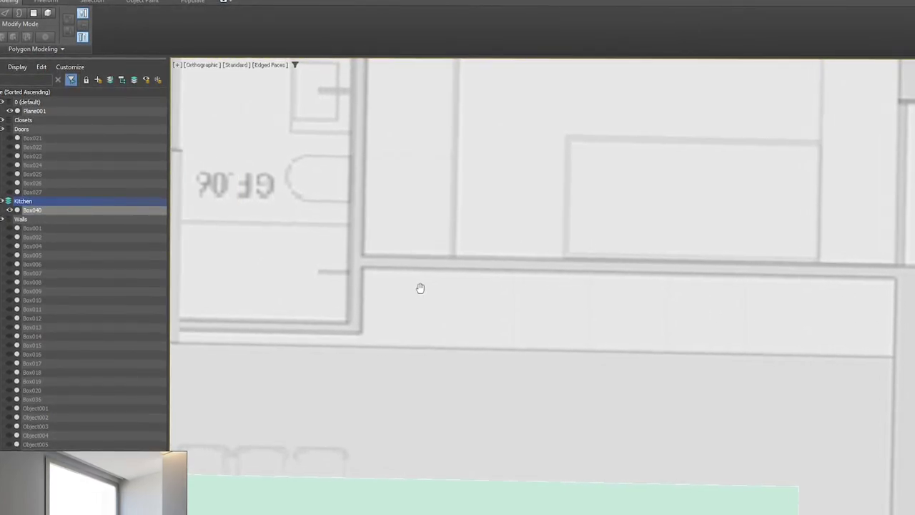
pyautogui.moveTo(419, 288); pyautogui.dragTo(659, 286, button='middle')
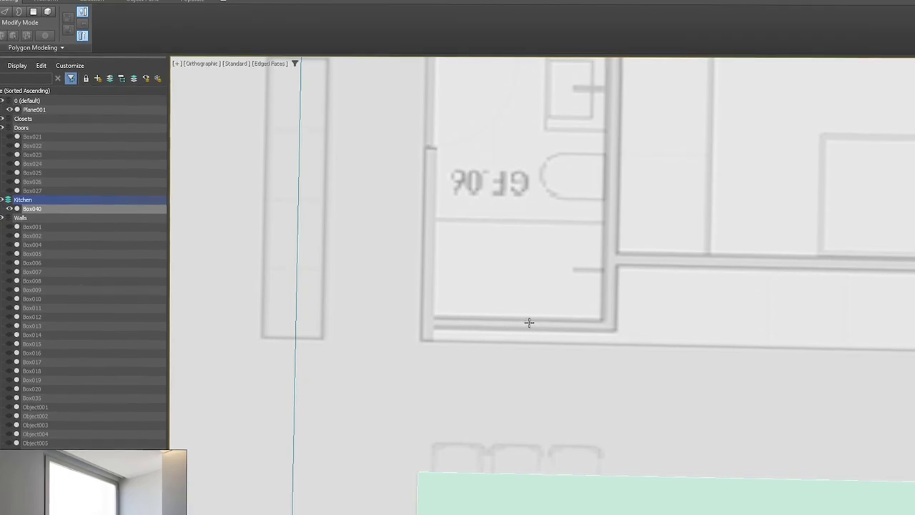
pyautogui.scroll(-2, 529, 323)
pyautogui.hotkey('alt', 'q')
pyautogui.hotkey('alt', 'q')
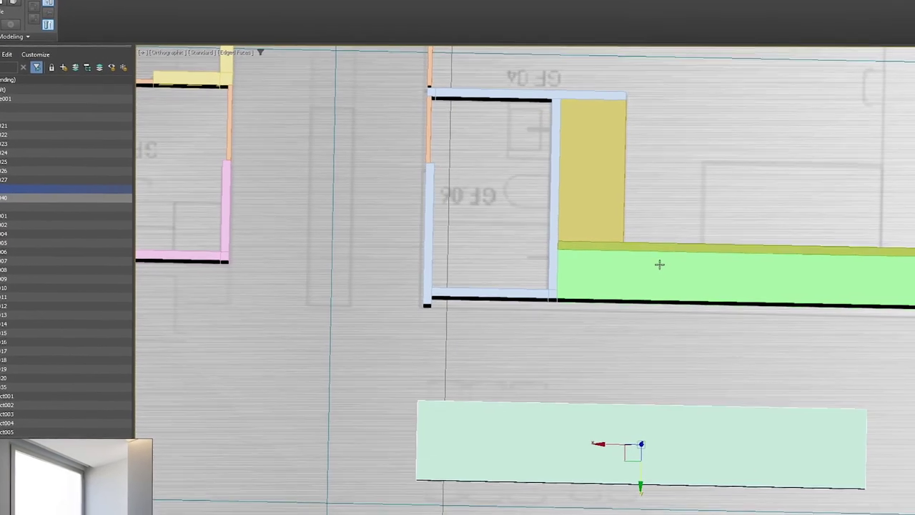
# Draw a box about 603.5 cm wide, 10 cm deep and 280 cm high along the front of the bathroom wall and green closet
pyautogui.click(660, 264)
pyautogui.keyDown('alt'); pyautogui.moveTo(626, 311); pyautogui.dragTo(679, 301, button='middle'); pyautogui.keyUp('alt')
pyautogui.press('1')
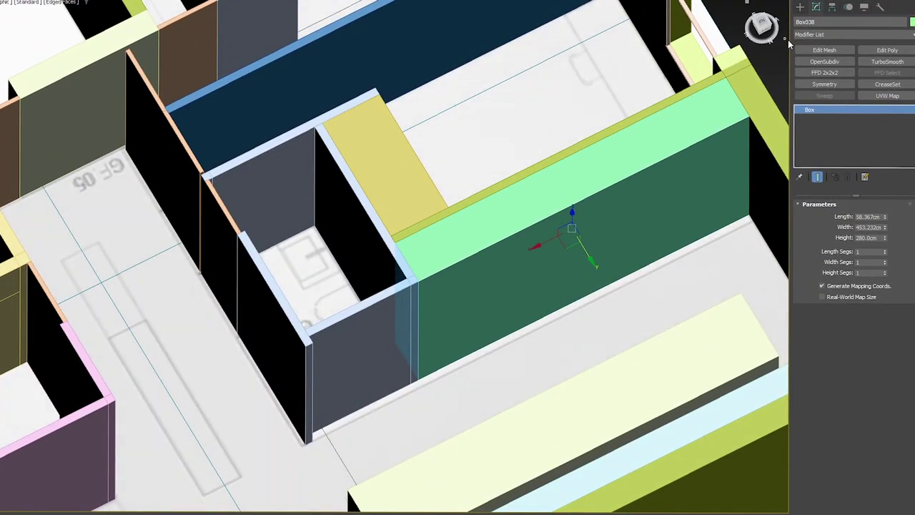
pyautogui.click(800, 6)
pyautogui.click(824, 74)
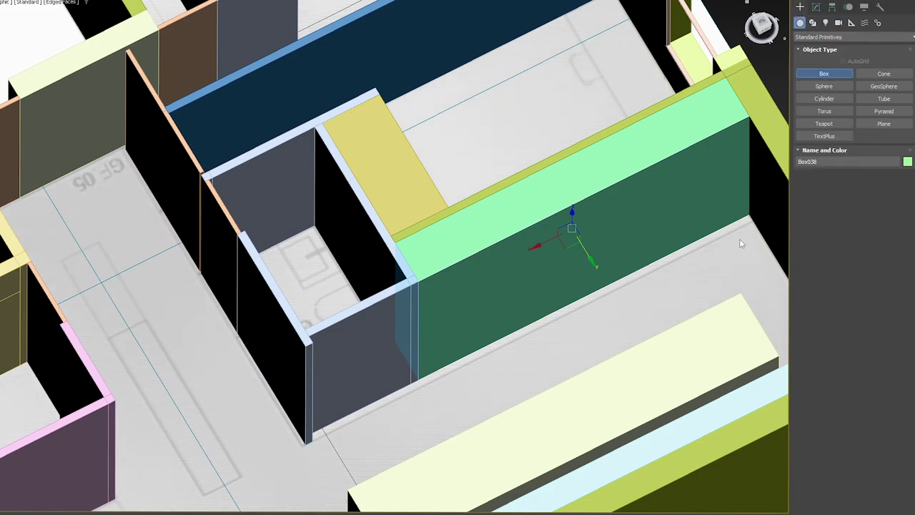
pyautogui.moveTo(313, 441); pyautogui.dragTo(749, 216)
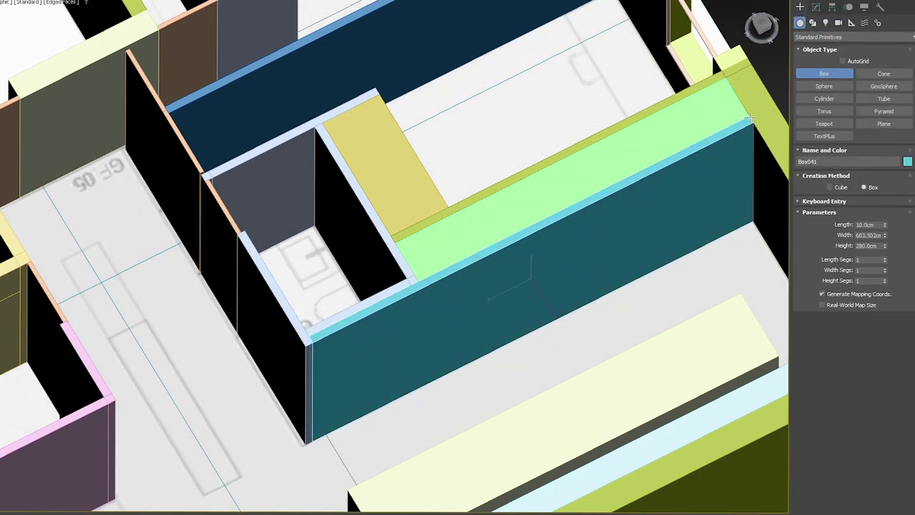
pyautogui.rightClick(689, 156)
# Isolate the new front panel box and set its width segments to 7
pyautogui.hotkey('alt', 'q')
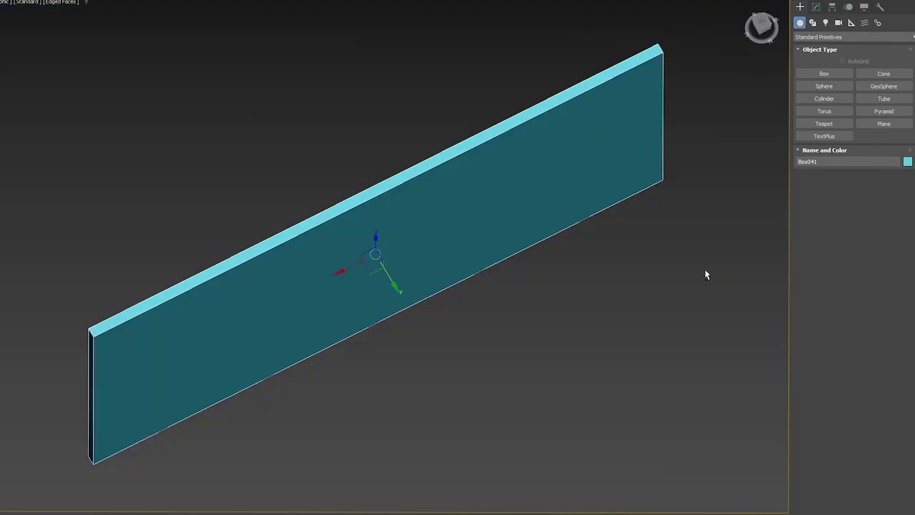
pyautogui.click(816, 7)
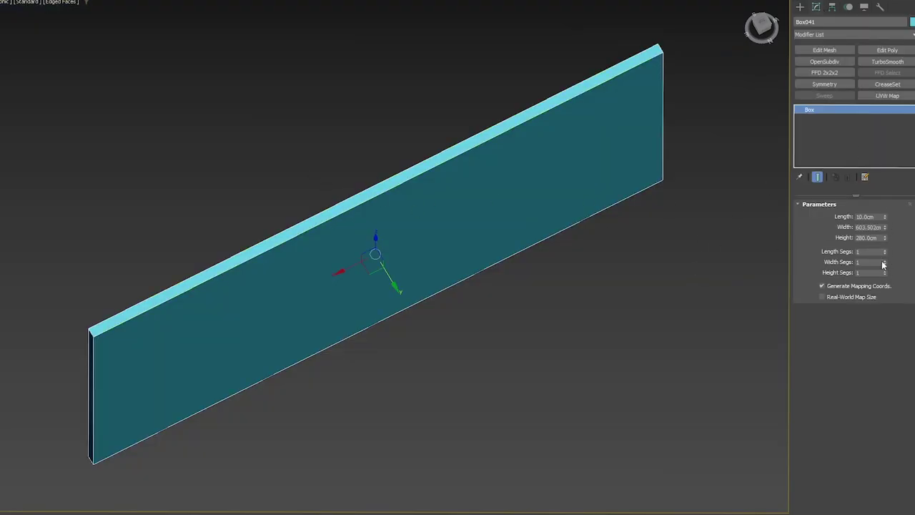
pyautogui.moveTo(883, 264); pyautogui.dragTo(885, 261)
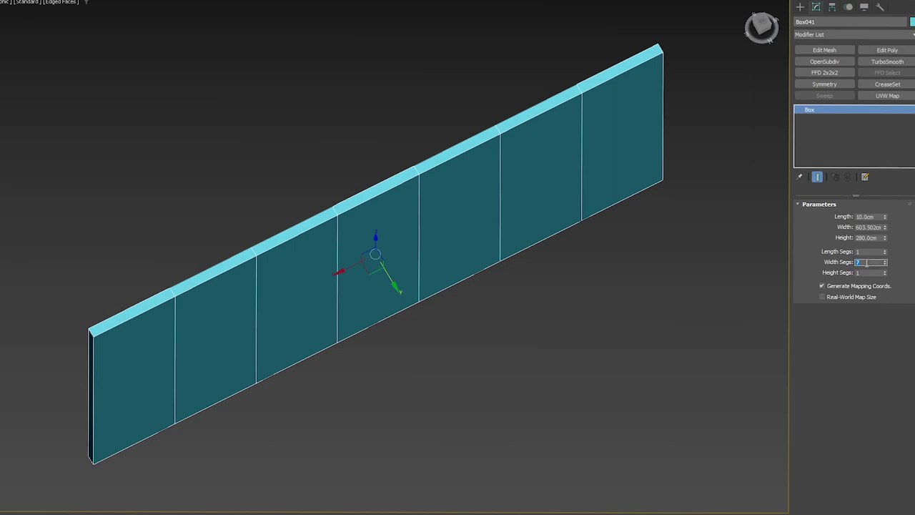
# Set the front panel box's width segments to 8 and end its isolation
pyautogui.write('8')
pyautogui.press('Return')
pyautogui.hotkey('alt', 'q')
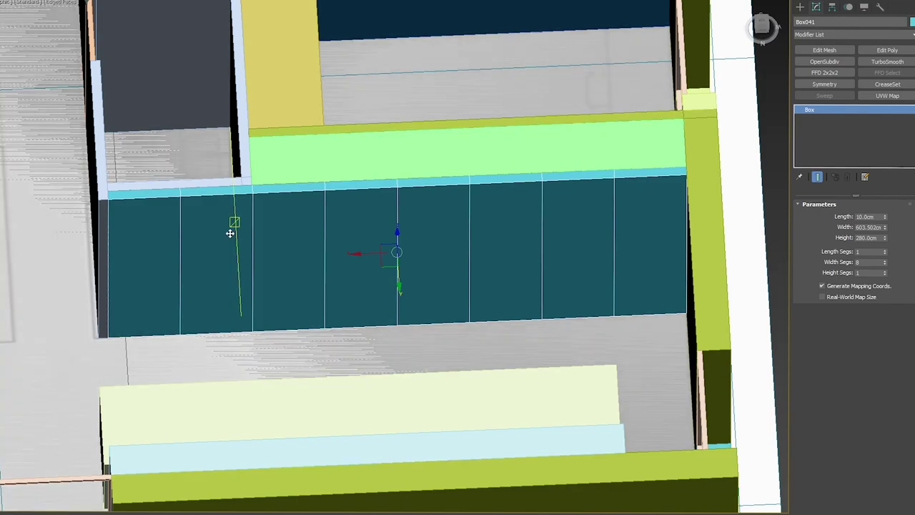
# Compare the panel's segment divisions with the bathroom walls and adjoining closet strip, in perspective and on the floor plan
pyautogui.keyDown('alt'); pyautogui.moveTo(283, 248); pyautogui.dragTo(280, 275, button='middle'); pyautogui.keyUp('alt')
pyautogui.press('F3')
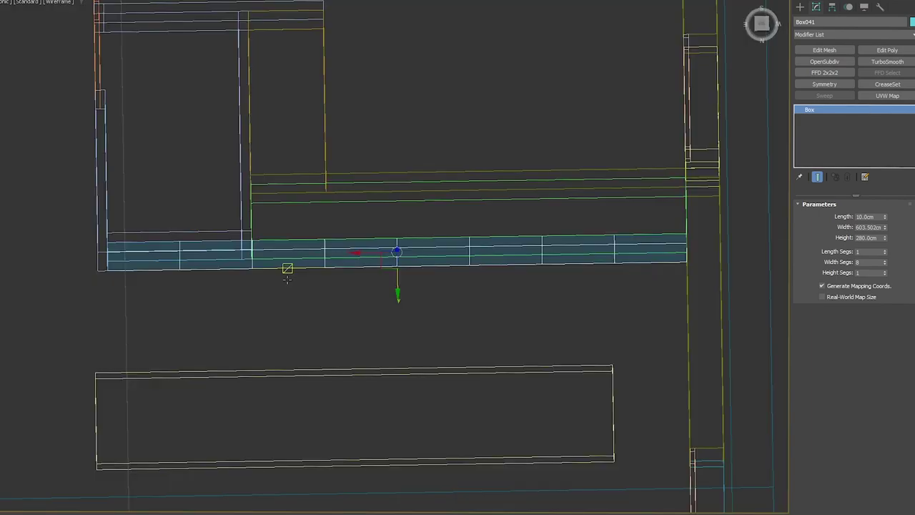
pyautogui.press('F3')
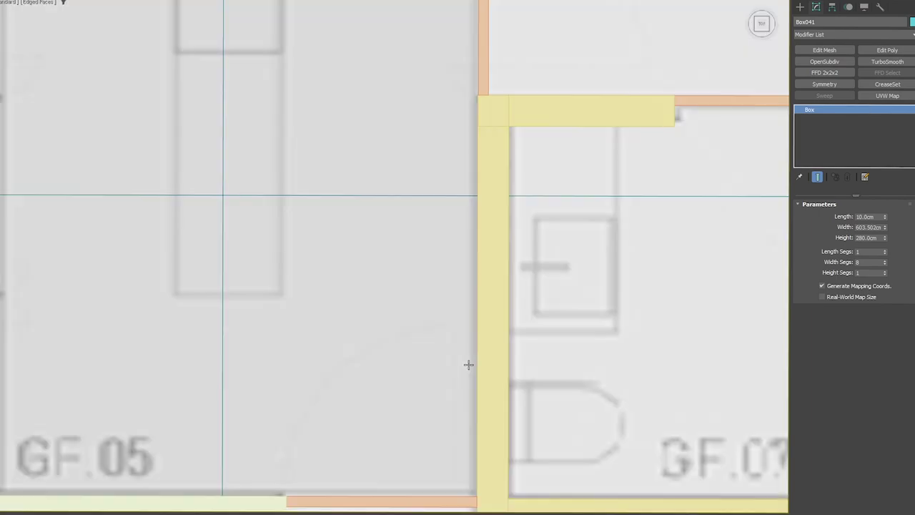
pyautogui.press('z')
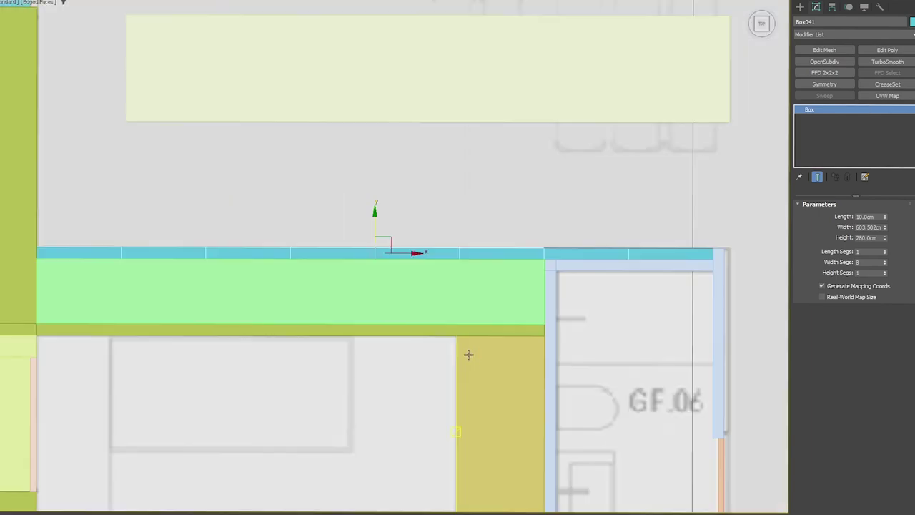
pyautogui.press('F3')
pyautogui.press('F3')
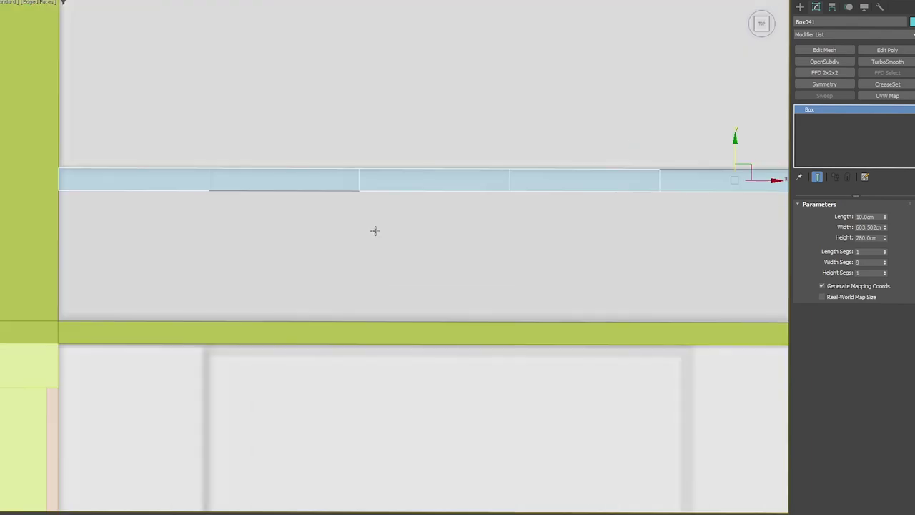
pyautogui.scroll(2, 374, 231)
pyautogui.moveTo(317, 208); pyautogui.dragTo(314, 234, button='middle')
pyautogui.scroll(-3, 314, 234)
pyautogui.moveTo(553, 232); pyautogui.dragTo(161, 245, button='middle')
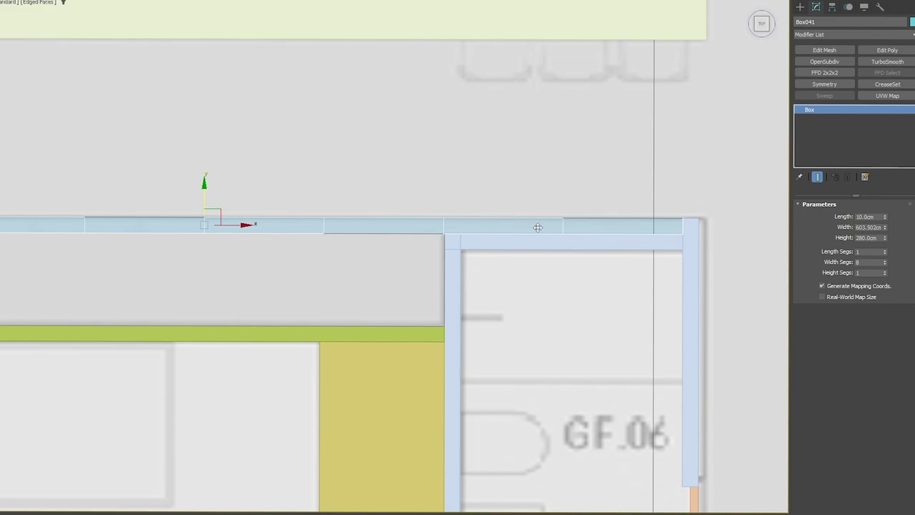
pyautogui.scroll(4, 538, 227)
pyautogui.scroll(-4, 208, 228)
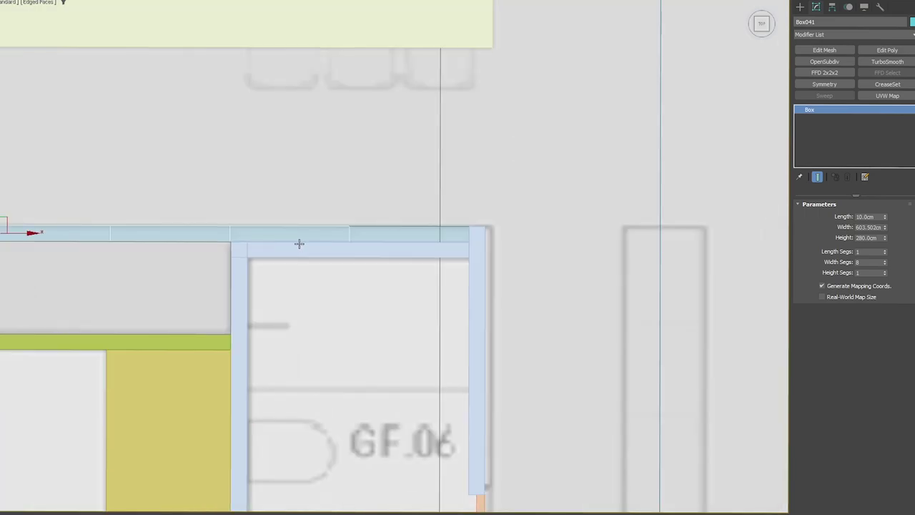
# Try deleting the segmented front panel to examine the bathroom wall and kitchen area without it
pyautogui.press('Delete')
pyautogui.scroll(3, 252, 254)
pyautogui.scroll(-5, 251, 251)
pyautogui.keyDown('alt'); pyautogui.moveTo(252, 252); pyautogui.dragTo(87, 219, button='middle'); pyautogui.keyUp('alt')
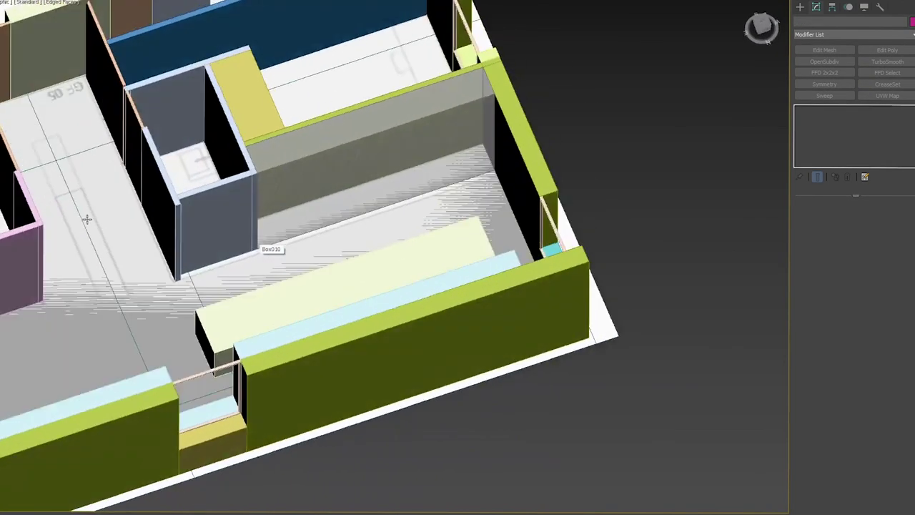
pyautogui.scroll(-3, 87, 219)
pyautogui.scroll(5, 122, 241)
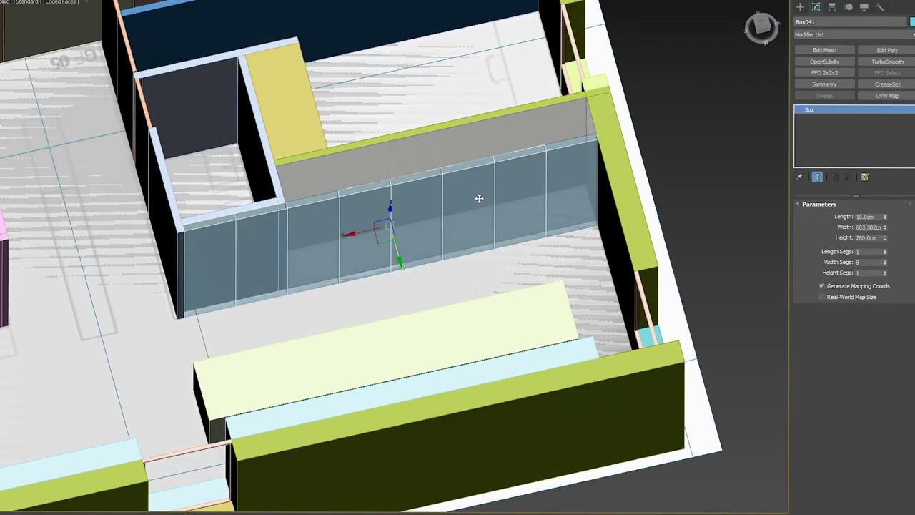
# Isolate the segmented front panel and measure the width of one segment with a Tape helper
pyautogui.hotkey('alt', 'q')
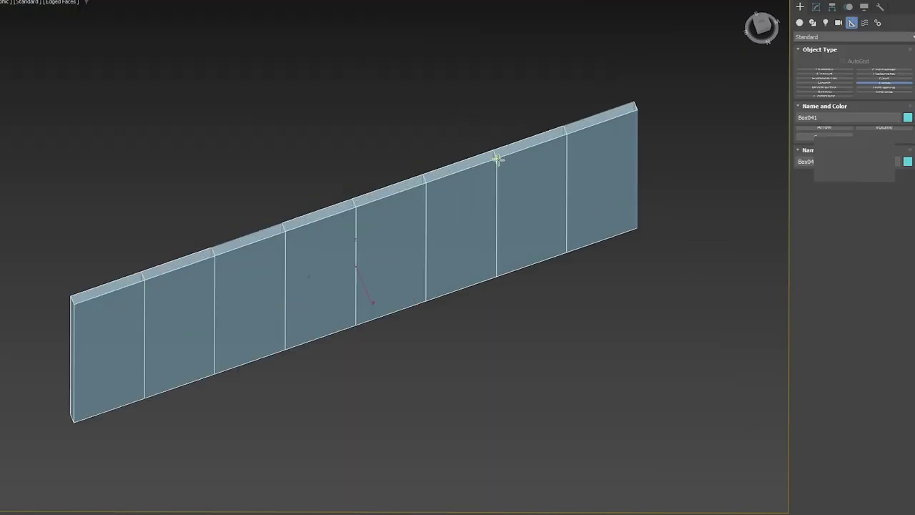
pyautogui.moveTo(493, 157); pyautogui.dragTo(428, 184)
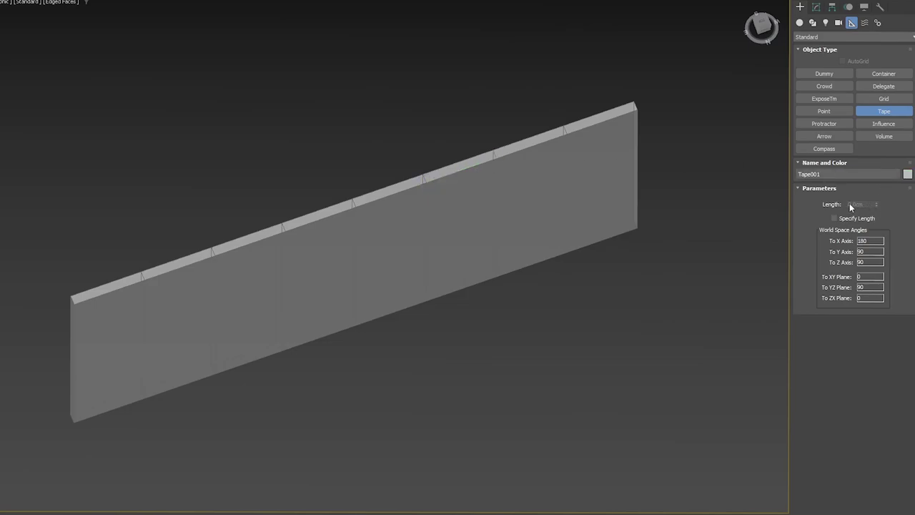
# Isolate the segmented panel together with the long window closet to compare their proportions
pyautogui.click(482, 219)
pyautogui.keyDown('ctrl'); pyautogui.click(598, 286); pyautogui.keyUp('ctrl')
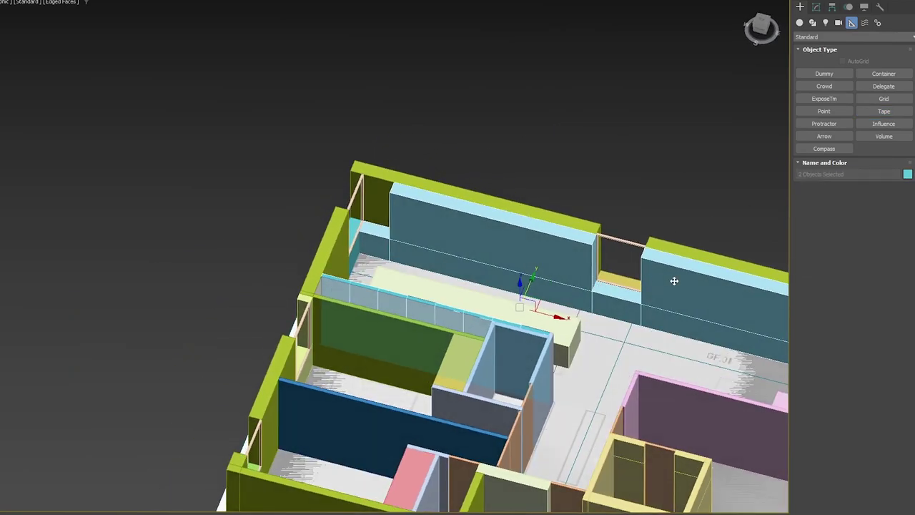
pyautogui.hotkey('alt', 'q')
pyautogui.keyDown('alt'); pyautogui.moveTo(634, 244); pyautogui.dragTo(494, 188, button='middle'); pyautogui.keyUp('alt')
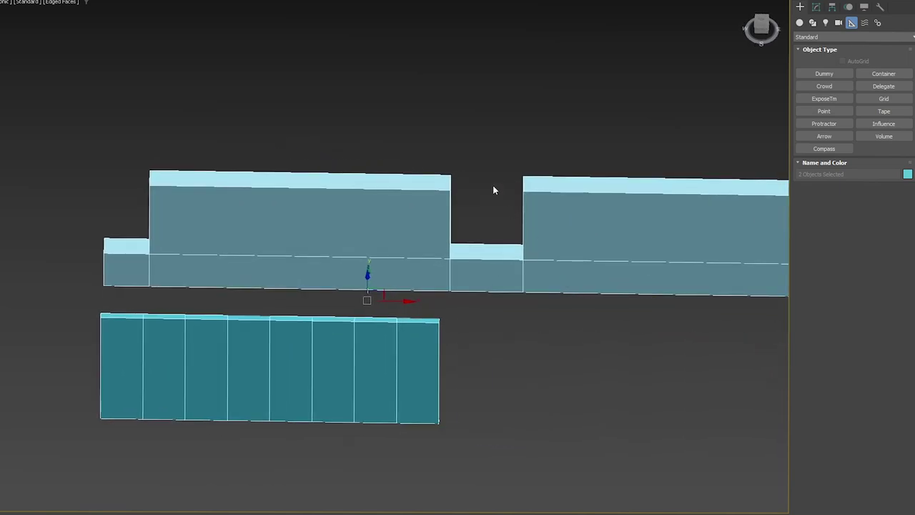
pyautogui.click(327, 260)
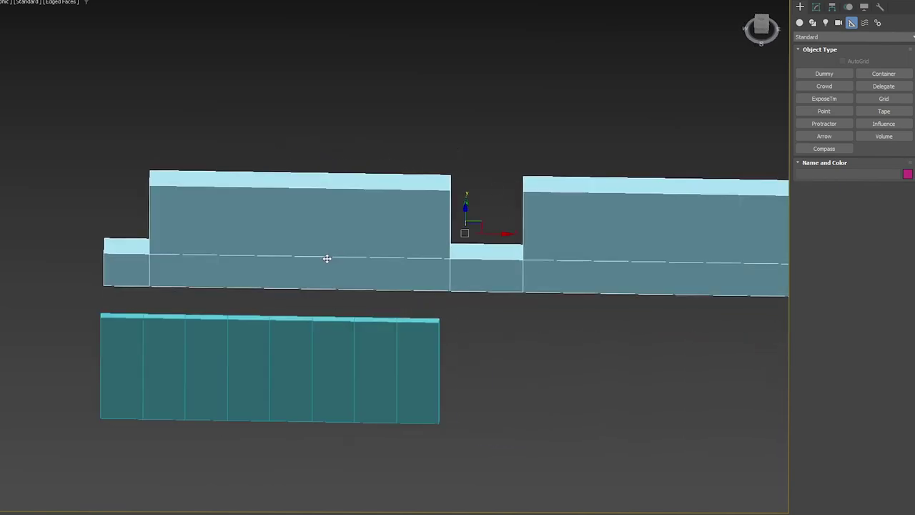
pyautogui.keyDown('alt'); pyautogui.moveTo(326, 260); pyautogui.dragTo(469, 164, button='middle'); pyautogui.keyUp('alt')
pyautogui.scroll(-1, 470, 164)
# Measure the window closet's tall section with a temporary box, and study the closet fronts in the interior reference photos
pyautogui.click(800, 23)
pyautogui.click(824, 74)
pyautogui.moveTo(459, 281); pyautogui.dragTo(241, 360)
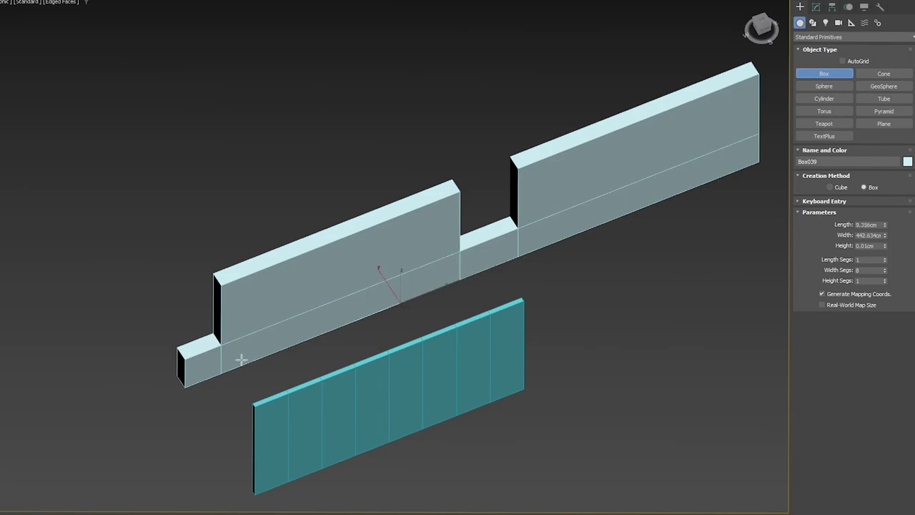
pyautogui.moveTo(230, 377); pyautogui.dragTo(271, 333, button='middle')
pyautogui.rightClick(343, 304)
pyautogui.hotkey('alt', 'Tab')
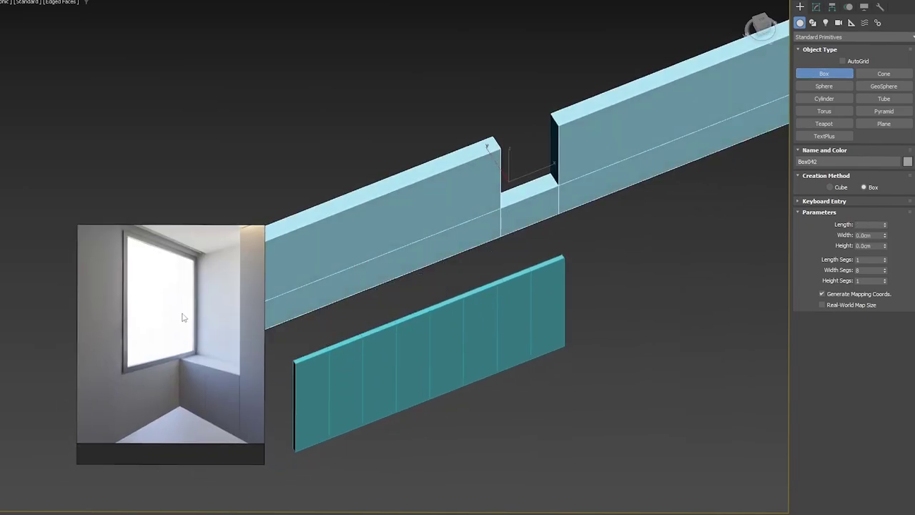
pyautogui.scroll(4, 185, 379)
pyautogui.moveTo(201, 386); pyautogui.dragTo(125, 331, button='middle')
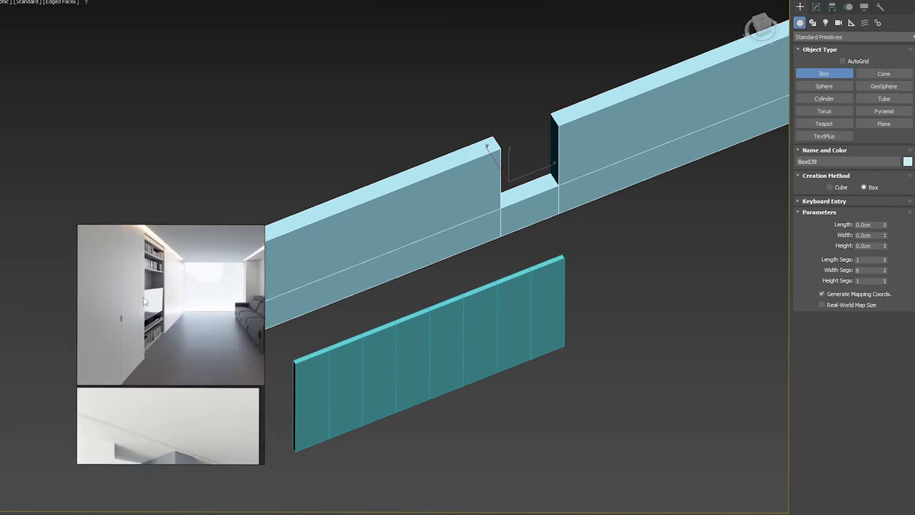
pyautogui.moveTo(381, 170); pyautogui.dragTo(458, 151, button='middle')
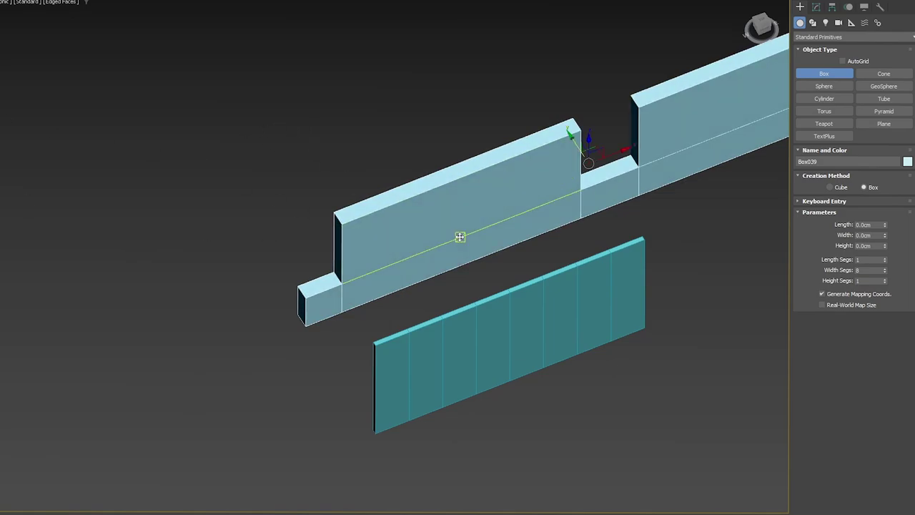
# End isolation and move the segmented front panel Box041 from the Kitchen layer to the Closets layer
pyautogui.press('w')
pyautogui.hotkey('alt', 'q')
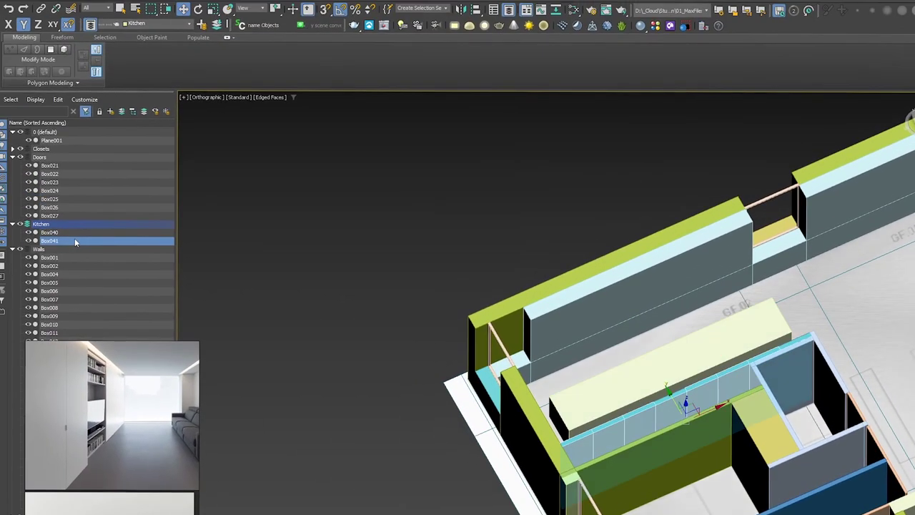
pyautogui.moveTo(74, 241); pyautogui.dragTo(46, 150)
# Select the window closet's six front polygons and clone them out in front of it as a separate object
pyautogui.keyDown('alt'); pyautogui.moveTo(533, 243); pyautogui.dragTo(575, 252, button='middle'); pyautogui.keyUp('alt')
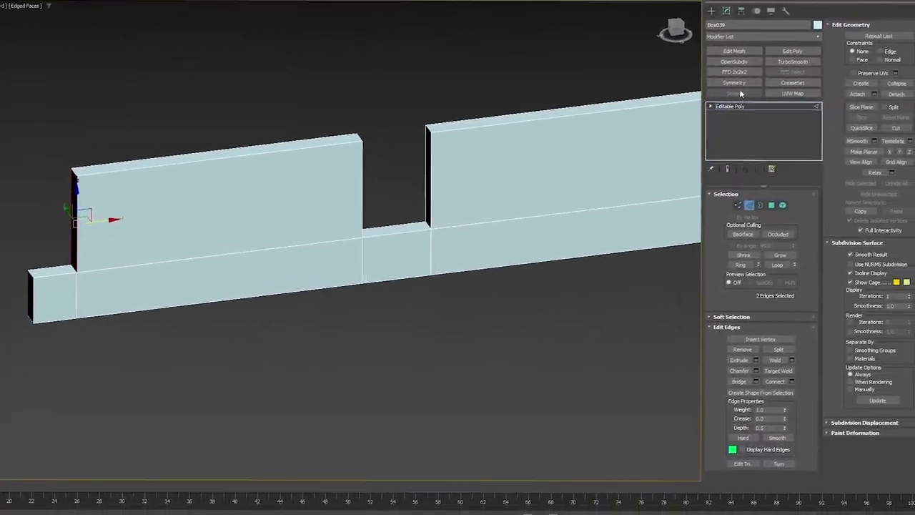
pyautogui.click(735, 104)
pyautogui.press('2')
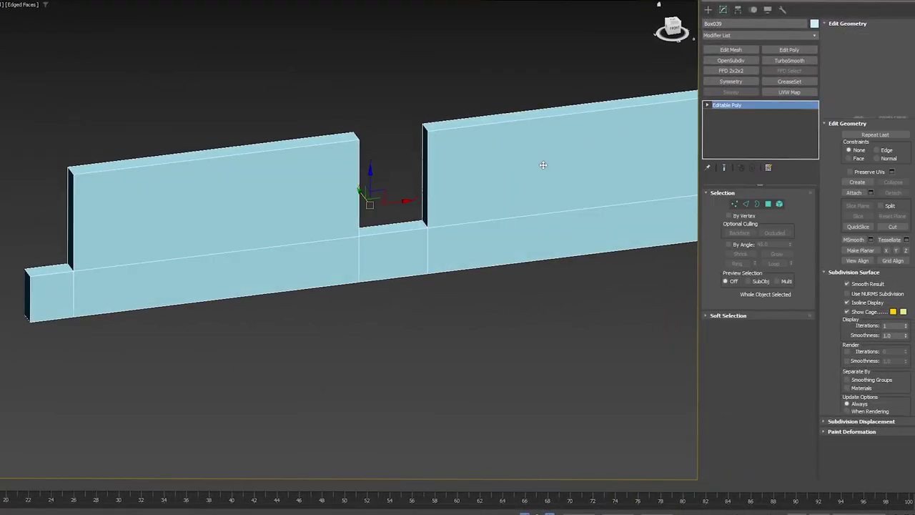
pyautogui.press('4')
pyautogui.moveTo(579, 227); pyautogui.dragTo(395, 226, button='middle')
pyautogui.click(343, 194)
pyautogui.keyDown('ctrl'); pyautogui.click(299, 248); pyautogui.keyUp('ctrl')
pyautogui.keyDown('ctrl'); pyautogui.click(220, 261); pyautogui.keyUp('ctrl')
pyautogui.keyDown('ctrl'); pyautogui.click(123, 274); pyautogui.keyUp('ctrl')
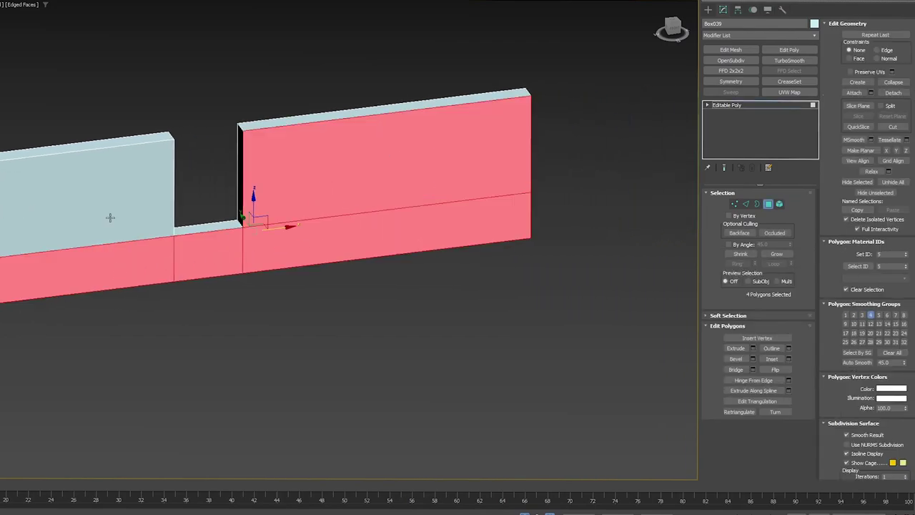
pyautogui.keyDown('ctrl'); pyautogui.click(112, 217); pyautogui.keyUp('ctrl')
pyautogui.keyDown('alt'); pyautogui.moveTo(113, 217); pyautogui.dragTo(256, 237, button='middle'); pyautogui.keyUp('alt')
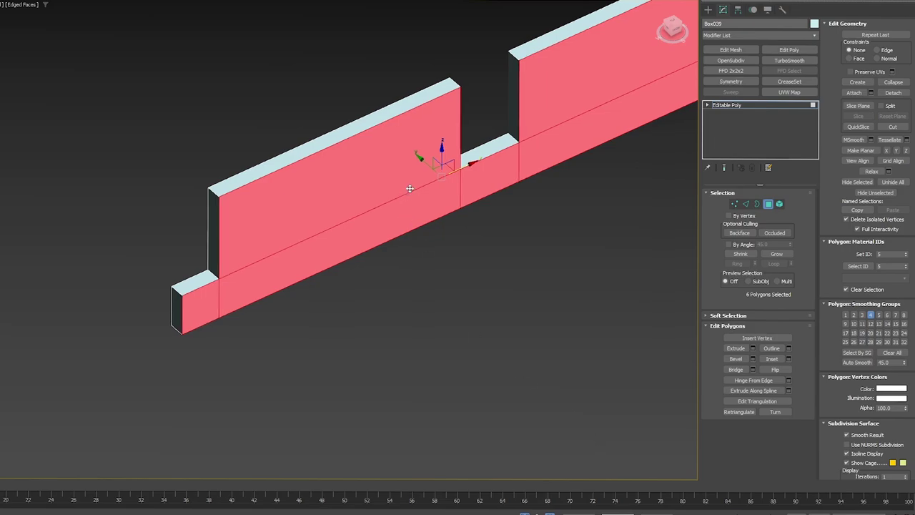
pyautogui.keyDown('alt'); pyautogui.moveTo(409, 188); pyautogui.dragTo(429, 180, button='middle'); pyautogui.keyUp('alt')
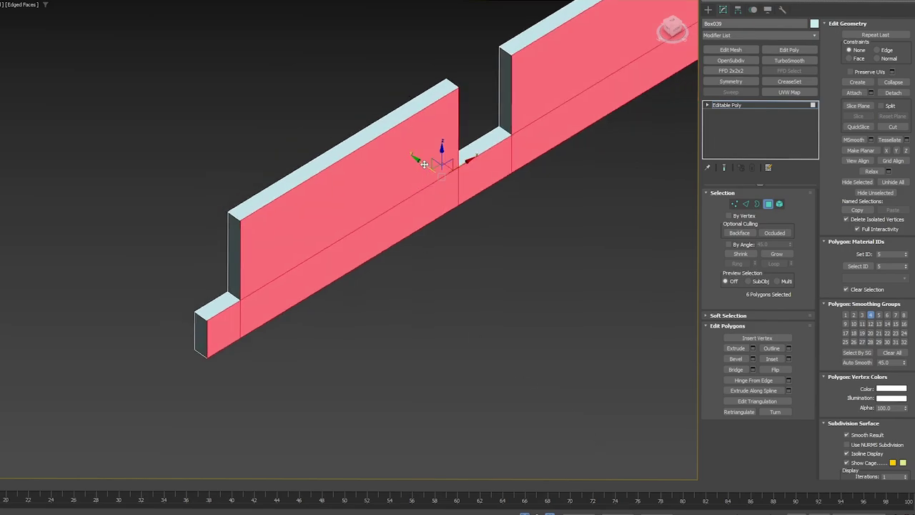
pyautogui.moveTo(424, 164)
pyautogui.keyDown('shift'); pyautogui.mouseDown()
pyautogui.moveTo(462, 214)
pyautogui.moveTo(483, 202)
pyautogui.mouseUp(); pyautogui.keyUp('shift')
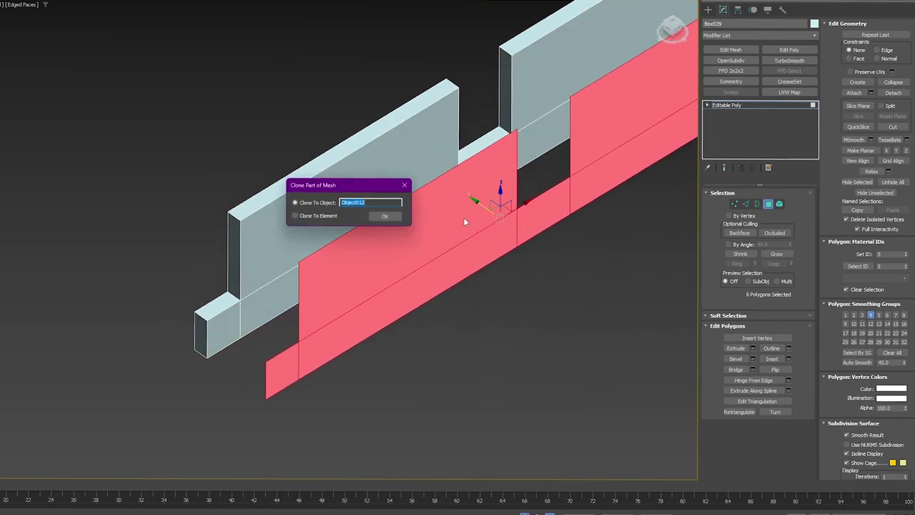
pyautogui.click(394, 216)
# Apply a Shell modifier to the cloned closet front
pyautogui.click(518, 200)
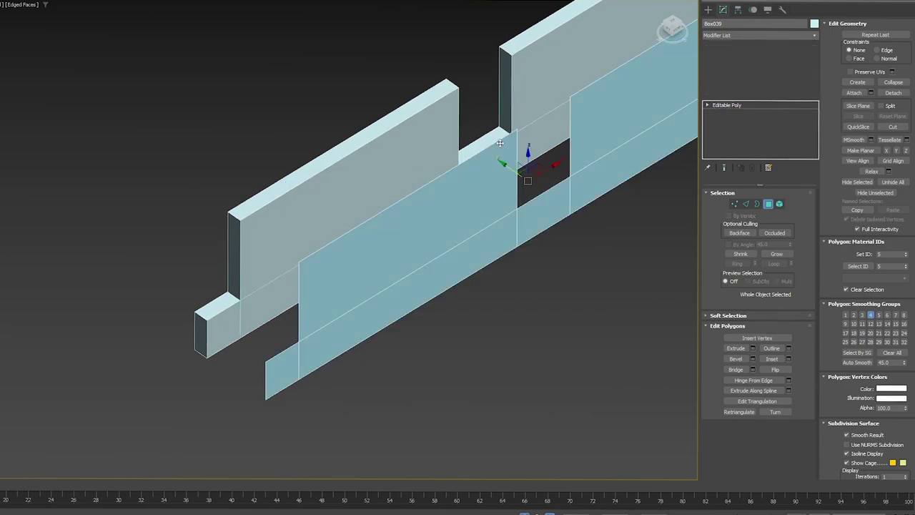
pyautogui.moveTo(684, 92); pyautogui.dragTo(548, 188, button='middle')
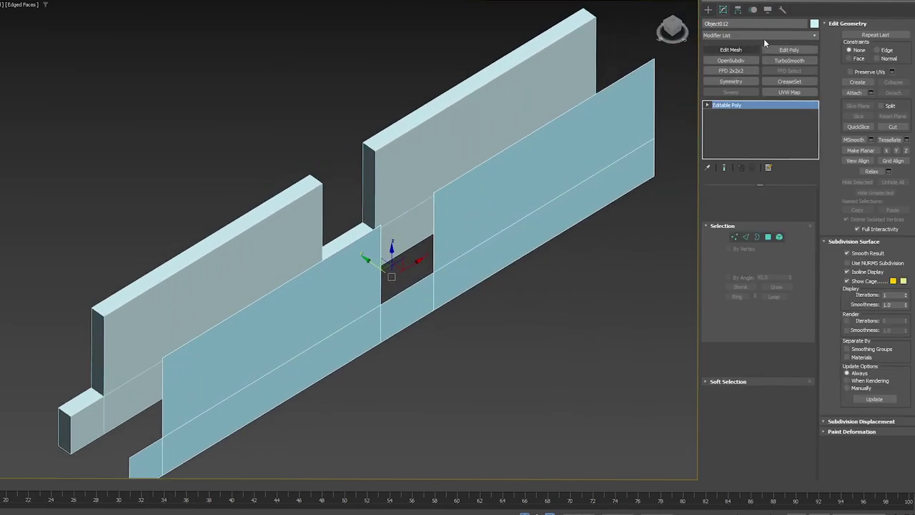
pyautogui.click(764, 37)
pyautogui.click(764, 35)
pyautogui.scroll(-5, 764, 41)
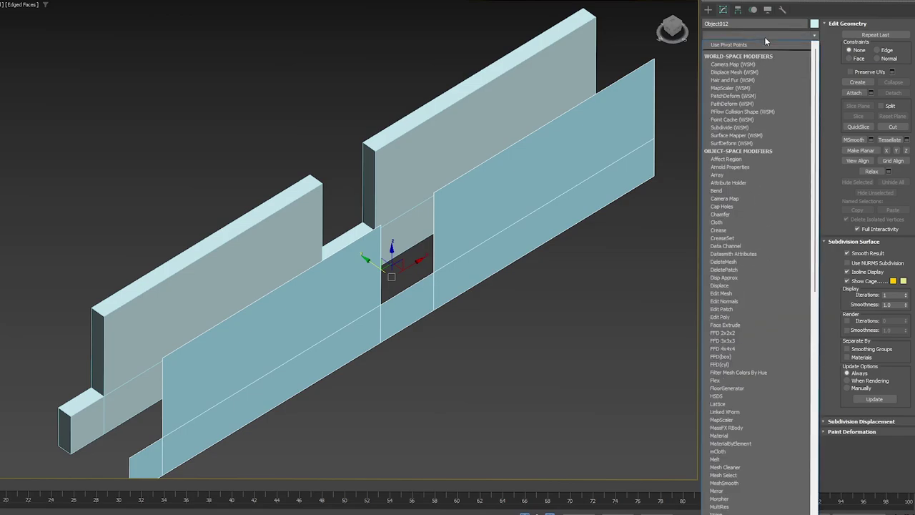
pyautogui.write('sh')
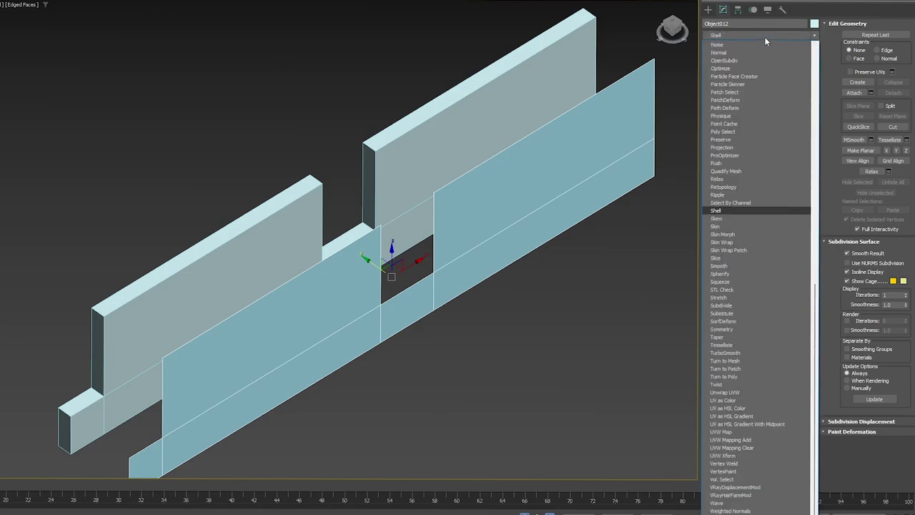
pyautogui.press('Return')
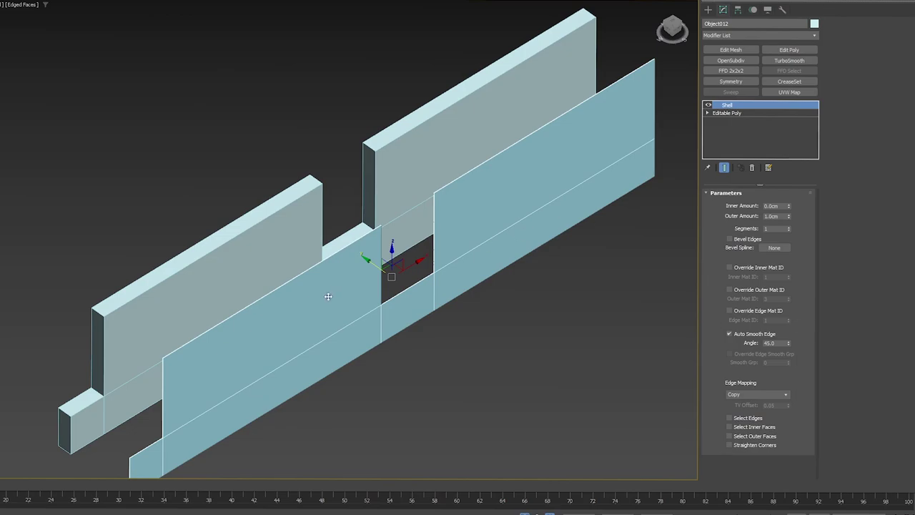
# Set the Shell's outer amount on the cloned closet front to 2 cm
pyautogui.scroll(4, 331, 296)
pyautogui.moveTo(331, 296); pyautogui.dragTo(504, 150, button='middle')
pyautogui.scroll(2, 202, 239)
pyautogui.scroll(3, 190, 256)
pyautogui.moveTo(190, 256); pyautogui.dragTo(470, 131, button='middle')
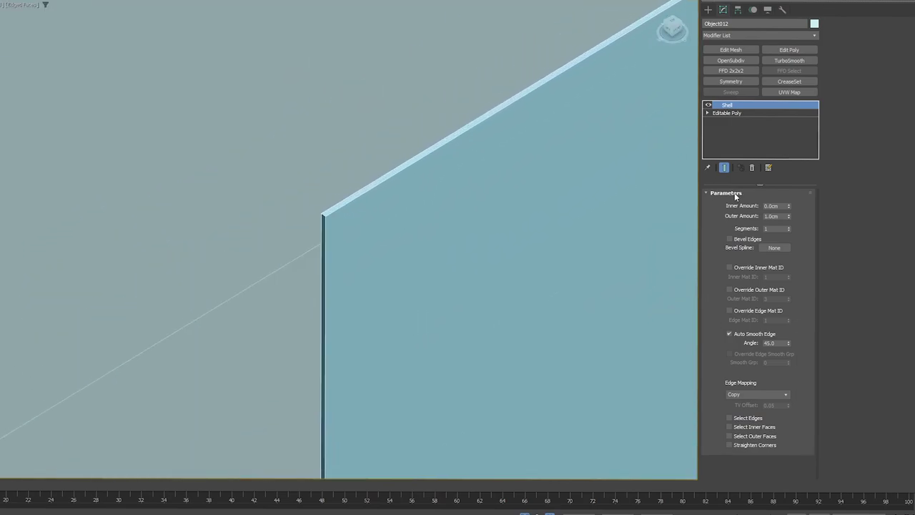
pyautogui.press('Return')
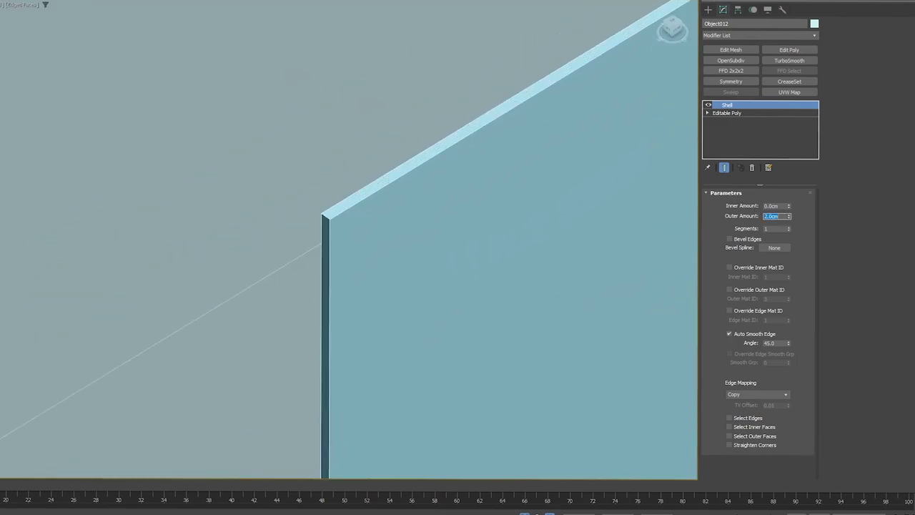
# Move the shelled front back against the window closet, snapping it to the closet's corner
pyautogui.scroll(-5, 532, 232)
pyautogui.moveTo(533, 232); pyautogui.dragTo(351, 236, button='middle')
pyautogui.scroll(-1, 491, 216)
pyautogui.moveTo(491, 216); pyautogui.dragTo(308, 307, button='middle')
pyautogui.scroll(-1, 293, 301)
pyautogui.press('space')
pyautogui.moveTo(424, 177); pyautogui.dragTo(383, 145)
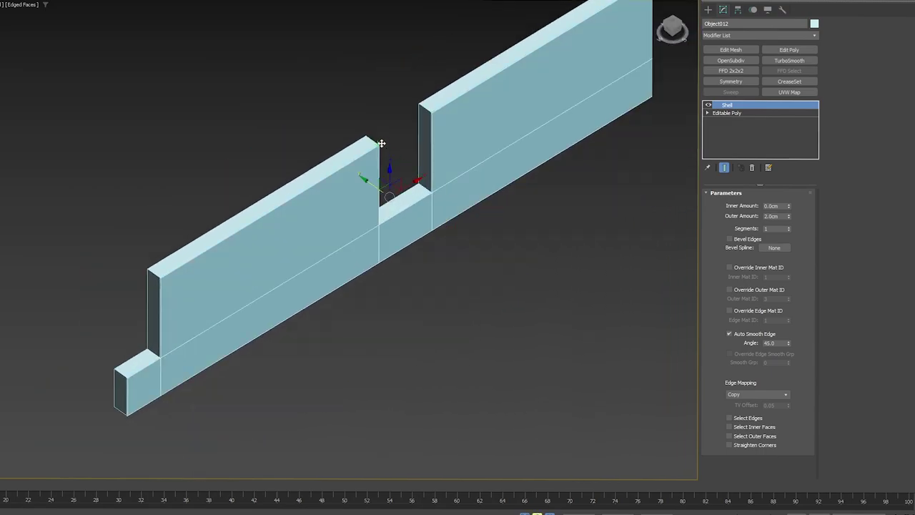
# On the Editable Poly level beneath the Shell, connect the edges of the front's short end section with one vertical edge
pyautogui.scroll(5, 381, 143)
pyautogui.click(343, 209)
pyautogui.scroll(-2, 341, 212)
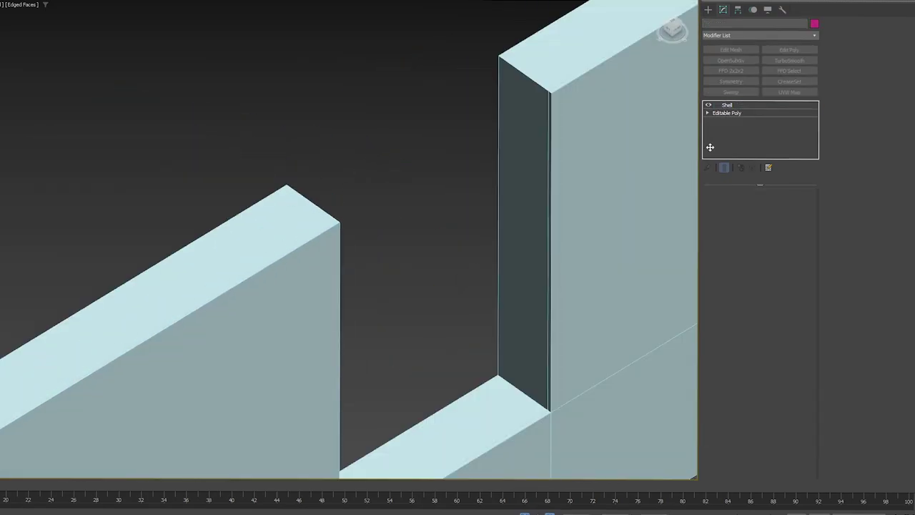
pyautogui.click(743, 114)
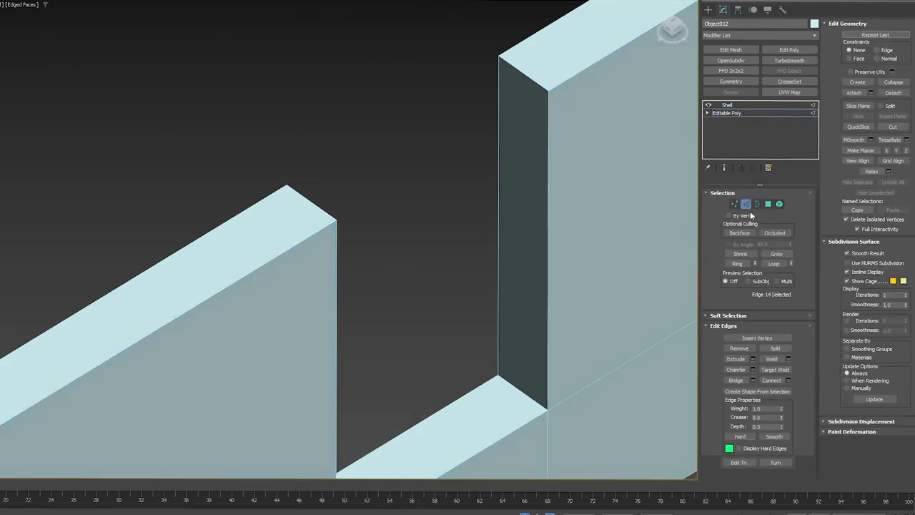
pyautogui.scroll(-3, 390, 217)
pyautogui.moveTo(390, 217); pyautogui.dragTo(431, 117, button='middle')
pyautogui.scroll(-5, 369, 179)
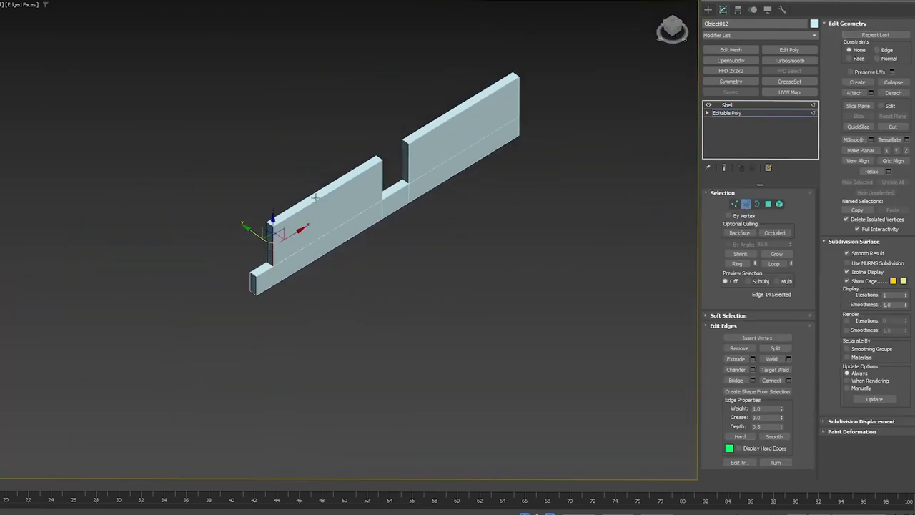
pyautogui.scroll(4, 326, 169)
pyautogui.keyDown('alt'); pyautogui.moveTo(327, 170); pyautogui.dragTo(239, 243, button='middle'); pyautogui.keyUp('alt')
pyautogui.moveTo(239, 243); pyautogui.dragTo(315, 66, button='middle')
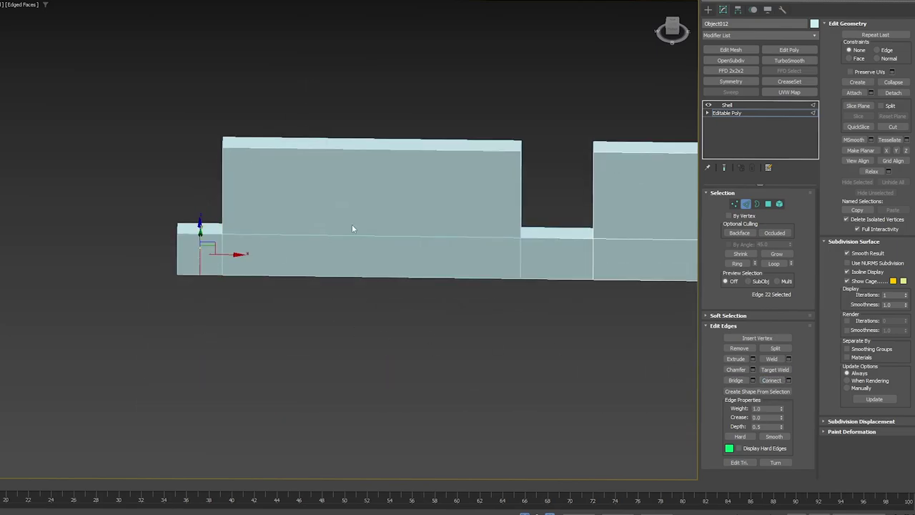
# Connect the horizontal edges of both tall sections of the shelled front using 6 segments
pyautogui.moveTo(408, 279); pyautogui.dragTo(409, 279)
pyautogui.moveTo(462, 348); pyautogui.dragTo(384, 321, button='middle')
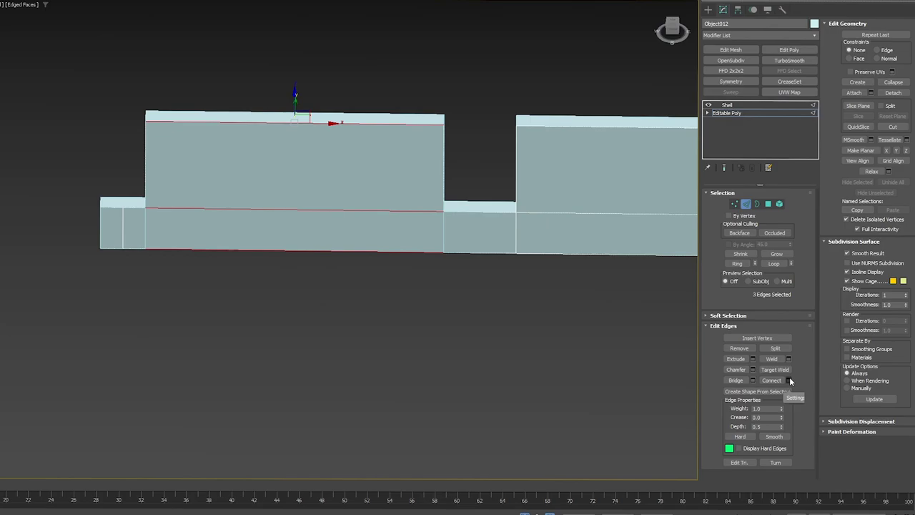
pyautogui.click(787, 380)
pyautogui.moveTo(319, 244); pyautogui.dragTo(318, 242)
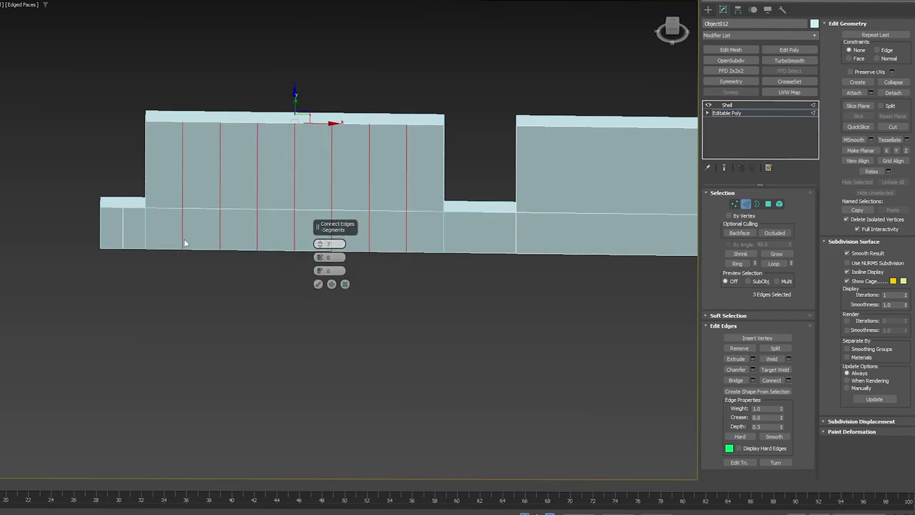
pyautogui.scroll(3, 121, 235)
pyautogui.scroll(-6, 255, 214)
pyautogui.moveTo(253, 215); pyautogui.dragTo(152, 234, button='middle')
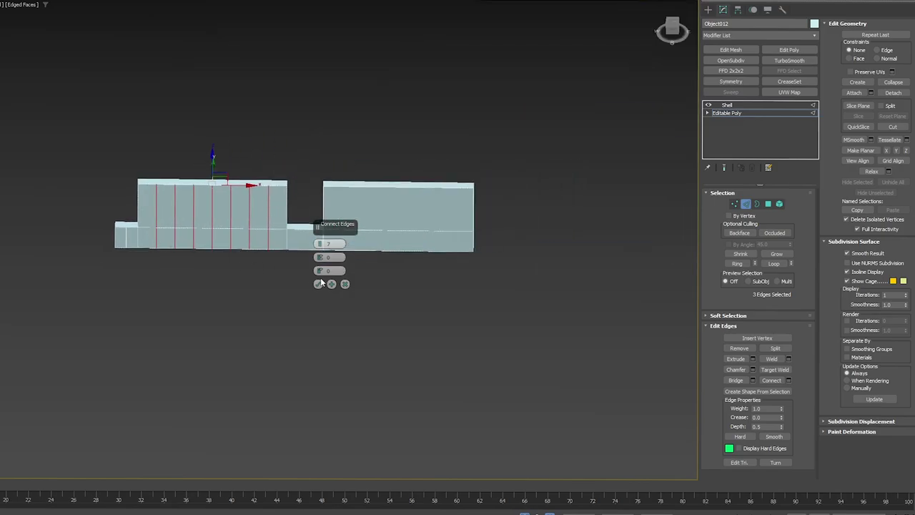
pyautogui.moveTo(320, 242); pyautogui.dragTo(319, 243)
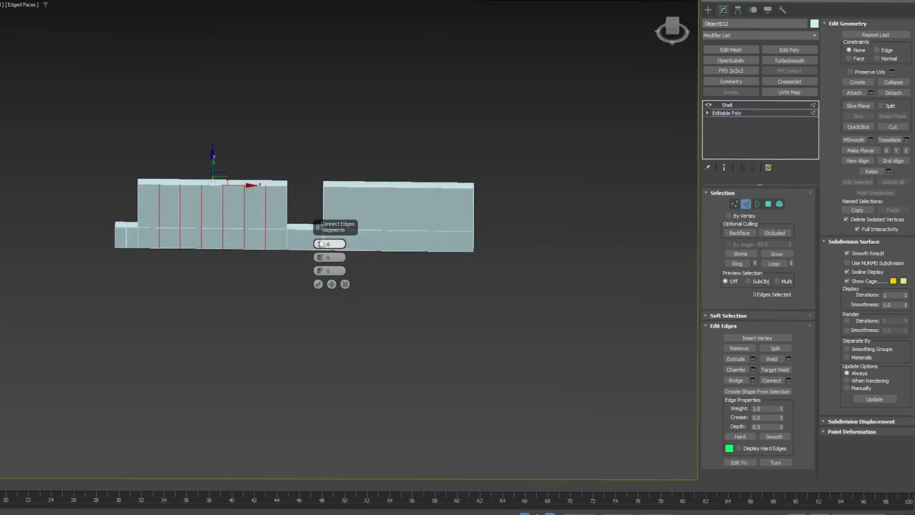
pyautogui.keyDown('ctrl'); pyautogui.click(391, 229); pyautogui.keyUp('ctrl')
pyautogui.scroll(4, 386, 300)
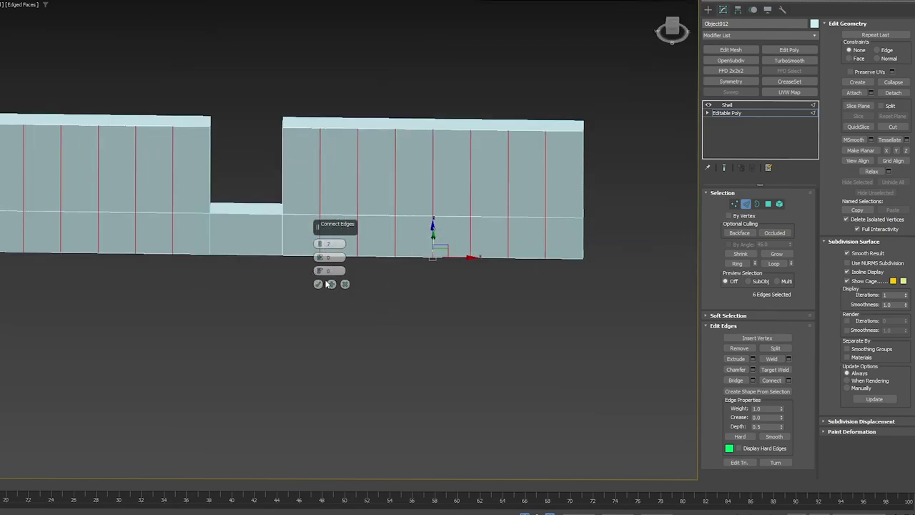
pyautogui.moveTo(321, 245); pyautogui.dragTo(322, 249)
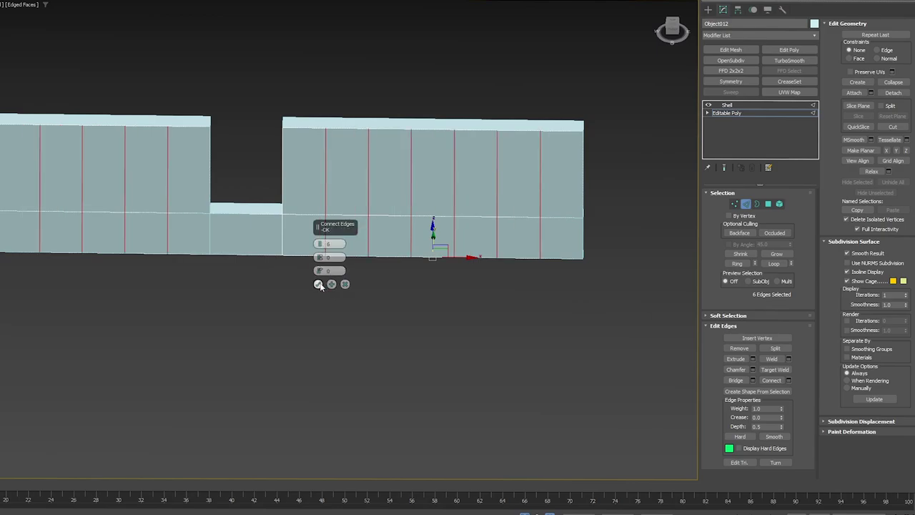
# Connect the two horizontal edges of the short middle section with 1 segment
pyautogui.click(248, 254)
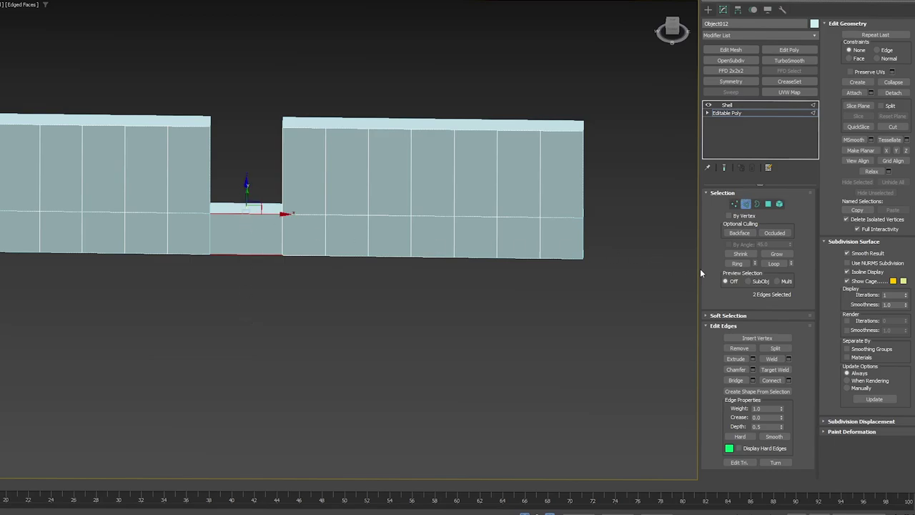
pyautogui.click(789, 380)
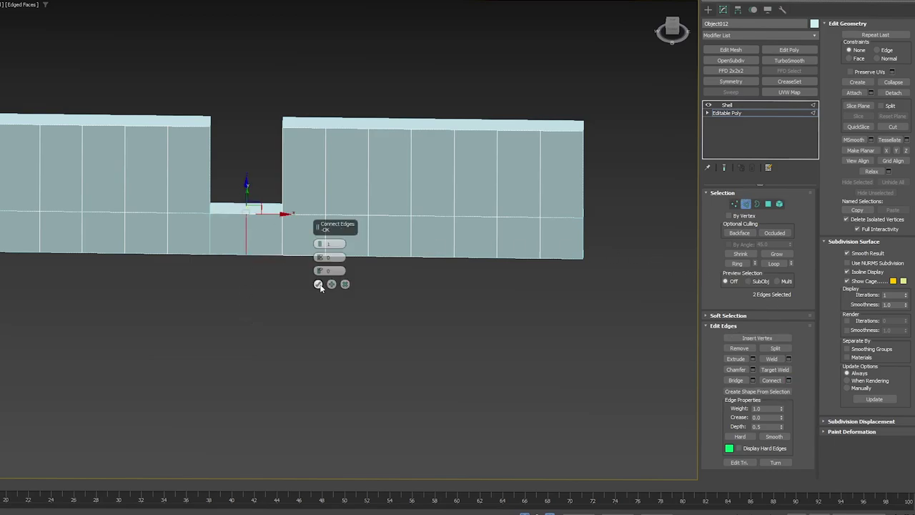
pyautogui.click(319, 285)
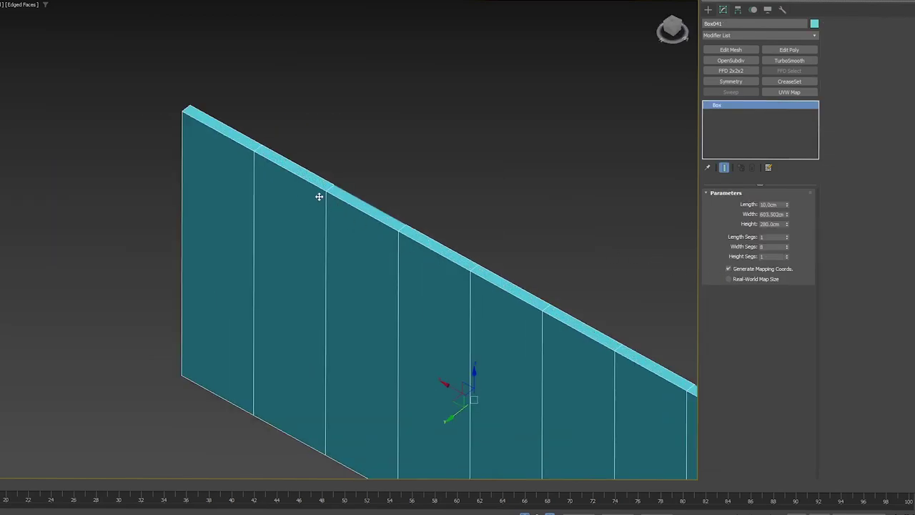
# Create a wall-height closet box about 68 × 183 cm against the pink wall in room GF.09, following the floor plan
pyautogui.scroll(-5, 319, 196)
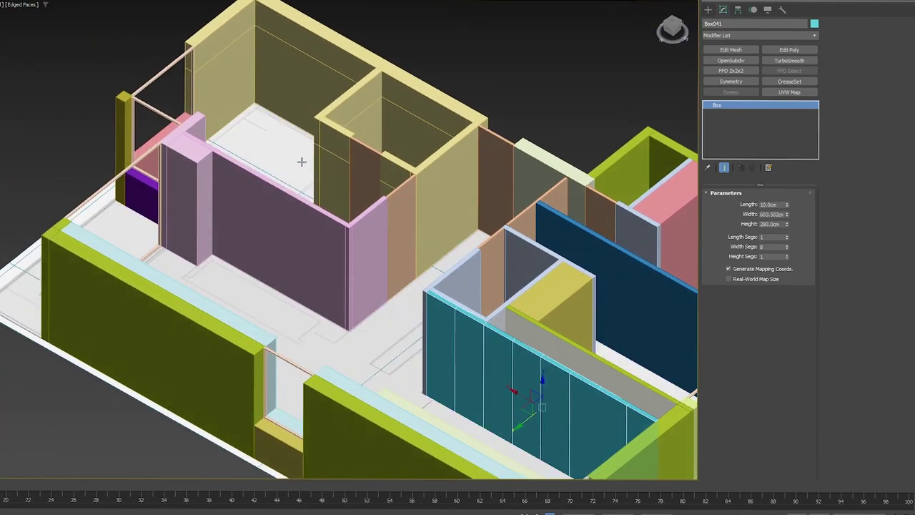
pyautogui.keyDown('alt'); pyautogui.moveTo(302, 160); pyautogui.dragTo(321, 244, button='middle'); pyautogui.keyUp('alt')
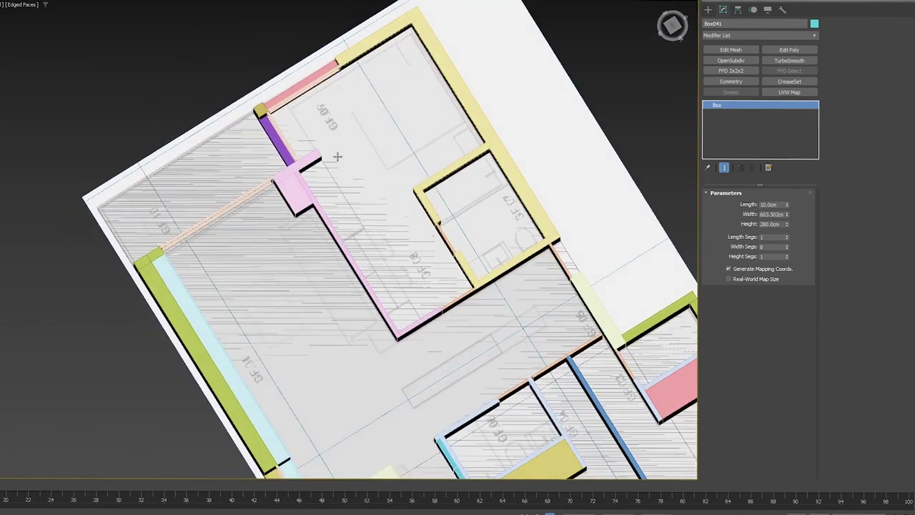
pyautogui.keyDown('alt'); pyautogui.moveTo(337, 157); pyautogui.dragTo(180, 182, button='middle'); pyautogui.keyUp('alt')
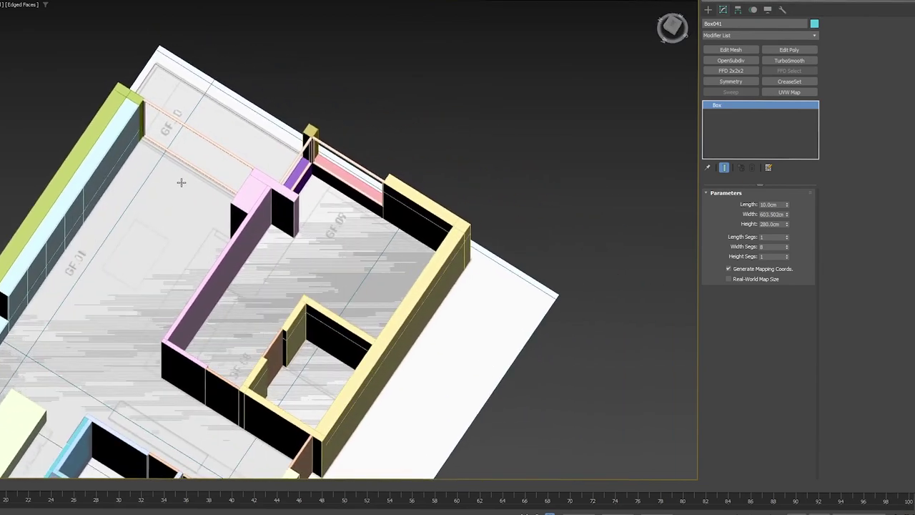
pyautogui.scroll(4, 180, 183)
pyautogui.click(708, 10)
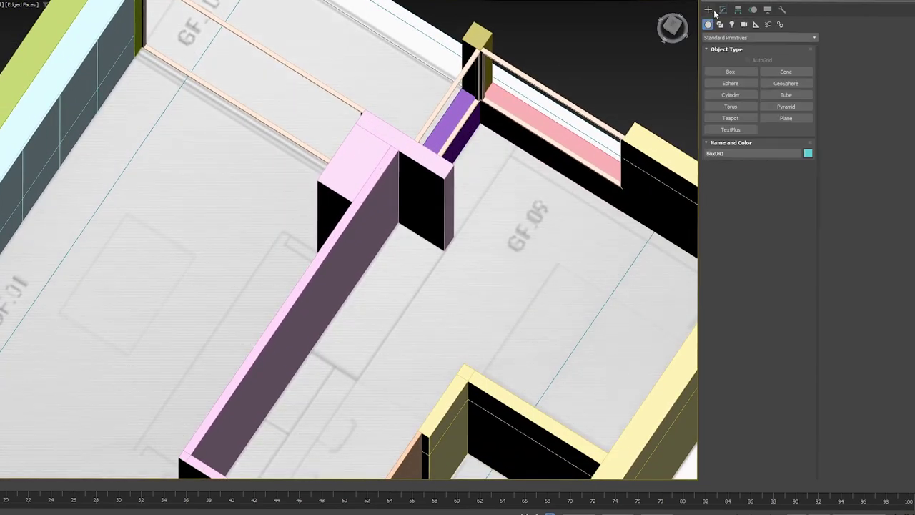
pyautogui.click(731, 71)
pyautogui.scroll(2, 570, 323)
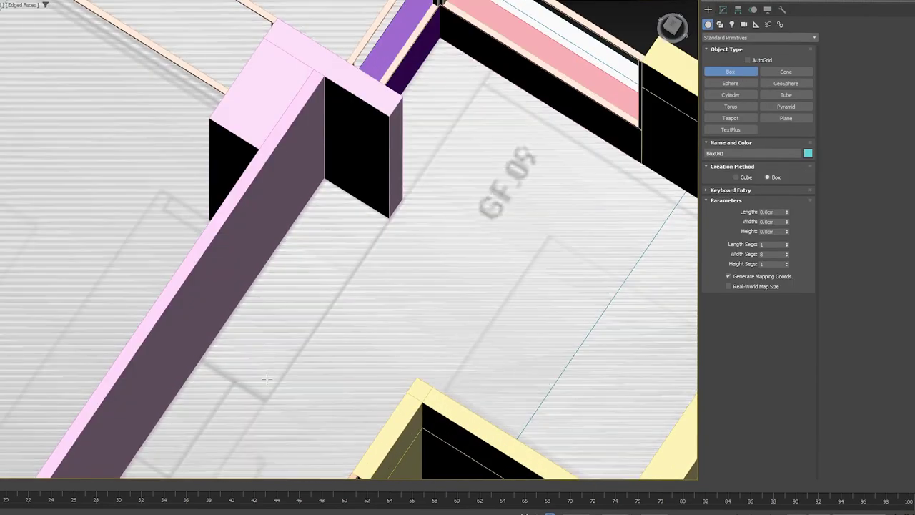
pyautogui.moveTo(265, 403); pyautogui.dragTo(321, 178)
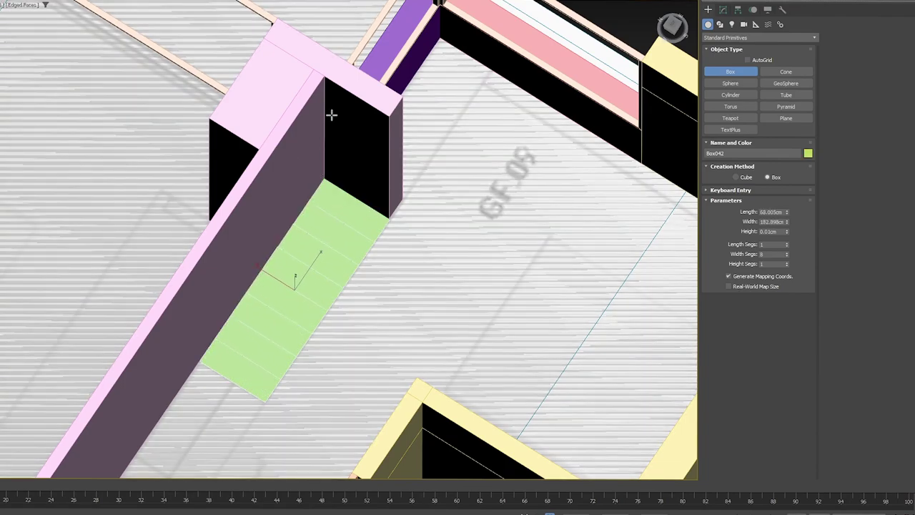
pyautogui.click(326, 78)
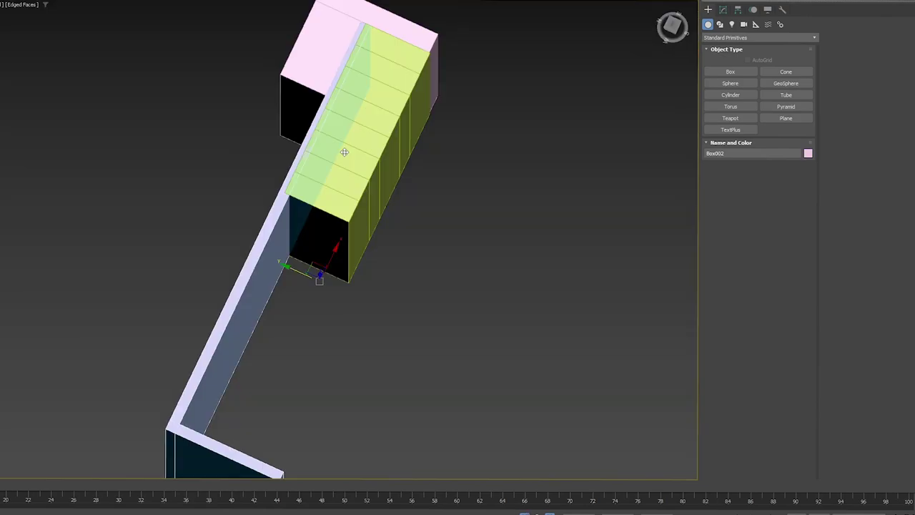
# Try moving the new closet box away from the wall, and undo the move
pyautogui.click(344, 152)
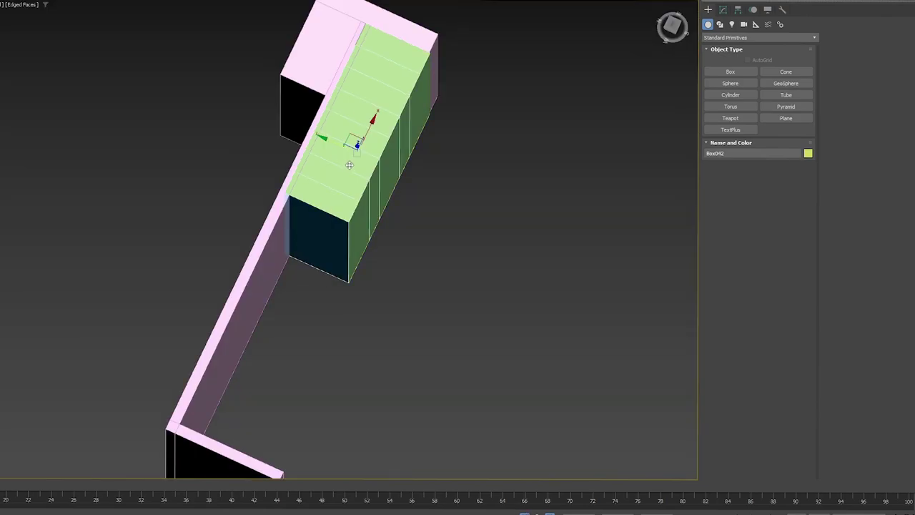
pyautogui.moveTo(322, 137); pyautogui.dragTo(388, 129)
pyautogui.hotkey('ctrl', 'z')
# Create a replacement closet box about 63 × 183 × 280 cm with one width segment, snapped flush to the wall's inner face
pyautogui.click(731, 71)
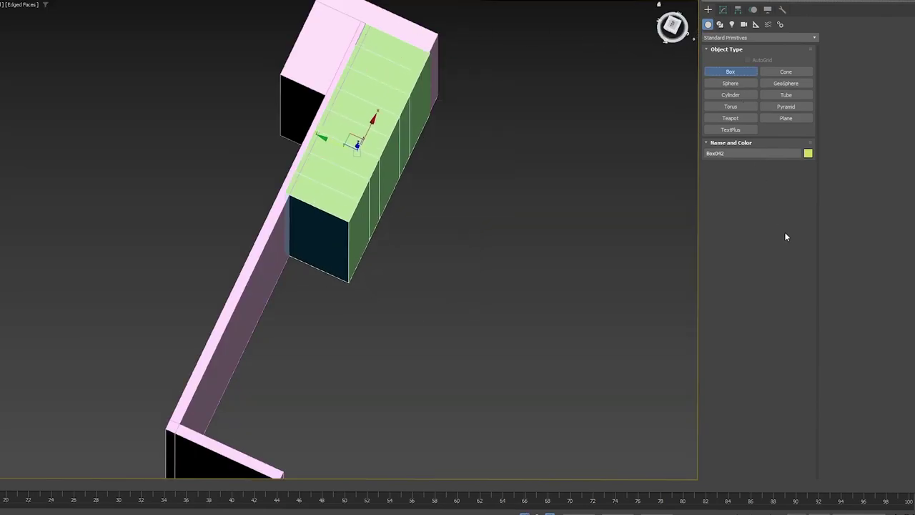
pyautogui.press('F3')
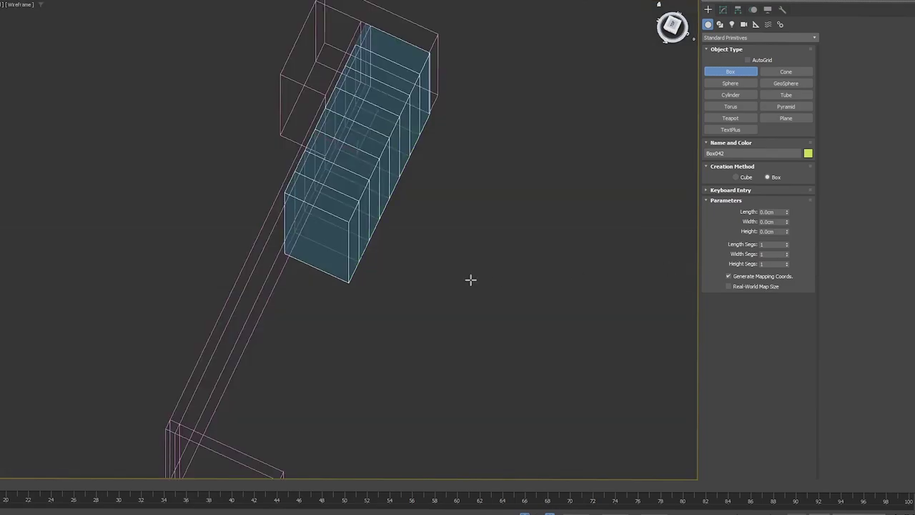
pyautogui.moveTo(349, 283); pyautogui.dragTo(368, 88)
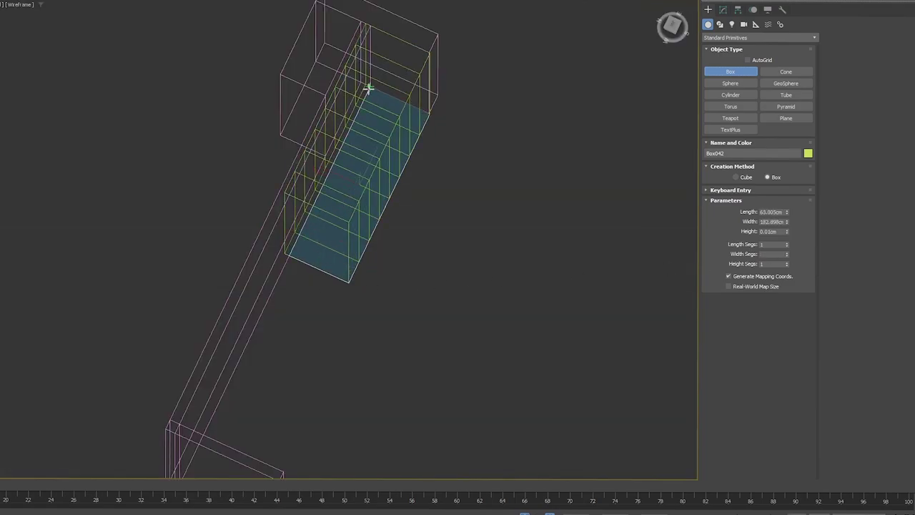
pyautogui.click(372, 26)
pyautogui.press('F3')
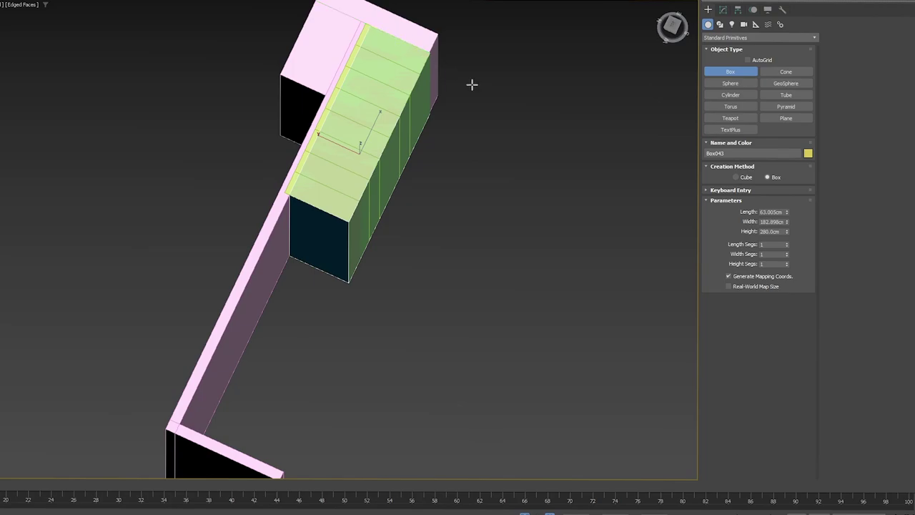
# Delete the first closet box that overlaps the wall, keeping the replacement
pyautogui.press('w')
pyautogui.moveTo(369, 62); pyautogui.dragTo(508, 124)
pyautogui.press('Delete')
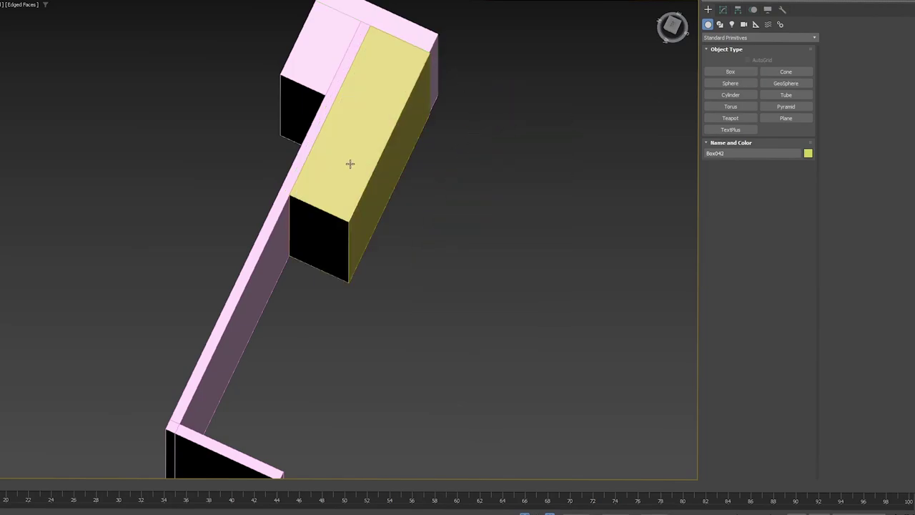
# Set the replacement closet box's width segments to 3 and bring the rest of the apartment back into view
pyautogui.click(351, 164)
pyautogui.keyDown('alt'); pyautogui.moveTo(403, 199); pyautogui.dragTo(572, 114, button='middle'); pyautogui.keyUp('alt')
pyautogui.click(721, 10)
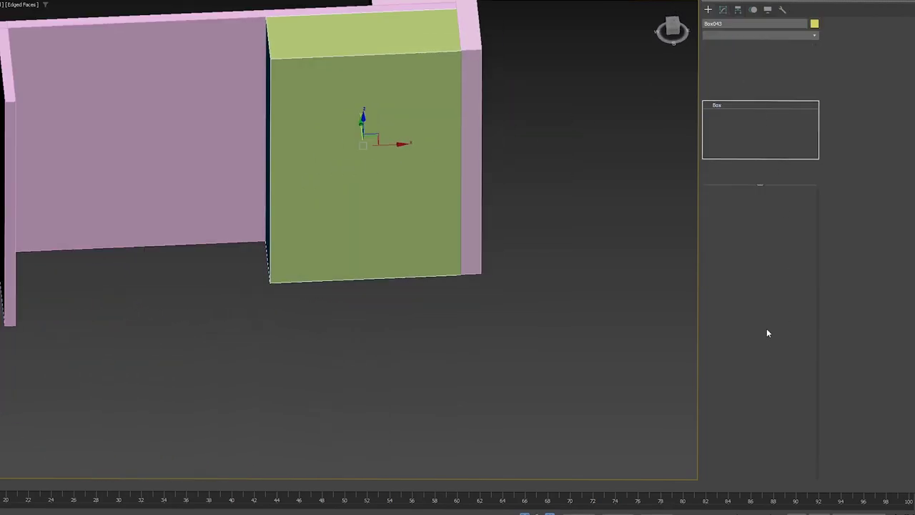
pyautogui.click(786, 245)
pyautogui.click(787, 245)
pyautogui.hotkey('alt', 'q')
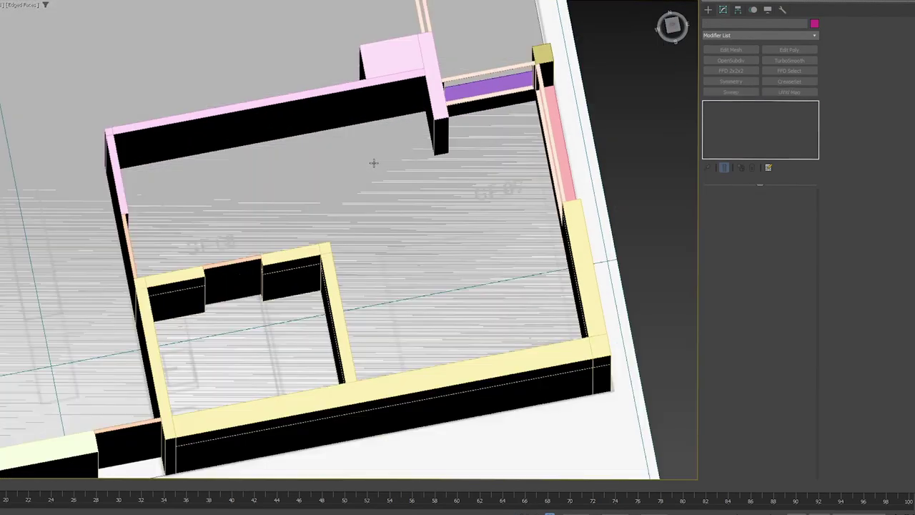
# Clone the closet box along the wall toward room GF.08 and convert the copy to Editable Poly
pyautogui.scroll(3, 367, 161)
pyautogui.scroll(-2, 368, 161)
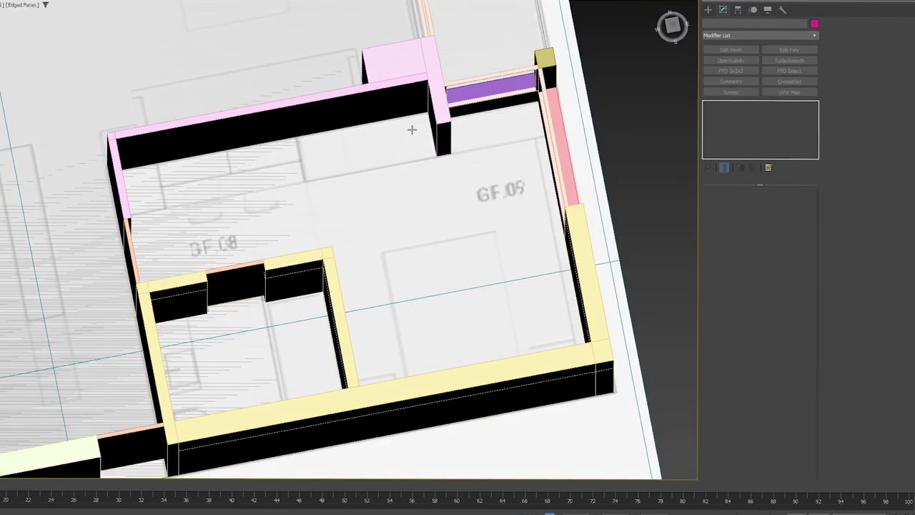
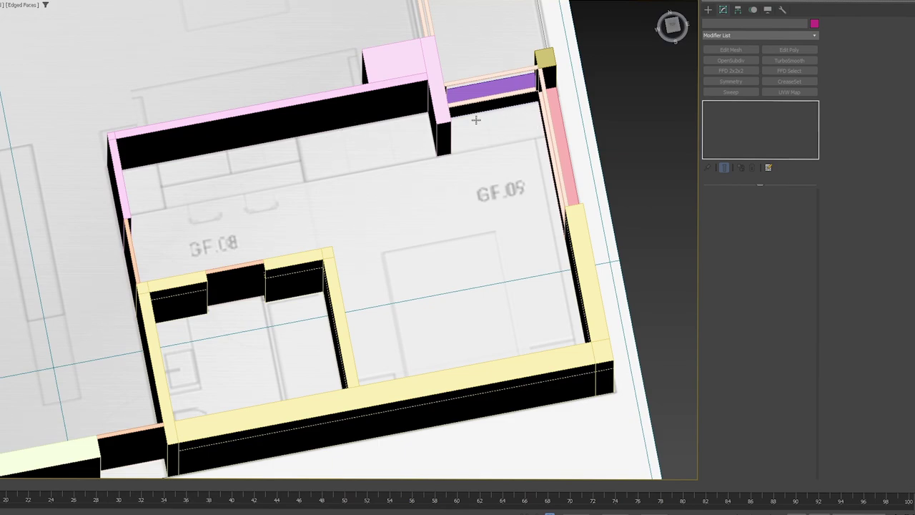
pyautogui.keyDown('alt'); pyautogui.moveTo(487, 127); pyautogui.dragTo(494, 134, button='middle'); pyautogui.keyUp('alt')
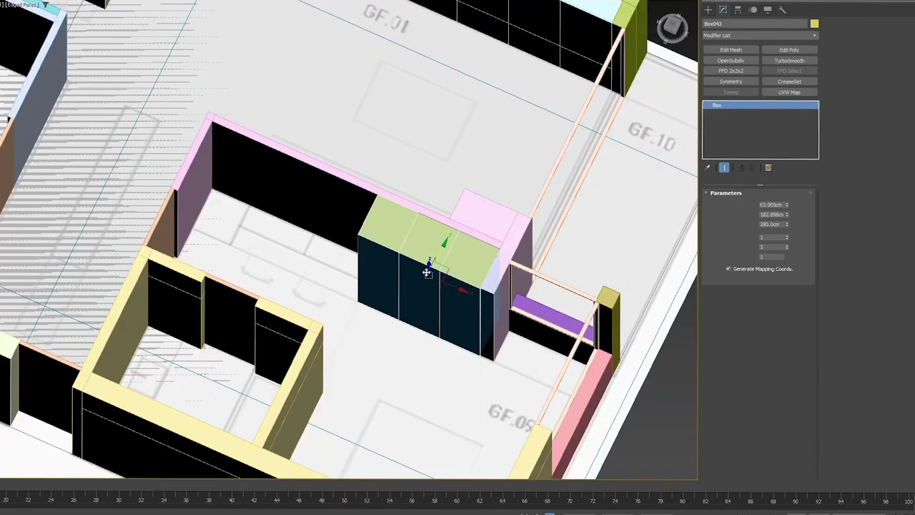
pyautogui.keyDown('shift'); pyautogui.moveTo(424, 277); pyautogui.dragTo(300, 229); pyautogui.keyUp('shift')
pyautogui.hotkey('alt', 'e')
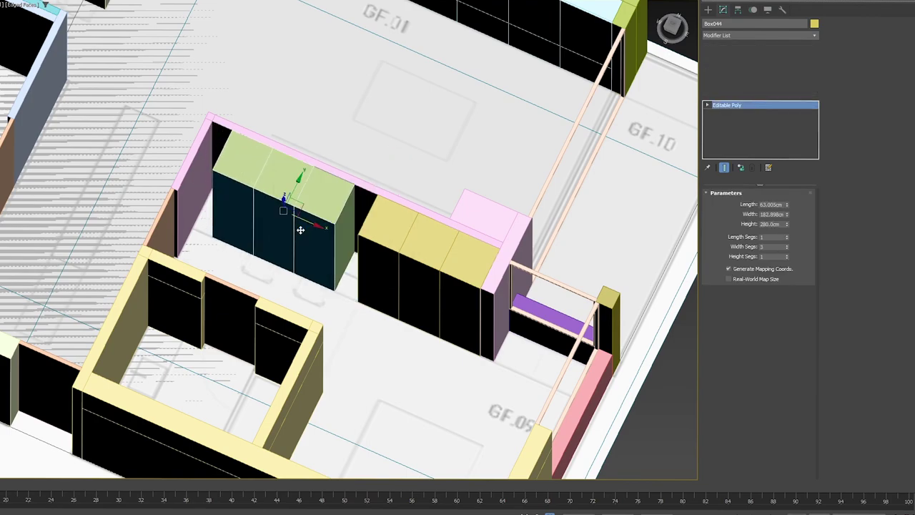
# Delete the polygons of the copied closet's two sections nearest the original, keeping only the far section, and switch to edge editing
pyautogui.press('4')
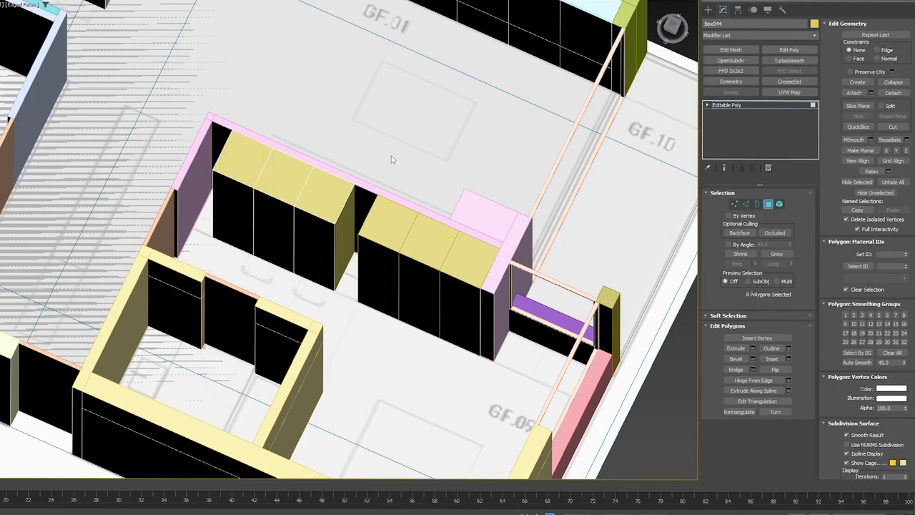
pyautogui.moveTo(292, 318); pyautogui.dragTo(292, 318)
pyautogui.press('F3')
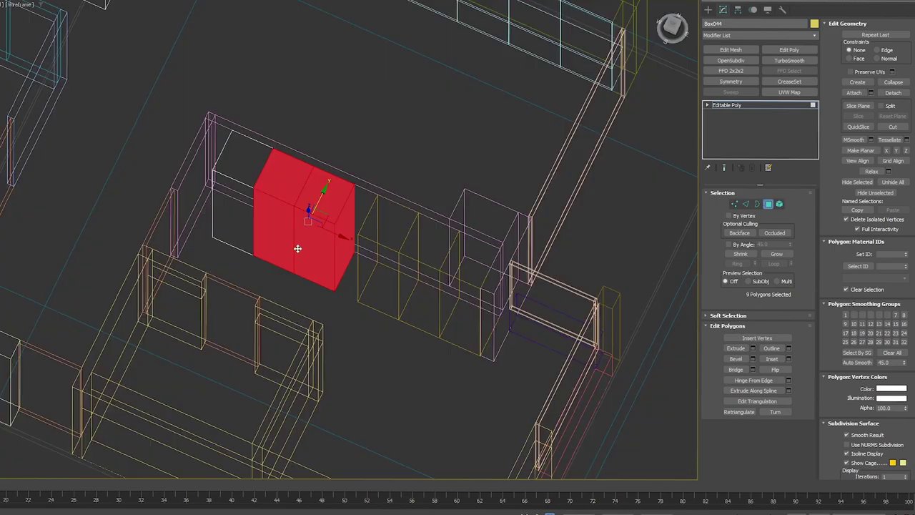
pyautogui.press('Delete')
pyautogui.press('F3')
pyautogui.press('2')
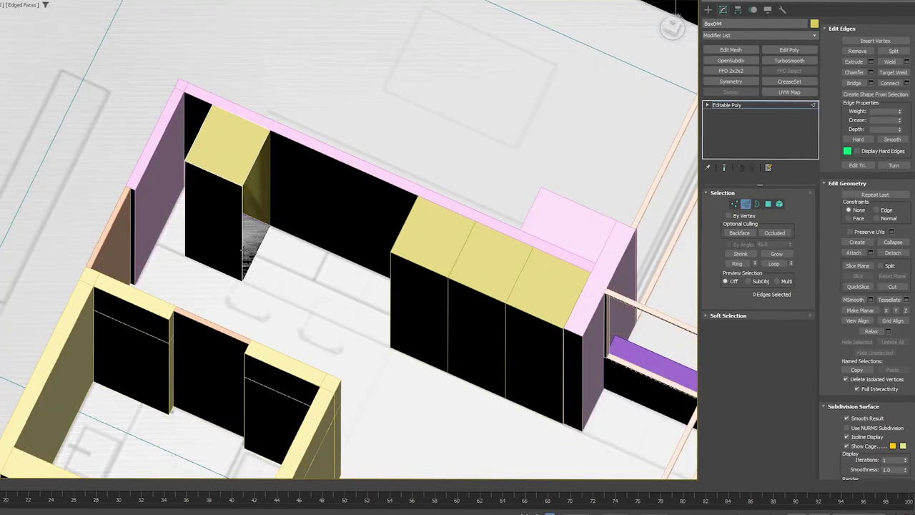
# Cap the open border on the exposed side of the trimmed closet copy in room GF.08
pyautogui.press('3')
pyautogui.click(243, 250)
pyautogui.press('p')
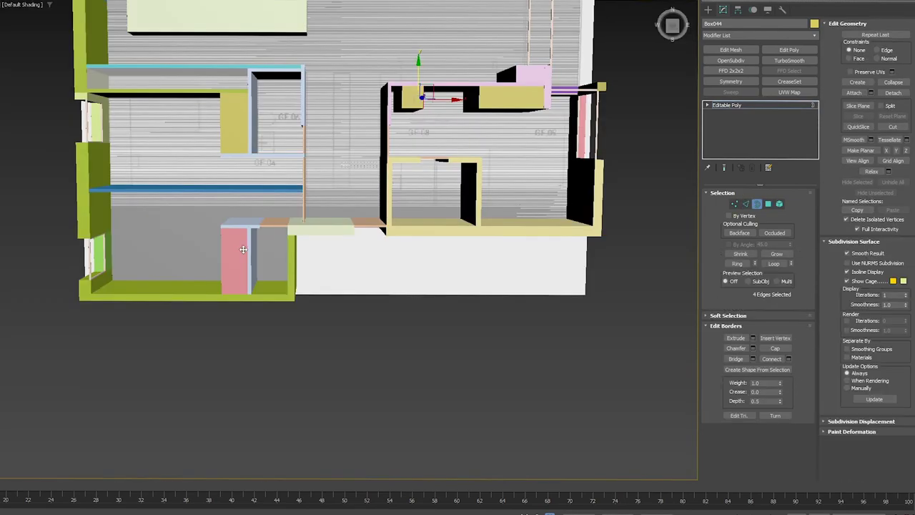
pyautogui.hotkey('shift', 'z')
pyautogui.moveTo(274, 240)
pyautogui.keyDown('alt'); pyautogui.mouseDown(button='middle')
pyautogui.moveTo(312, 204)
pyautogui.moveTo(317, 140)
pyautogui.moveTo(351, 141)
pyautogui.mouseUp(button='middle'); pyautogui.keyUp('alt')
pyautogui.press('3')
# Create a closet box about 49 by 129 cm and 90 cm high below the window between the wall end and corner of GF.09
pyautogui.press('s')
pyautogui.scroll(-4, 312, 93)
pyautogui.keyDown('alt'); pyautogui.moveTo(312, 94); pyautogui.dragTo(329, 150, button='middle'); pyautogui.keyUp('alt')
pyautogui.keyDown('alt'); pyautogui.moveTo(273, 191); pyautogui.dragTo(327, 130, button='middle'); pyautogui.keyUp('alt')
pyautogui.scroll(3, 333, 231)
pyautogui.moveTo(333, 231); pyautogui.dragTo(179, 320, button='middle')
pyautogui.moveTo(194, 235); pyautogui.dragTo(217, 279, button='middle')
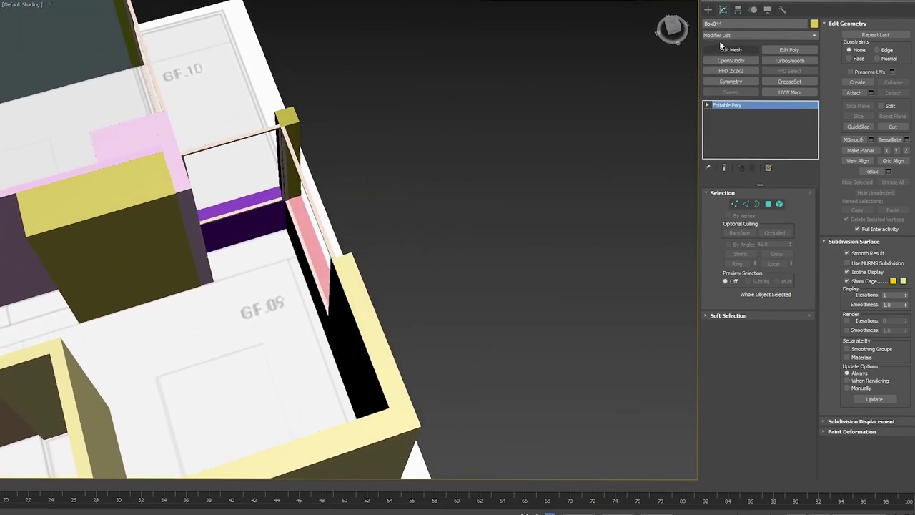
pyautogui.click(707, 9)
pyautogui.scroll(3, 209, 282)
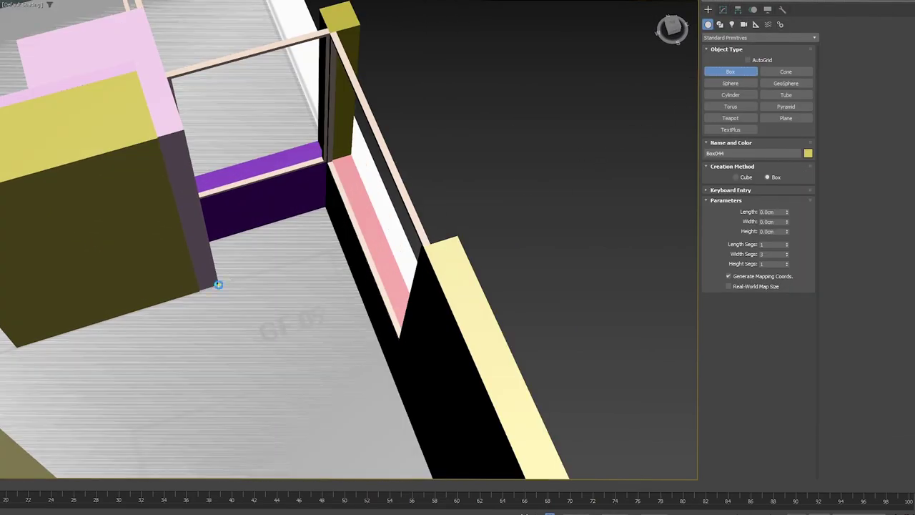
pyautogui.moveTo(218, 283); pyautogui.dragTo(326, 206)
pyautogui.keyDown('alt'); pyautogui.moveTo(326, 205); pyautogui.dragTo(409, 170, button='middle'); pyautogui.keyUp('alt')
pyautogui.click(273, 159)
pyautogui.scroll(3, 273, 158)
pyautogui.scroll(3, 419, 208)
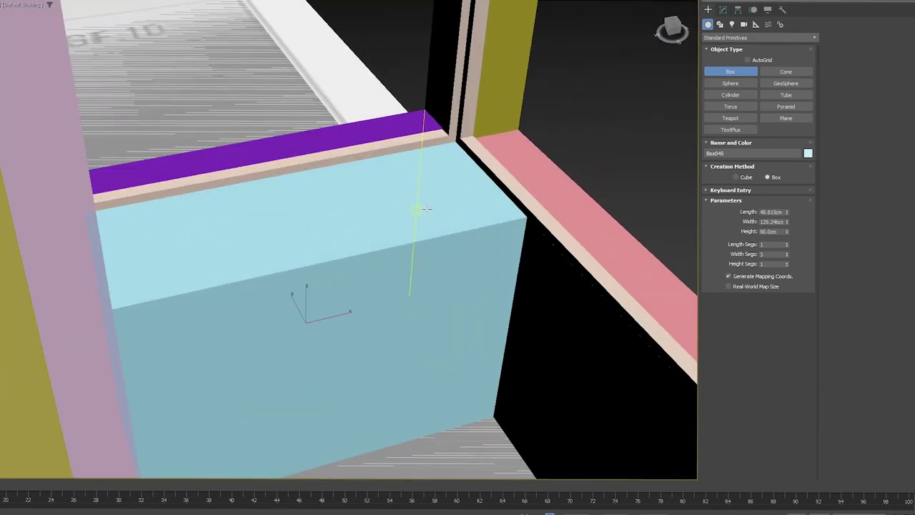
pyautogui.hotkey('ctrl', 'z')
pyautogui.hotkey('ctrl', 'y')
# Create a long, narrow box about 321 by 13.5 cm and 90 cm high along the window wall of GF.09
pyautogui.scroll(-3, 429, 210)
pyautogui.moveTo(429, 211); pyautogui.dragTo(501, 233, button='middle')
pyautogui.moveTo(502, 233); pyautogui.dragTo(294, 231, button='middle')
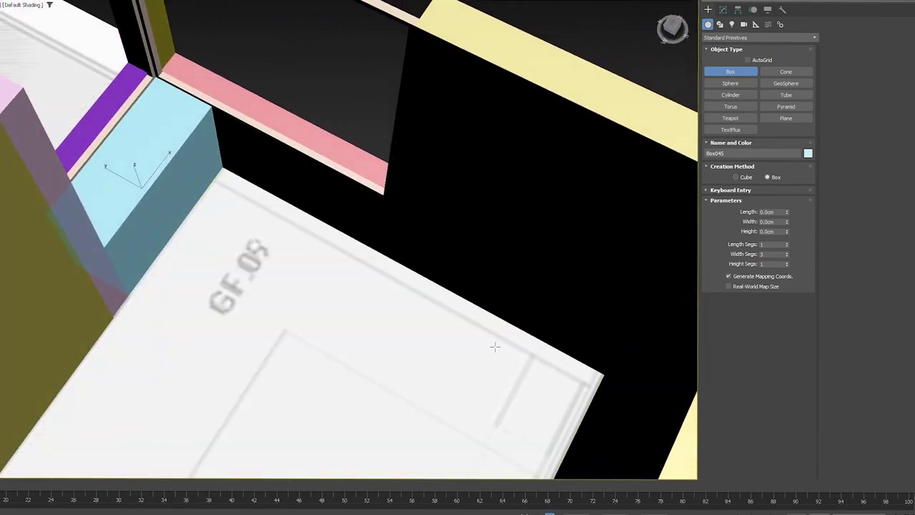
pyautogui.moveTo(581, 381); pyautogui.dragTo(213, 141)
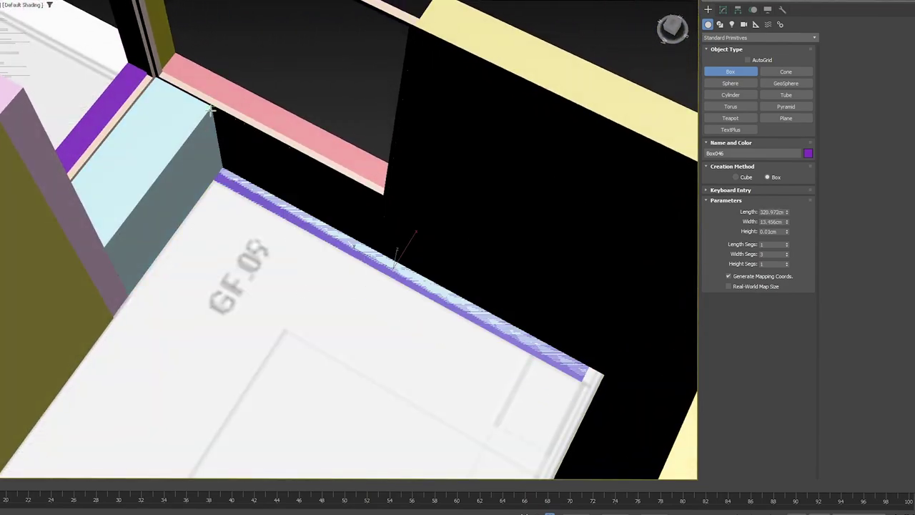
pyautogui.click(467, 215)
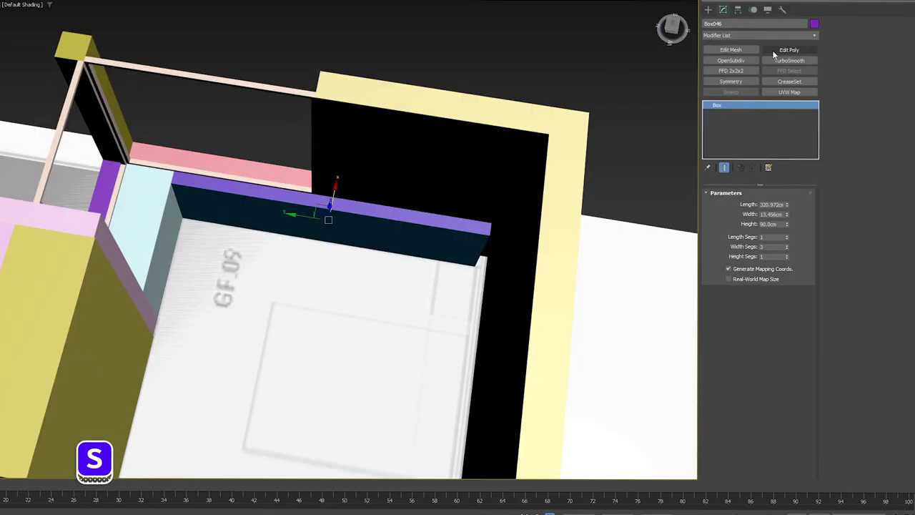
# Add Edit Poly to the long window-wall box and isolate it with the adjoining closet box, showing edged faces
pyautogui.click(775, 50)
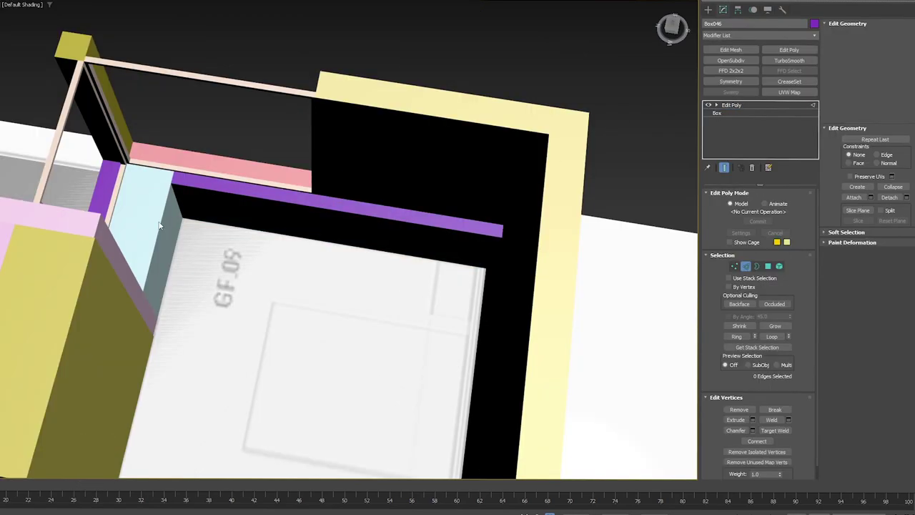
pyautogui.click(155, 230)
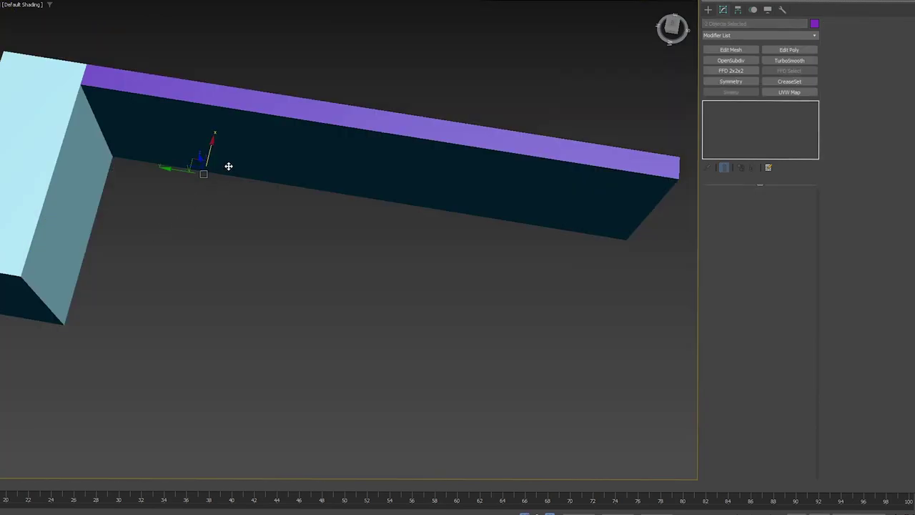
pyautogui.click(252, 250)
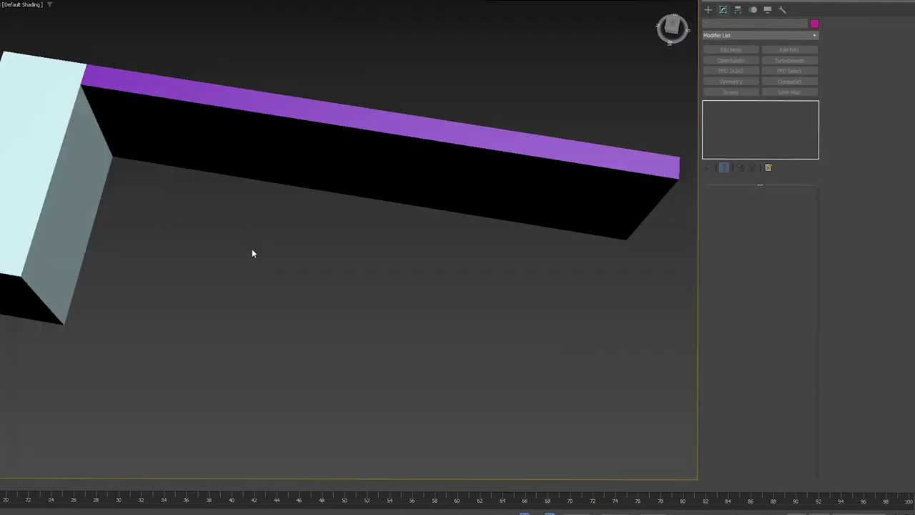
pyautogui.press('F3')
pyautogui.press('F4')
# Convert the long box to Editable Poly and remove its two lengthwise edge loops together with their vertices
pyautogui.click(238, 173)
pyautogui.press('2')
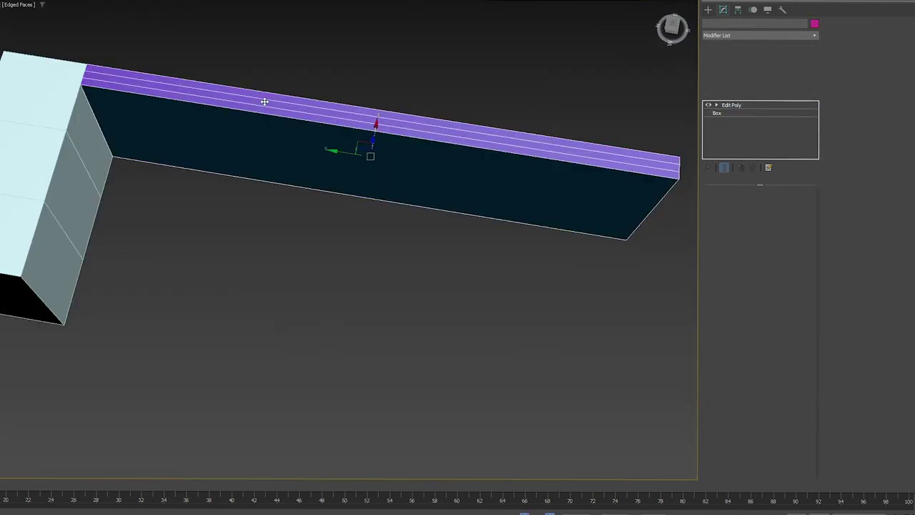
pyautogui.hotkey('ctrl', 'e')
pyautogui.press('2')
pyautogui.click(261, 106)
pyautogui.hotkey('ctrl', 'BackSpace')
pyautogui.press('x')
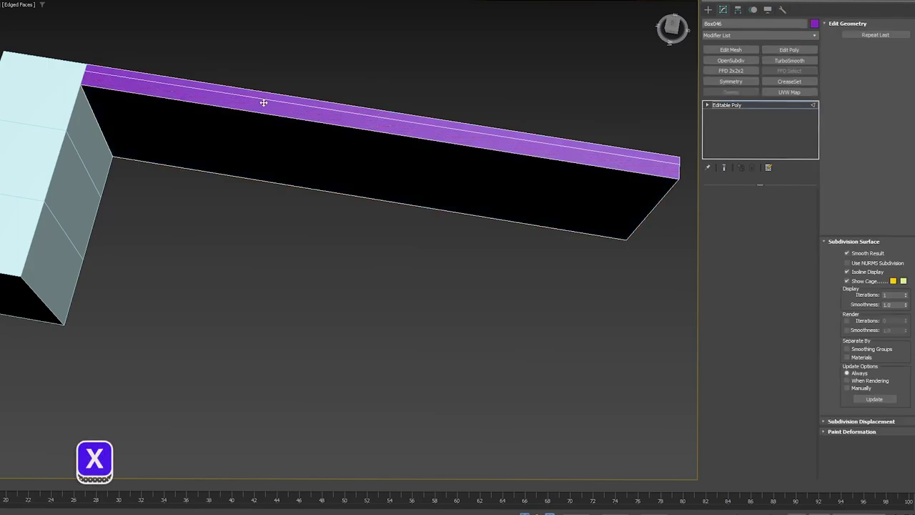
pyautogui.scroll(-5, 300, 163)
pyautogui.keyDown('alt'); pyautogui.moveTo(301, 164); pyautogui.dragTo(320, 182, button='middle'); pyautogui.keyUp('alt')
pyautogui.scroll(5, 323, 183)
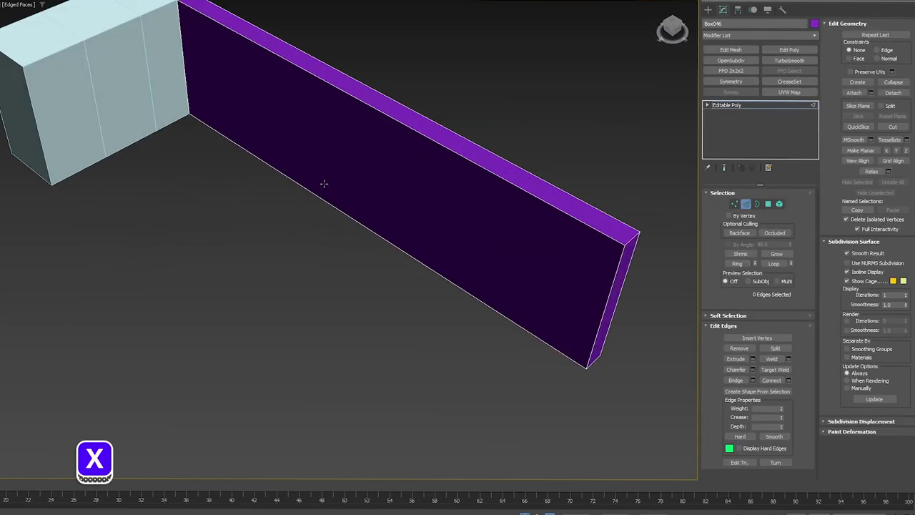
# Remove the lengthwise edge loop nearest the front face of the long box, including its vertices
pyautogui.scroll(-3, 334, 189)
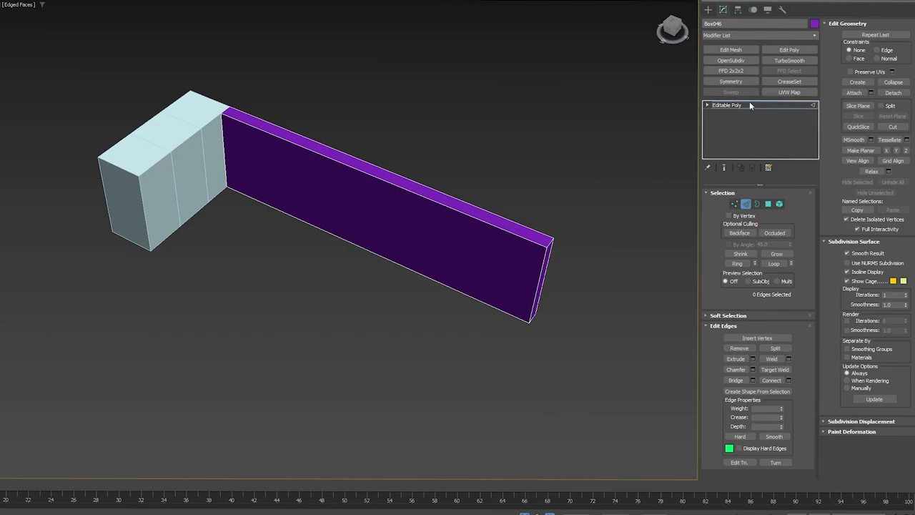
pyautogui.scroll(3, 458, 88)
pyautogui.doubleClick(329, 145)
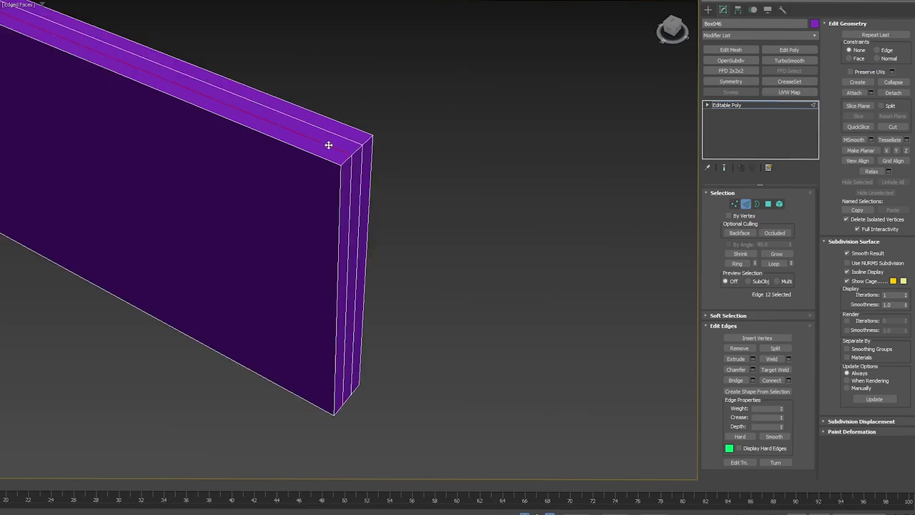
pyautogui.hotkey('ctrl', 'BackSpace')
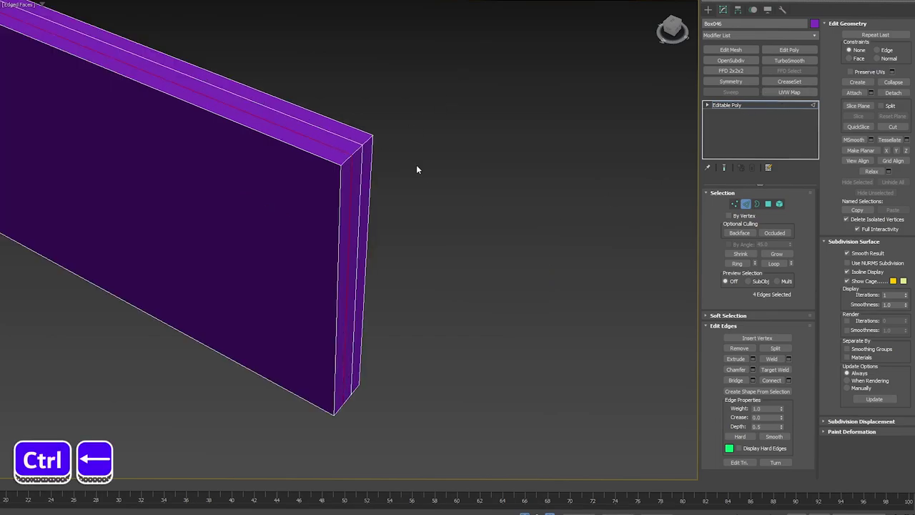
# Try removing the remaining lengthwise loop without its vertices, move a leftover vertex at the box's end, and undo the changes
pyautogui.doubleClick(319, 131)
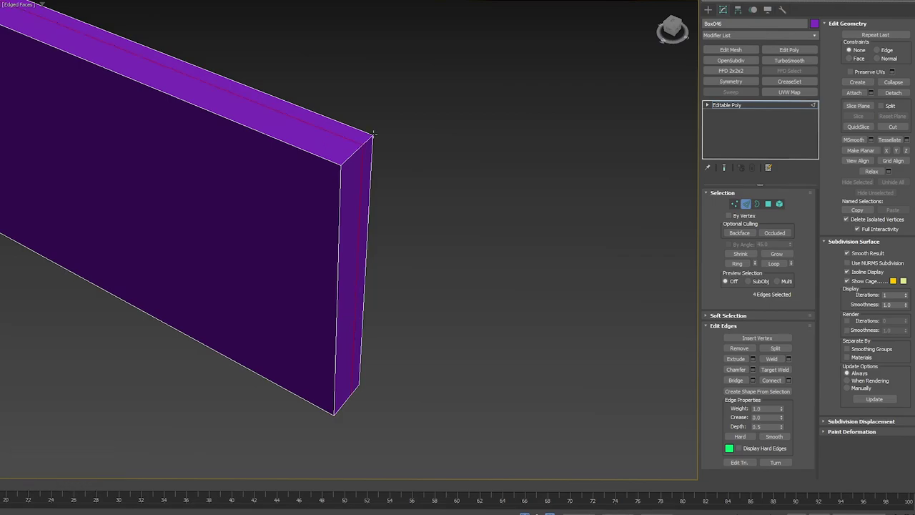
pyautogui.press('1')
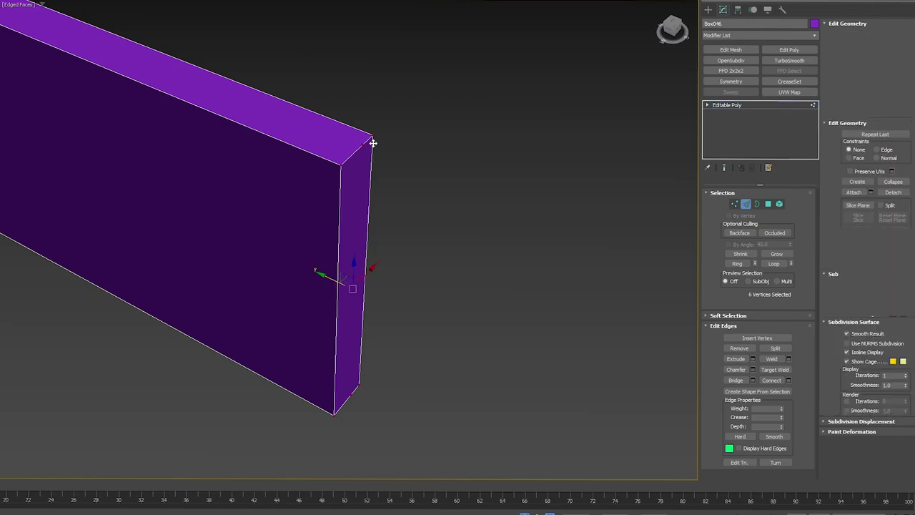
pyautogui.scroll(4, 373, 137)
pyautogui.moveTo(341, 146); pyautogui.dragTo(329, 163)
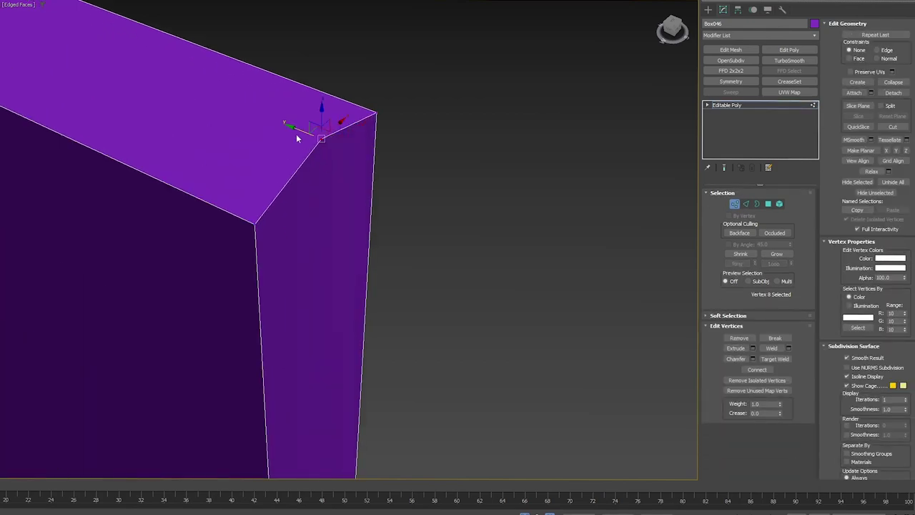
pyautogui.moveTo(295, 131); pyautogui.dragTo(308, 148)
pyautogui.hotkey('ctrl', 'z')
pyautogui.hotkey('ctrl', 'z')
pyautogui.hotkey('ctrl', 'z')
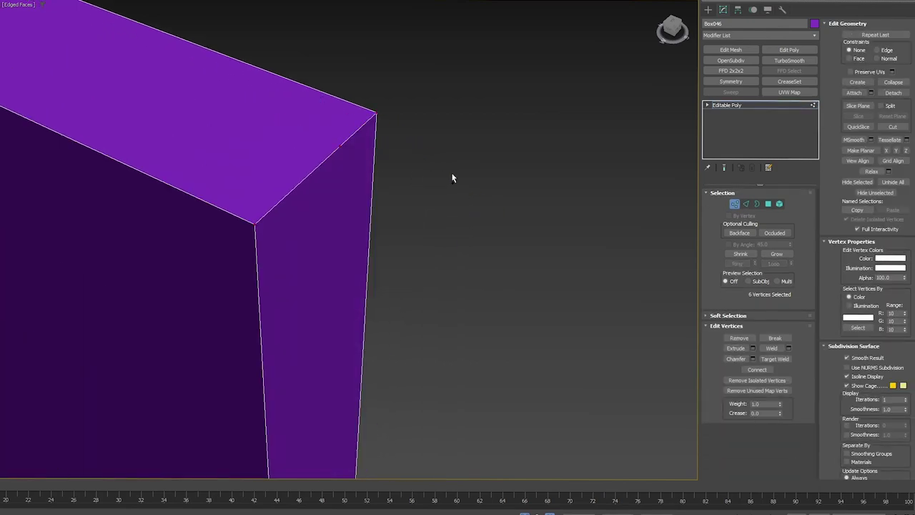
# Remove the remaining lengthwise edge loop with its vertices and check the box's end for leftover vertices in wireframe
pyautogui.hotkey('ctrl', 'shift', 'e')
pyautogui.press('2')
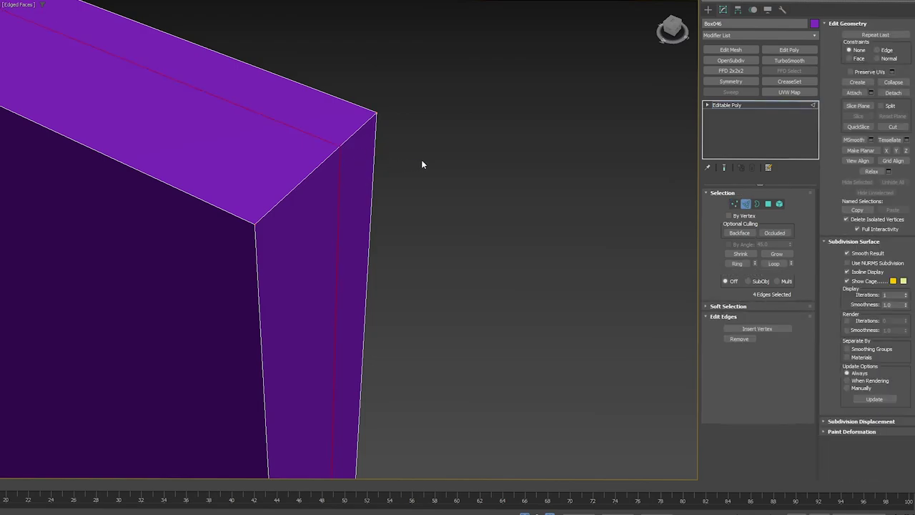
pyautogui.hotkey('ctrl', 'BackSpace')
pyautogui.press('1')
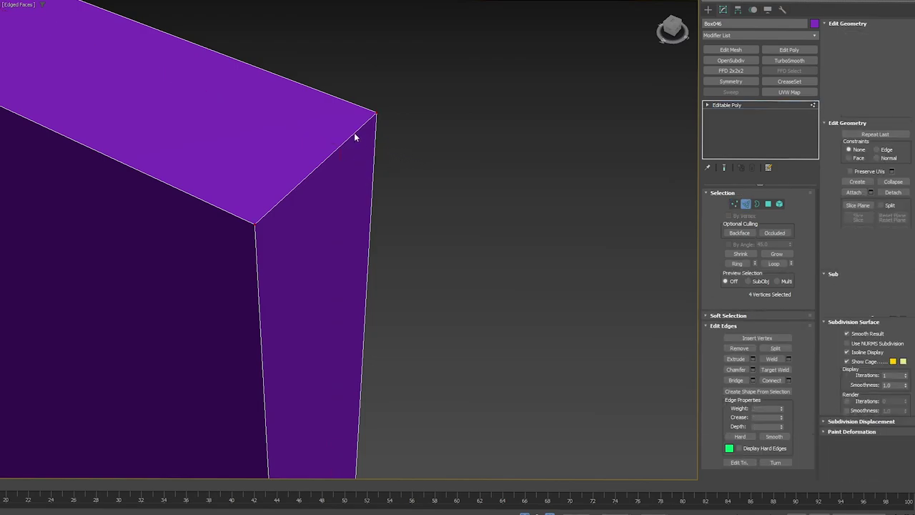
pyautogui.press('F3')
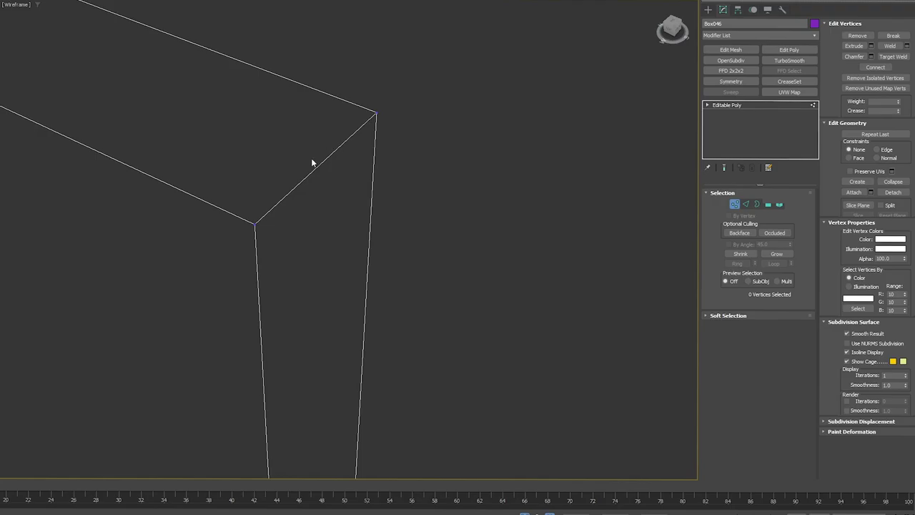
pyautogui.press('F3')
pyautogui.scroll(-5, 321, 153)
pyautogui.press('1')
# End the isolation to show the whole apartment and hide the floor plan reference plane
pyautogui.hotkey('alt', 'q')
pyautogui.scroll(-5, 321, 153)
pyautogui.keyDown('alt'); pyautogui.moveTo(321, 153); pyautogui.dragTo(358, 208, button='middle'); pyautogui.keyUp('alt')
pyautogui.scroll(5, 391, 201)
pyautogui.scroll(2, 395, 183)
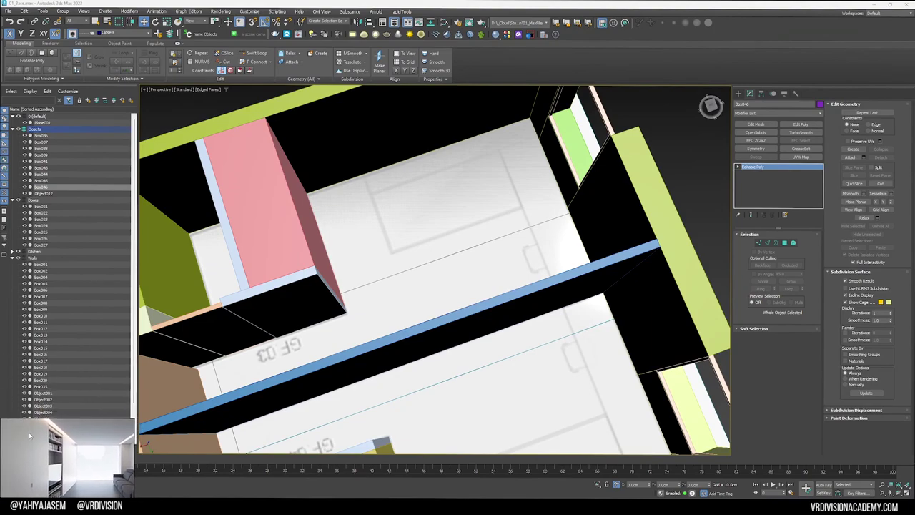
pyautogui.scroll(-10, 599, 302)
pyautogui.scroll(5, 530, 353)
pyautogui.click(531, 352)
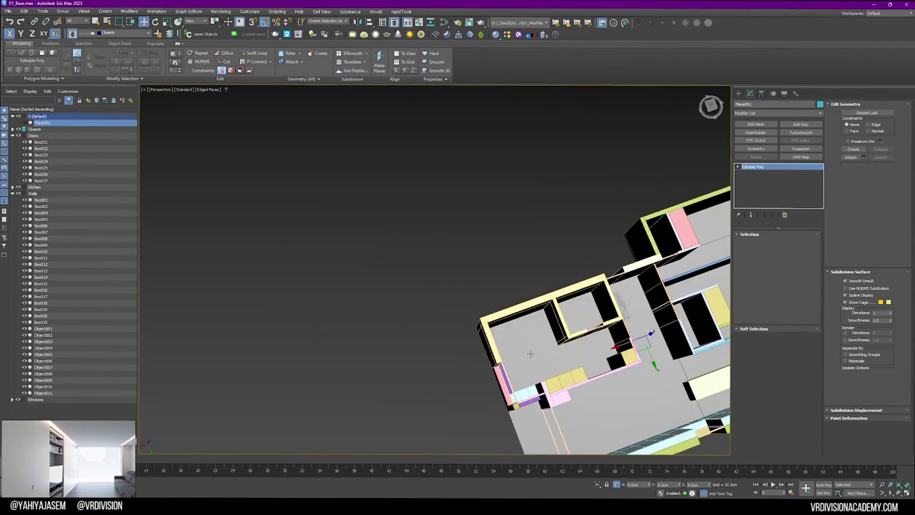
# Put the apartment's floor object on a new layer named Floors and collapse that layer
pyautogui.click(530, 354)
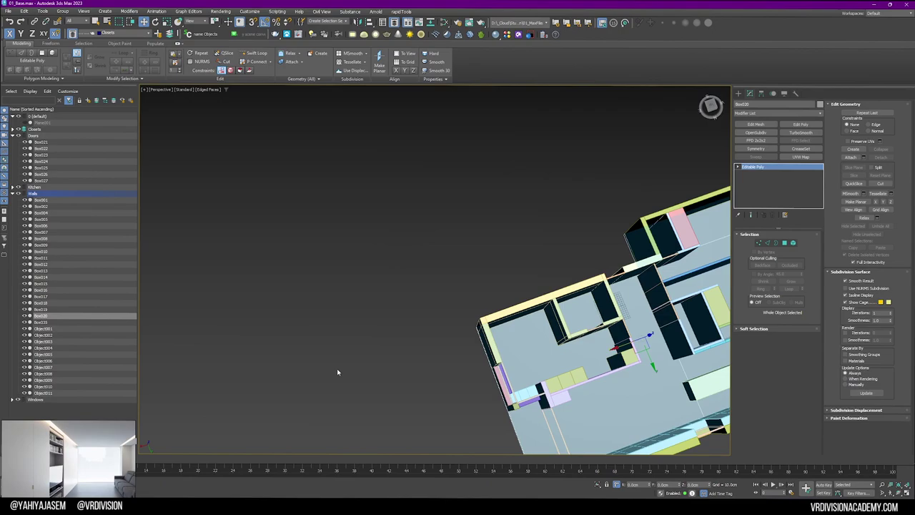
pyautogui.click(158, 36)
pyautogui.click(41, 195)
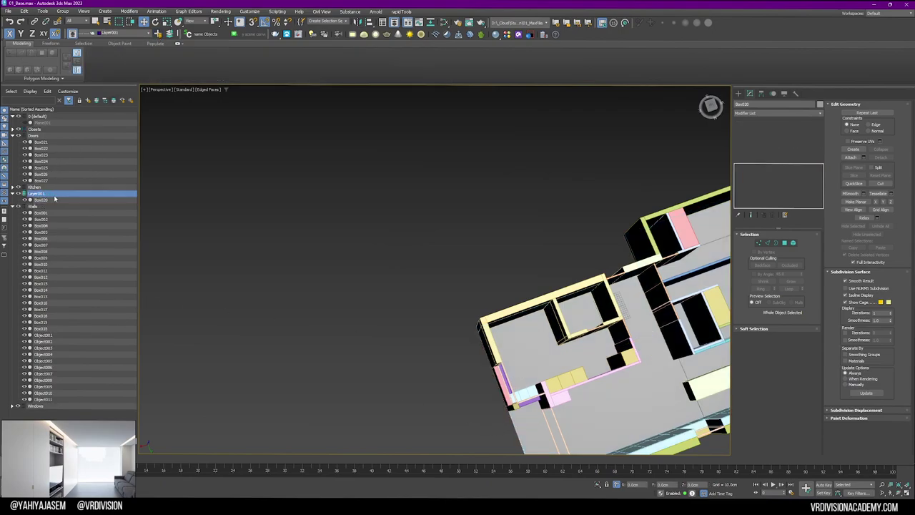
pyautogui.rightClick(55, 195)
pyautogui.click(77, 225)
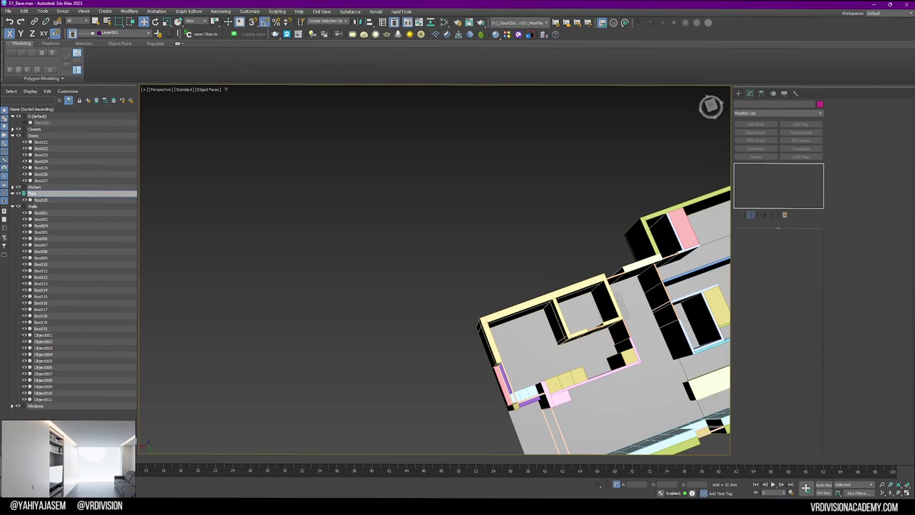
pyautogui.press('Return')
pyautogui.click(12, 194)
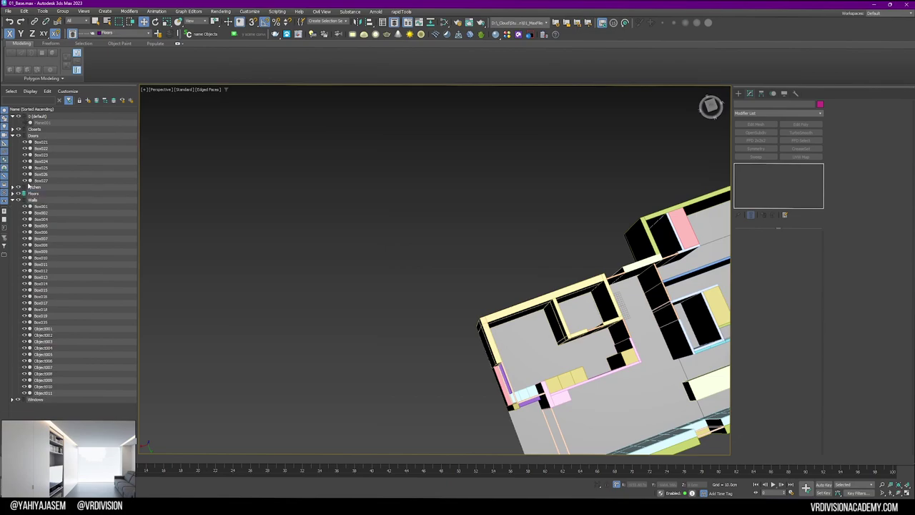
# Hide the Floors layer and show the floor plan reference plane again, renaming the plane 2D Plan
pyautogui.click(18, 193)
pyautogui.click(26, 123)
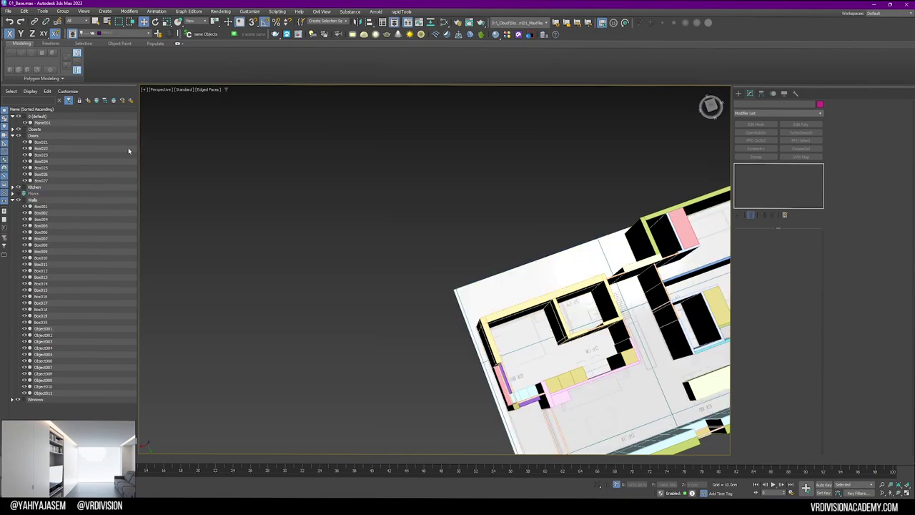
pyautogui.click(469, 291)
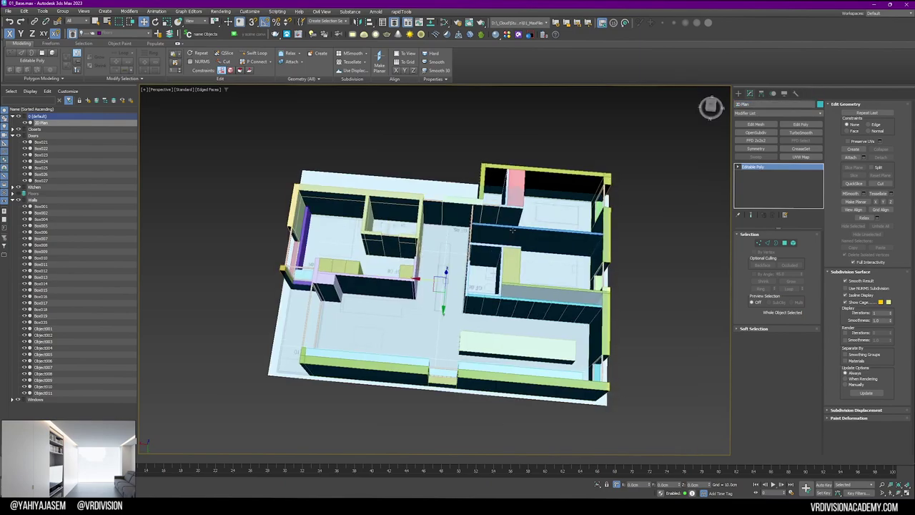
# With Closets as the current layer, draw a box over the plan's long hallway block, about 50 cm wide and 280 cm high, with one width segment
pyautogui.scroll(3, 493, 239)
pyautogui.click(738, 94)
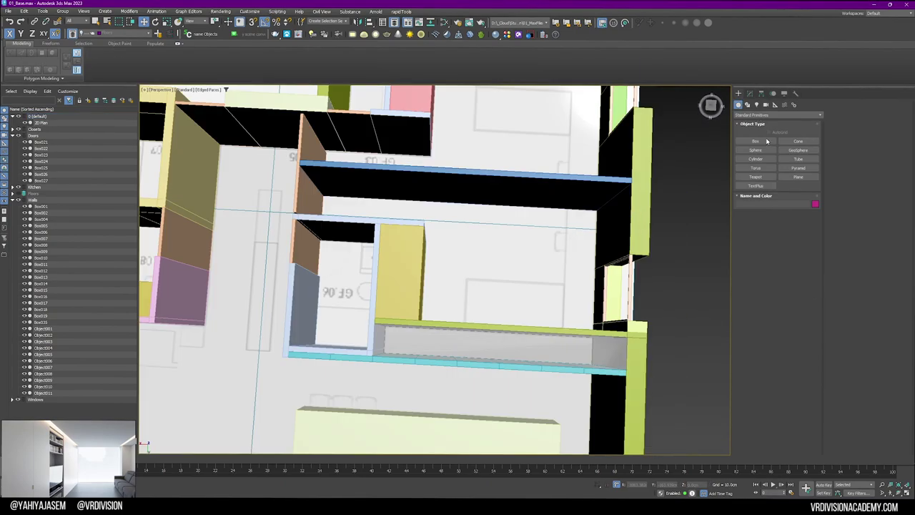
pyautogui.click(762, 141)
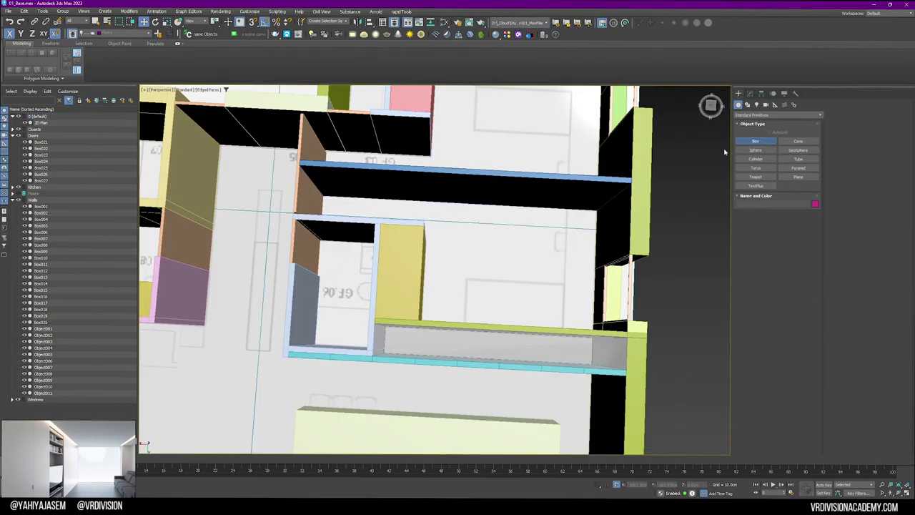
pyautogui.moveTo(269, 232); pyautogui.dragTo(393, 216, button='middle')
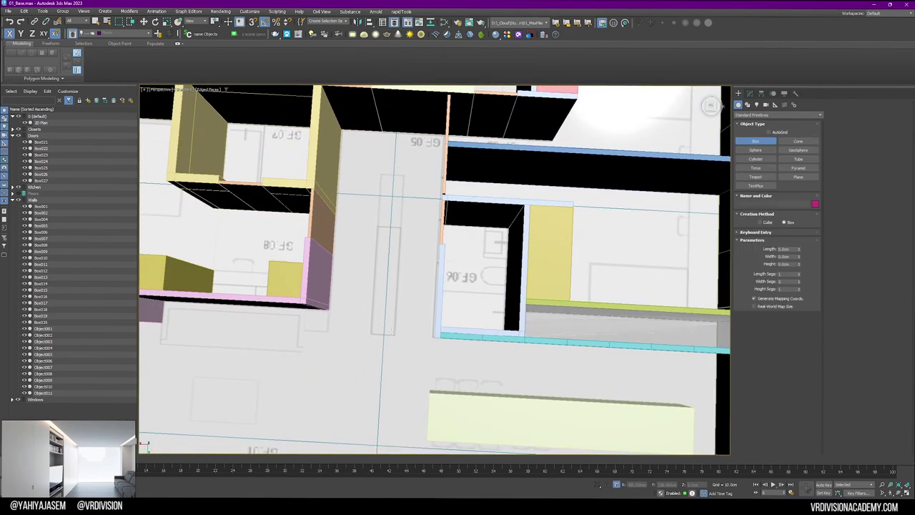
pyautogui.click(394, 336)
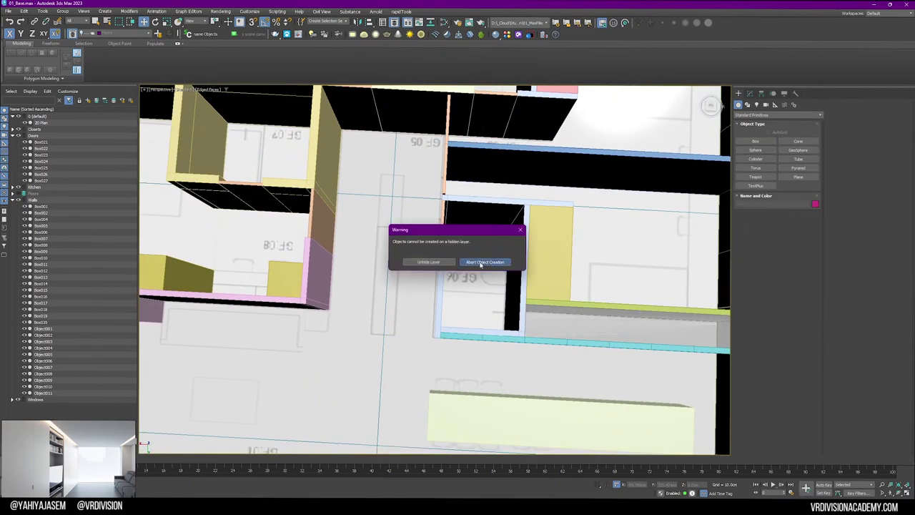
pyautogui.click(480, 263)
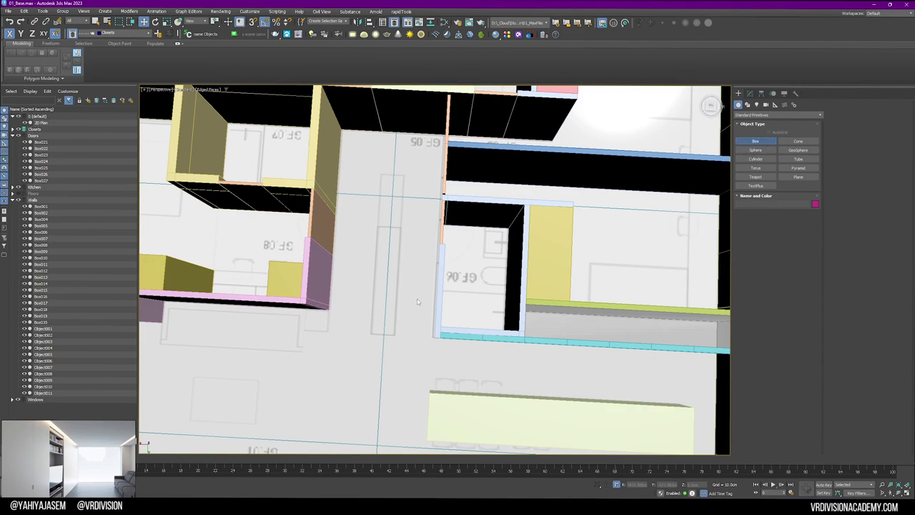
pyautogui.moveTo(394, 335); pyautogui.dragTo(381, 175)
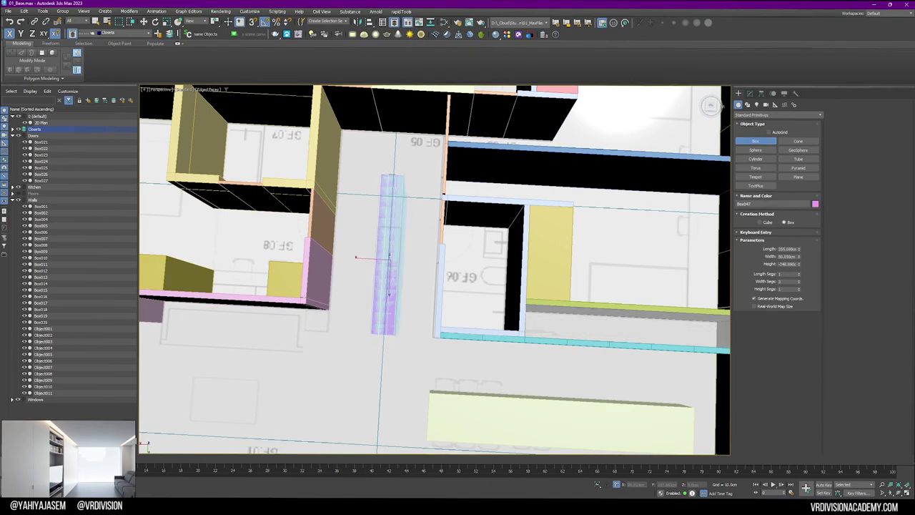
pyautogui.click(303, 305)
pyautogui.press('s')
pyautogui.keyDown('alt'); pyautogui.moveTo(303, 305); pyautogui.dragTo(487, 251, button='middle'); pyautogui.keyUp('alt')
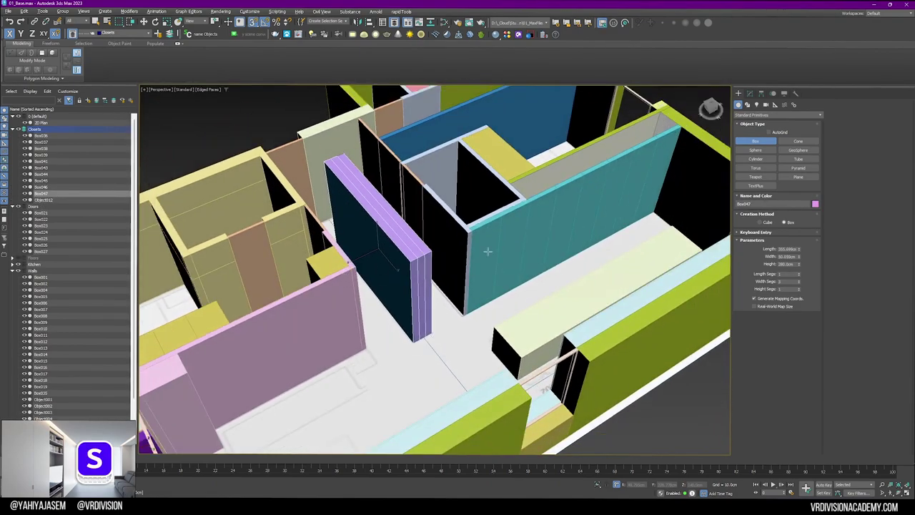
pyautogui.rightClick(799, 281)
pyautogui.keyDown('alt'); pyautogui.moveTo(523, 275); pyautogui.dragTo(436, 265, button='middle'); pyautogui.keyUp('alt')
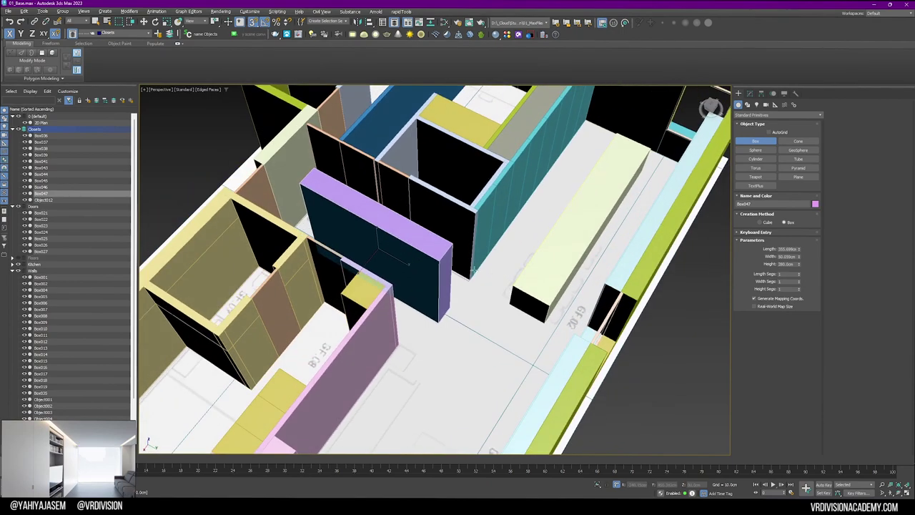
# Check the suspended hallway block on the reference photo board, and isolate the new box together with the 2D Plan
pyautogui.press('w')
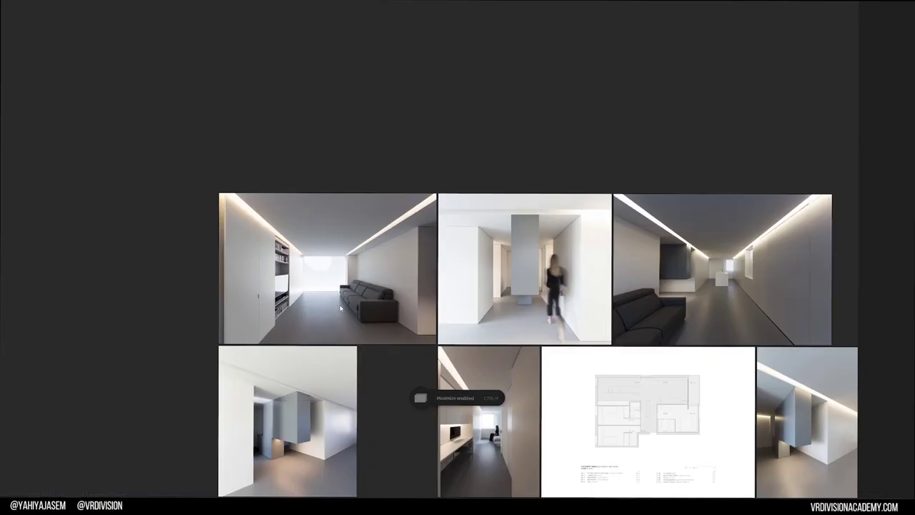
pyautogui.scroll(-3, 334, 255)
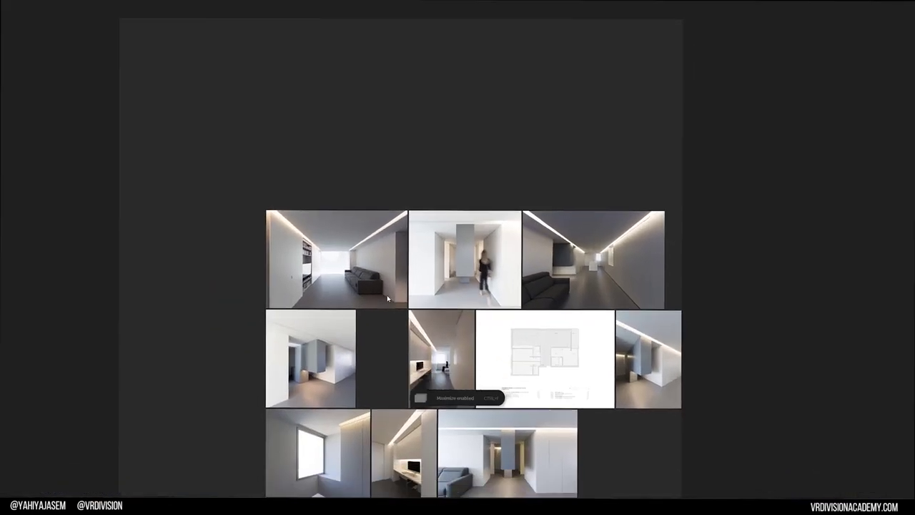
pyautogui.scroll(10, 679, 247)
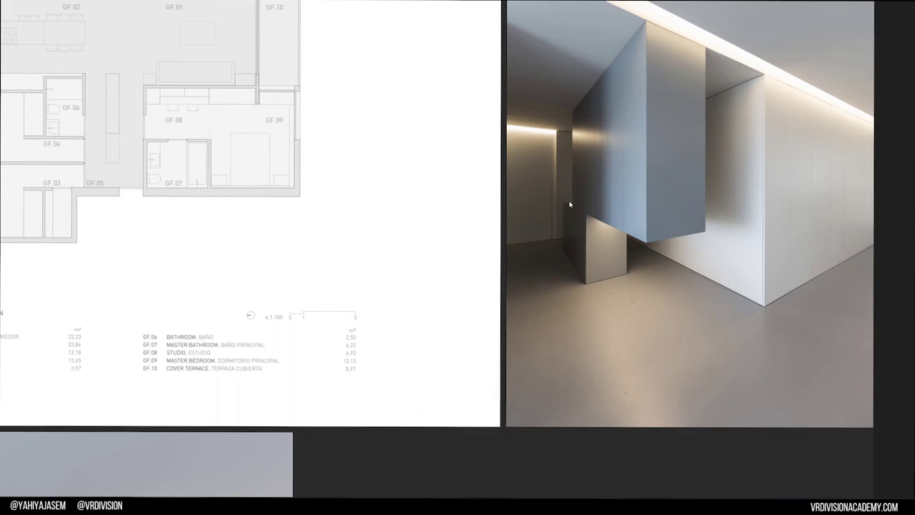
pyautogui.hotkey('ctrl', 'f')
pyautogui.scroll(-5, 403, 220)
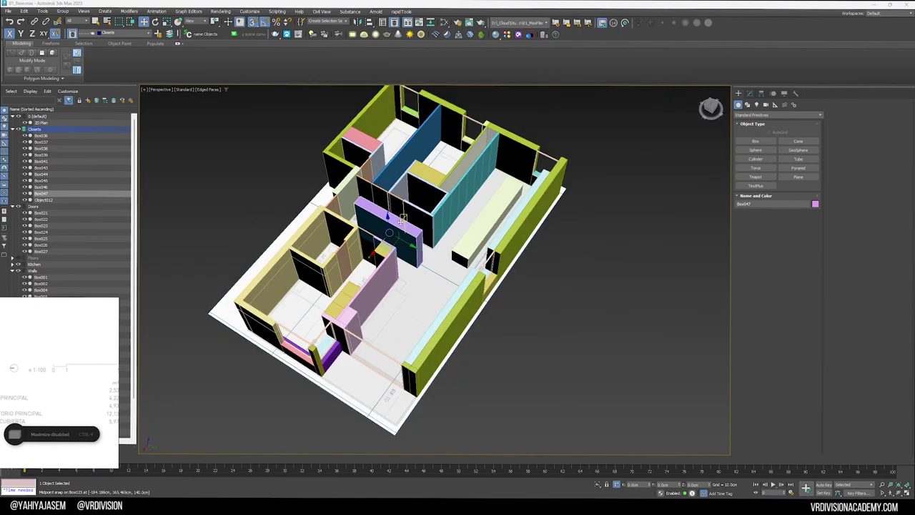
pyautogui.moveTo(402, 221); pyautogui.dragTo(417, 248, button='middle')
pyautogui.scroll(5, 419, 257)
pyautogui.press('s')
pyautogui.keyDown('ctrl'); pyautogui.click(460, 349); pyautogui.keyUp('ctrl')
pyautogui.hotkey('alt', 'q')
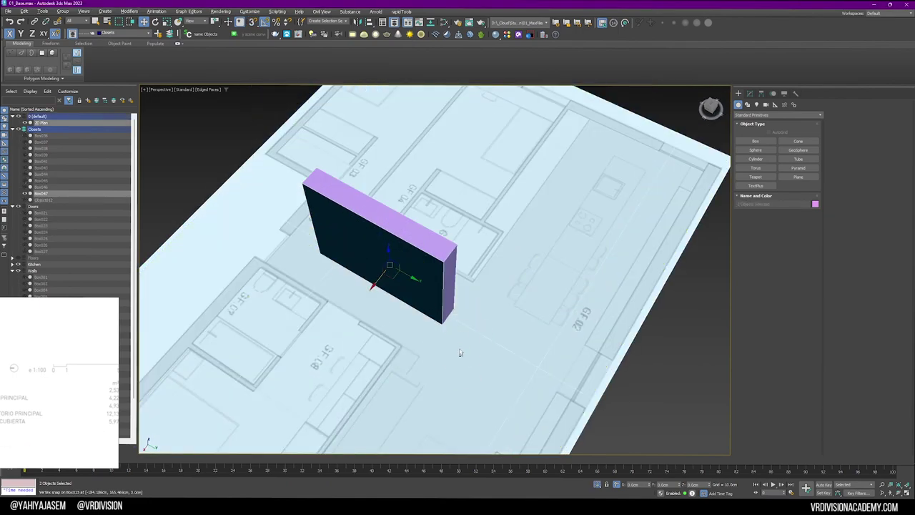
# Show the box see-through over the plan from the top, and set its length to 350 cm and its width to 50 cm
pyautogui.keyDown('alt'); pyautogui.moveTo(460, 352); pyautogui.dragTo(439, 250, button='middle'); pyautogui.keyUp('alt')
pyautogui.click(443, 256)
pyautogui.press('t')
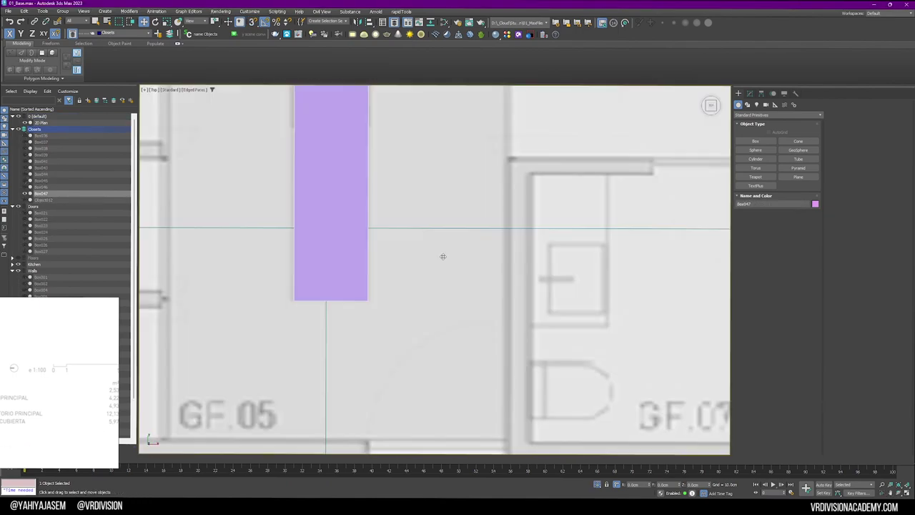
pyautogui.press('z')
pyautogui.hotkey('alt', 'x')
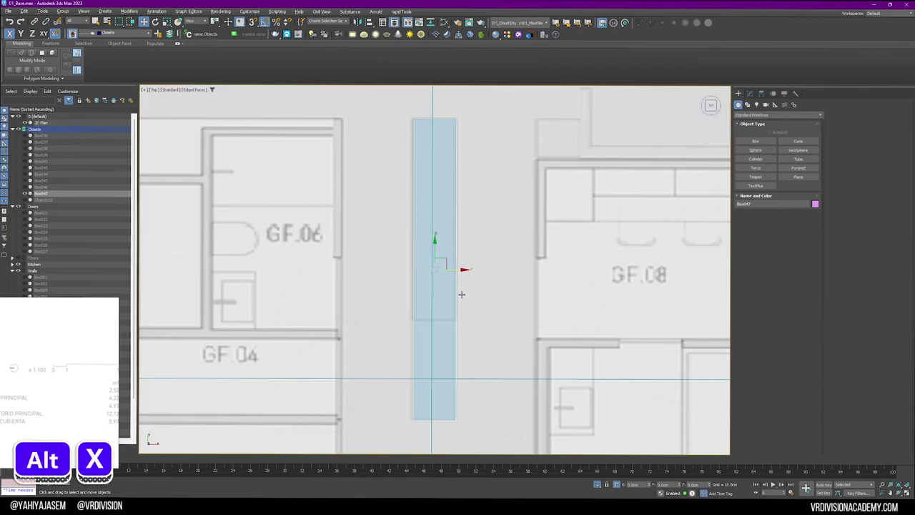
pyautogui.click(749, 93)
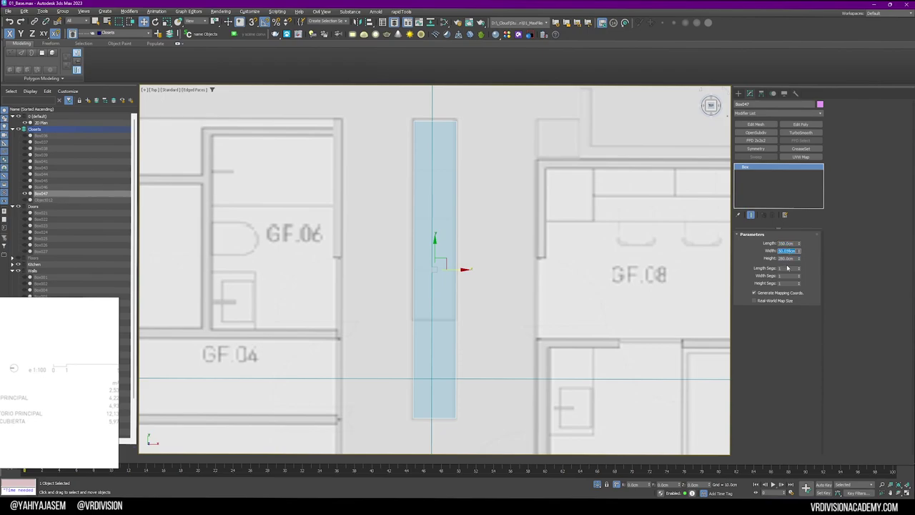
pyautogui.press('Return')
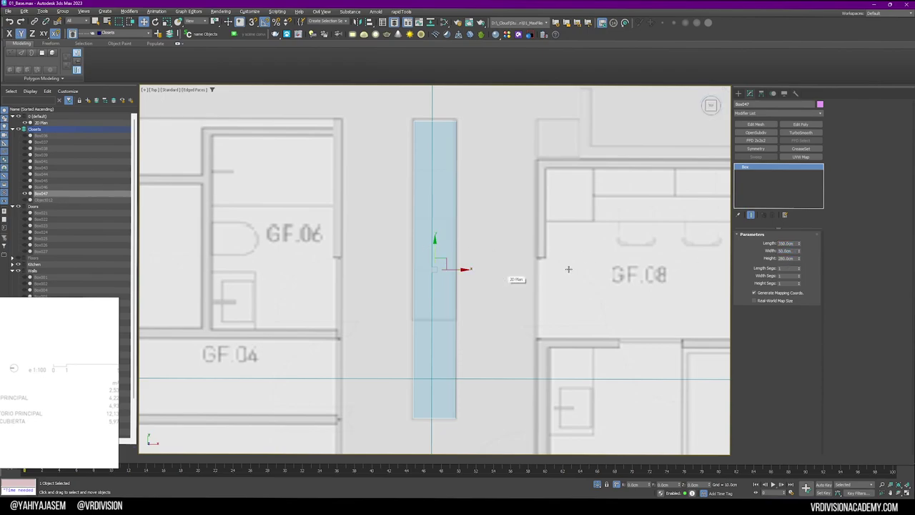
# Convert the hallway box to an editable poly and try placing a Swift Loop across it in the top view
pyautogui.click(802, 125)
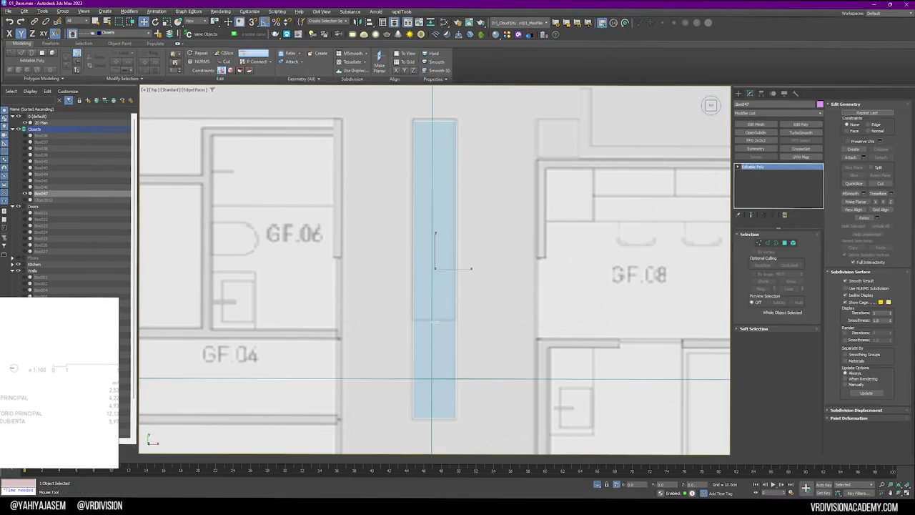
pyautogui.hotkey('shift', 's')
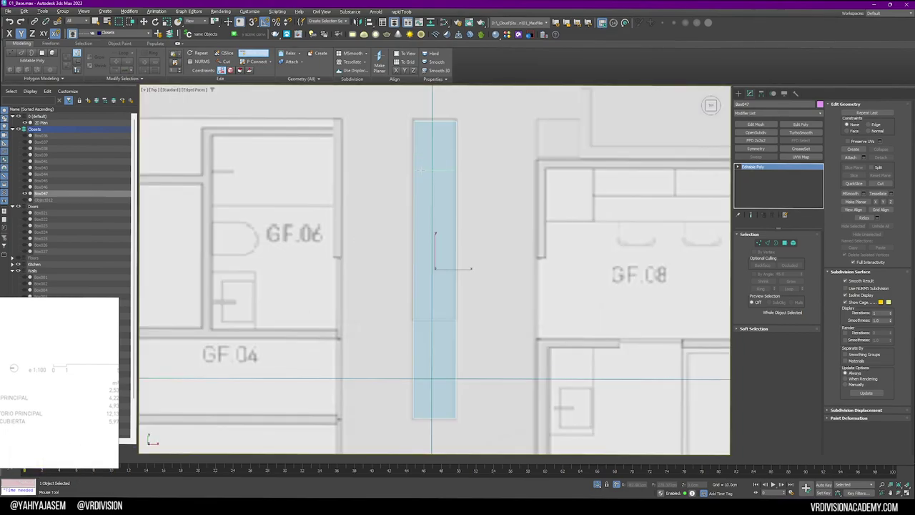
pyautogui.scroll(-6, 418, 215)
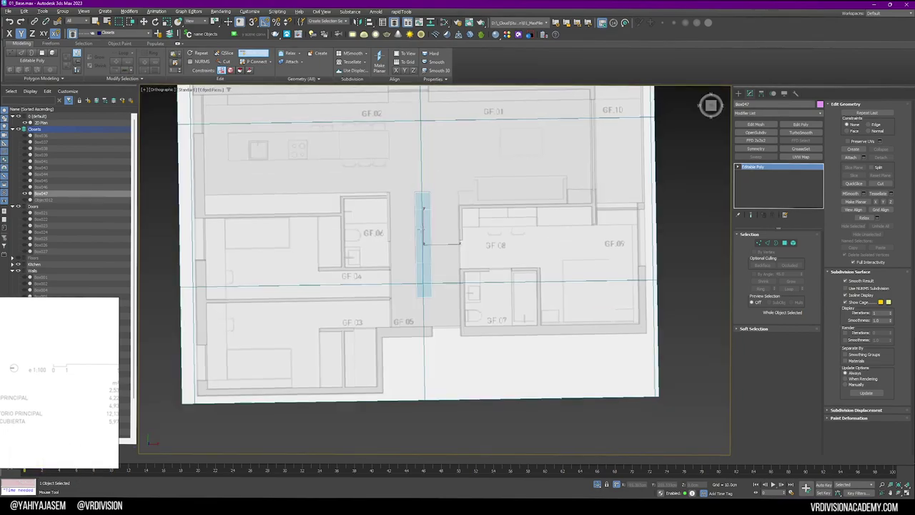
pyautogui.moveTo(419, 232)
pyautogui.keyDown('alt'); pyautogui.mouseDown(button='middle')
pyautogui.moveTo(482, 193)
pyautogui.moveTo(408, 258)
pyautogui.moveTo(408, 271)
pyautogui.moveTo(404, 242)
pyautogui.mouseUp(button='middle'); pyautogui.keyUp('alt')
pyautogui.scroll(5, 408, 258)
pyautogui.press('t')
pyautogui.press('z')
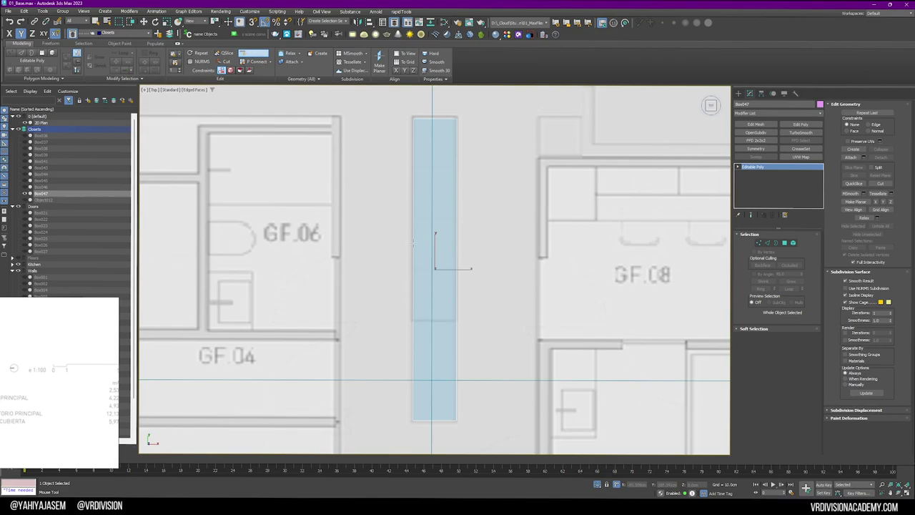
# Connect the box's lengthwise edges with 5 segments, dividing the hallway block into equal bays
pyautogui.press('2')
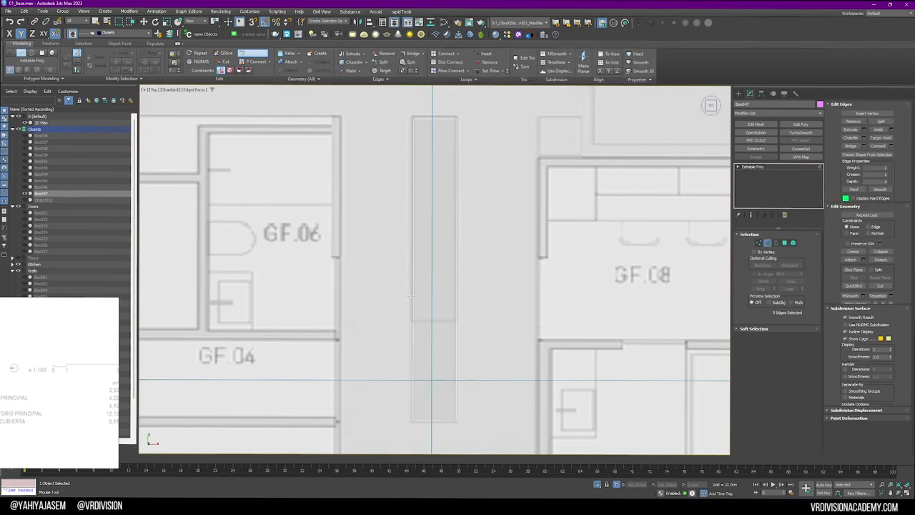
pyautogui.press('w')
pyautogui.moveTo(490, 276); pyautogui.dragTo(367, 286)
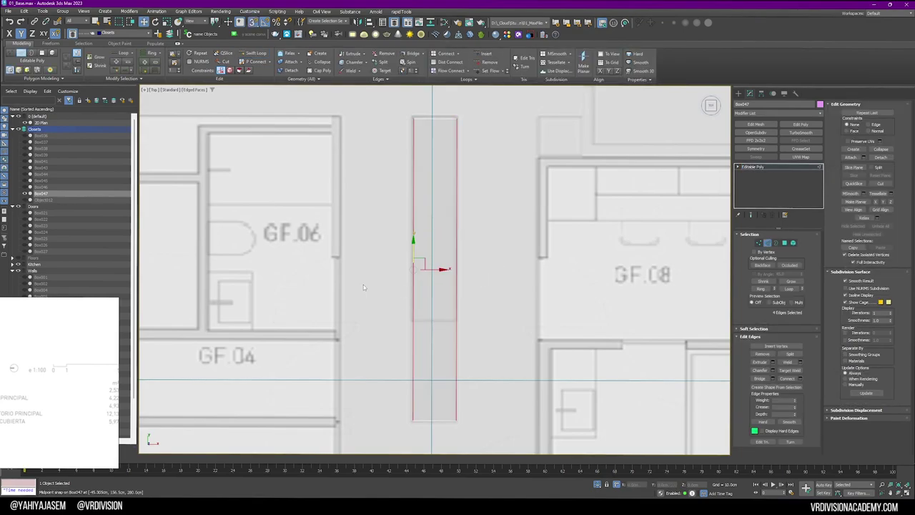
pyautogui.press('s')
pyautogui.click(800, 380)
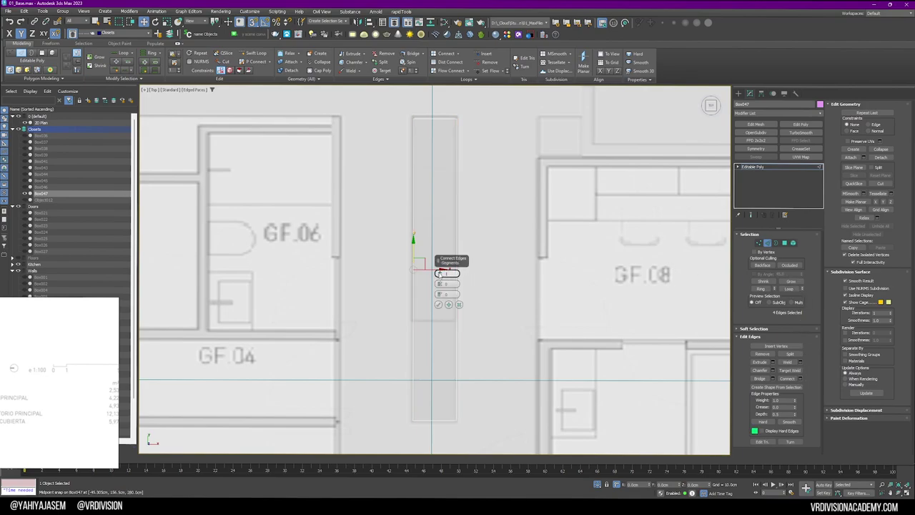
pyautogui.scroll(4, 438, 273)
pyautogui.click(439, 304)
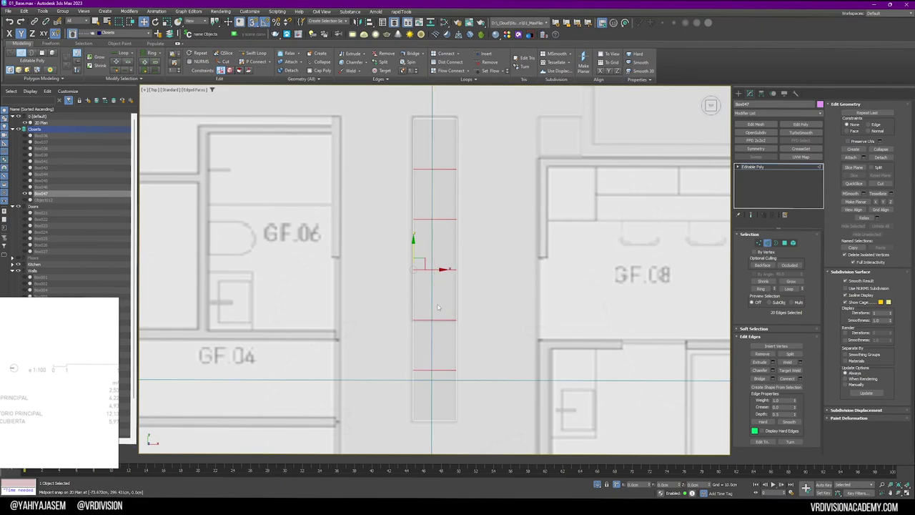
# Add a horizontal edge loop around the box and set its height up from the floor to match the suspended block in the reference photo
pyautogui.keyDown('alt'); pyautogui.moveTo(440, 304); pyautogui.dragTo(581, 320, button='middle'); pyautogui.keyUp('alt')
pyautogui.scroll(-4, 531, 233)
pyautogui.keyDown('alt'); pyautogui.moveTo(535, 237); pyautogui.dragTo(647, 258, button='middle'); pyautogui.keyUp('alt')
pyautogui.scroll(-3, 646, 258)
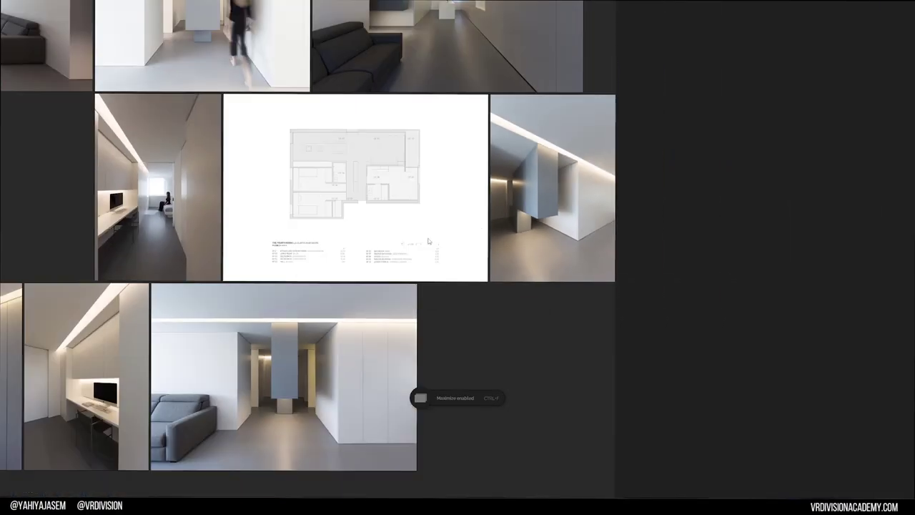
pyautogui.scroll(5, 520, 211)
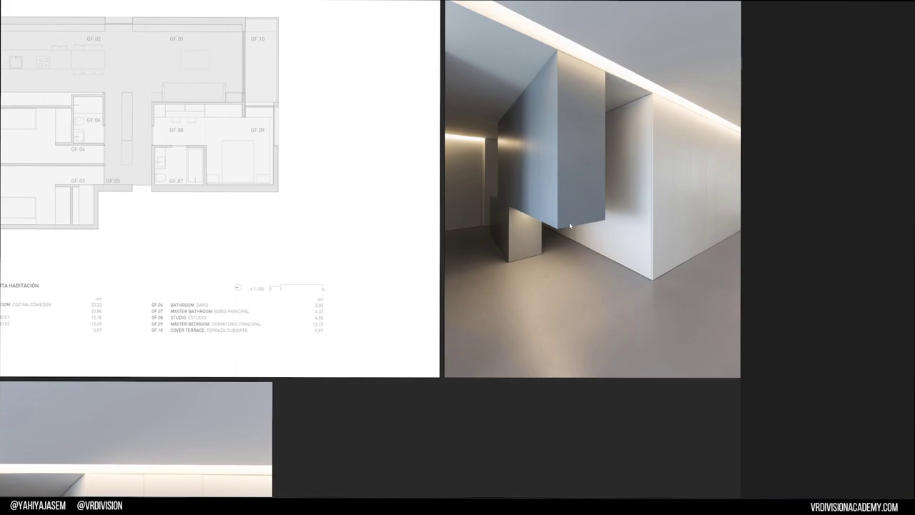
pyautogui.hotkey('ctrl', 'f')
pyautogui.scroll(5, 514, 237)
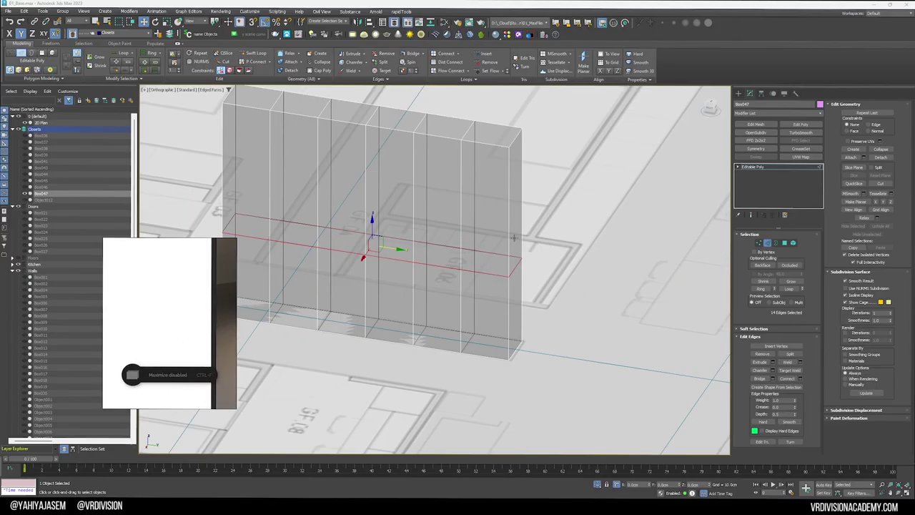
pyautogui.moveTo(374, 229); pyautogui.dragTo(522, 342)
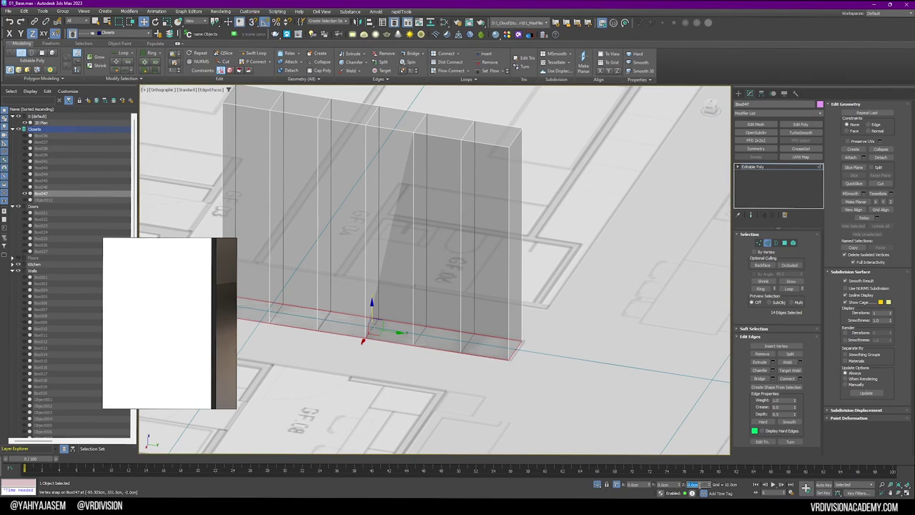
pyautogui.scroll(2, 434, 269)
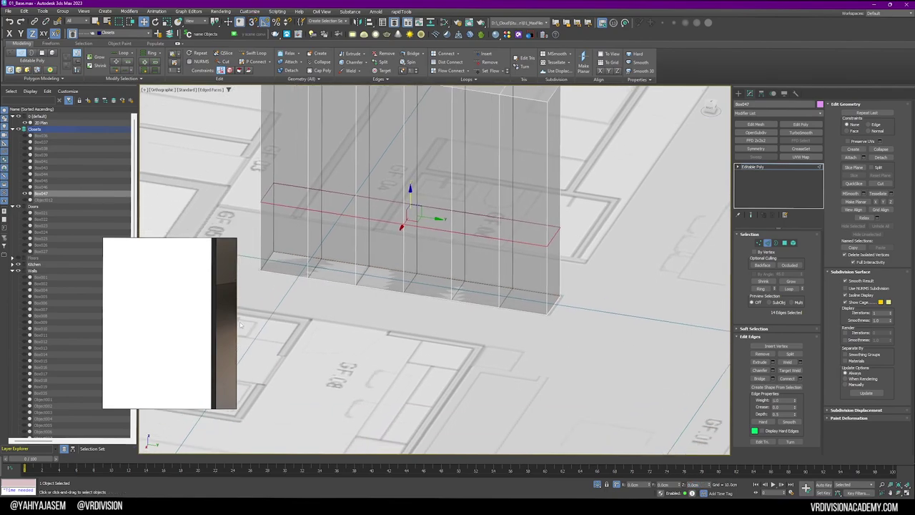
# Recheck the reference photo and delete the box's polygons below the horizontal loop in the three bays toward the living area
pyautogui.hotkey('ctrl', 'f')
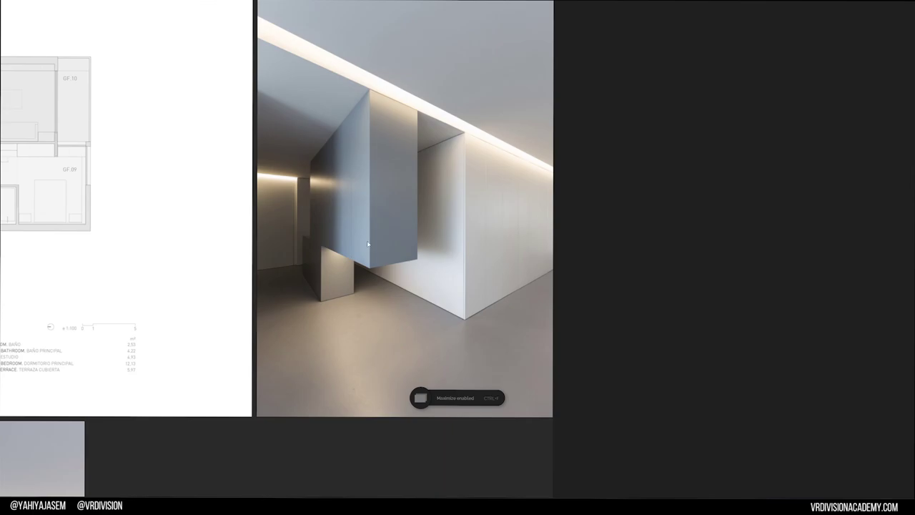
pyautogui.hotkey('ctrl', 'f')
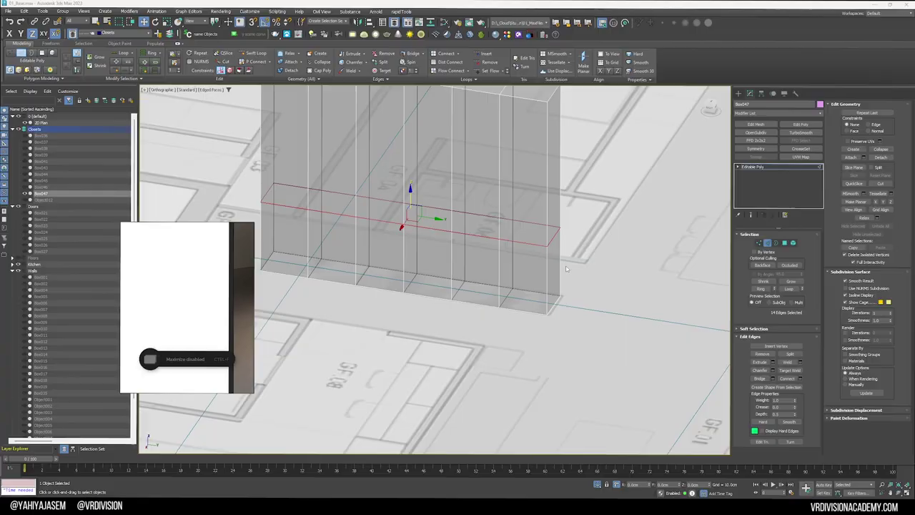
pyautogui.moveTo(187, 307); pyautogui.dragTo(115, 316, button='right')
pyautogui.press('4')
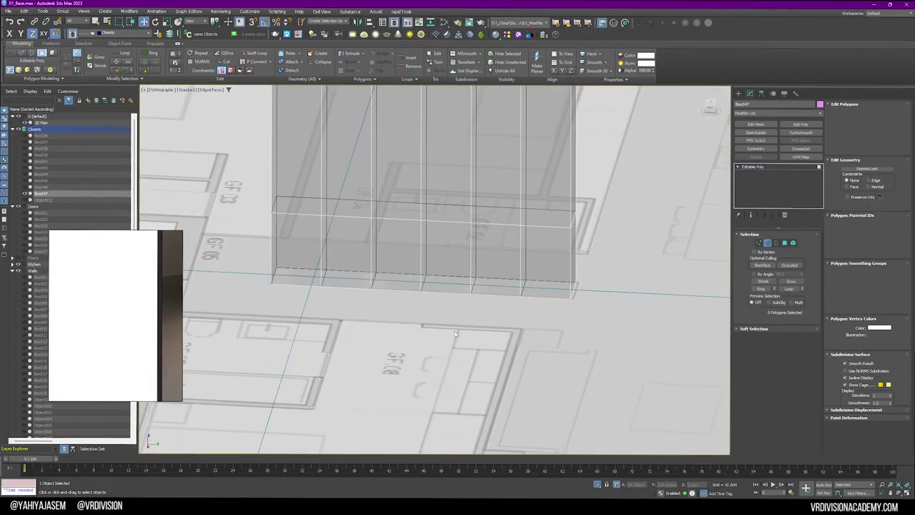
pyautogui.moveTo(611, 248); pyautogui.dragTo(452, 334)
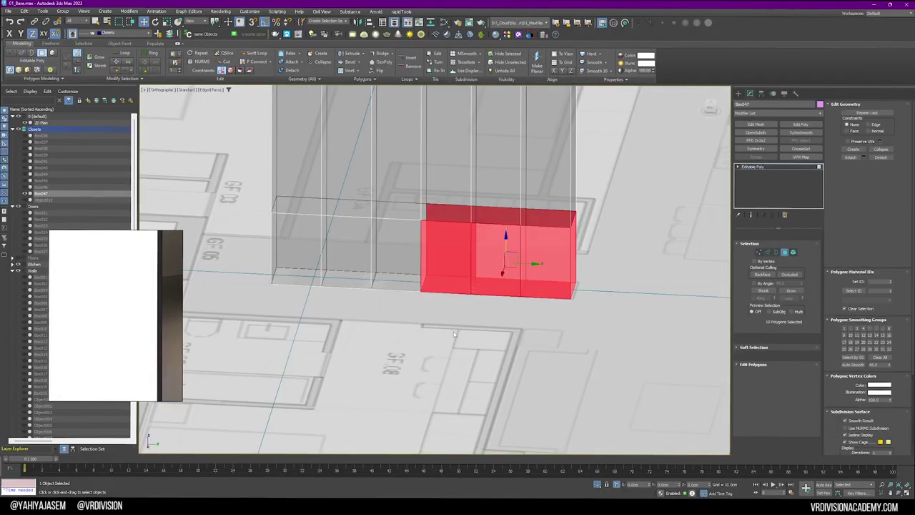
pyautogui.press('Delete')
# Delete the hallway box's polygons above the horizontal loop in the two bays at the opposite end
pyautogui.moveTo(405, 188); pyautogui.dragTo(490, 286, button='middle')
pyautogui.moveTo(334, 136); pyautogui.dragTo(440, 211)
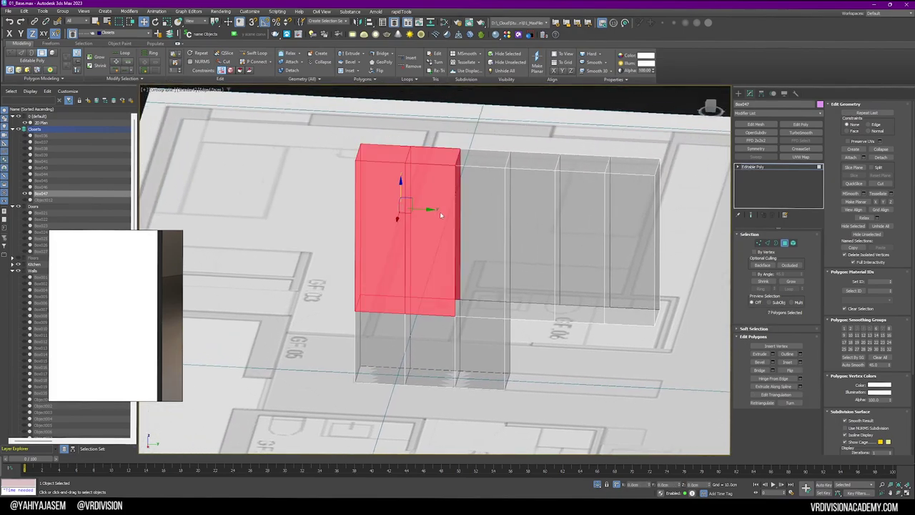
pyautogui.press('Delete')
# Isolate the hallway block and bridge opposite edges to close the top of its two low bays and the exposed lower end
pyautogui.hotkey('ctrl', 'f')
pyautogui.scroll(5, 276, 286)
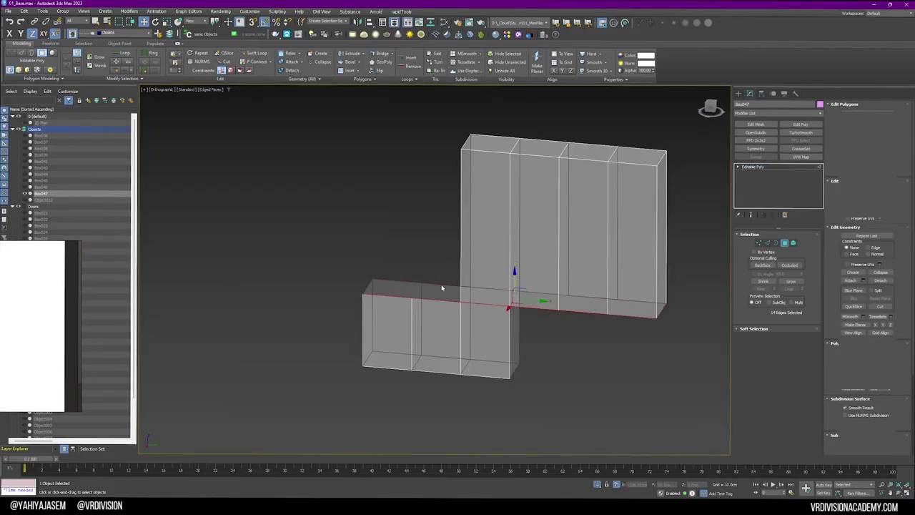
pyautogui.click(441, 286)
pyautogui.keyDown('ctrl'); pyautogui.click(434, 299); pyautogui.keyUp('ctrl')
pyautogui.click(403, 283)
pyautogui.keyDown('ctrl'); pyautogui.click(394, 296); pyautogui.keyUp('ctrl')
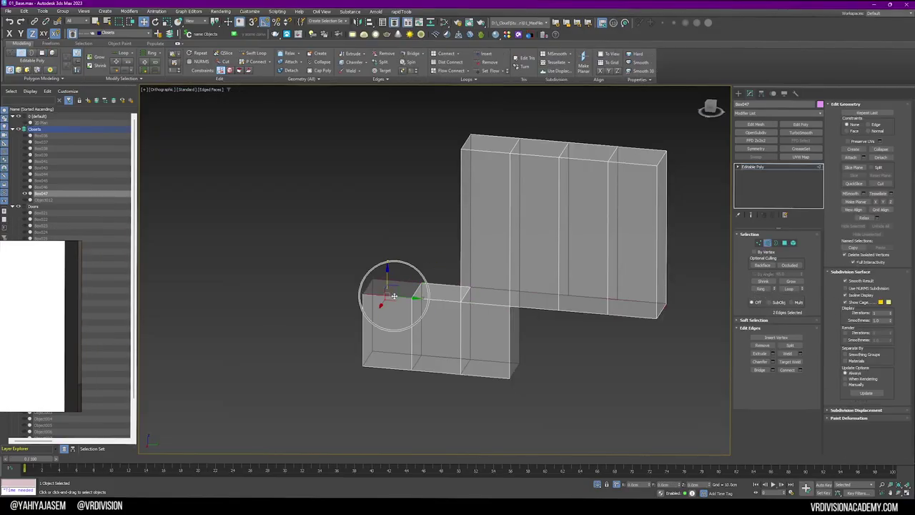
pyautogui.keyDown('alt'); pyautogui.moveTo(535, 342); pyautogui.dragTo(513, 274, button='middle'); pyautogui.keyUp('alt')
pyautogui.click(511, 292)
pyautogui.keyDown('ctrl'); pyautogui.click(491, 289); pyautogui.keyUp('ctrl')
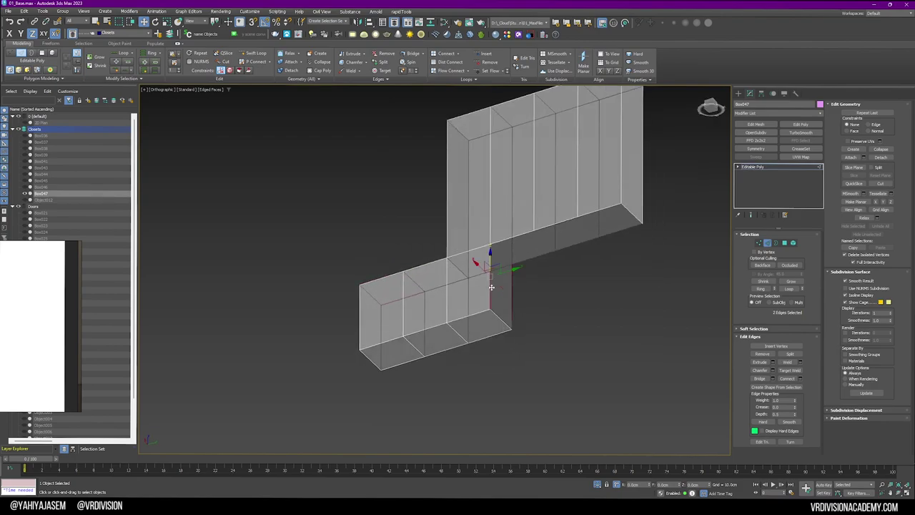
pyautogui.hotkey('alt', 'b')
# Cap the opening beneath the raised bays, connect the underside edges across each bay, and exit isolation
pyautogui.press('3')
pyautogui.click(543, 256)
pyautogui.hotkey('alt', 'p')
pyautogui.scroll(5, 652, 213)
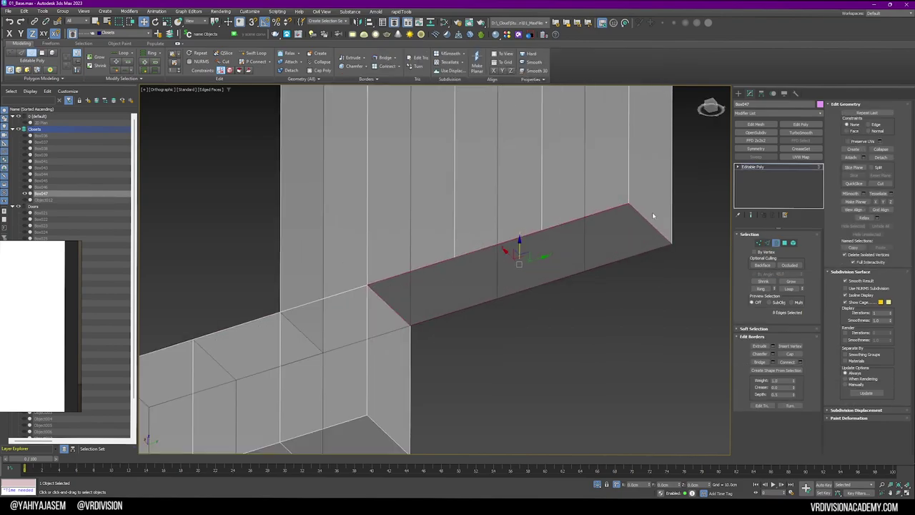
pyautogui.hotkey('alt', 'b')
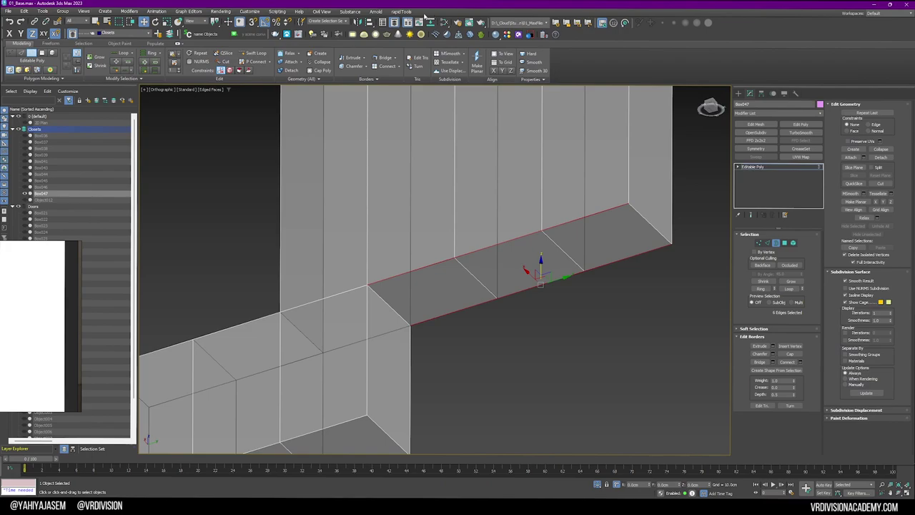
pyautogui.click(403, 13)
pyautogui.click(546, 276)
pyautogui.press('3')
pyautogui.keyDown('alt'); pyautogui.moveTo(546, 276); pyautogui.dragTo(567, 179, button='middle'); pyautogui.keyUp('alt')
pyautogui.click(598, 484)
# Create a closet box along the corner bedroom's outer wall, 40 cm deep and 280 cm high, and put it on a new layer
pyautogui.moveTo(464, 314); pyautogui.dragTo(445, 294, button='middle')
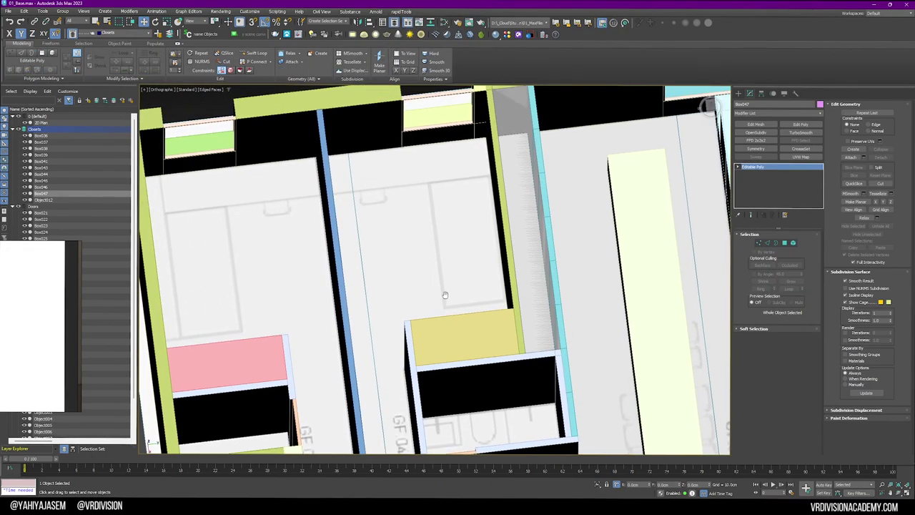
pyautogui.keyDown('alt'); pyautogui.moveTo(372, 218); pyautogui.dragTo(419, 243, button='middle'); pyautogui.keyUp('alt')
pyautogui.moveTo(512, 223); pyautogui.dragTo(391, 245, button='middle')
pyautogui.press('b')
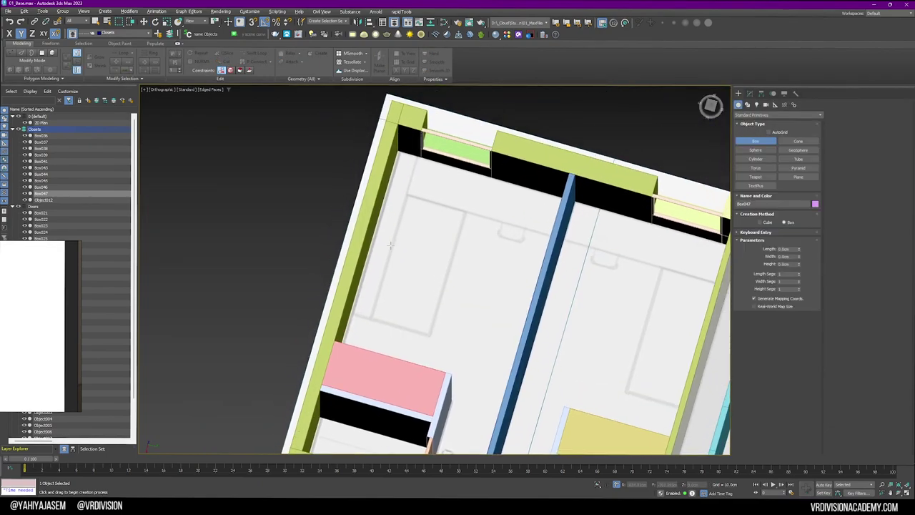
pyautogui.keyDown('alt'); pyautogui.moveTo(371, 322); pyautogui.dragTo(372, 315, button='middle'); pyautogui.keyUp('alt')
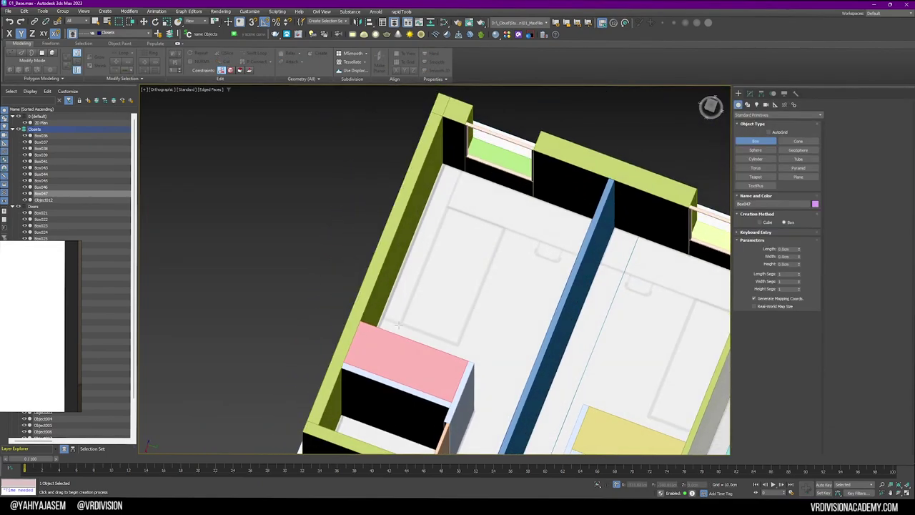
pyautogui.press('s')
pyautogui.moveTo(461, 173); pyautogui.dragTo(400, 323)
pyautogui.click(455, 231)
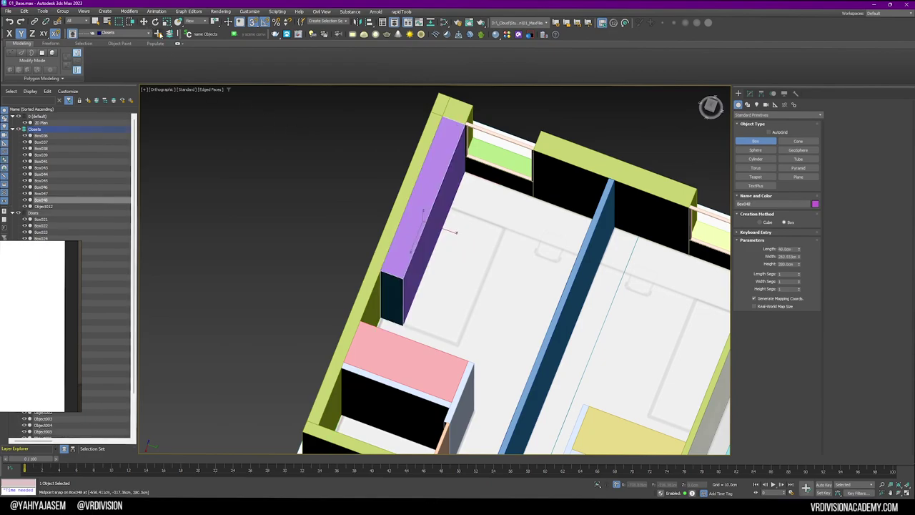
pyautogui.press('w')
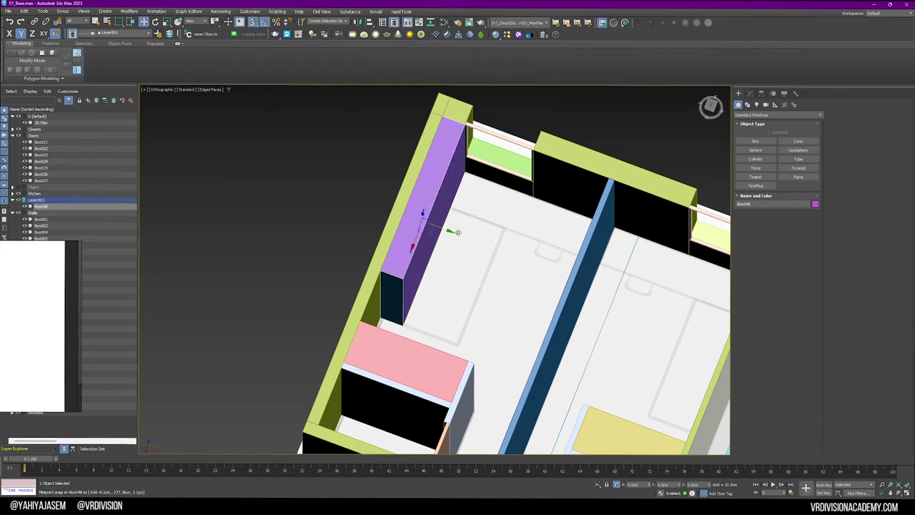
# Set the new closet box's width to 280 cm
pyautogui.scroll(2, 487, 239)
pyautogui.keyDown('alt'); pyautogui.moveTo(503, 247); pyautogui.dragTo(453, 194, button='middle'); pyautogui.keyUp('alt')
pyautogui.press('s')
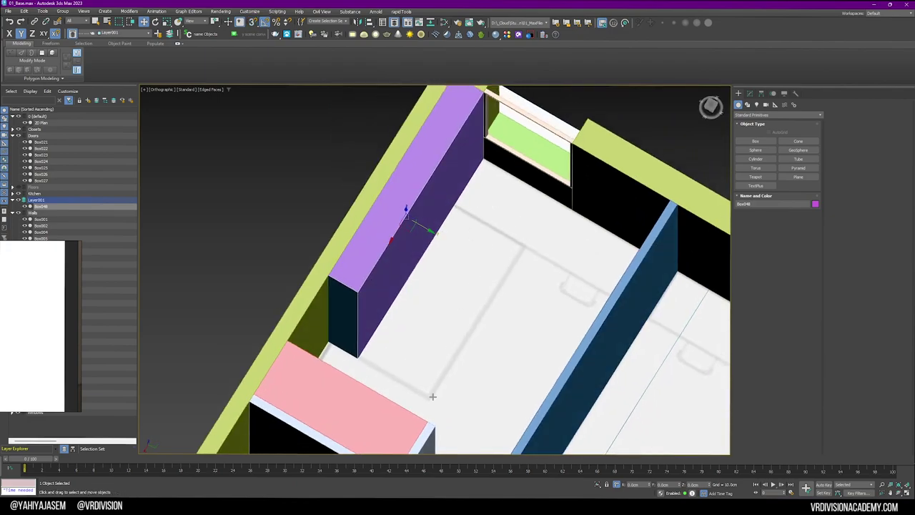
pyautogui.click(749, 94)
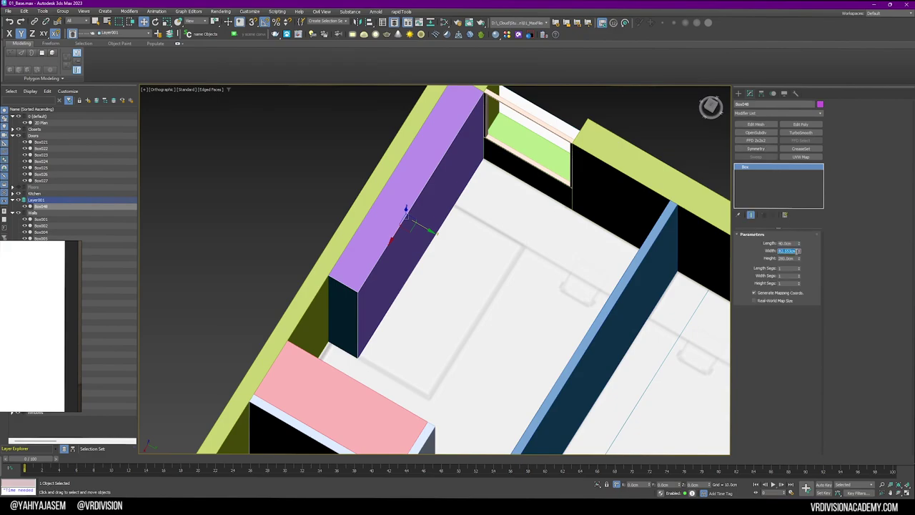
pyautogui.write('280')
pyautogui.press('Return')
pyautogui.moveTo(464, 246); pyautogui.dragTo(462, 329, button='middle')
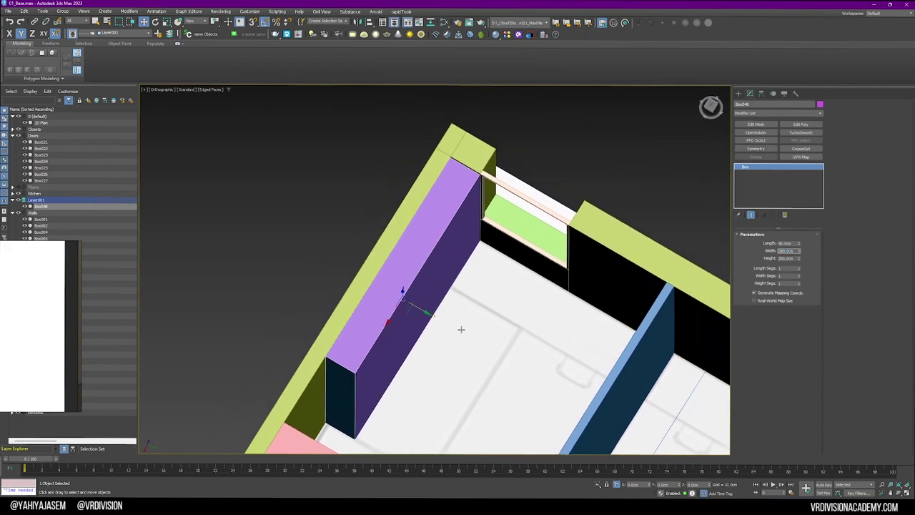
# Undo the freehand move of the closet box and snap its corner to the wall corner beside the window
pyautogui.moveTo(398, 313); pyautogui.dragTo(412, 320)
pyautogui.hotkey('ctrl', 'z')
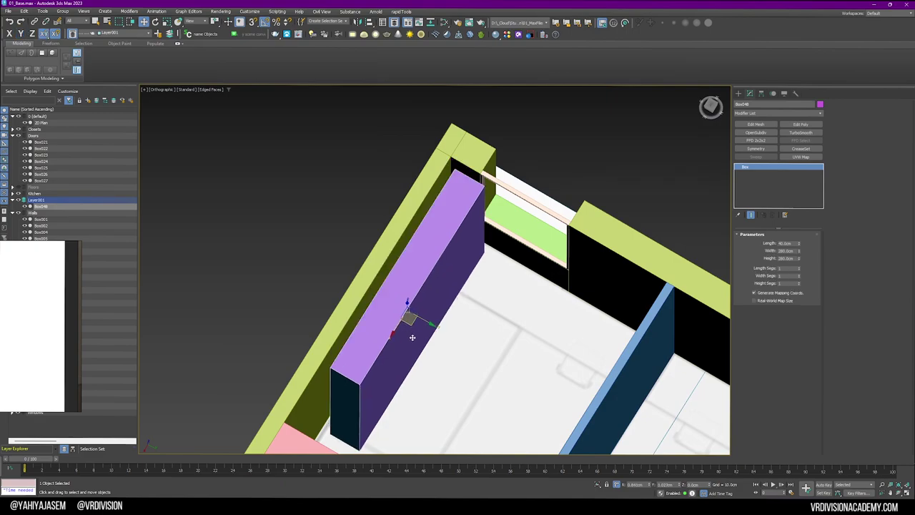
pyautogui.hotkey('ctrl', 'z')
pyautogui.press('s')
pyautogui.moveTo(449, 189); pyautogui.dragTo(451, 187)
pyautogui.press('s')
pyautogui.keyDown('alt'); pyautogui.moveTo(483, 270); pyautogui.dragTo(464, 251, button='middle'); pyautogui.keyUp('alt')
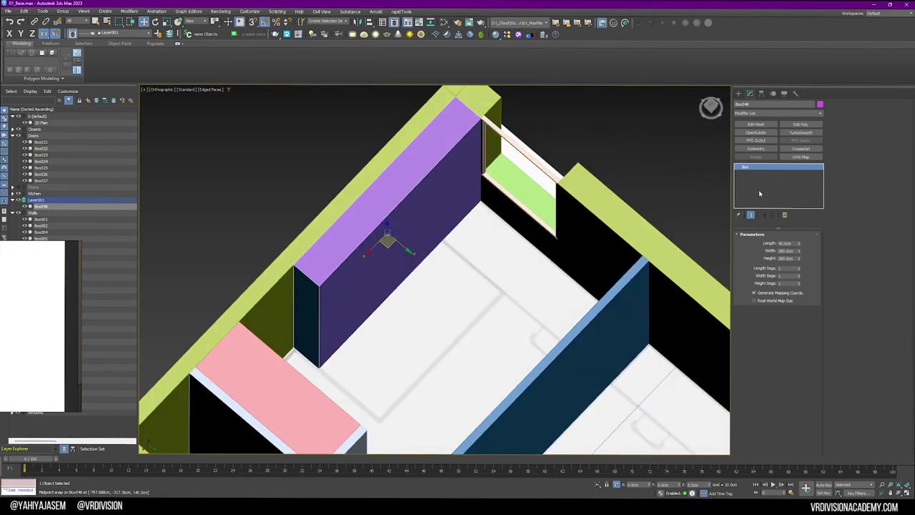
# Create a desktop box under the bedroom window with length 250 cm, width 65 cm and height 5 cm
pyautogui.click(739, 95)
pyautogui.click(760, 141)
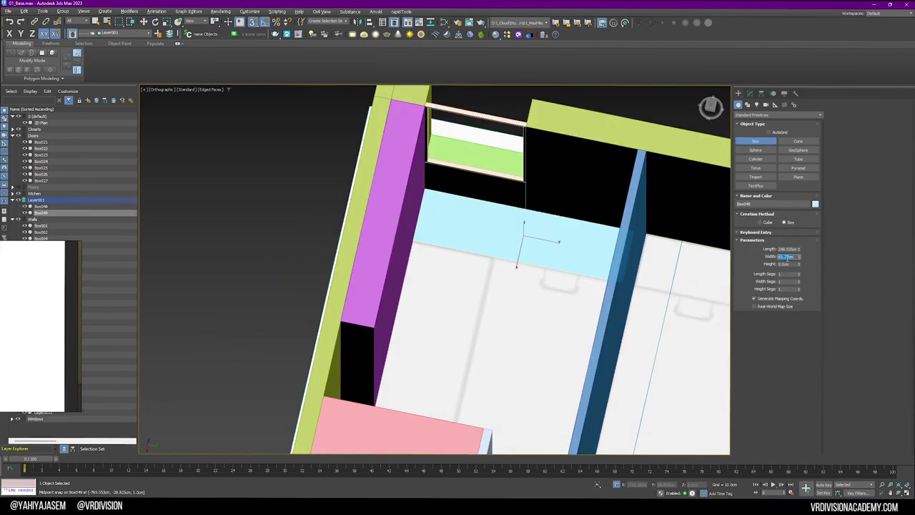
pyautogui.write('65')
pyautogui.hotkey('shift', 'Tab')
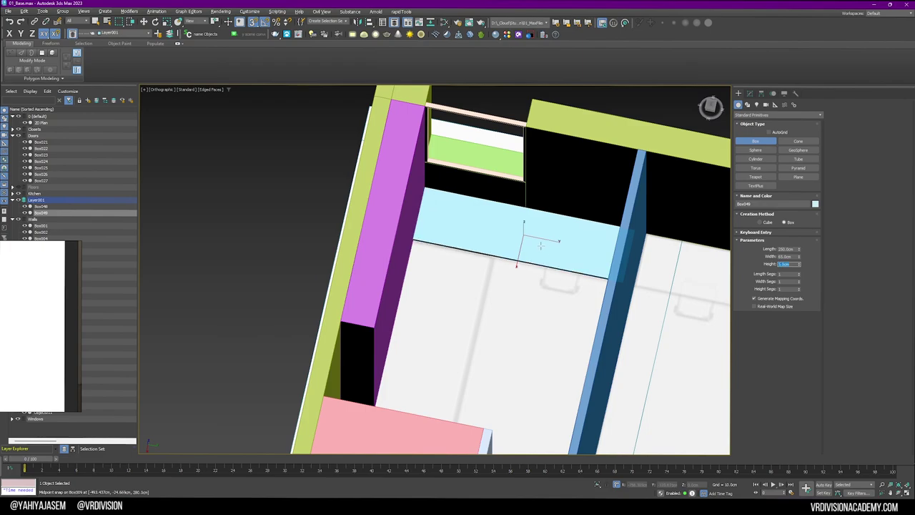
pyautogui.press('w')
# Snap the desktop slab into the corner between the window wall and the closet in the top view, and raise it above the floor
pyautogui.scroll(3, 516, 253)
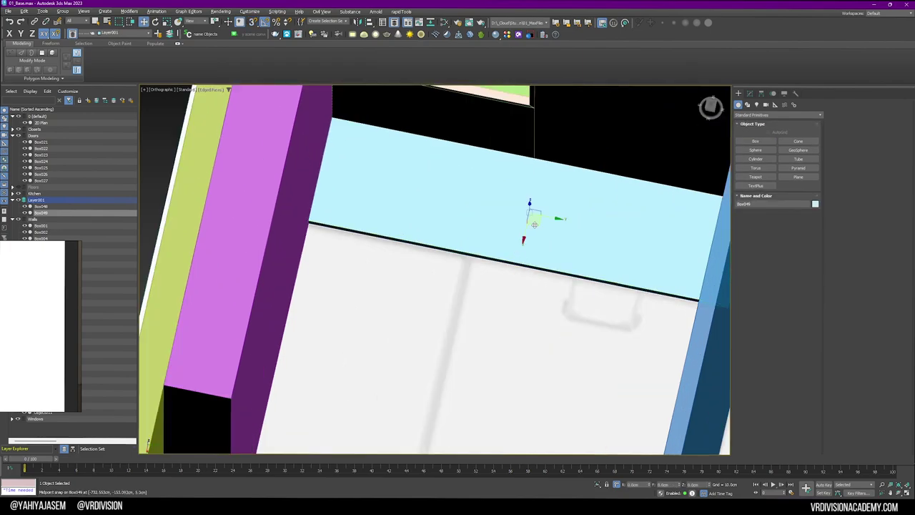
pyautogui.press('t')
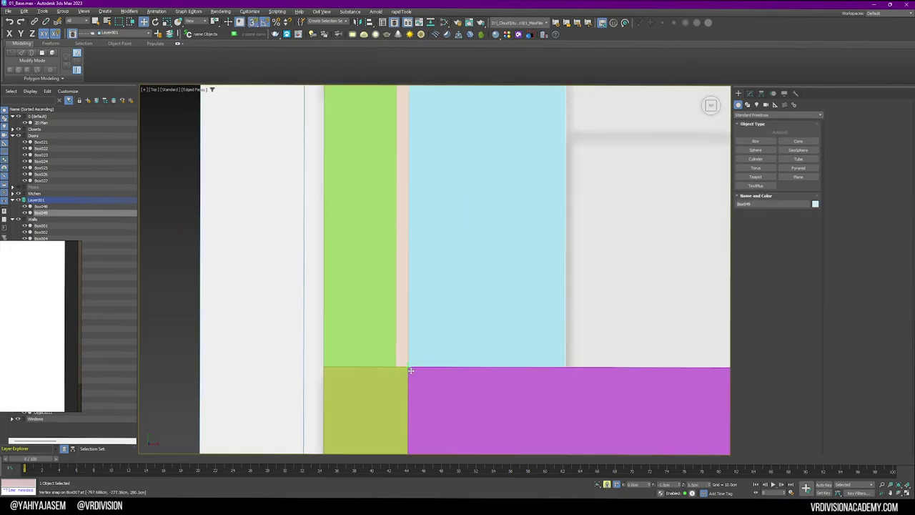
pyautogui.scroll(-3, 462, 313)
pyautogui.keyDown('alt'); pyautogui.moveTo(462, 313); pyautogui.dragTo(381, 278, button='middle'); pyautogui.keyUp('alt')
pyautogui.scroll(3, 381, 279)
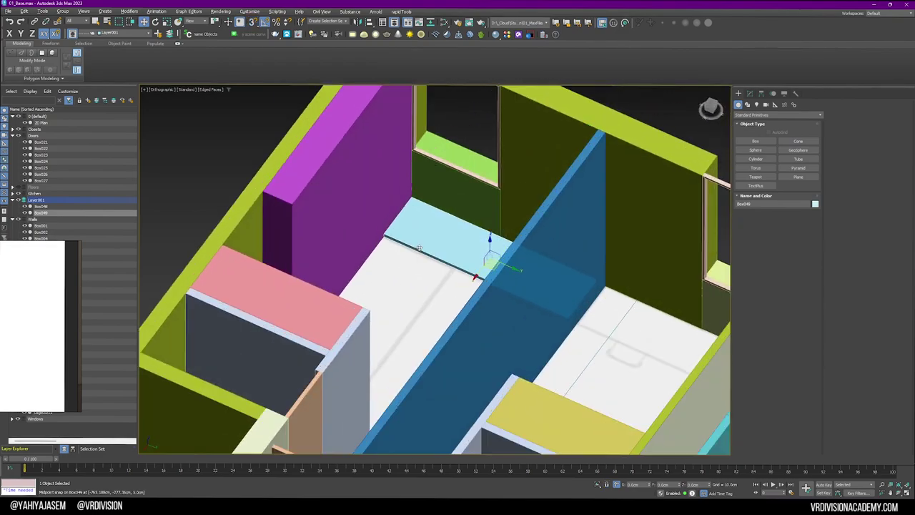
pyautogui.click(695, 484)
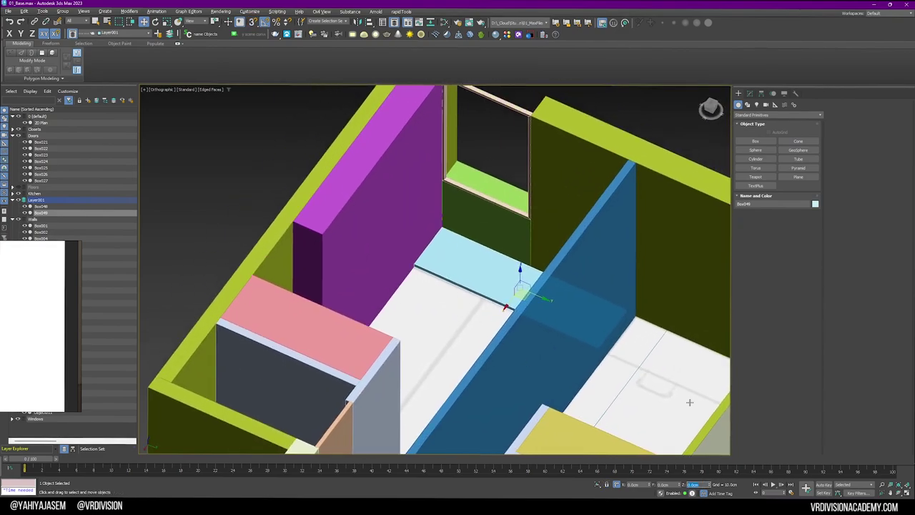
pyautogui.press('Return')
# Create a bed box beside the tall closet and snap it against the closet and the desktop's front edge
pyautogui.click(755, 141)
pyautogui.keyDown('alt'); pyautogui.moveTo(594, 200); pyautogui.dragTo(517, 236, button='middle'); pyautogui.keyUp('alt')
pyautogui.moveTo(411, 312); pyautogui.dragTo(371, 243)
pyautogui.press('s')
pyautogui.moveTo(372, 244); pyautogui.dragTo(467, 222)
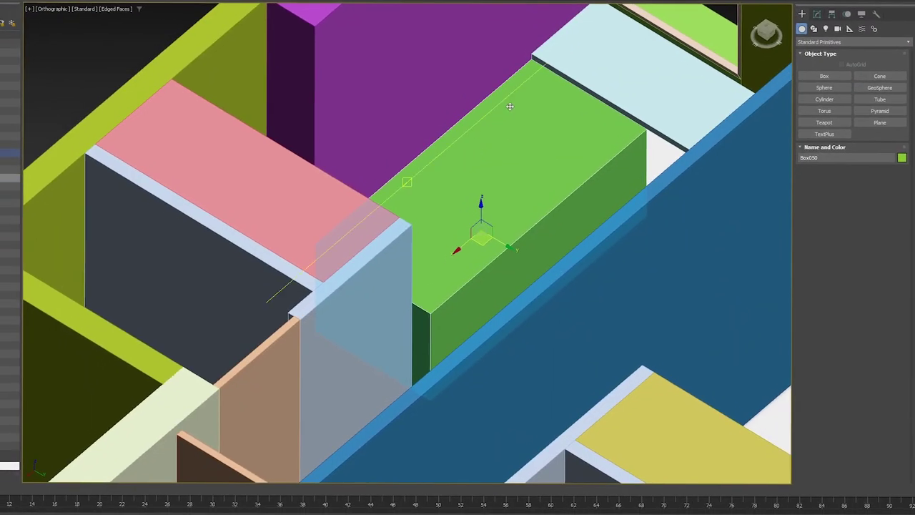
# Isolate the bed and desktop, convert the bed to an editable poly, and extend its end face under the desktop to the rear edge
pyautogui.moveTo(522, 104); pyautogui.dragTo(476, 201, button='middle')
pyautogui.keyDown('ctrl'); pyautogui.click(606, 198); pyautogui.keyUp('ctrl')
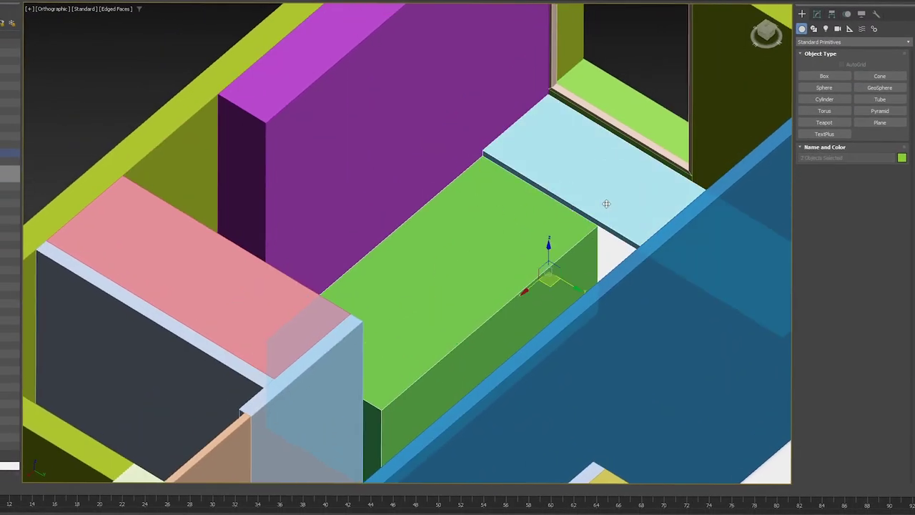
pyautogui.hotkey('alt', 'q')
pyautogui.keyDown('alt'); pyautogui.moveTo(592, 213); pyautogui.dragTo(514, 136, button='middle'); pyautogui.keyUp('alt')
pyautogui.click(607, 339)
pyautogui.click(489, 294)
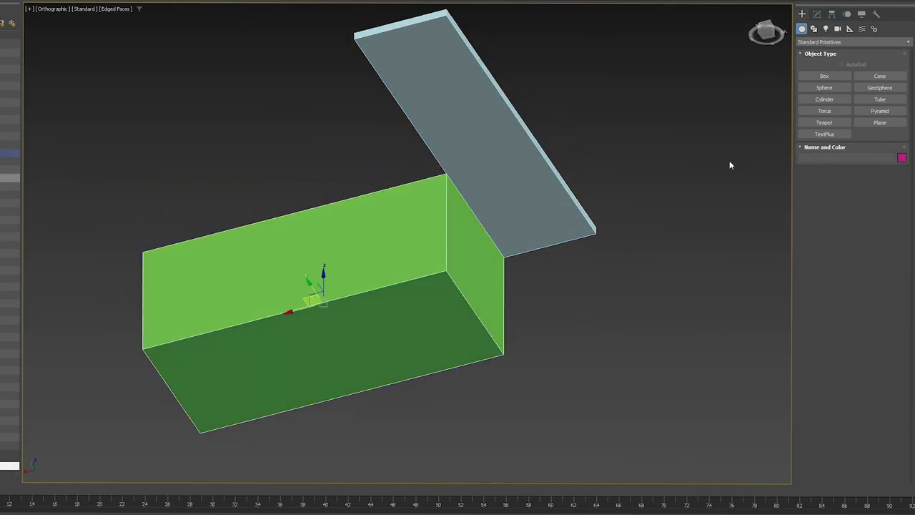
pyautogui.click(817, 15)
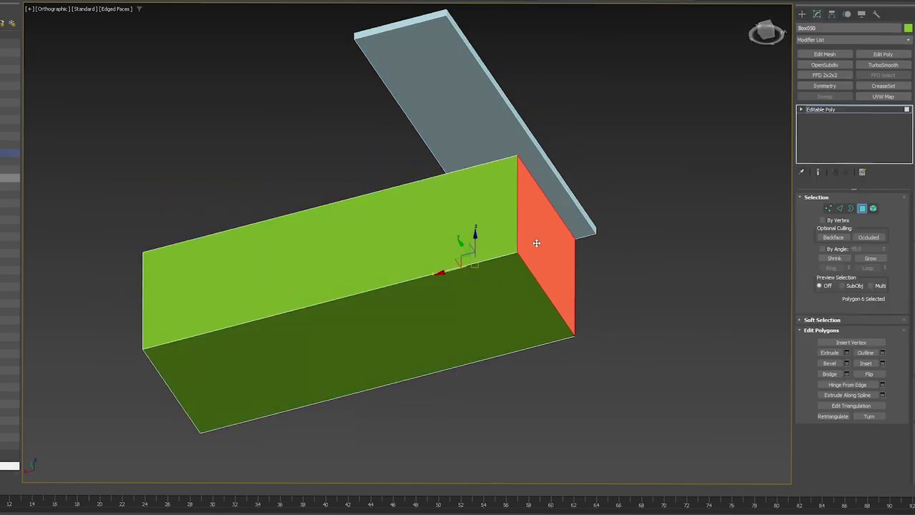
pyautogui.moveTo(565, 239); pyautogui.dragTo(591, 240)
pyautogui.keyDown('alt'); pyautogui.moveTo(567, 220); pyautogui.dragTo(643, 295, button='middle'); pyautogui.keyUp('alt')
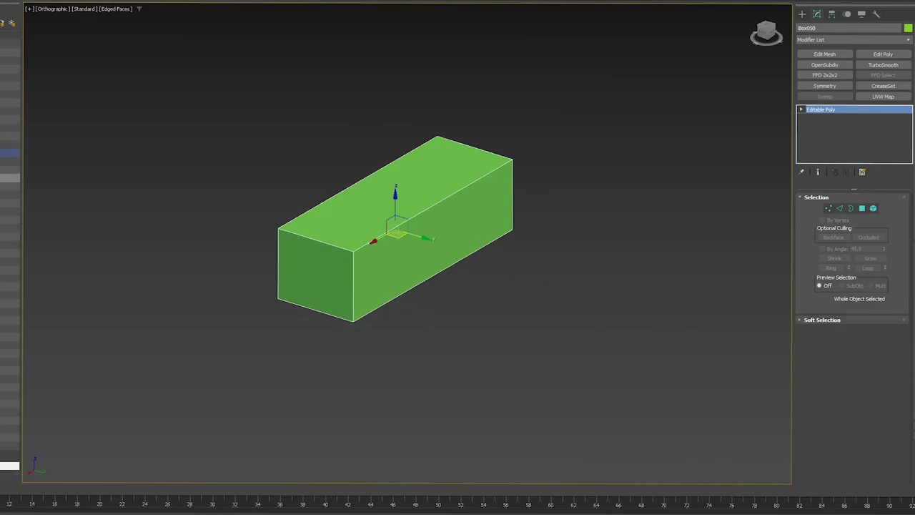
pyautogui.moveTo(545, 449); pyautogui.dragTo(475, 381, button='middle')
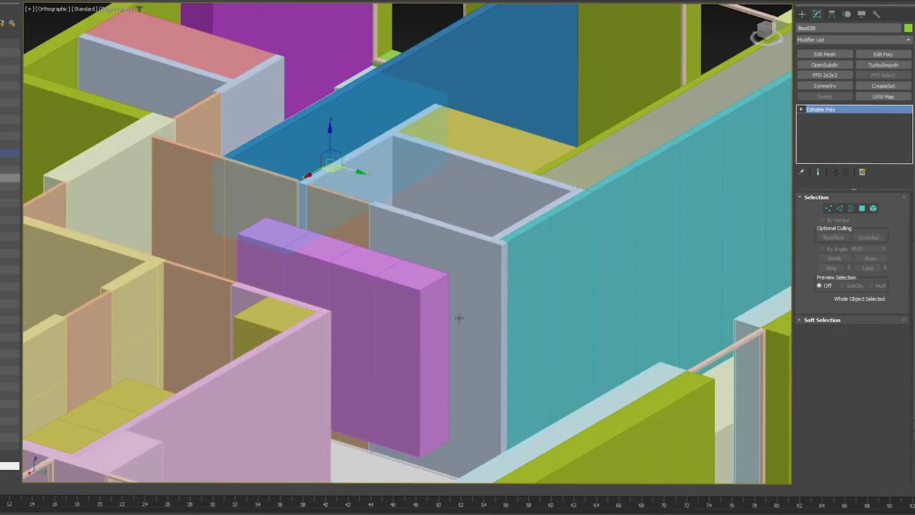
# Copy the bed box into the neighbouring bedroom and snap it against that room's far side wall
pyautogui.scroll(-5, 400, 243)
pyautogui.moveTo(400, 243)
pyautogui.keyDown('alt'); pyautogui.mouseDown(button='middle')
pyautogui.moveTo(443, 278)
pyautogui.moveTo(488, 297)
pyautogui.mouseUp(button='middle'); pyautogui.keyUp('alt')
pyautogui.scroll(5, 485, 292)
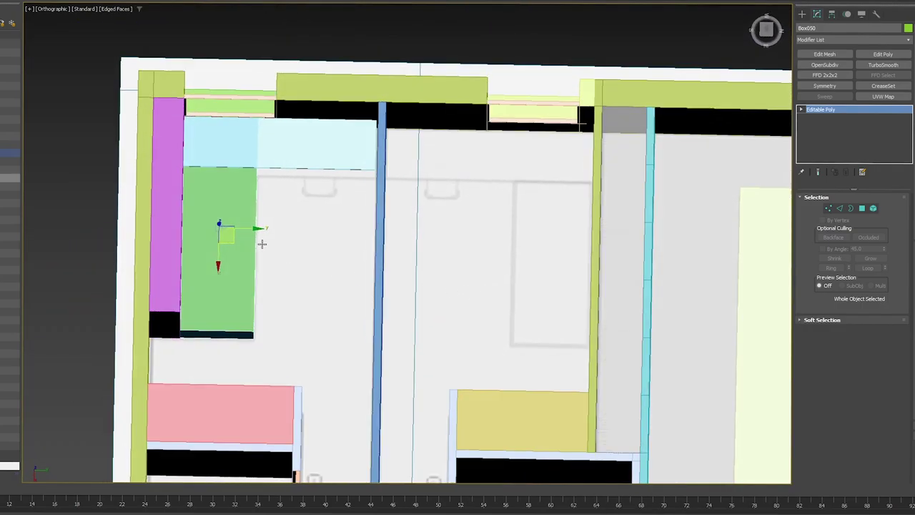
pyautogui.keyDown('shift'); pyautogui.moveTo(254, 229); pyautogui.dragTo(570, 334); pyautogui.keyUp('shift')
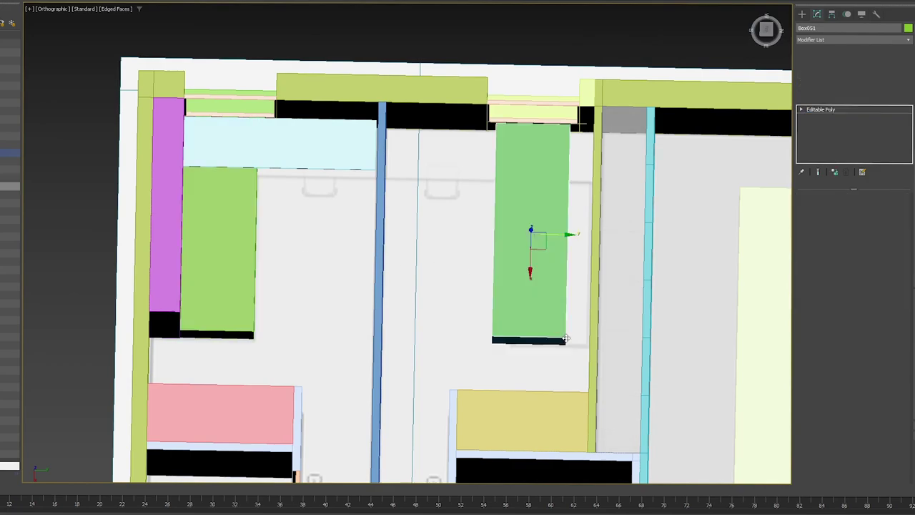
pyautogui.press('s')
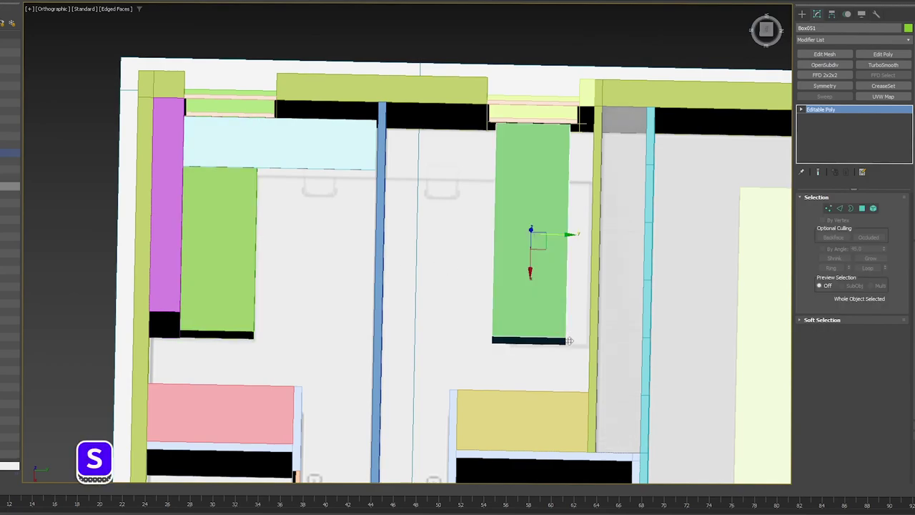
pyautogui.moveTo(569, 336); pyautogui.dragTo(589, 275)
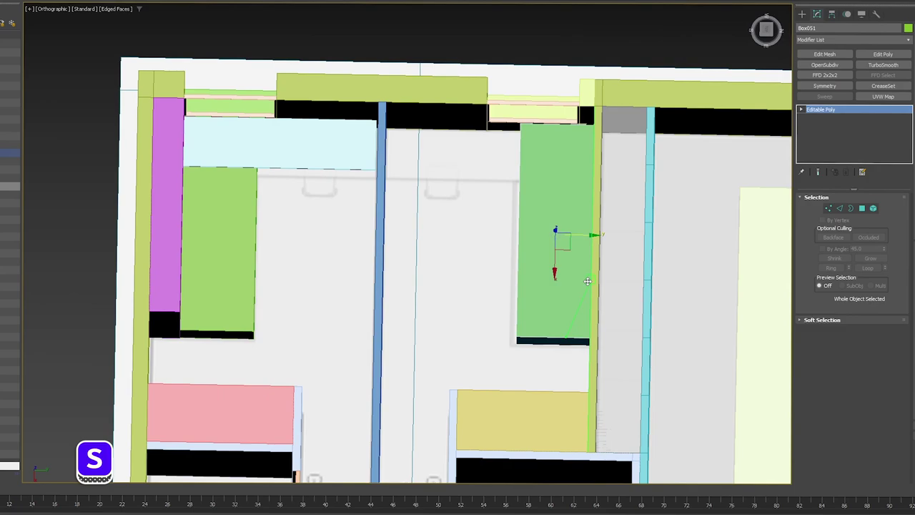
# Copy the desktop slab into the neighbouring bedroom and fit it between the side wall and the blue partition
pyautogui.click(271, 163)
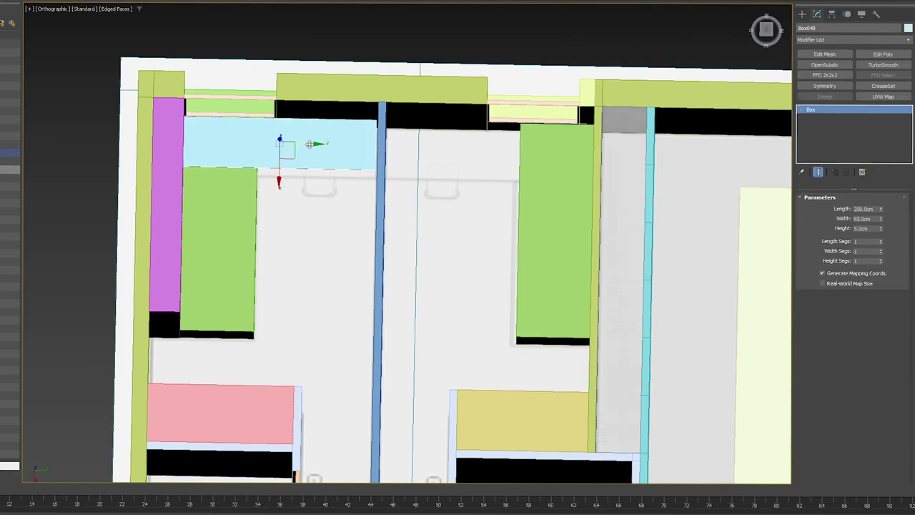
pyautogui.keyDown('shift'); pyautogui.moveTo(309, 145); pyautogui.dragTo(509, 163); pyautogui.keyUp('shift')
pyautogui.scroll(2, 573, 121)
pyautogui.moveTo(577, 192)
pyautogui.mouseDown()
pyautogui.moveTo(591, 121)
pyautogui.moveTo(604, 121)
pyautogui.mouseUp()
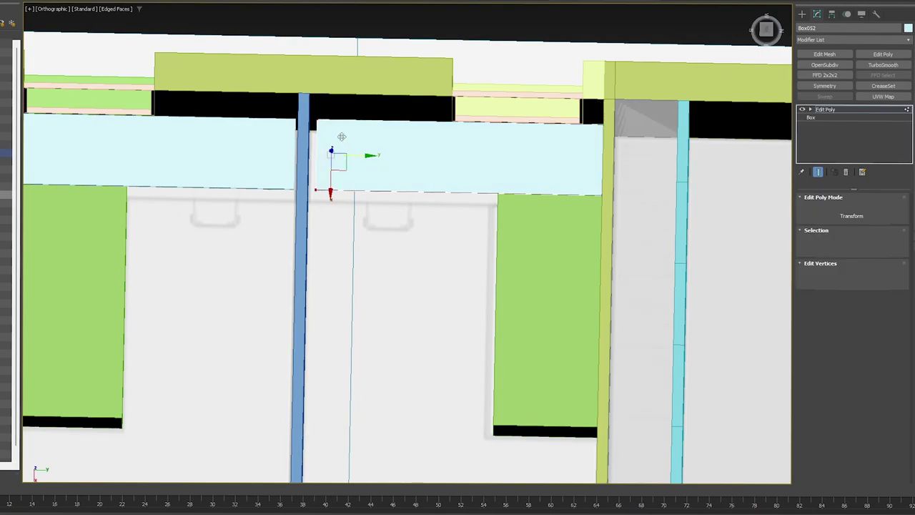
pyautogui.scroll(-3, 311, 98)
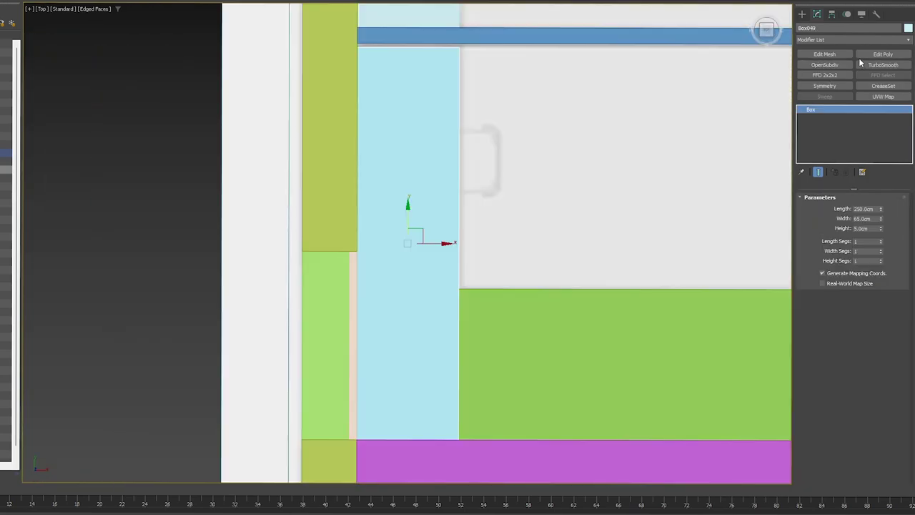
# Add an Edit Poly modifier to the copied desktop slab and align its end vertices with the blue partition
pyautogui.click(863, 57)
pyautogui.press('1')
pyautogui.moveTo(501, 30); pyautogui.dragTo(312, 67)
pyautogui.moveTo(390, 44); pyautogui.dragTo(387, 153, button='middle')
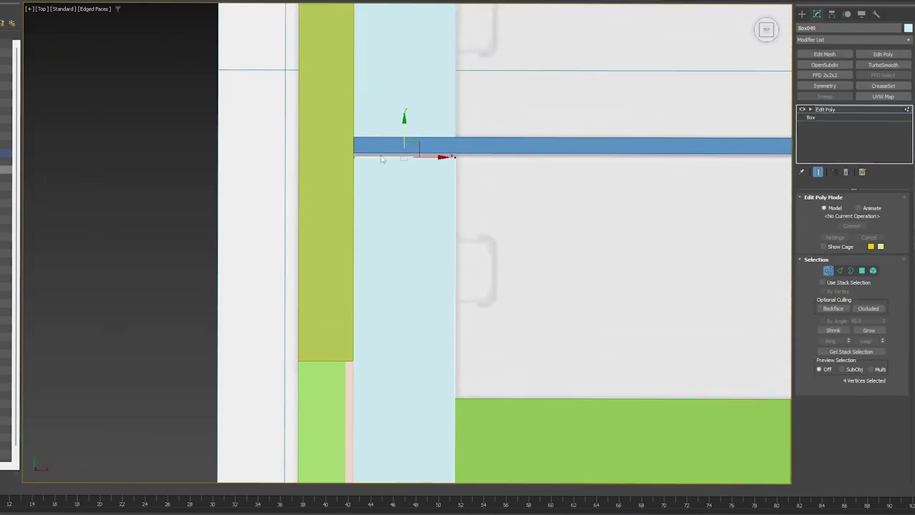
pyautogui.scroll(3, 387, 152)
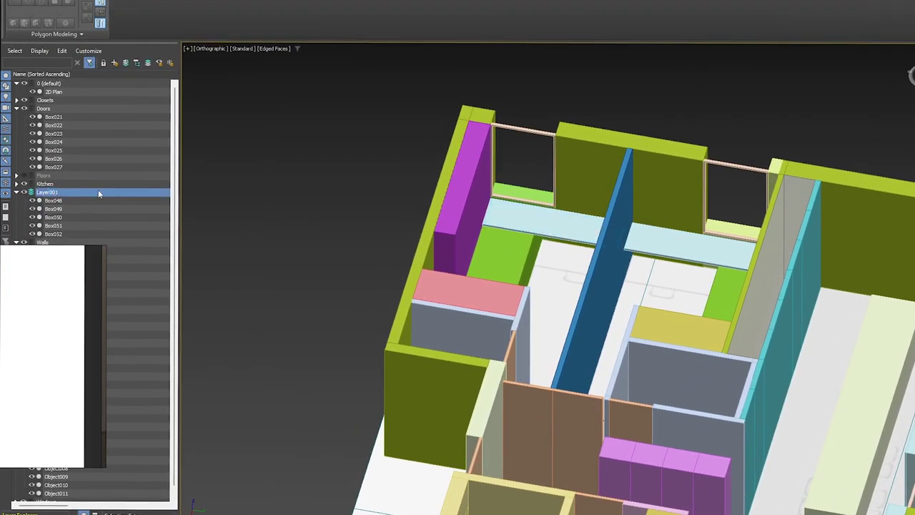
# Rename the layer Layer001 as Bedrooms
pyautogui.rightClick(98, 189)
pyautogui.click(131, 225)
pyautogui.write('Bedr')
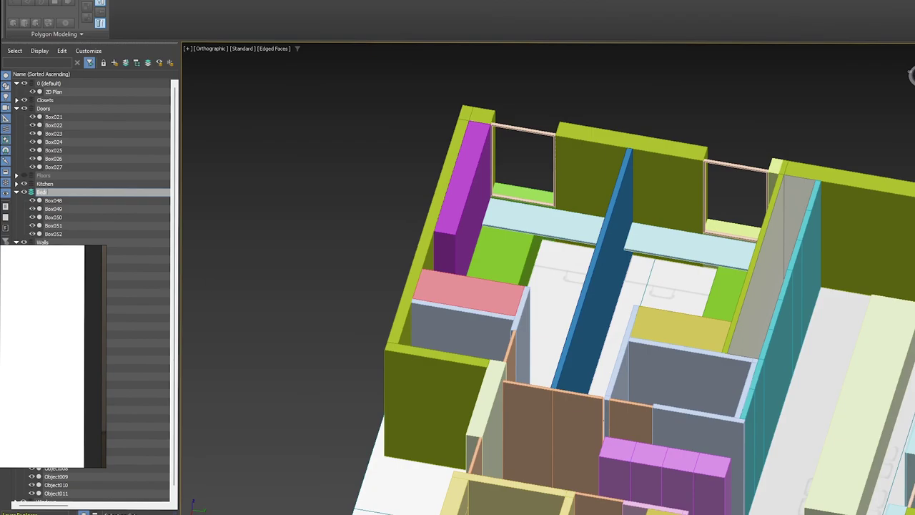
pyautogui.write('ooms')
pyautogui.press('Return')
# Examine the blocked-out apartment from several sides, checking the bedroom closets, desks and beds against the walls and floor plan
pyautogui.keyDown('alt'); pyautogui.moveTo(663, 273); pyautogui.dragTo(673, 293, button='middle'); pyautogui.keyUp('alt')
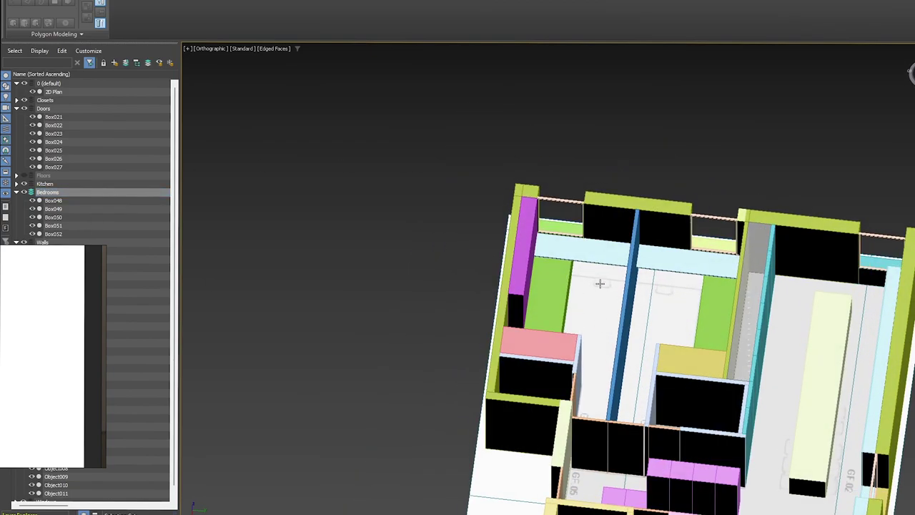
pyautogui.keyDown('alt'); pyautogui.moveTo(600, 283); pyautogui.dragTo(664, 302, button='middle'); pyautogui.keyUp('alt')
pyautogui.scroll(-2, 609, 371)
pyautogui.moveTo(609, 371); pyautogui.dragTo(593, 184, button='middle')
pyautogui.scroll(2, 623, 378)
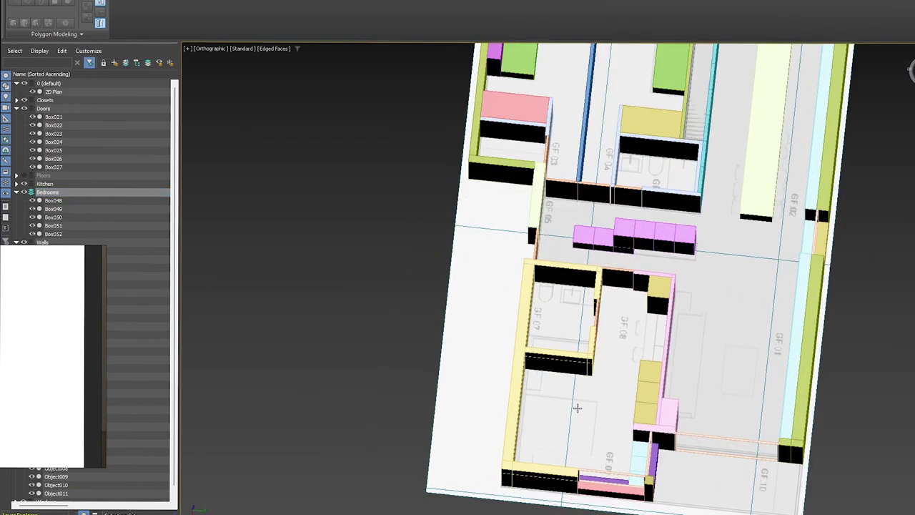
pyautogui.moveTo(644, 313)
pyautogui.keyDown('alt'); pyautogui.mouseDown(button='middle')
pyautogui.moveTo(613, 353)
pyautogui.moveTo(714, 318)
pyautogui.moveTo(627, 312)
pyautogui.mouseUp(button='middle'); pyautogui.keyUp('alt')
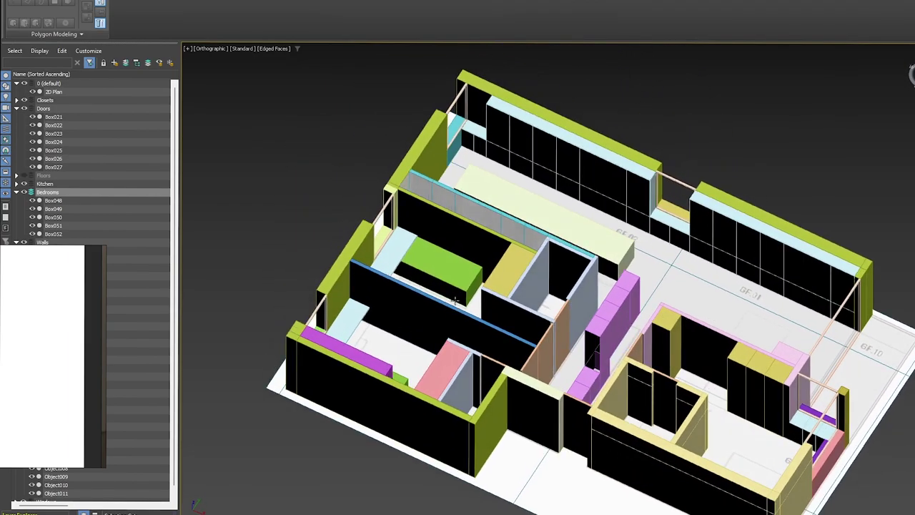
pyautogui.keyDown('alt'); pyautogui.moveTo(530, 294); pyautogui.dragTo(675, 284, button='middle'); pyautogui.keyUp('alt')
pyautogui.keyDown('alt'); pyautogui.moveTo(462, 244); pyautogui.dragTo(526, 312, button='middle'); pyautogui.keyUp('alt')
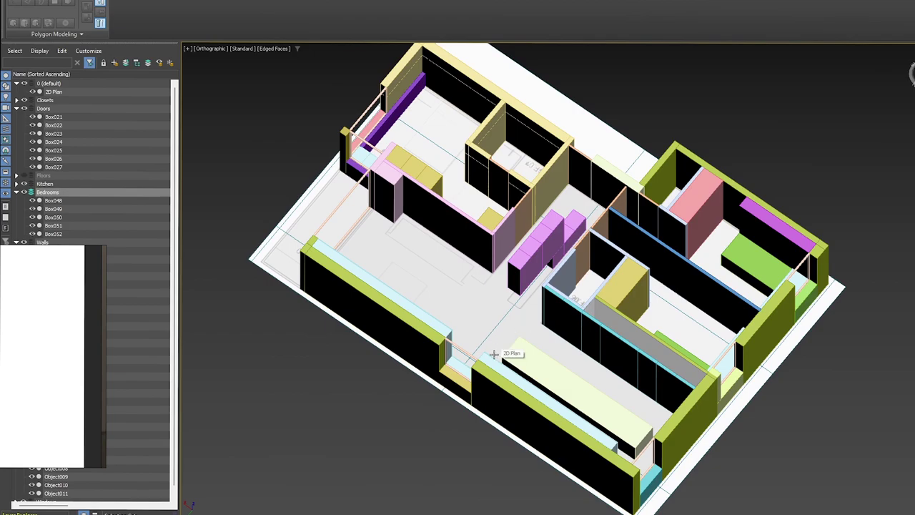
pyautogui.keyDown('alt'); pyautogui.moveTo(494, 354); pyautogui.dragTo(627, 306, button='middle'); pyautogui.keyUp('alt')
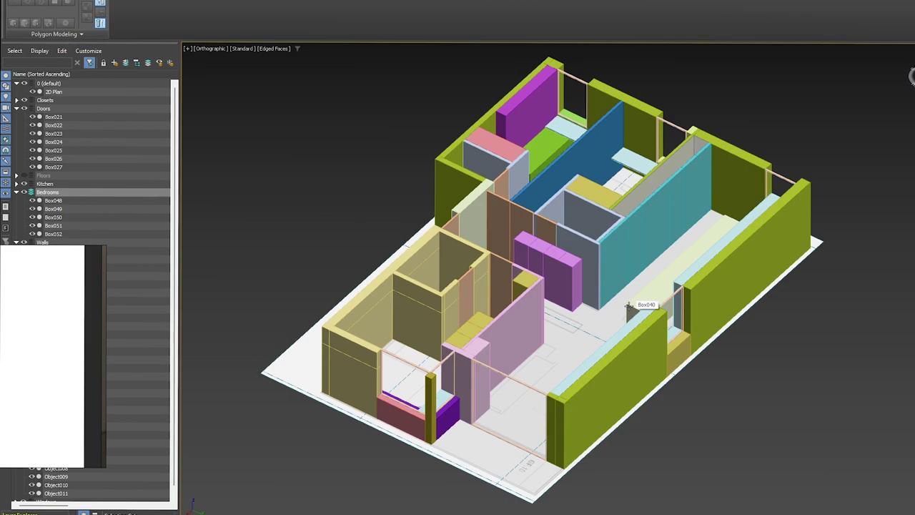
pyautogui.scroll(3, 547, 247)
pyautogui.scroll(-3, 554, 288)
pyautogui.moveTo(545, 246); pyautogui.dragTo(612, 291, button='middle')
pyautogui.moveTo(596, 207); pyautogui.dragTo(599, 279, button='middle')
pyautogui.keyDown('alt'); pyautogui.moveTo(599, 279); pyautogui.dragTo(608, 305, button='middle'); pyautogui.keyUp('alt')
pyautogui.scroll(3, 619, 313)
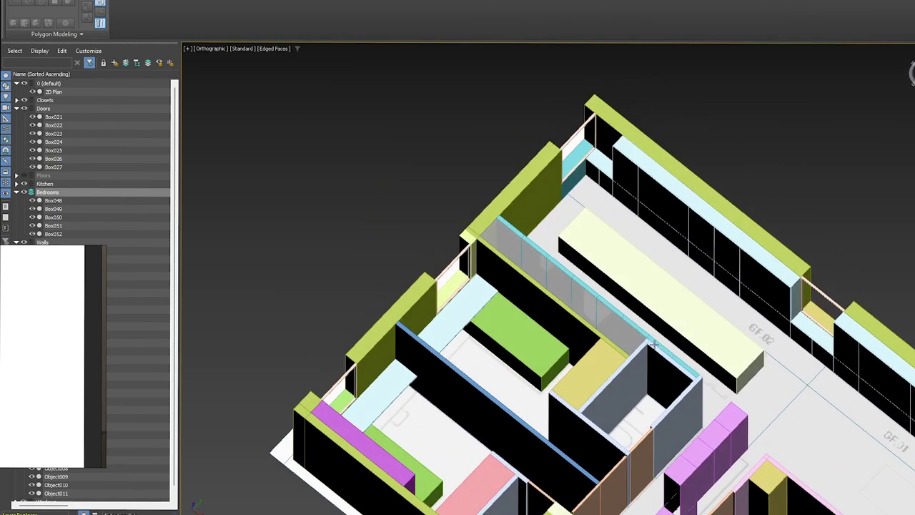
pyautogui.keyDown('alt'); pyautogui.moveTo(652, 345); pyautogui.dragTo(667, 334, button='middle'); pyautogui.keyUp('alt')
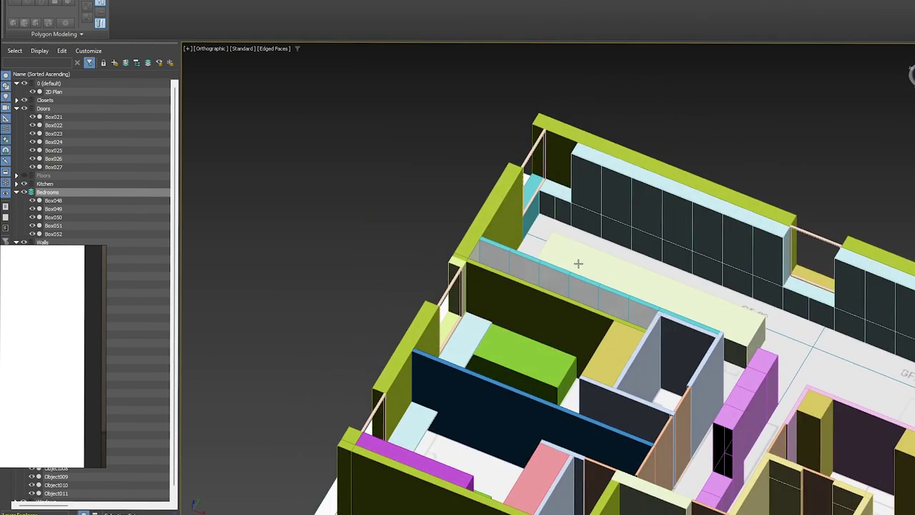
pyautogui.scroll(-2, 543, 233)
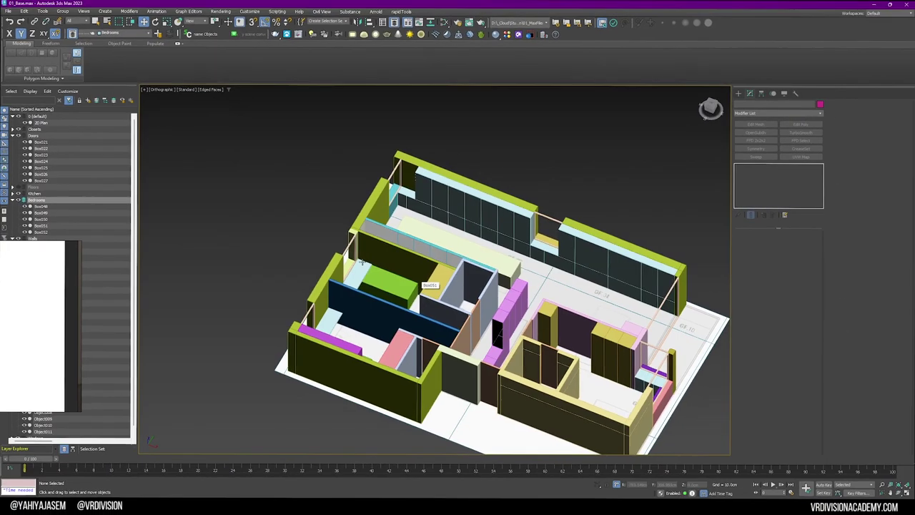
pyautogui.keyDown('alt'); pyautogui.moveTo(362, 262); pyautogui.dragTo(472, 344, button='middle'); pyautogui.keyUp('alt')
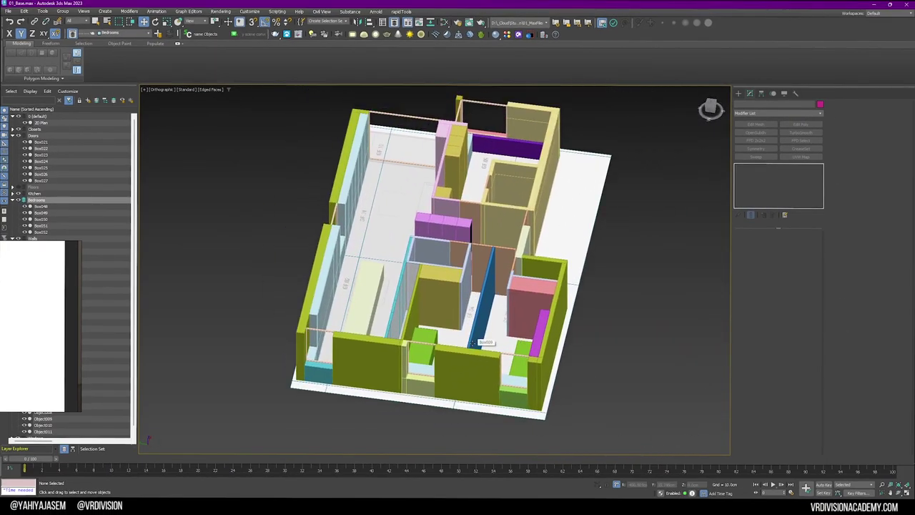